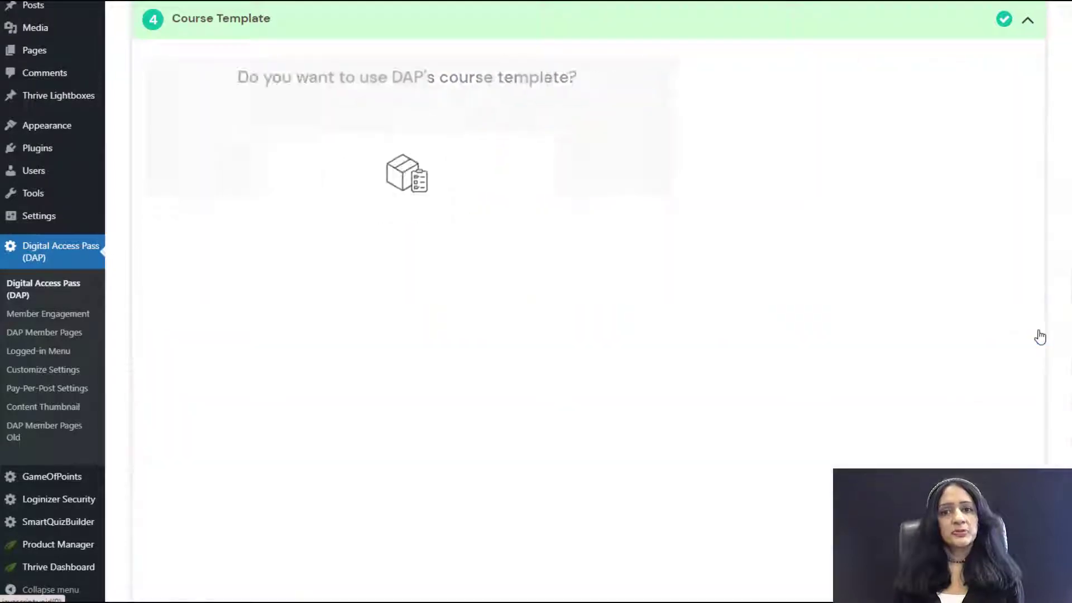
Step: Review the course template layout and save the lesson template in the lesson builder
scroll(591, 317, "down", 3)
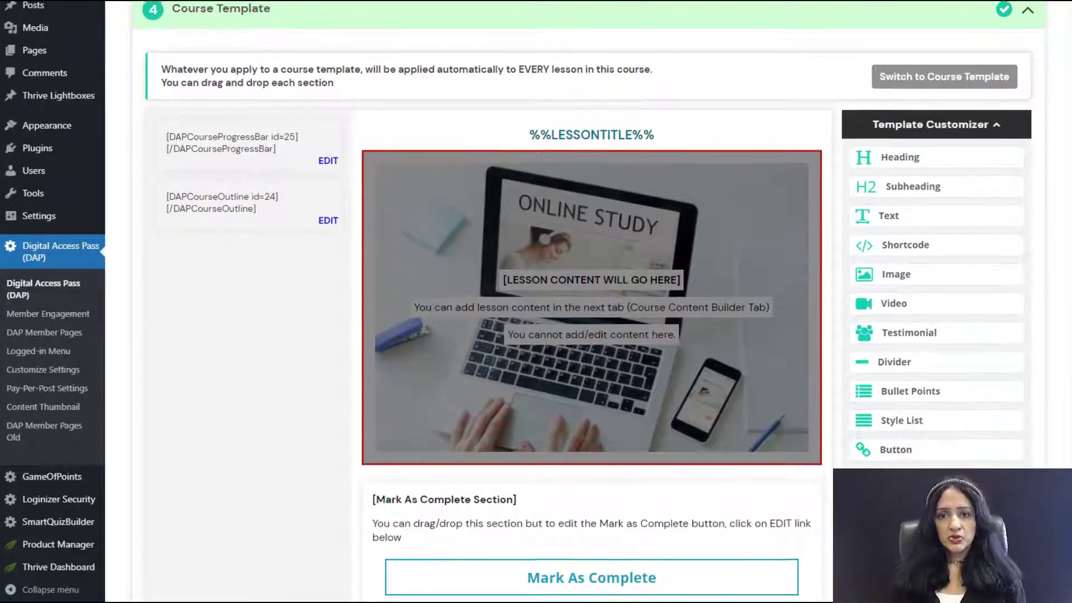
scroll(591, 317, "down", 1)
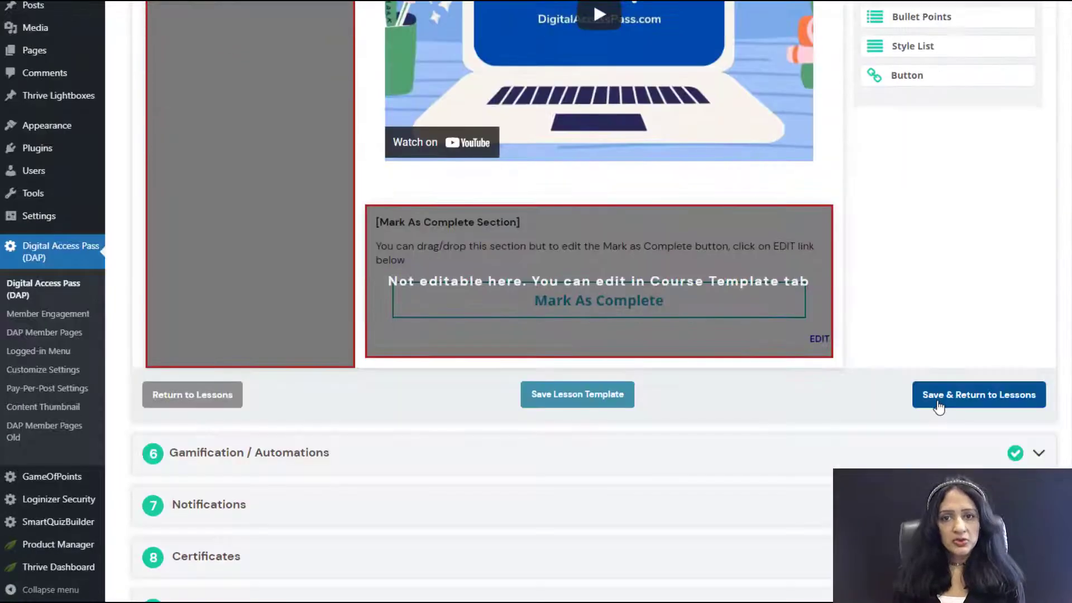
left_click(600, 401)
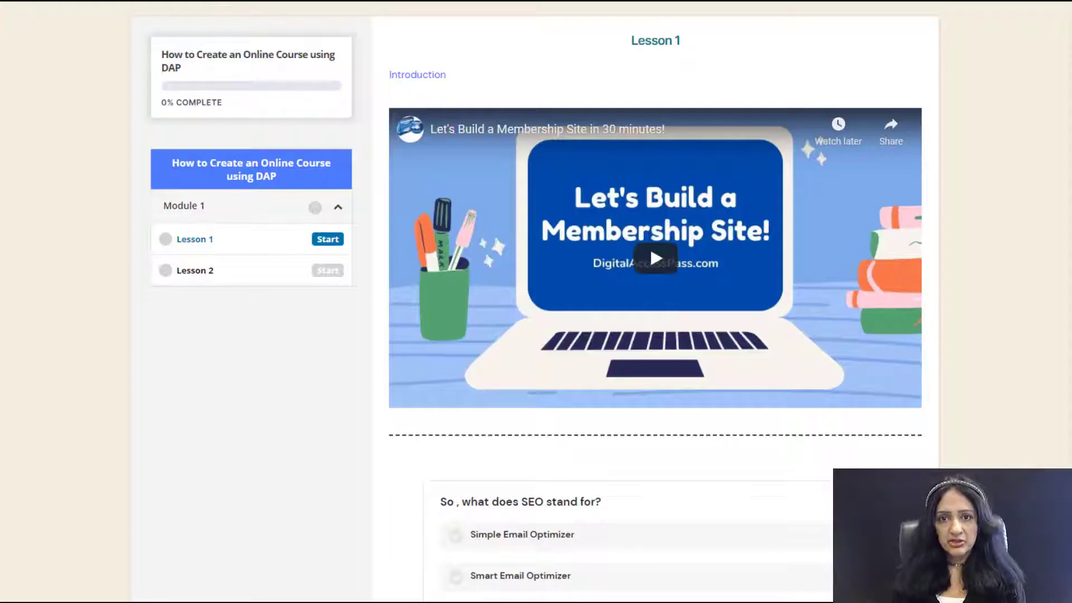
Step: Answer the Lesson 1 quiz, choosing Search Engine Optimization for the SEO question, and submit it to review the results
scroll(580, 302, "down", 2)
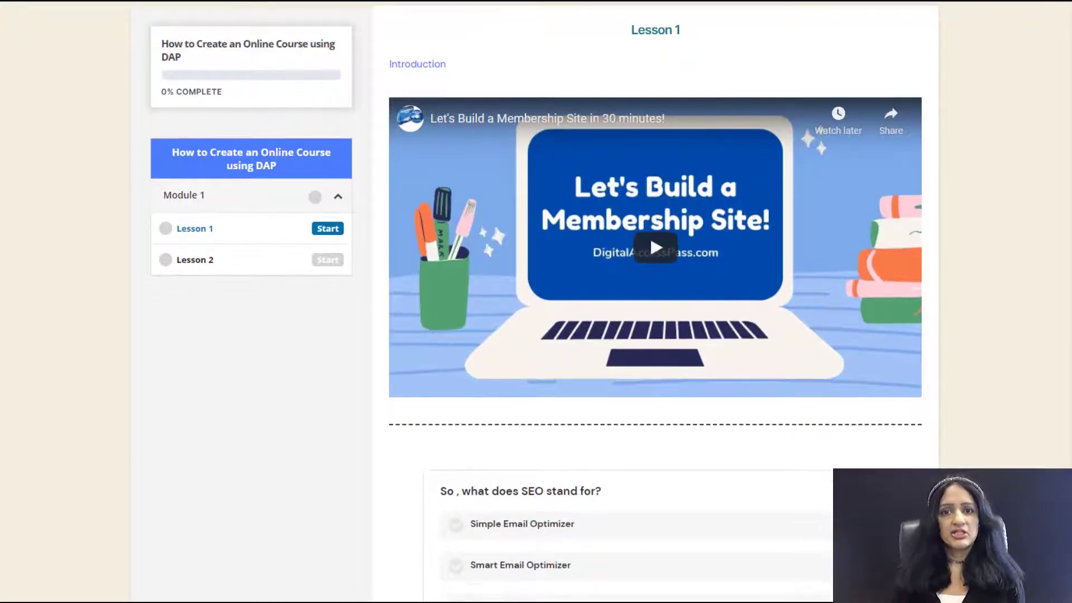
scroll(650, 183, "down", 5)
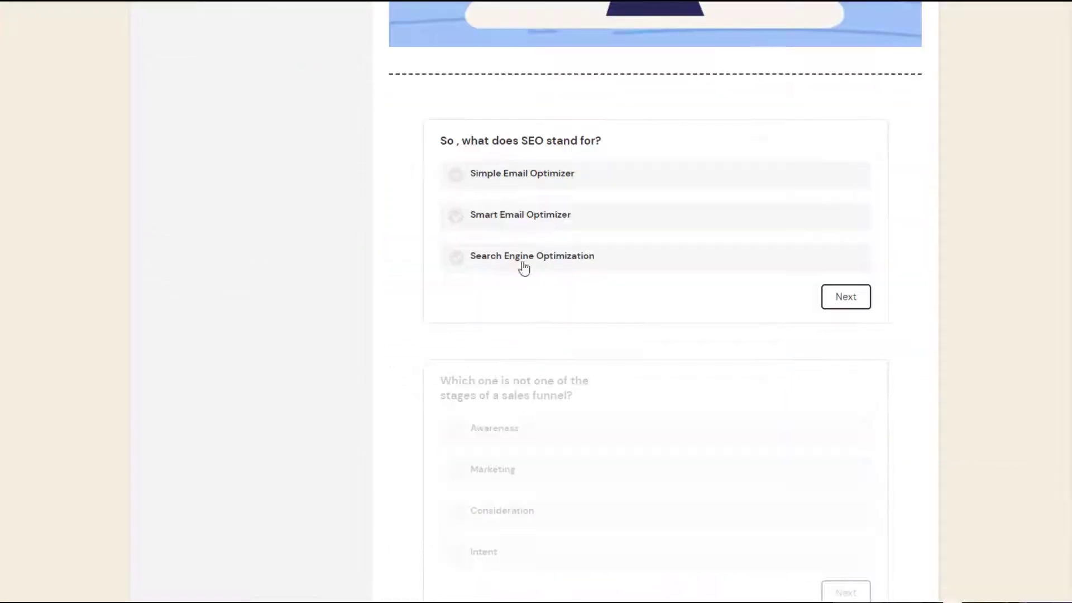
left_click(491, 263)
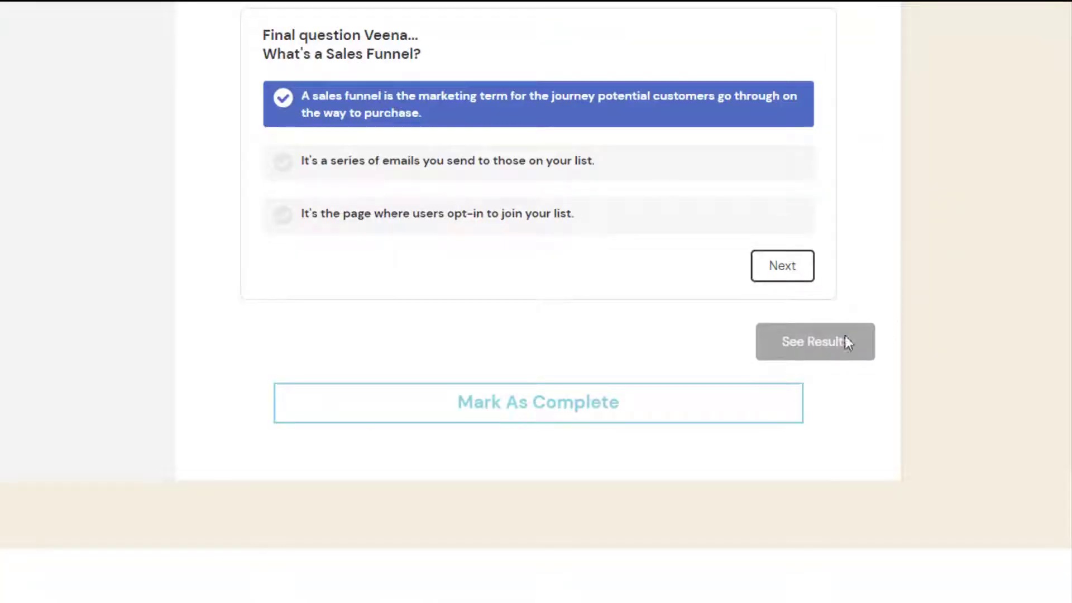
left_click(782, 266)
left_click(845, 342)
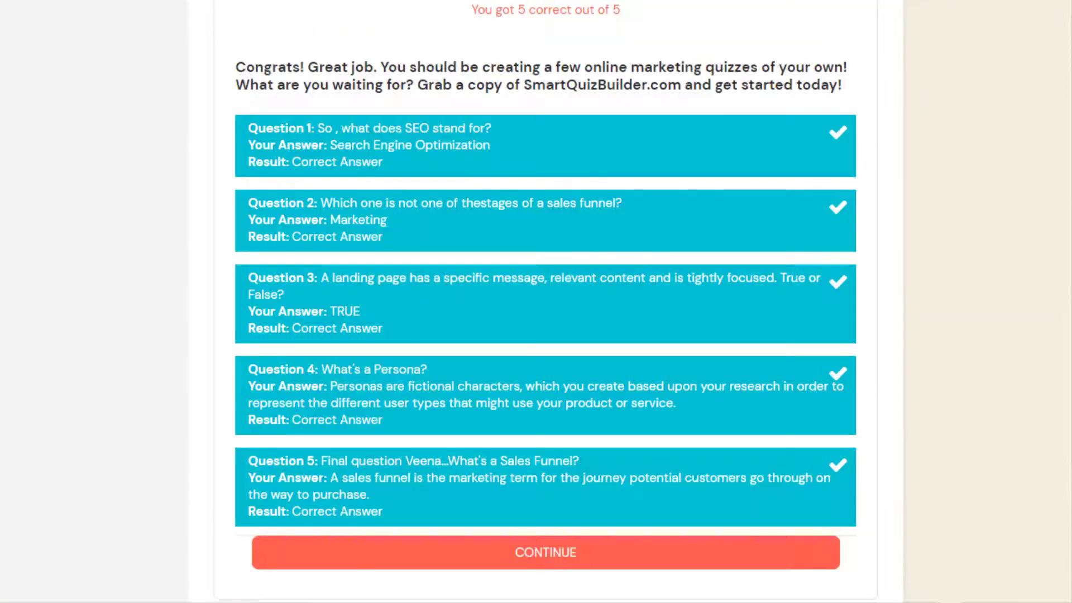
scroll(546, 301, "down", 2)
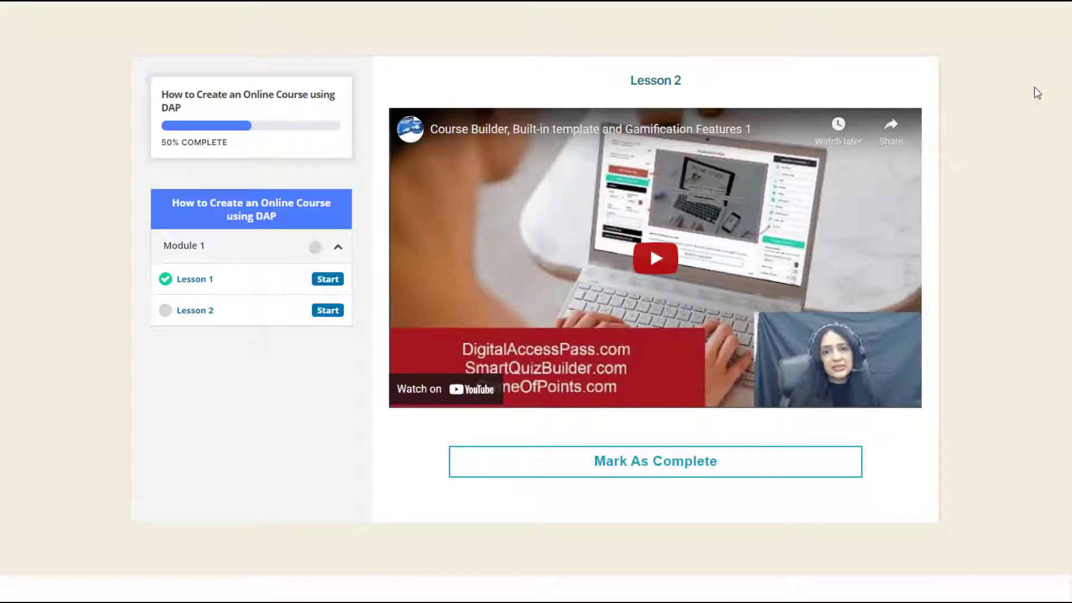
Step: Mark Lesson 2 of the course as complete
left_click(677, 473)
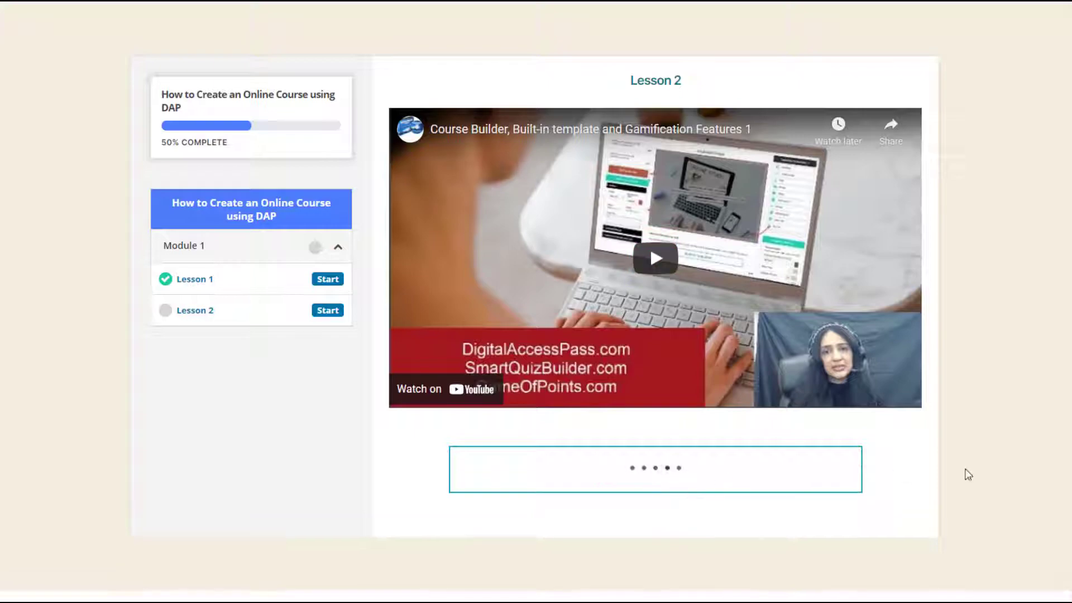
scroll(536, 301, "down", 1)
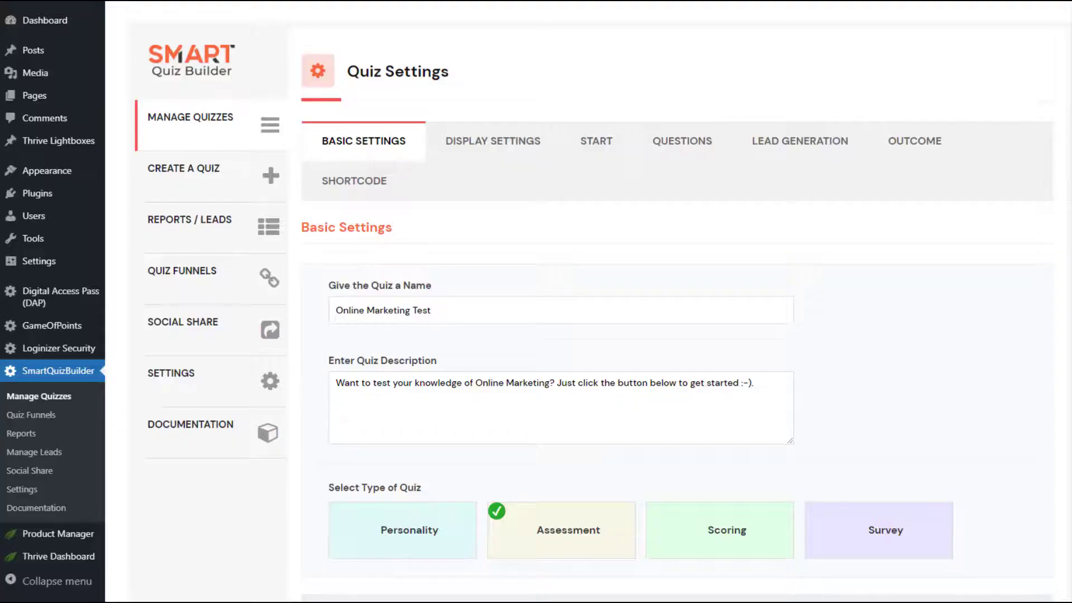
Step: Examine the Online Marketing Test quiz's basic and display settings, questions, lead generation opt-in screen and outcomes
scroll(660, 414, "down", 1)
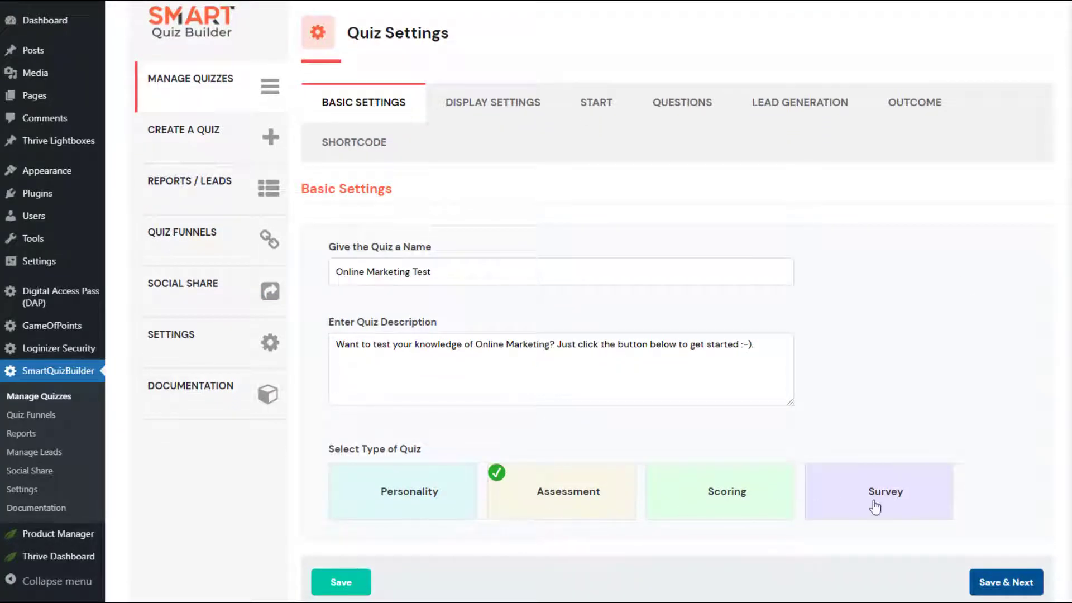
left_click(503, 103)
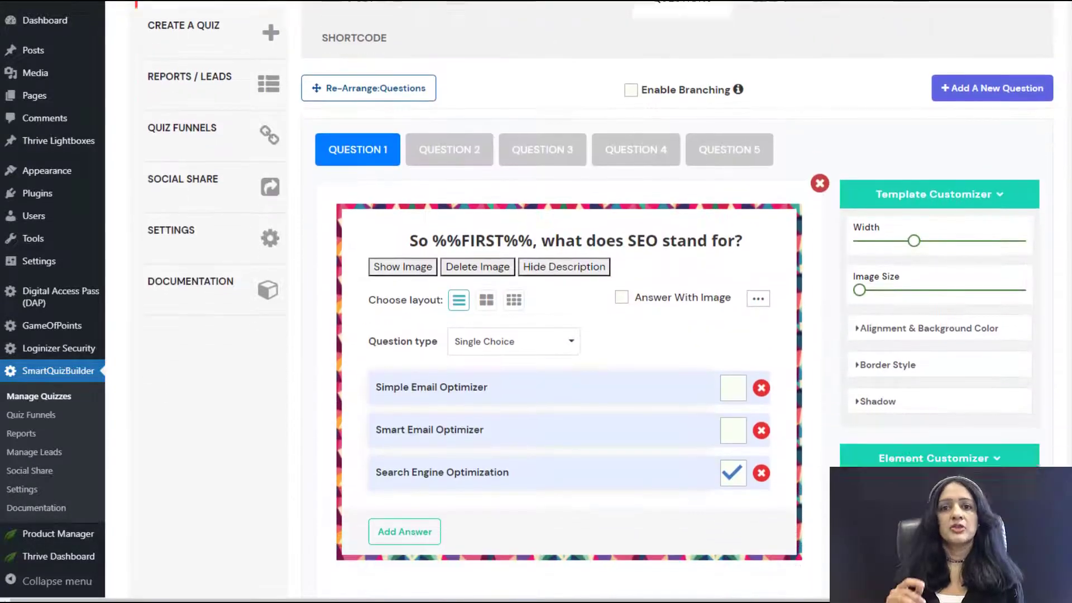
left_click(449, 149)
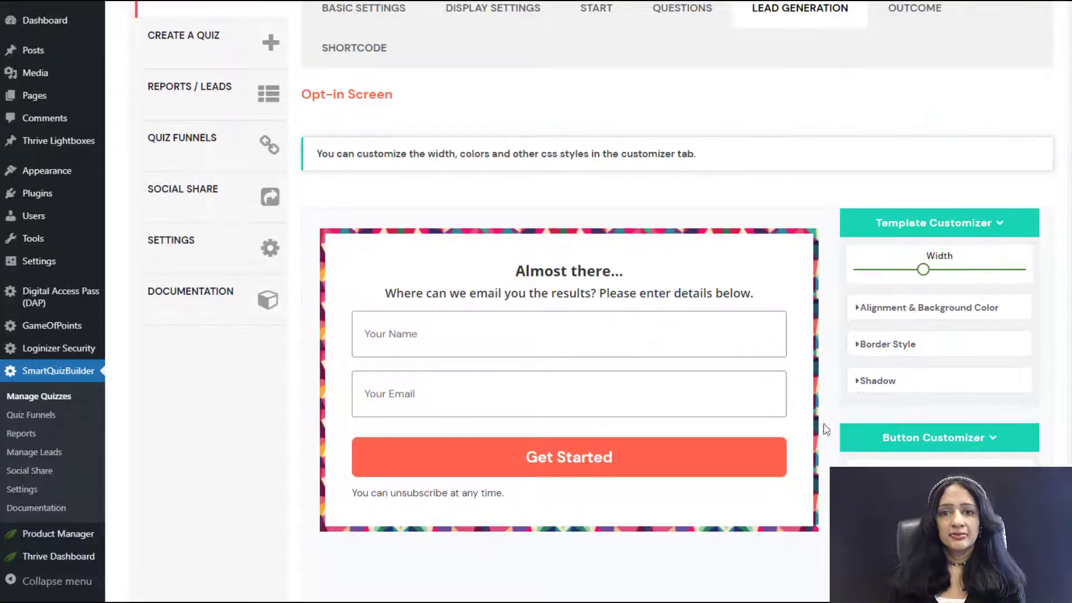
left_click(916, 10)
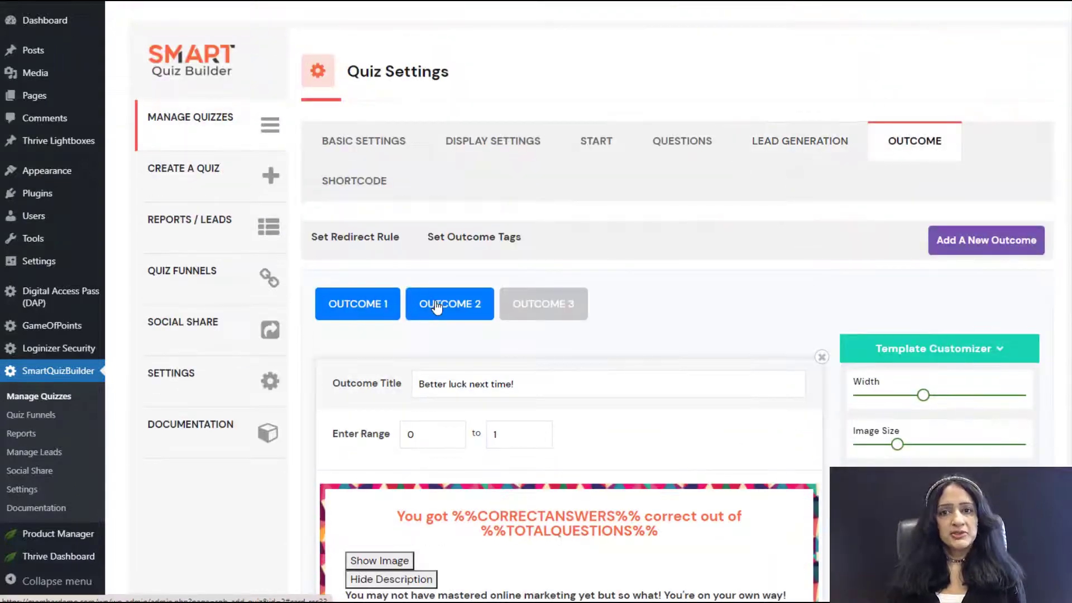
scroll(436, 306, "down", 3)
left_click(449, 170)
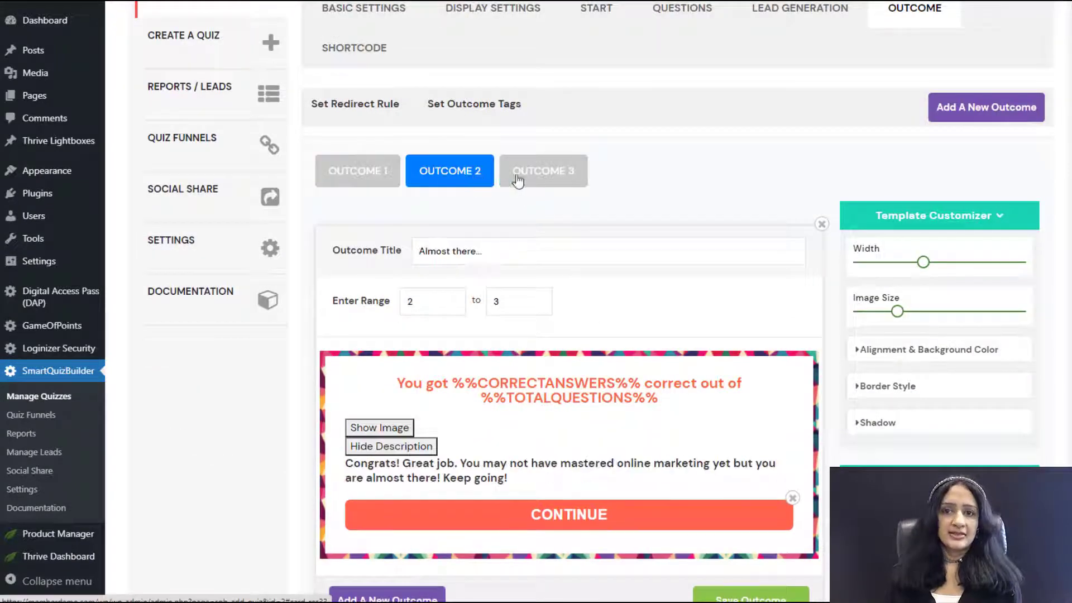
left_click(518, 179)
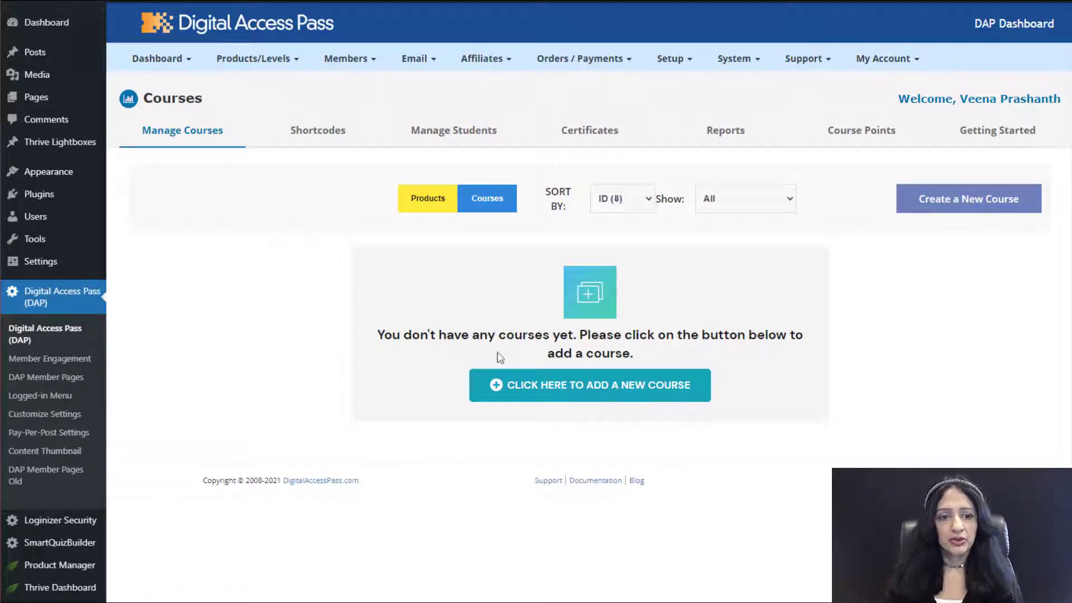
Step: Create a new course with "How to Create an Online Course using DAP" as both its name and description
mouse_move(277, 69)
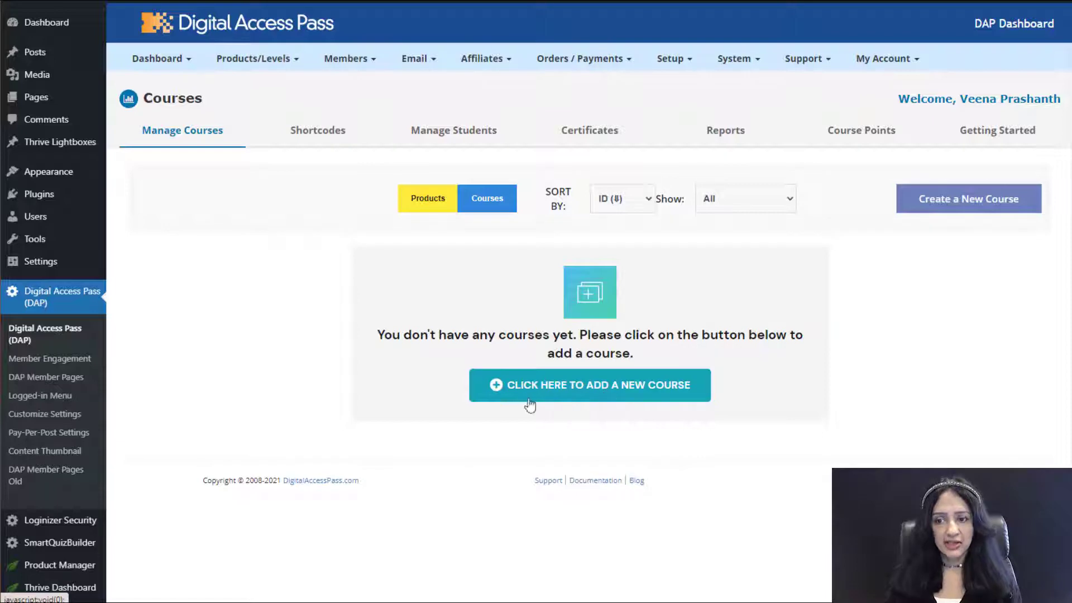
left_click(585, 391)
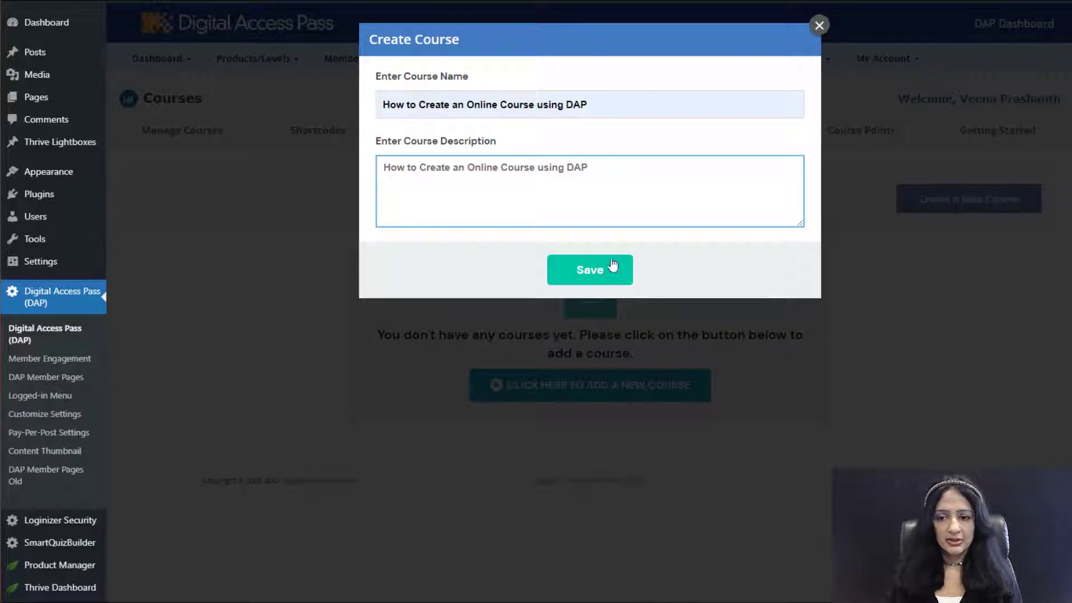
left_click(613, 270)
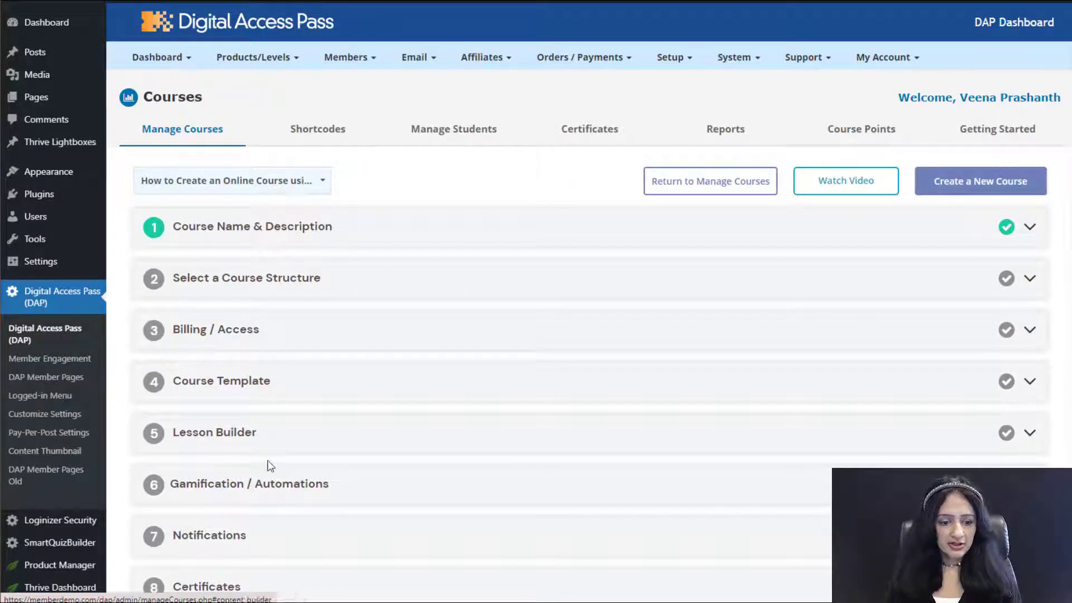
Step: Save the course name and description without an image, and keep Modules + Lessons as the course structure
left_click(309, 227)
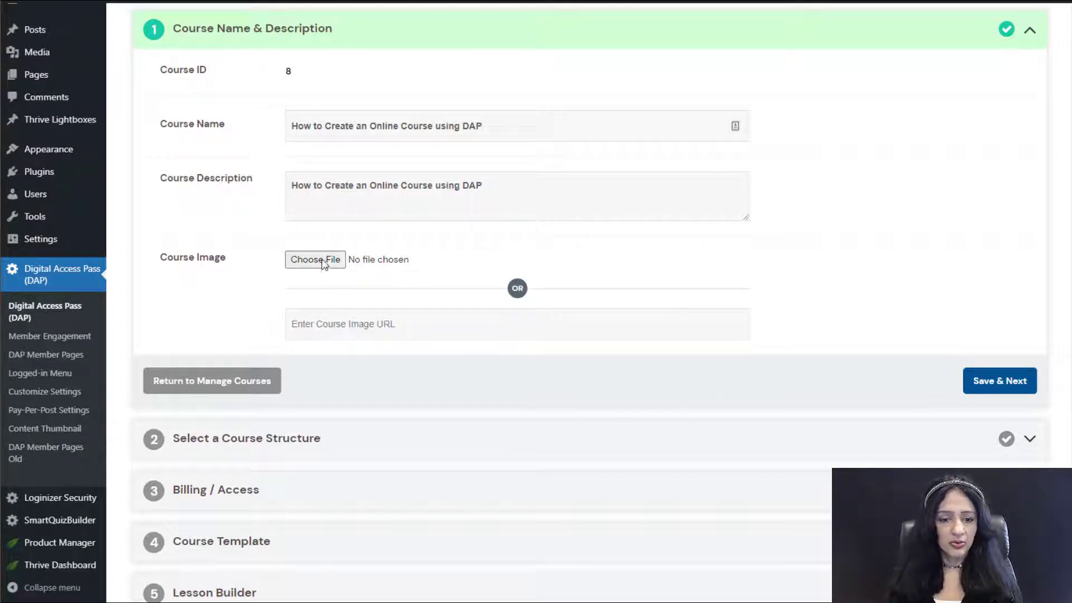
left_click(990, 385)
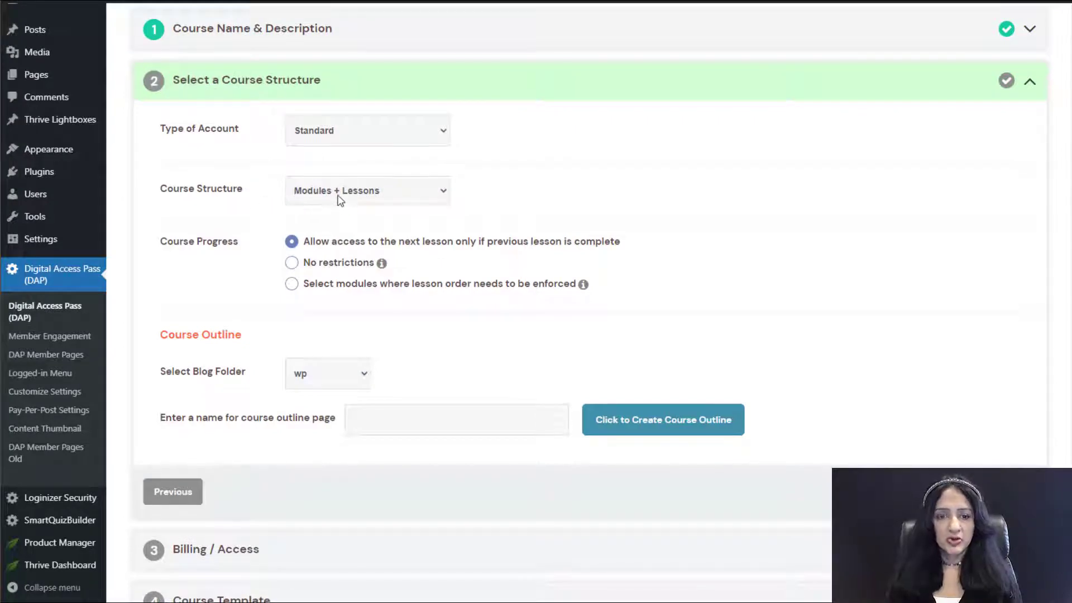
left_click(380, 192)
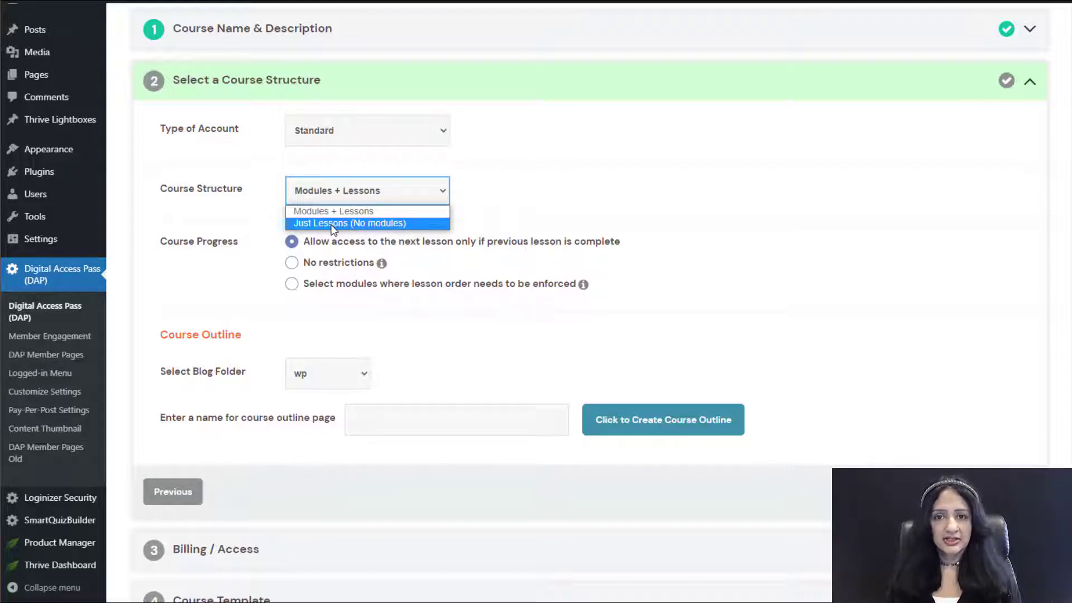
left_click(540, 194)
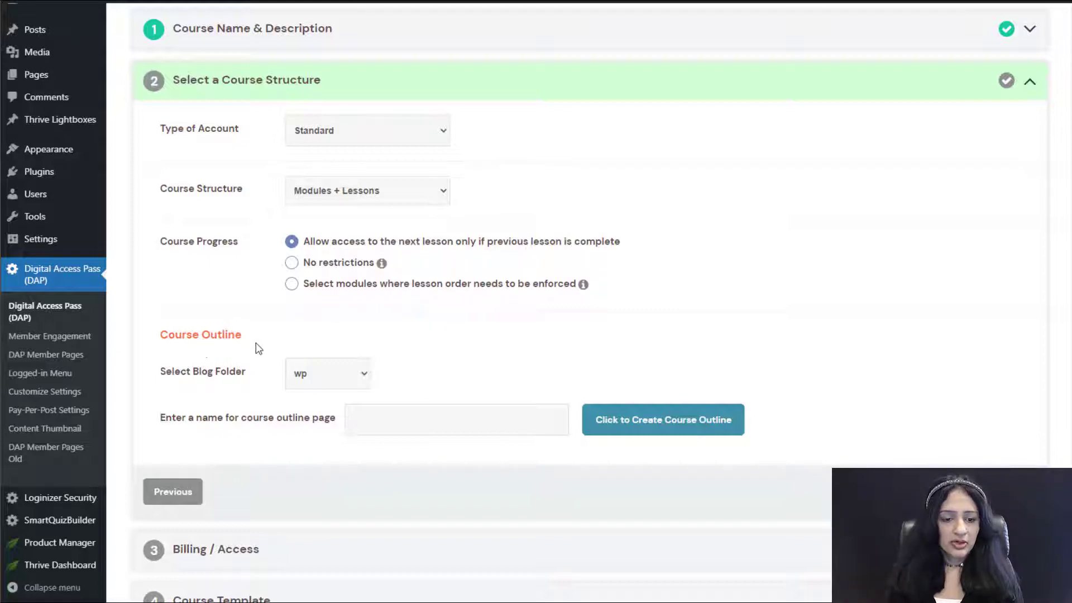
Step: Create a course outline page in the wp blog folder, named "Course Outline - " plus the course name, and save the course structure
scroll(268, 351, "down", 1)
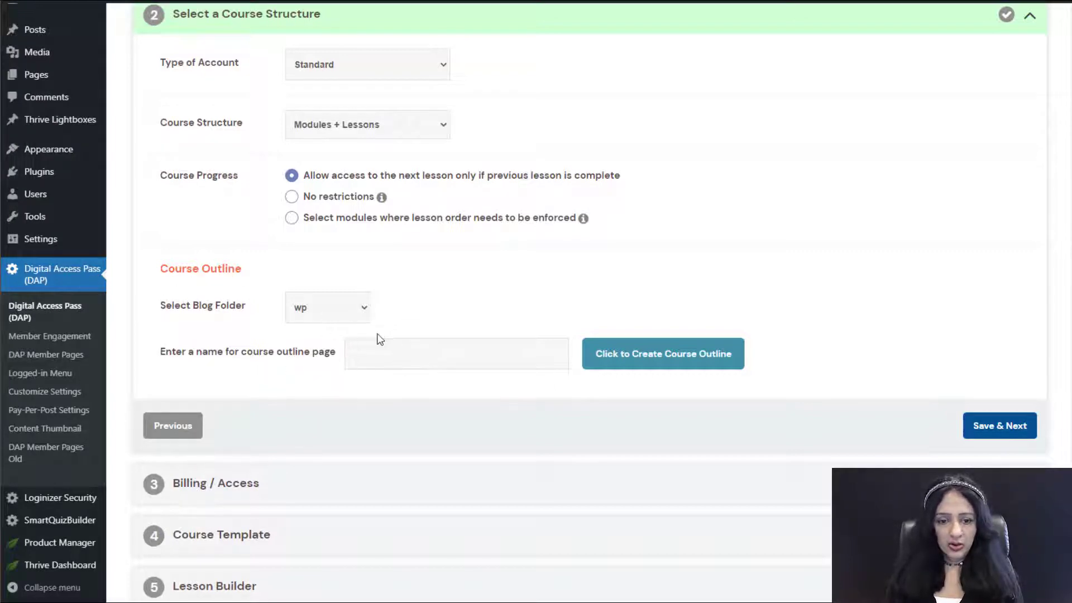
left_click(373, 354)
left_click(304, 384)
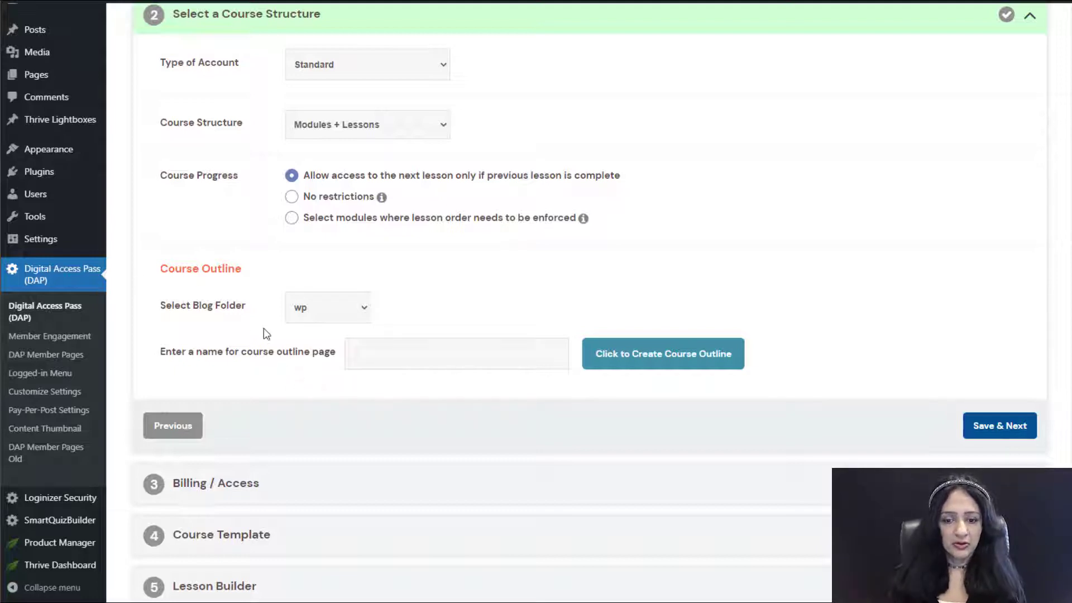
left_click(475, 347)
key("ctrl+v")
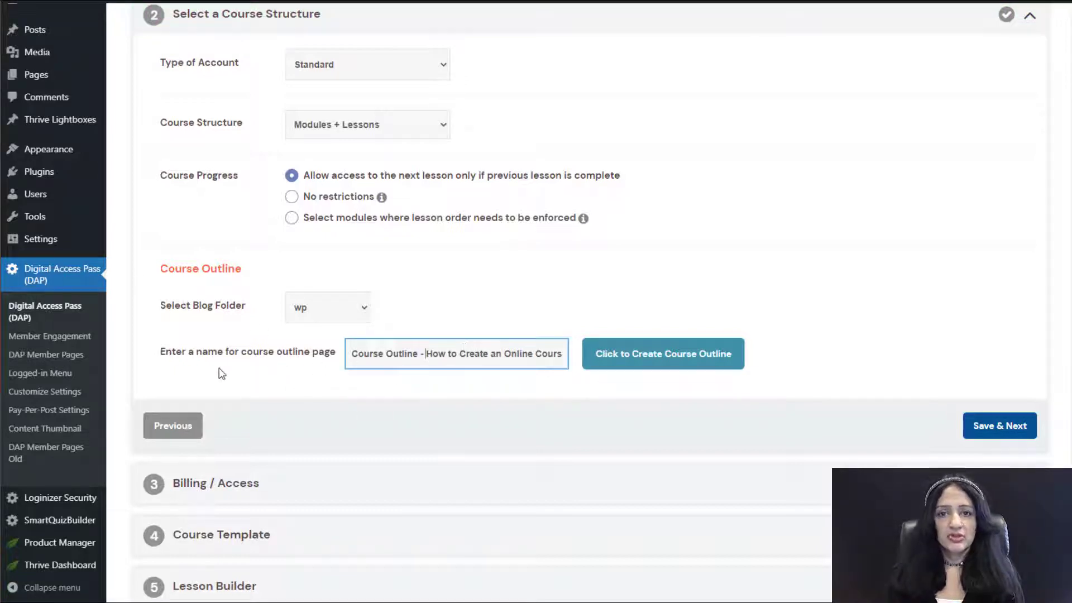
left_click(648, 365)
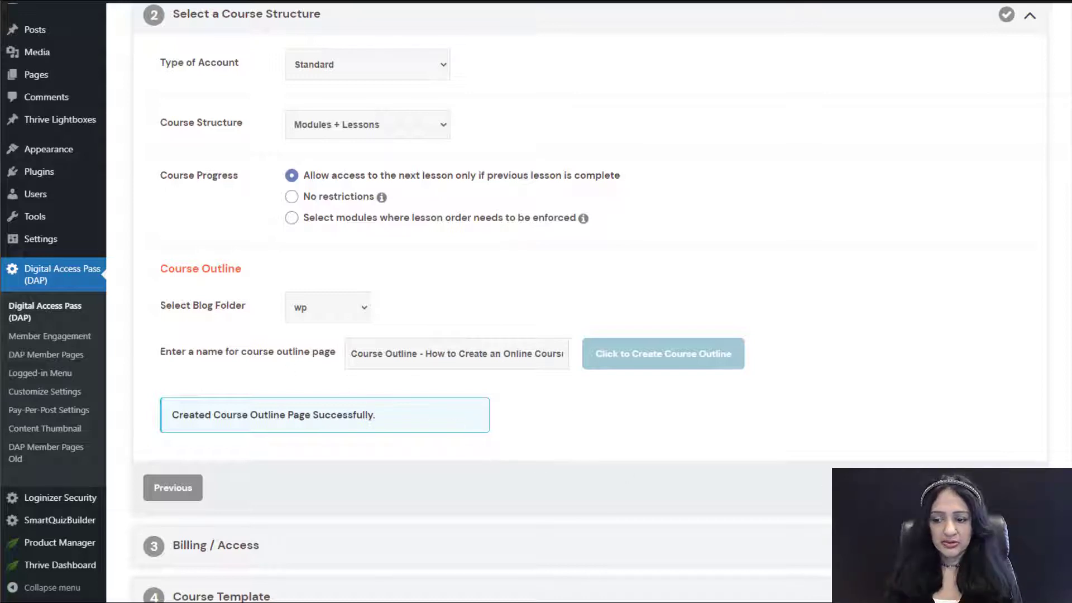
left_click(999, 487)
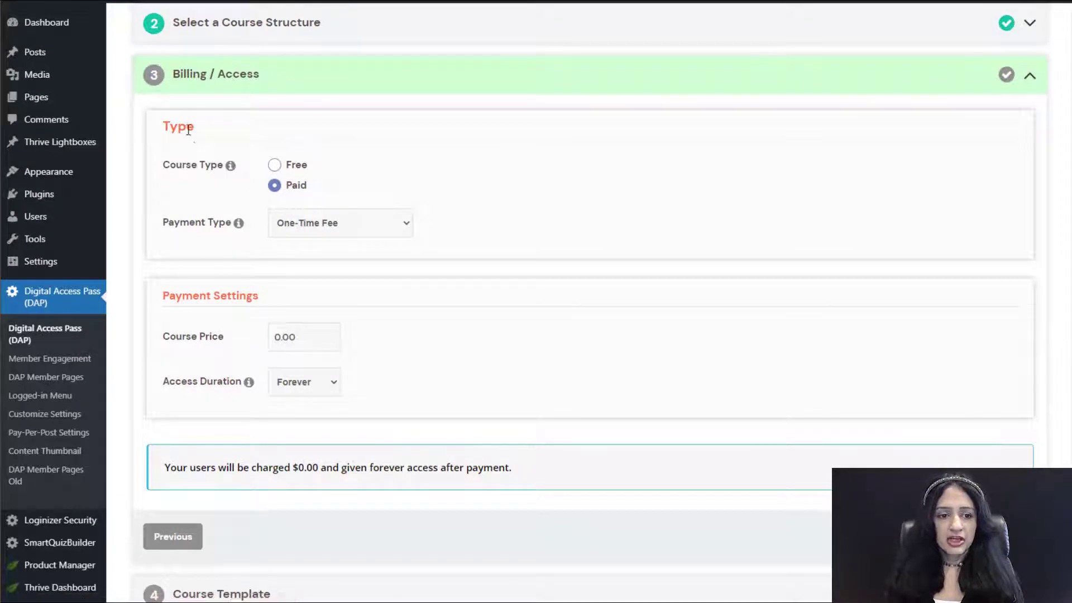
Step: Preview the Free course type, then set the course to Paid with a Recurring payment type
left_click(275, 166)
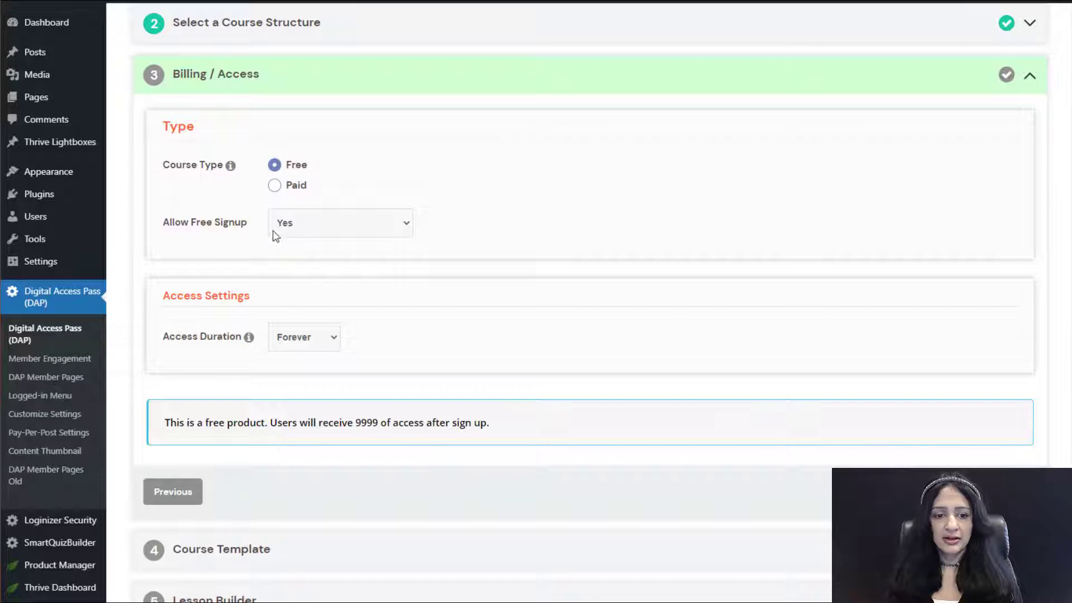
left_click(286, 191)
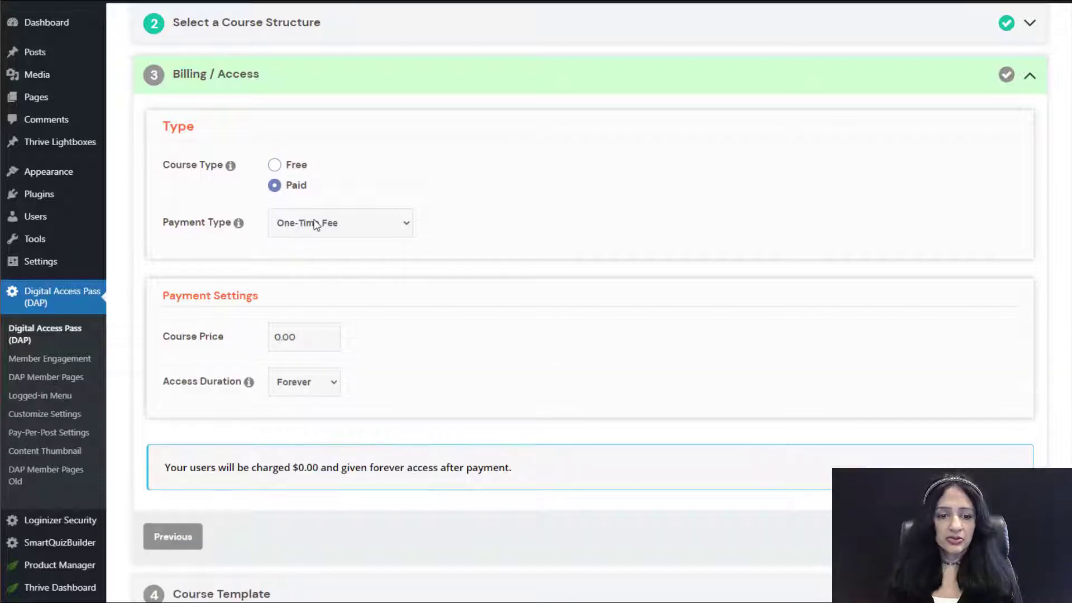
left_click(336, 223)
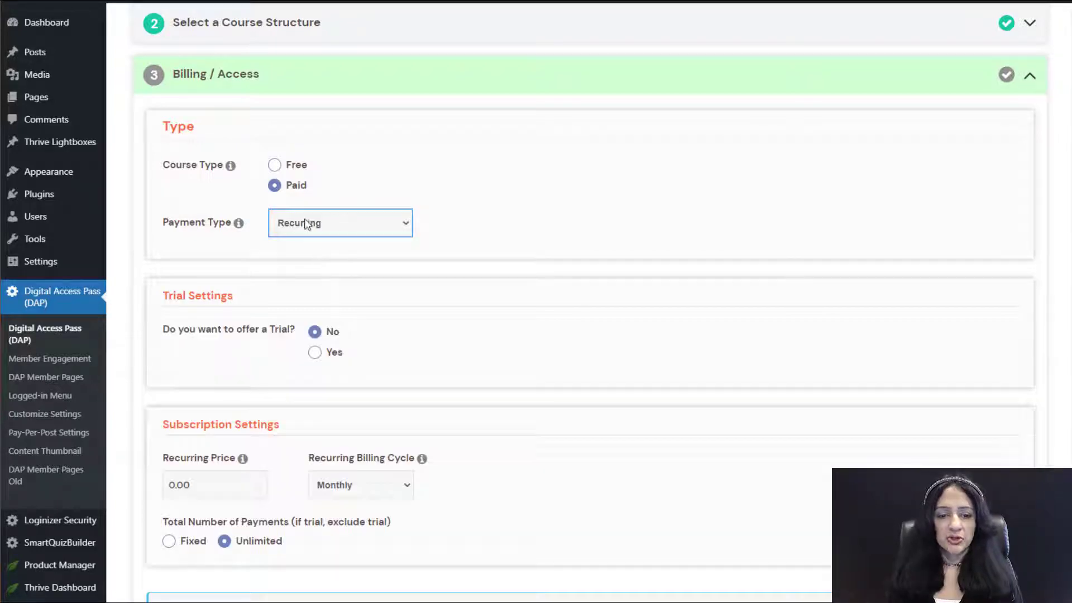
Step: Preview the trial options, set the trial offer back to No, and set the recurring price to 30.00
scroll(420, 376, "down", 1)
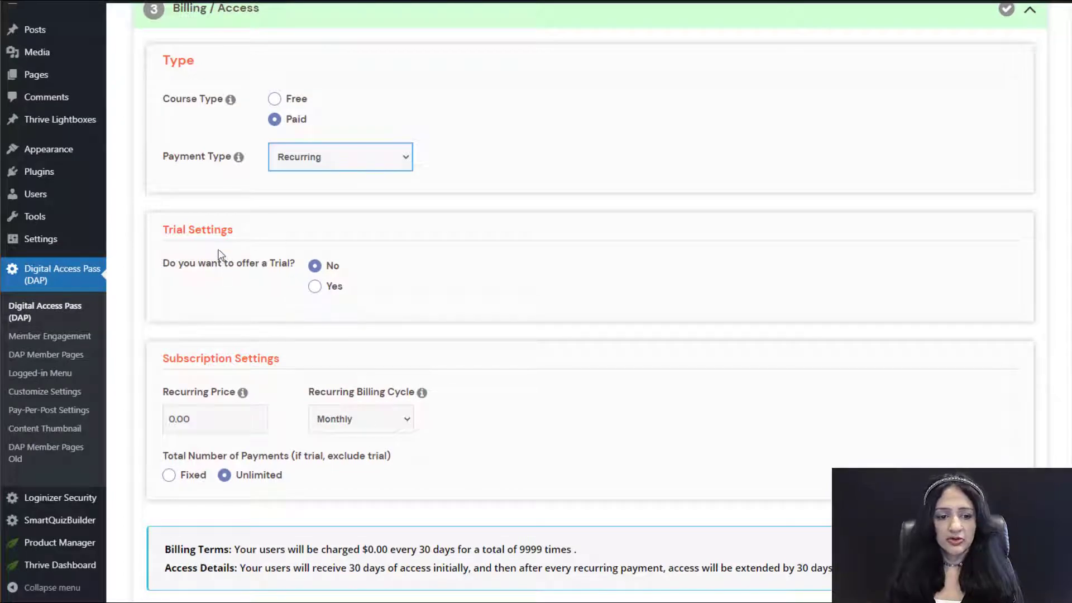
left_click(314, 286)
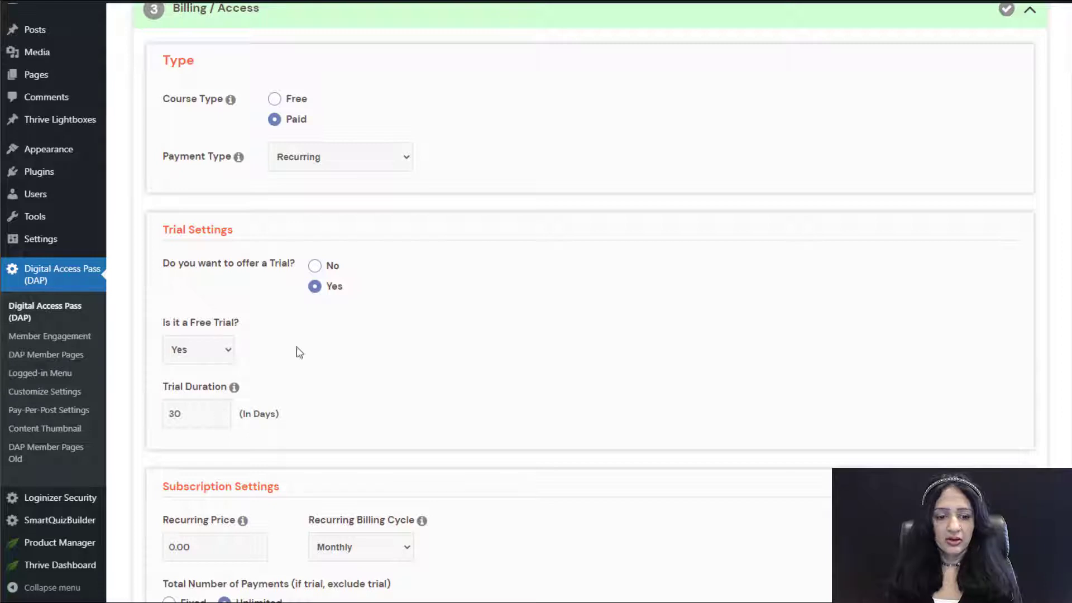
left_click(315, 266)
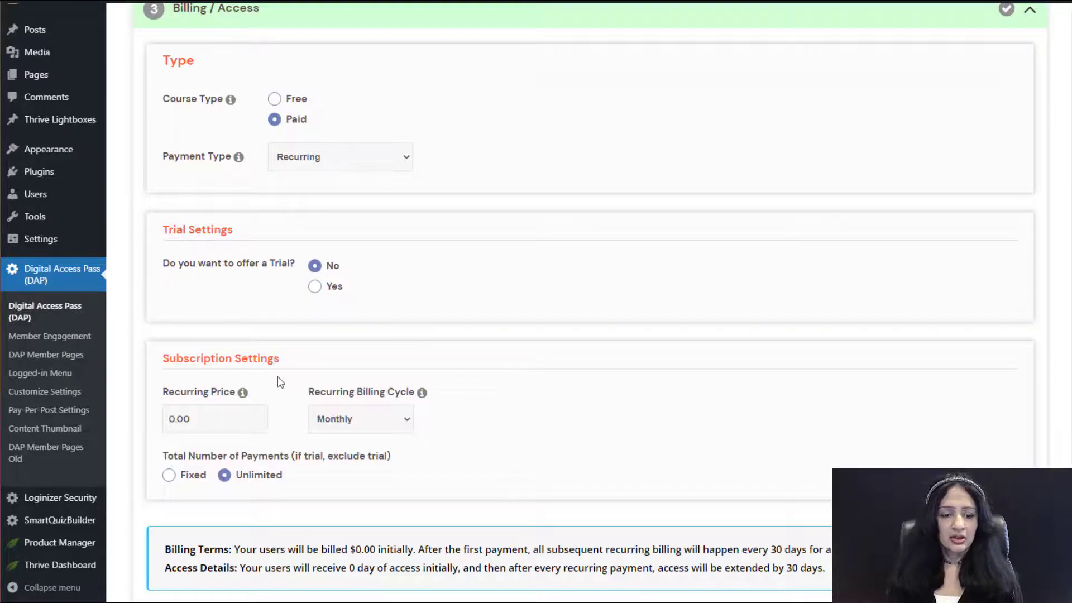
left_click(171, 419)
type("3")
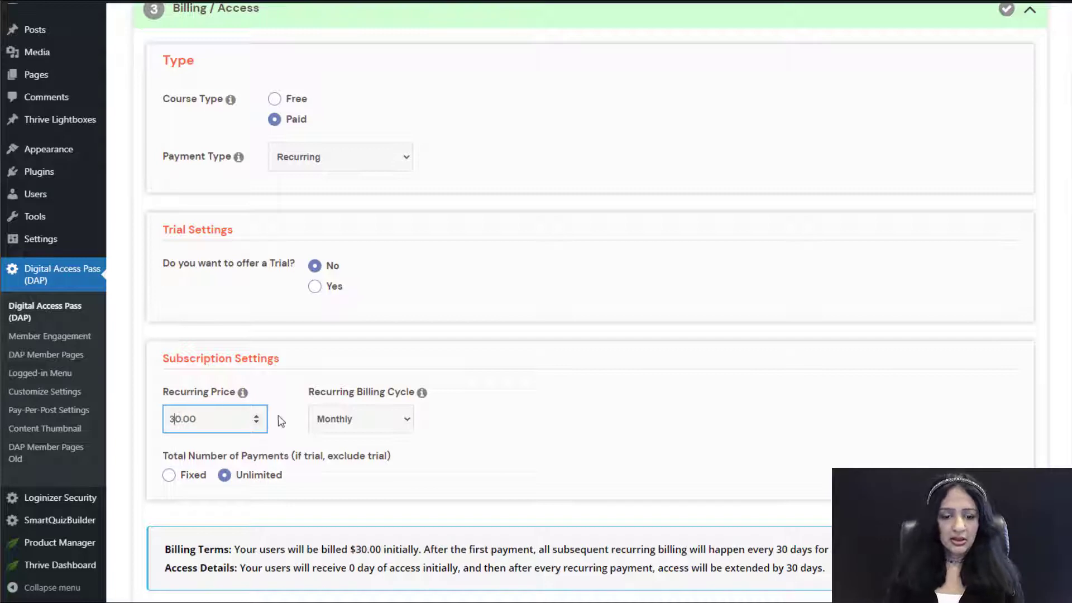
Step: Try a fixed limit of 12 payments and set the total number of payments back to Unlimited
left_click(368, 424)
left_click(440, 431)
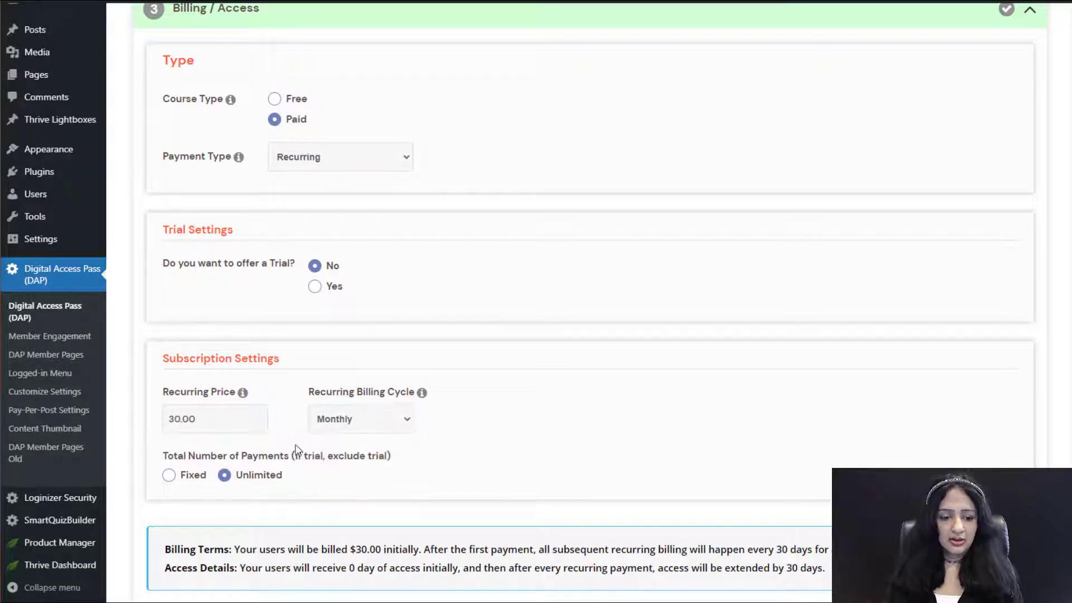
left_click(169, 476)
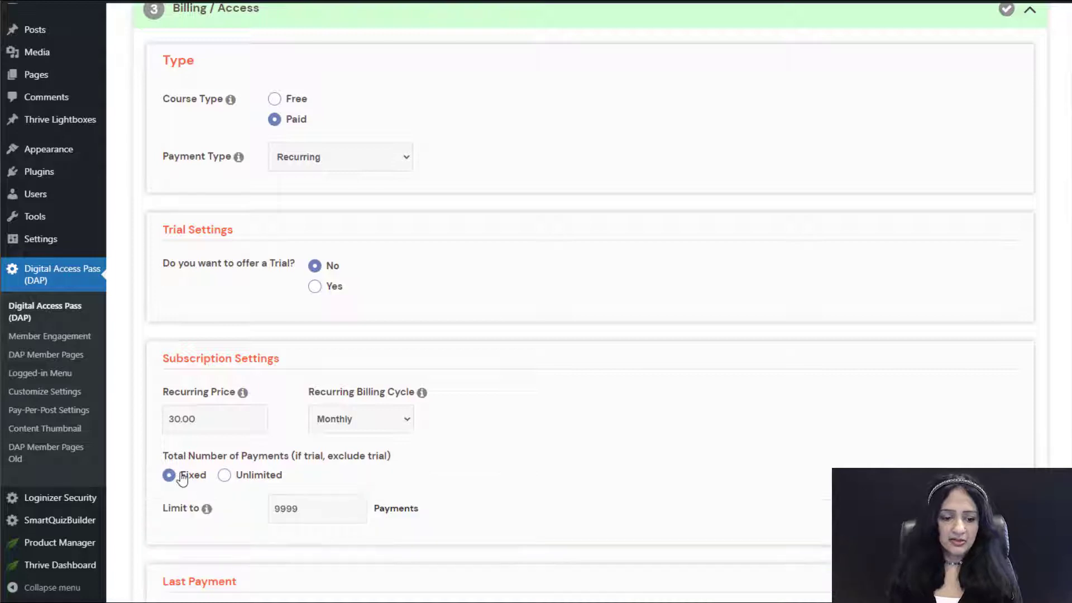
double_click(319, 506)
type("12")
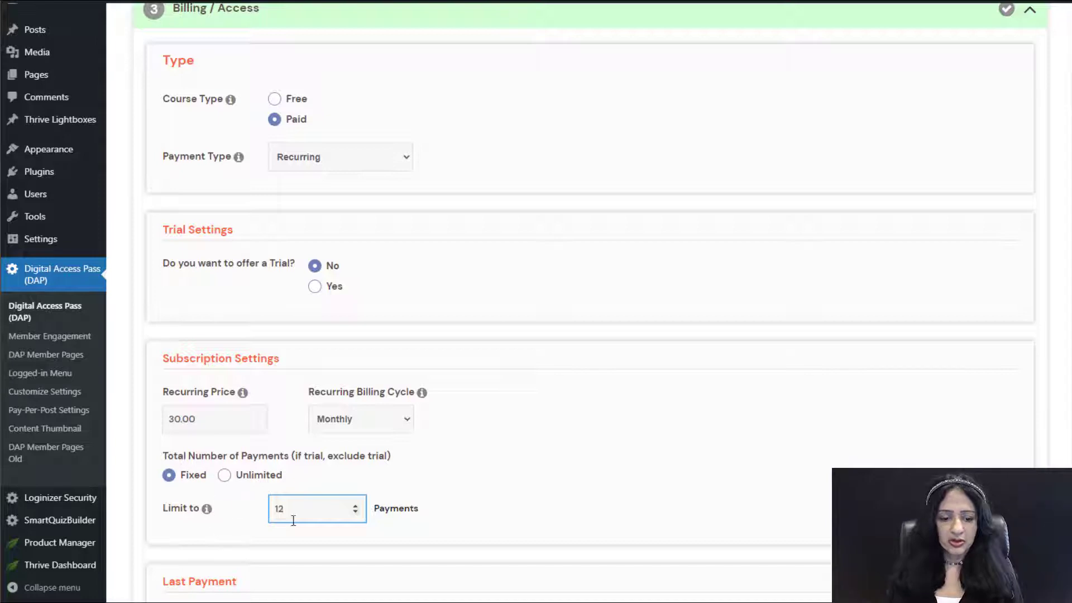
left_click(224, 475)
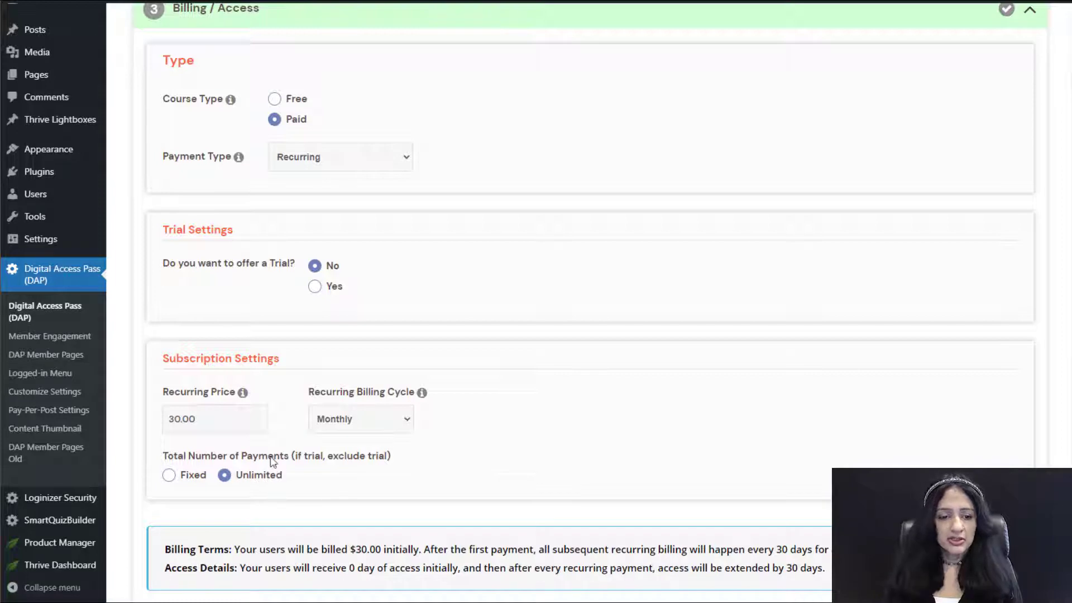
Step: Change the payment type to One-Time Fee, set the course price to 50.00, and save the billing settings
left_click(290, 156)
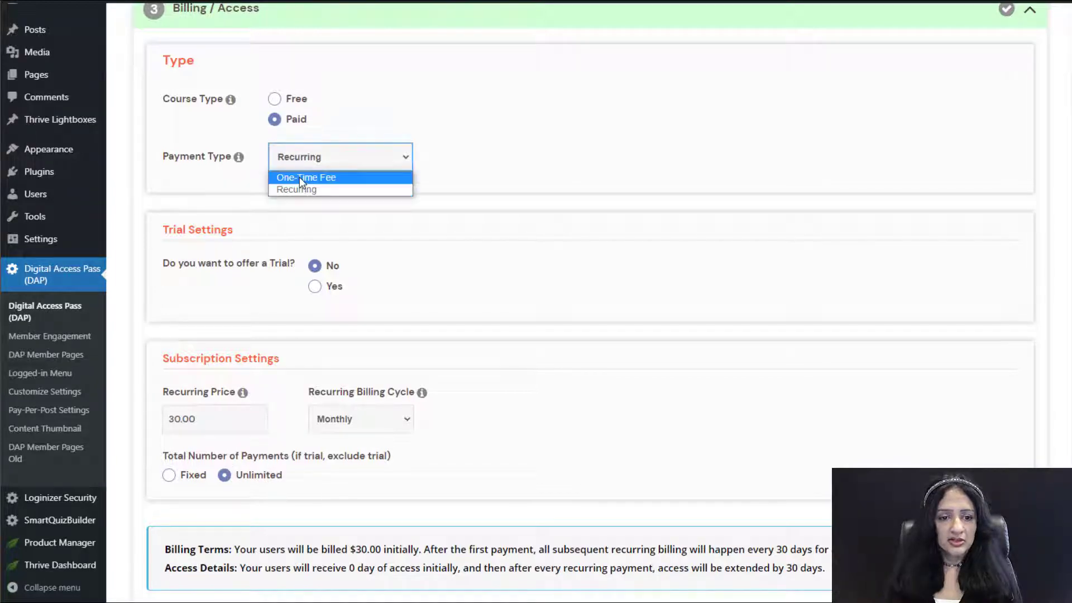
left_click(299, 176)
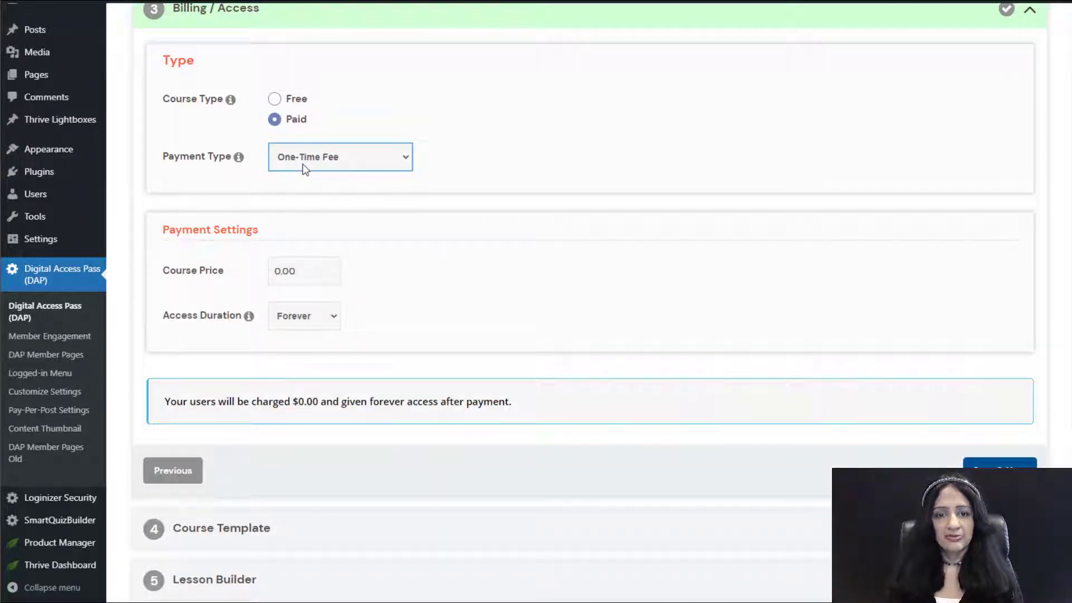
left_click(276, 272)
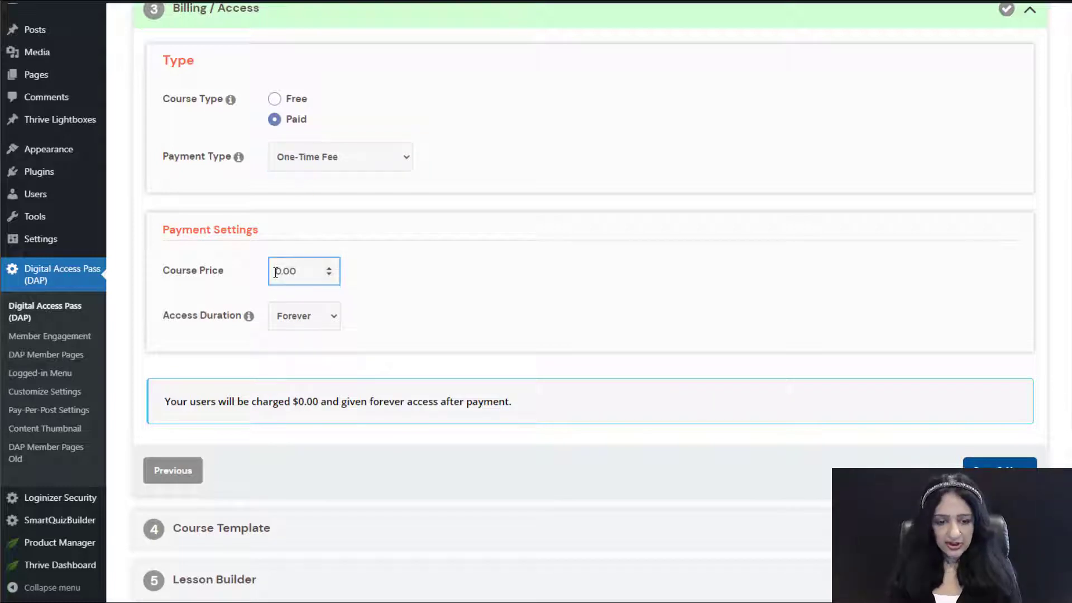
type("5")
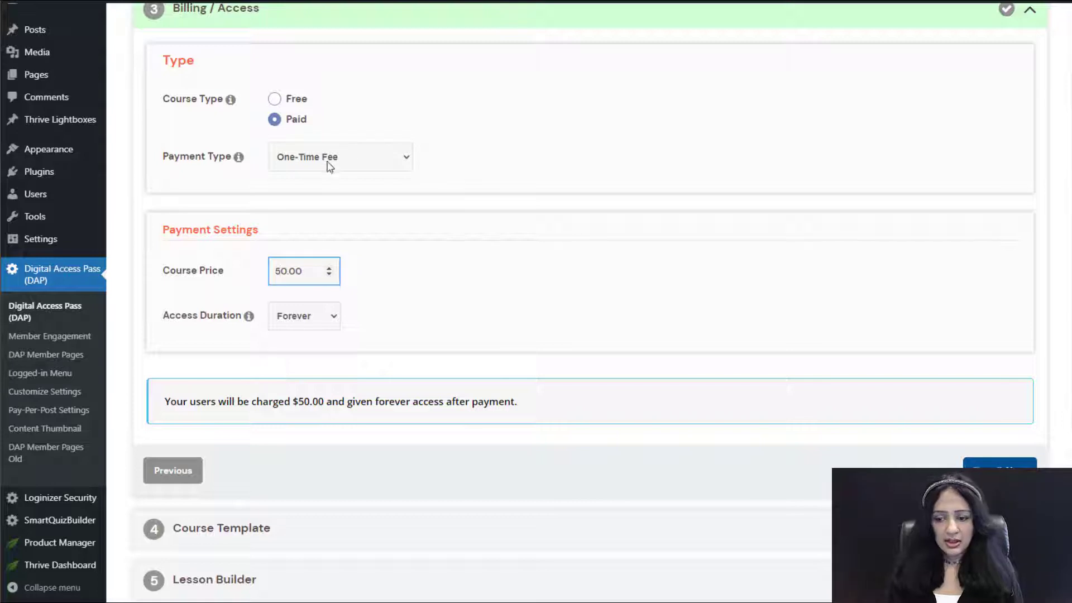
left_click(1000, 474)
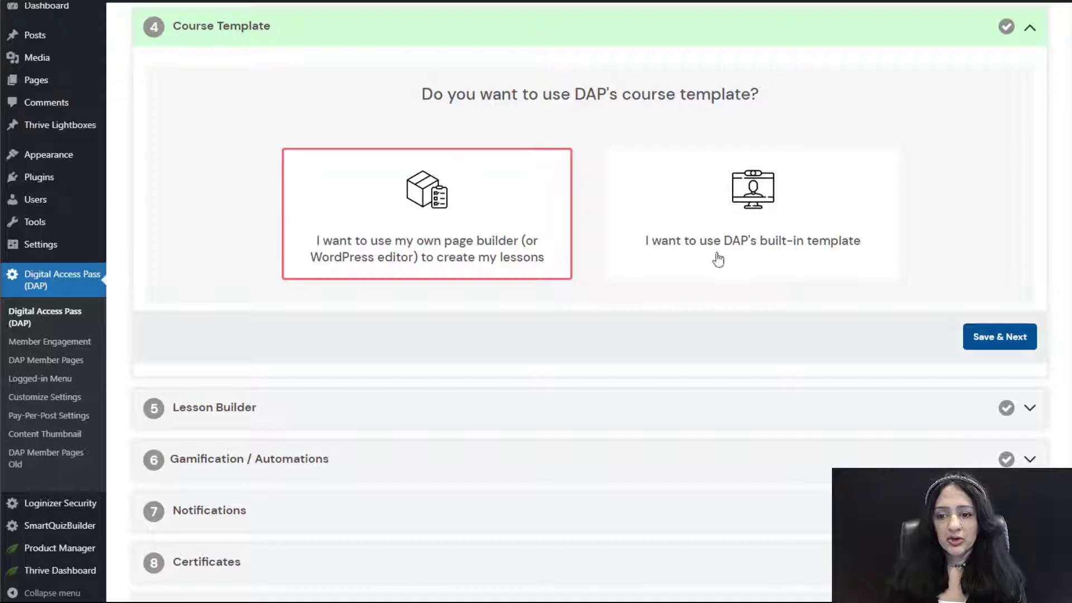
Step: Switch the lesson format to DAP's built-in template, confirm the switch, and review the template layout
left_click(785, 202)
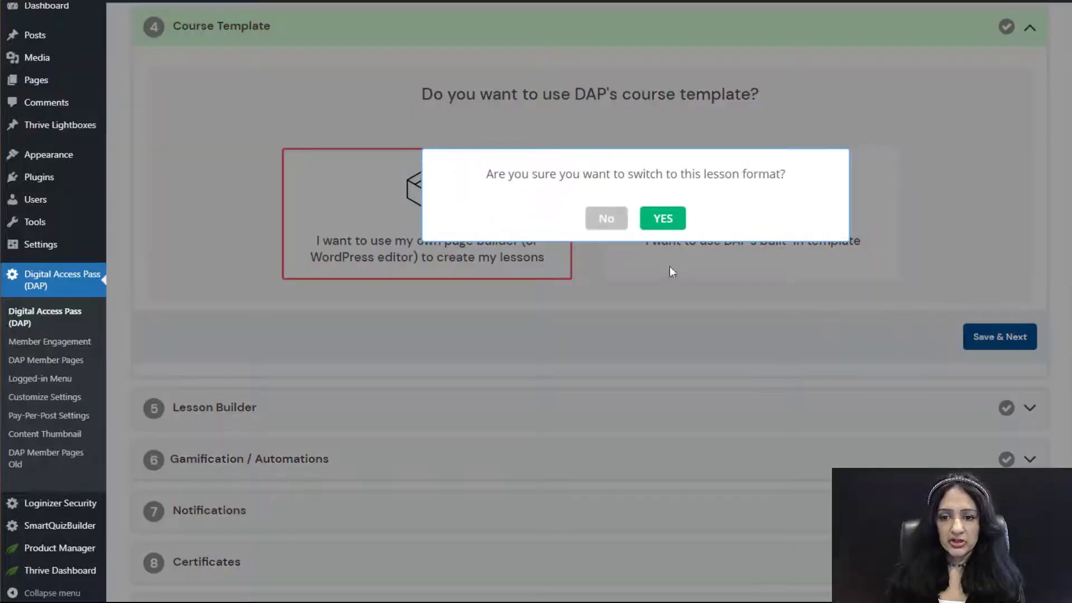
left_click(677, 221)
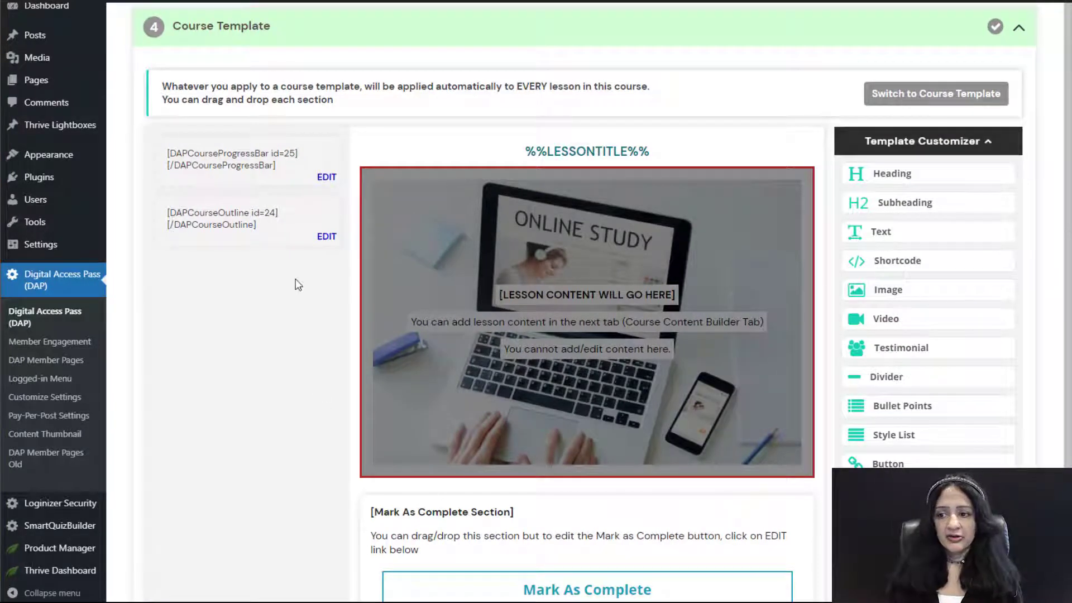
scroll(536, 302, "down", 1)
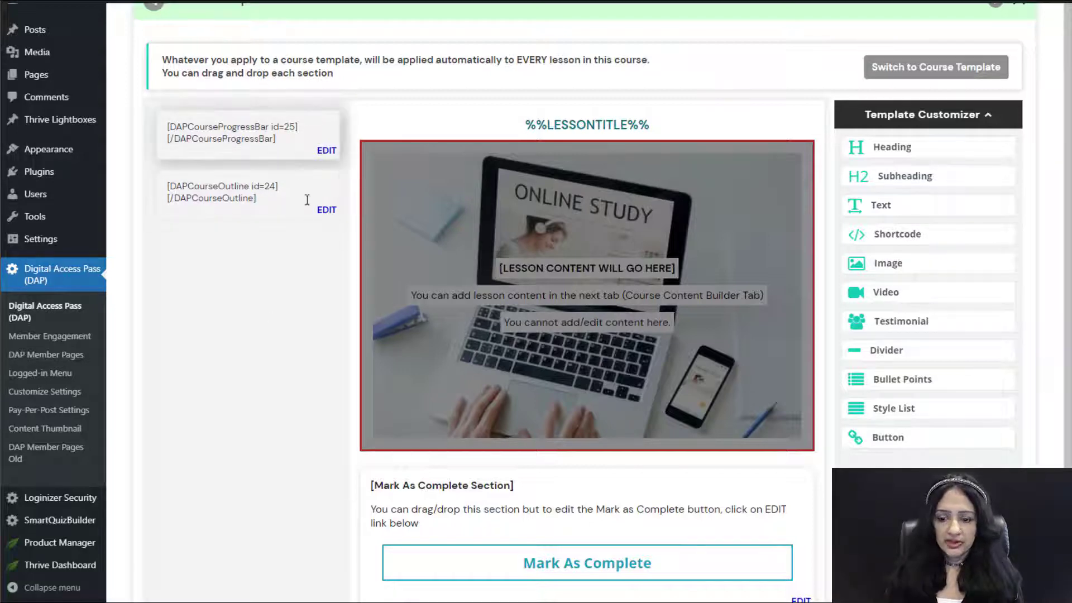
scroll(321, 335, "down", 1)
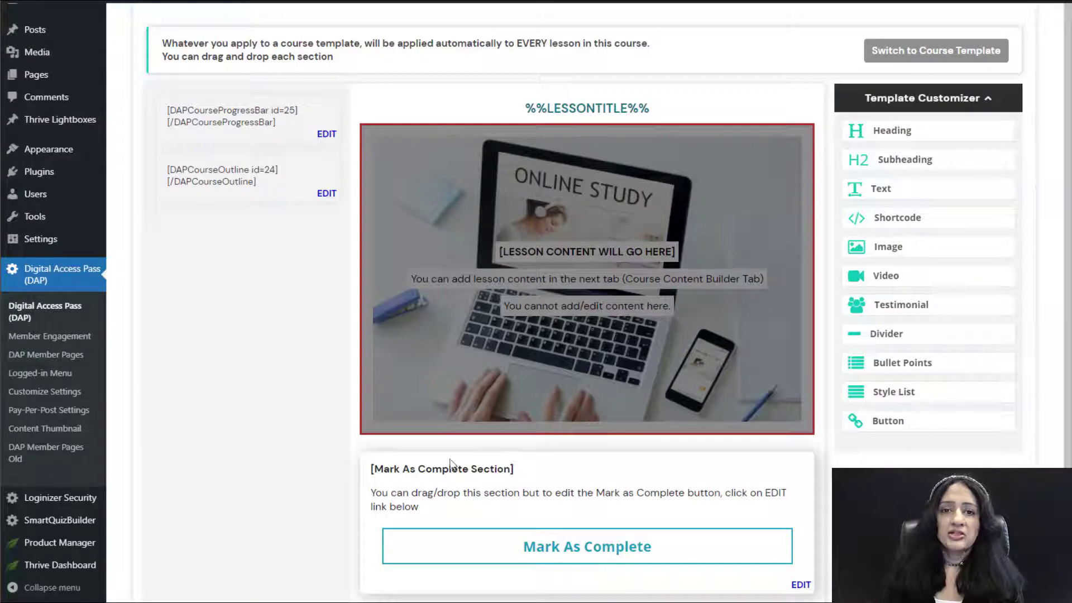
scroll(245, 293, "down", 6)
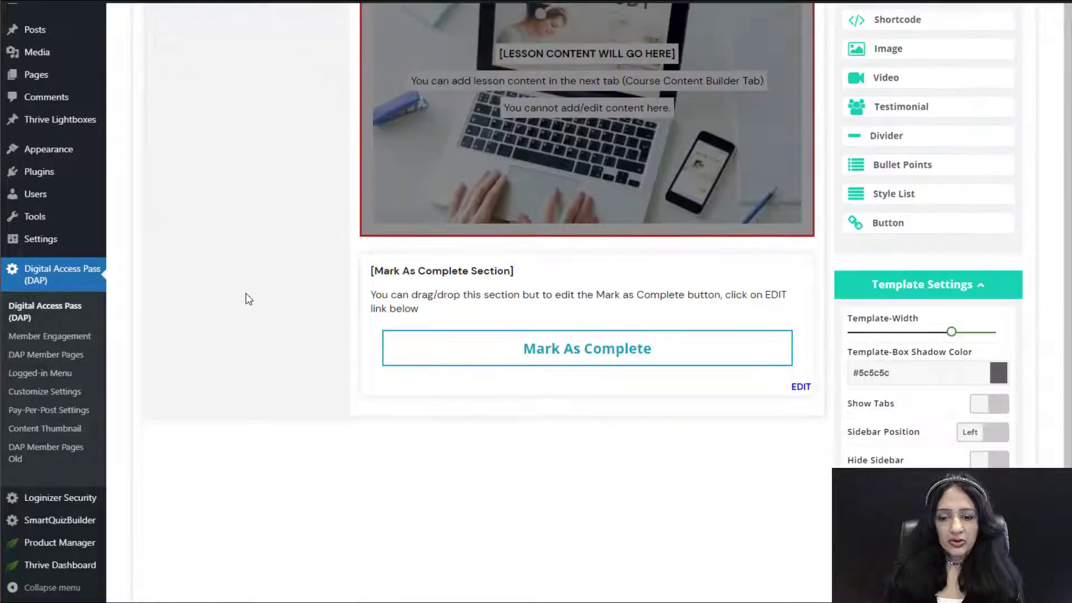
scroll(246, 292, "up", 1)
scroll(246, 293, "up", 6)
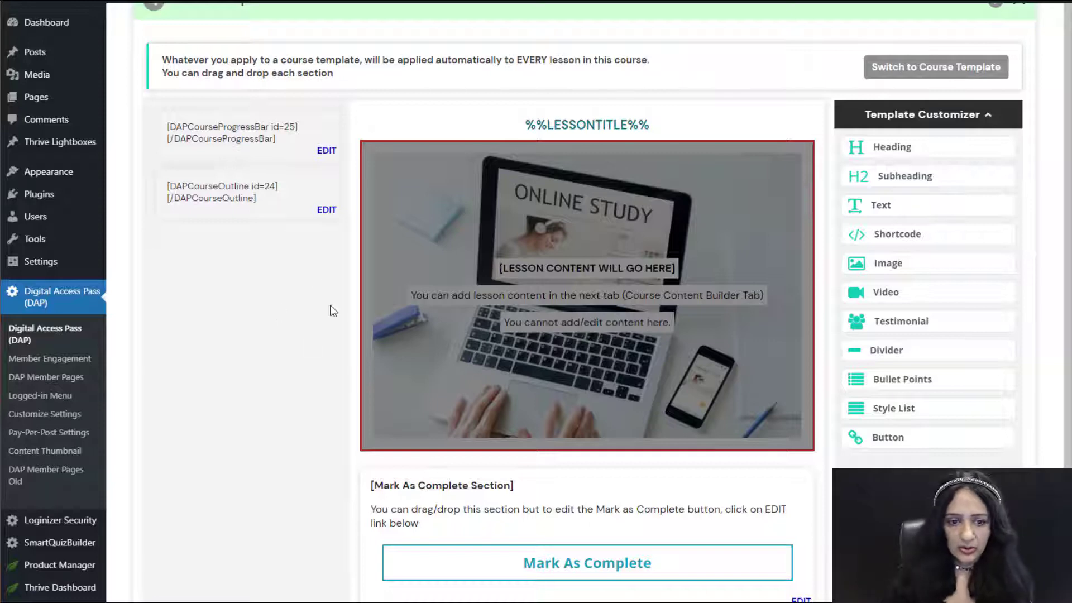
Step: Add a heading below the lesson title in the course template and set its background color to #df3434
left_click_drag(873, 147, 545, 128)
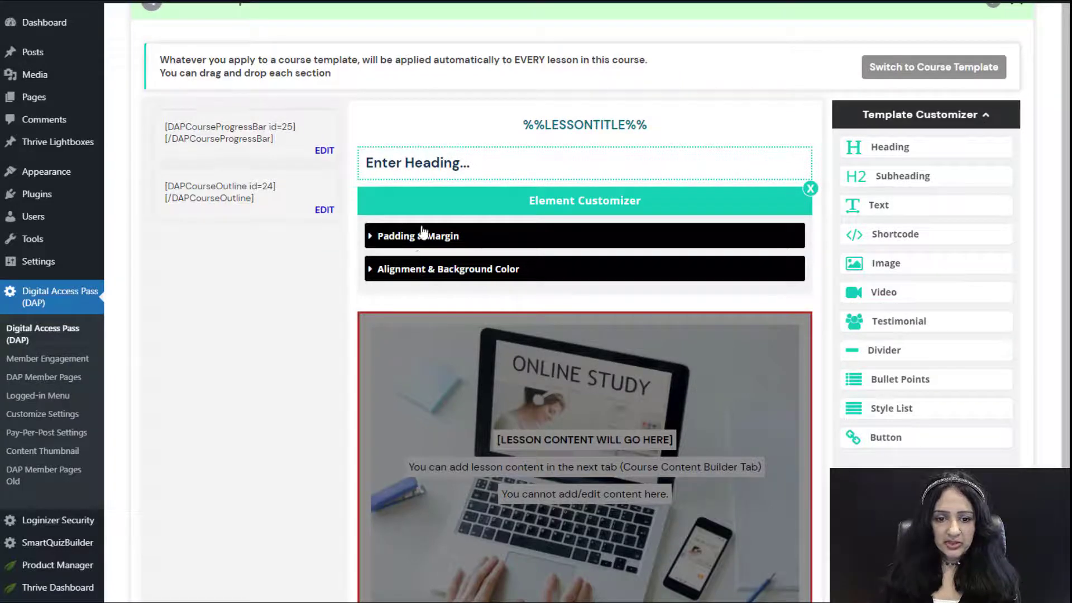
left_click(402, 269)
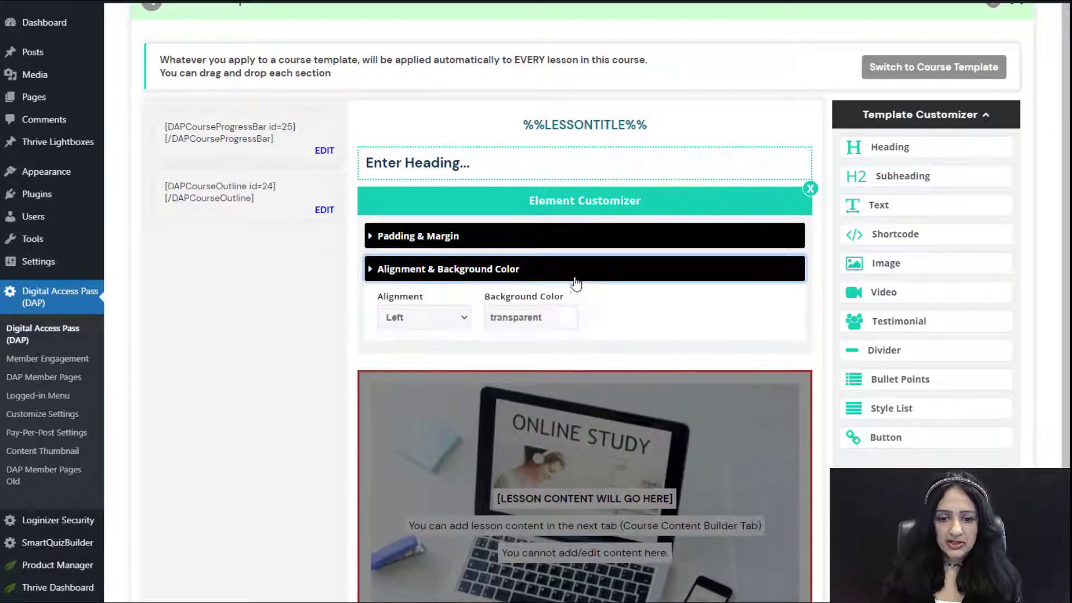
left_click(569, 319)
left_click(534, 354)
left_click(532, 340)
Step: Change the text color of the template's placeholder heading to white and finish editing the heading
left_click(465, 162)
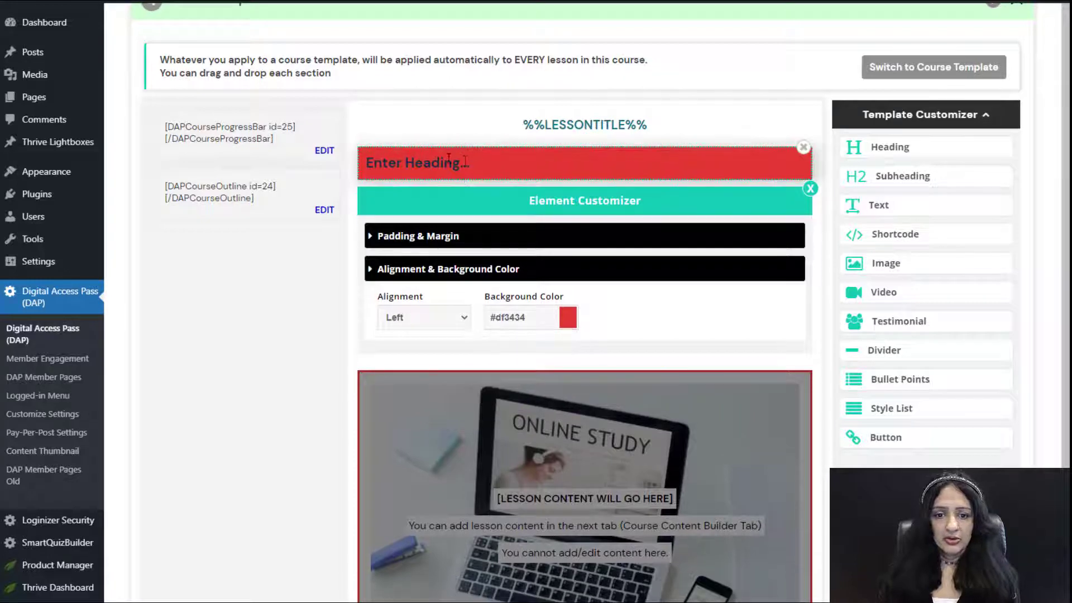
triple_click(465, 162)
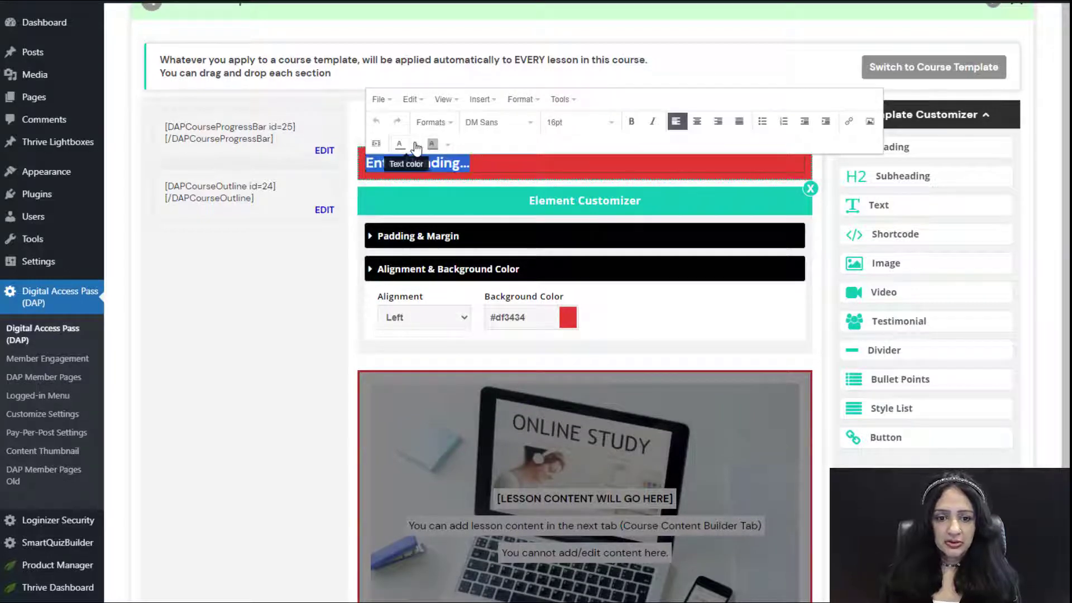
left_click(415, 144)
left_click(450, 207)
left_click(301, 270)
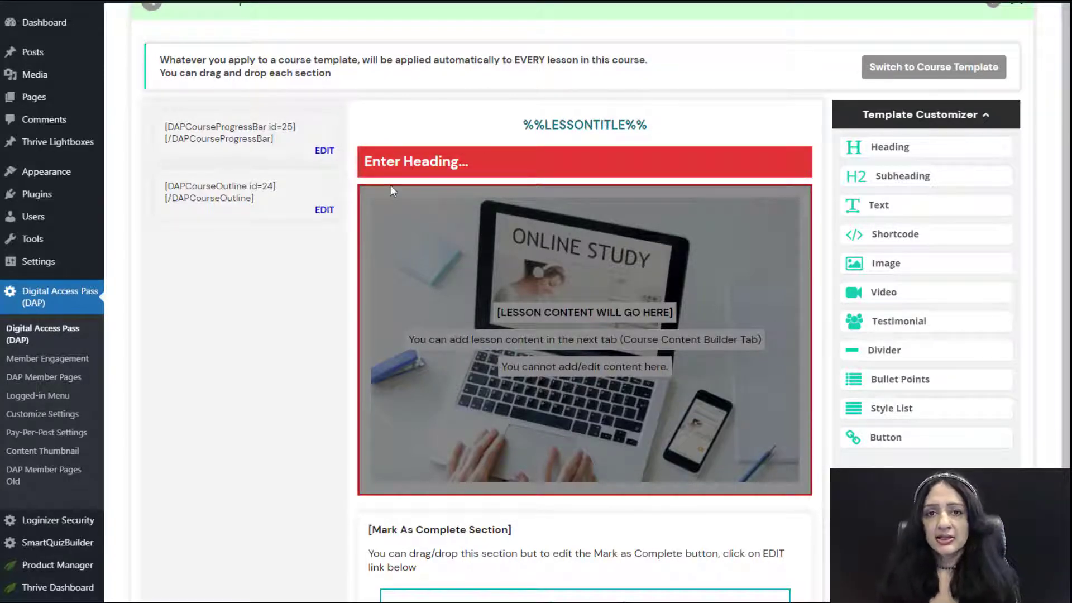
Step: Delete the red heading from the course template and confirm its removal
scroll(816, 316, "down", 1)
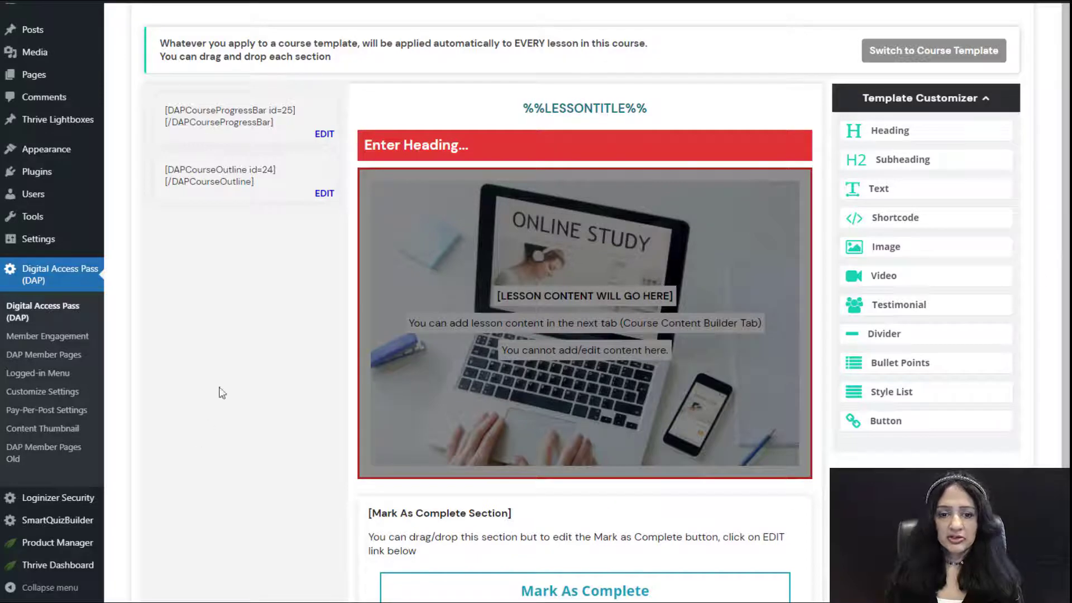
scroll(322, 291, "down", 1)
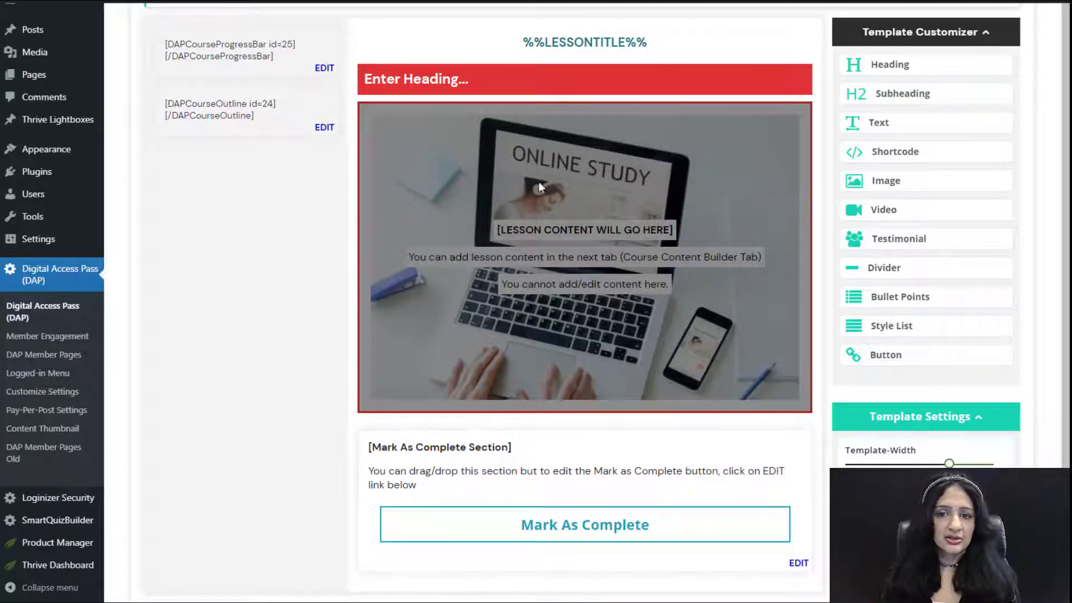
left_click(788, 355)
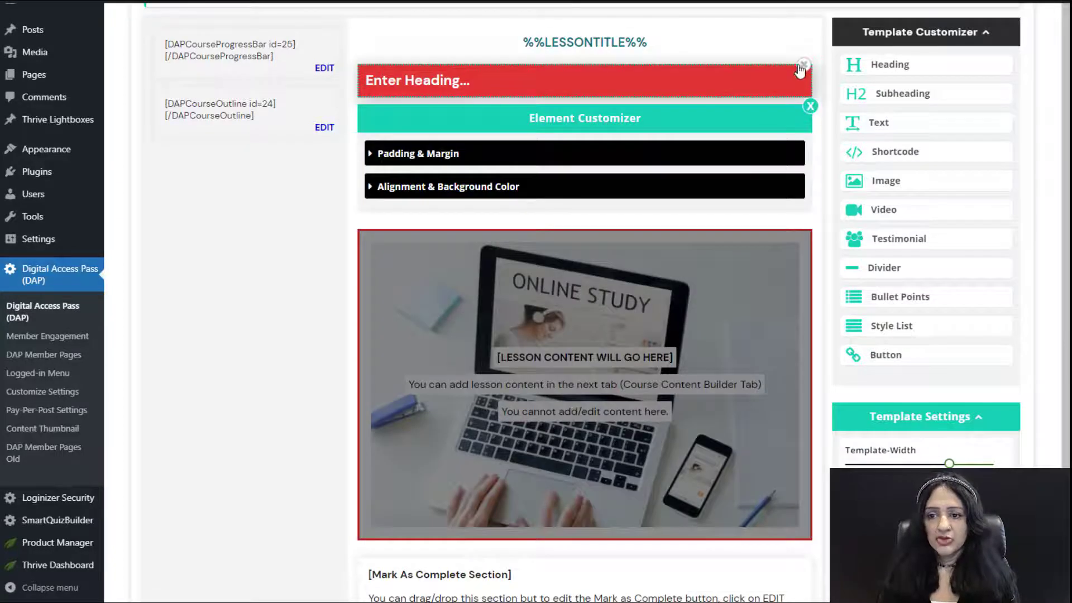
left_click(804, 71)
left_click(647, 165)
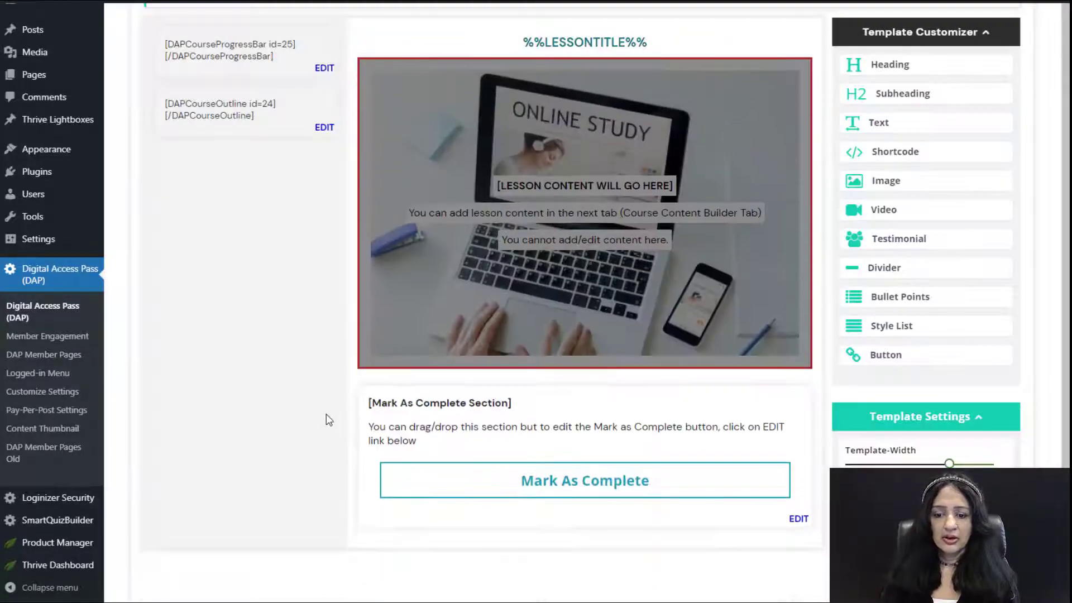
Step: Save the course template and continue to the Lesson Builder
scroll(352, 417, "down", 5)
left_click(647, 441)
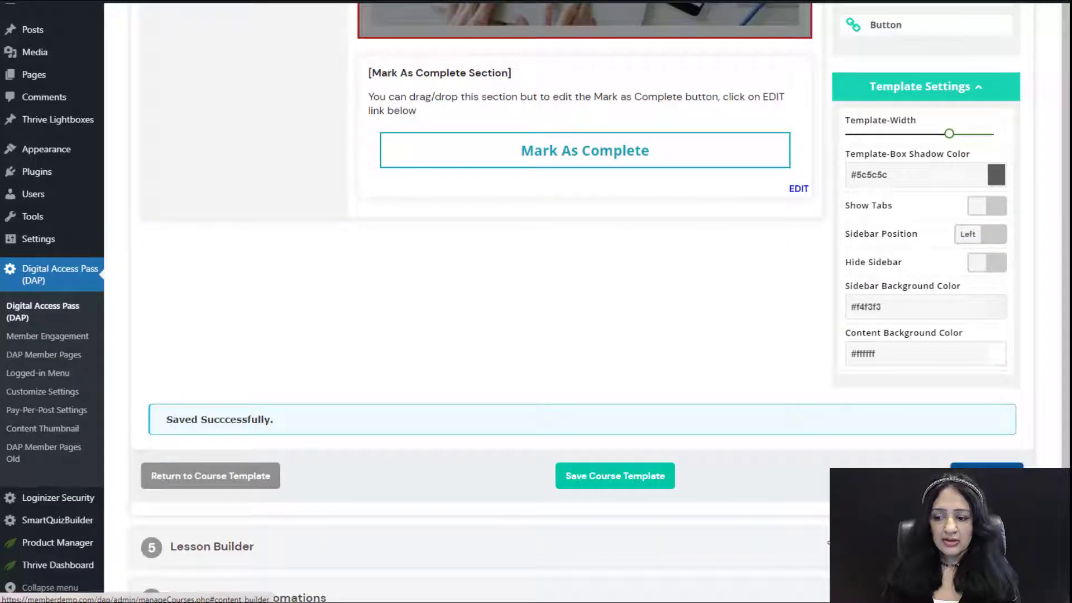
left_click(986, 475)
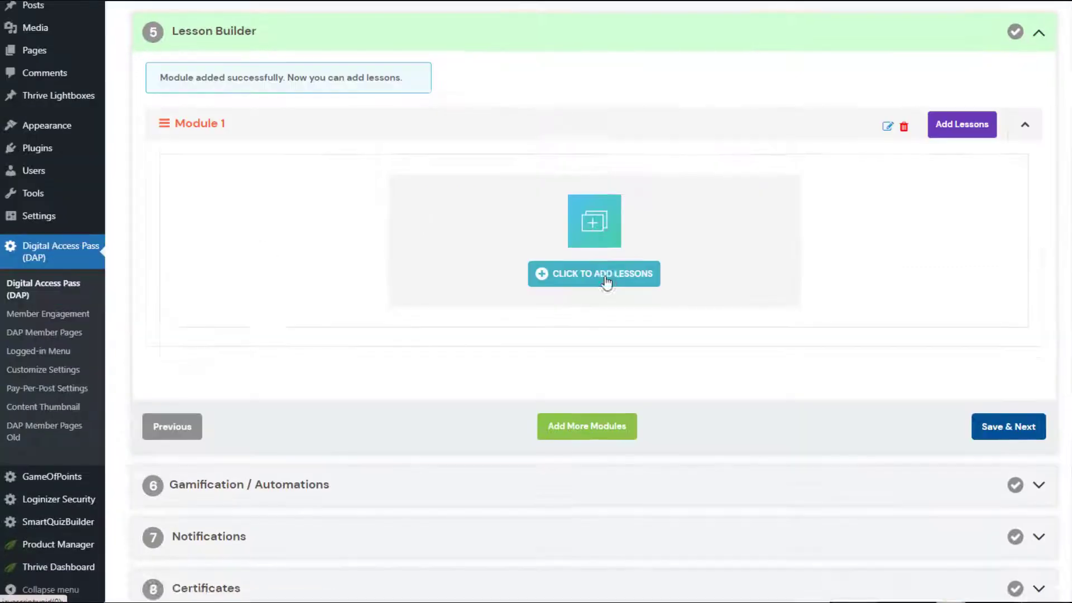
Step: Add the existing pages lesson-1, lesson-2, lesson-3 and lesson-4 to Module 1, excluding login1, and save the selection
left_click(605, 280)
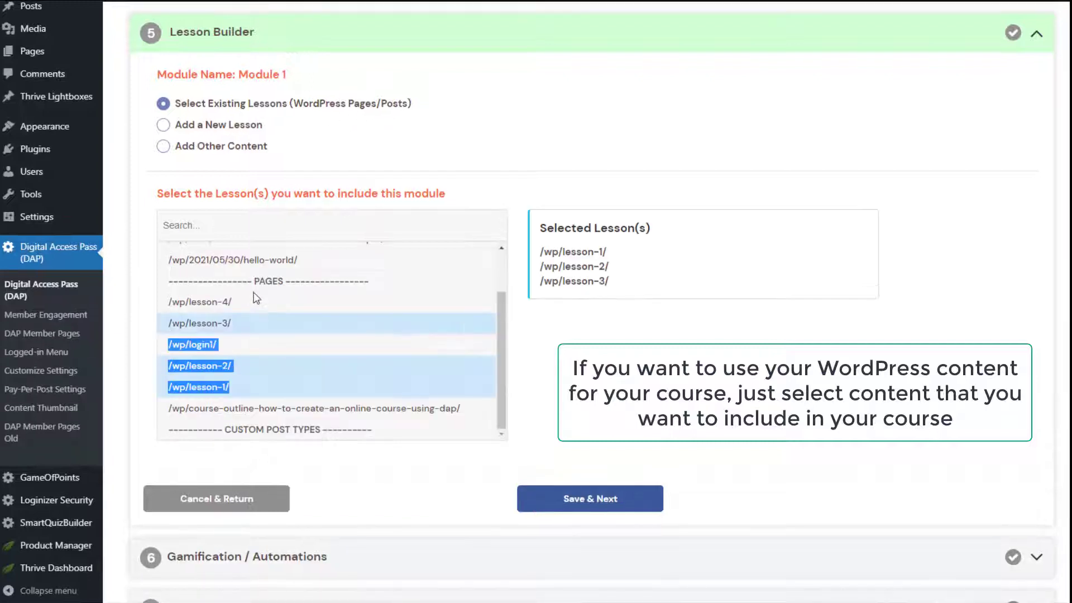
left_click(241, 348, "ctrl")
left_click(241, 350, "ctrl")
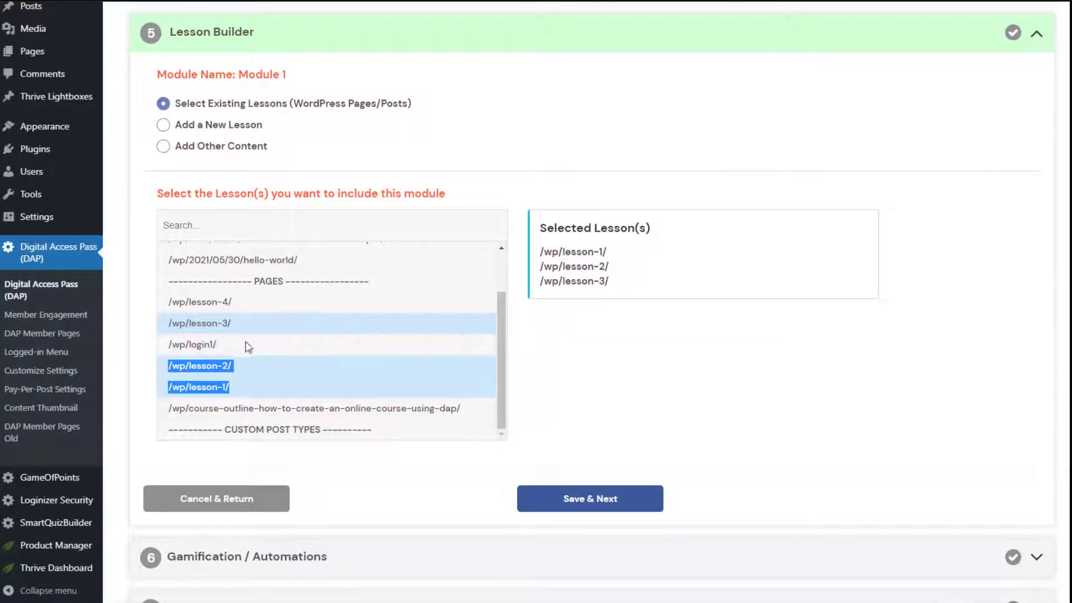
left_click(263, 305, "ctrl")
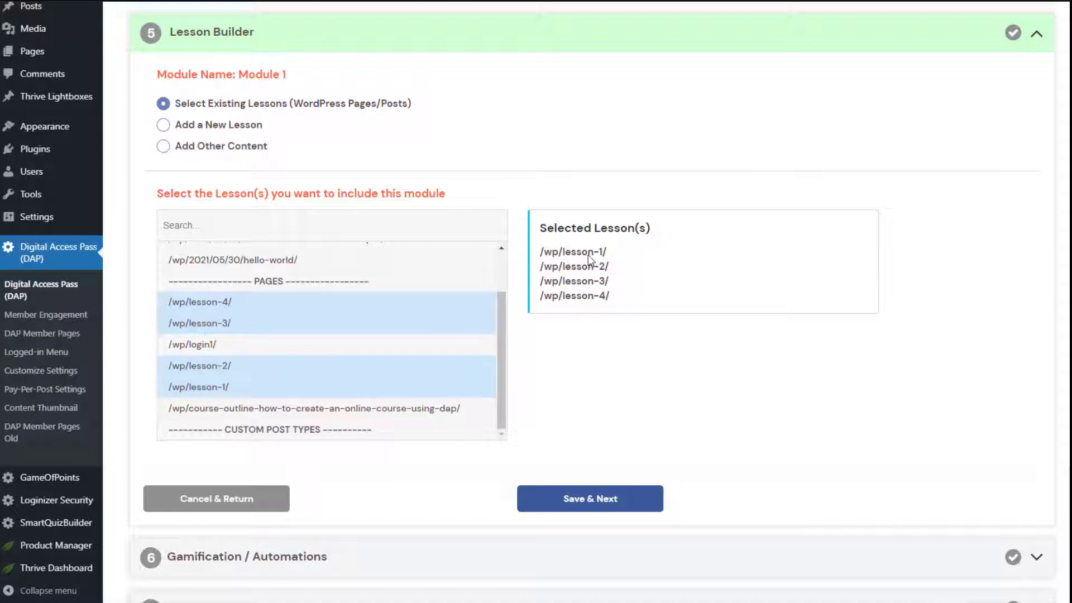
left_click(596, 500)
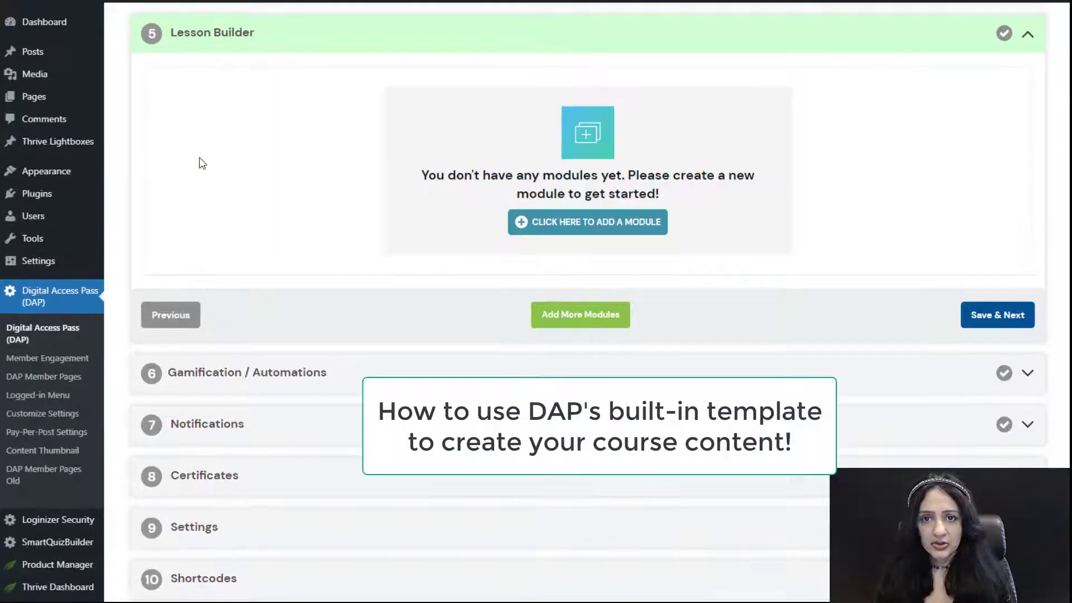
Step: Create Module 1 in the Lesson Builder and add a lesson named "Lesson 1" to it
left_click(613, 230)
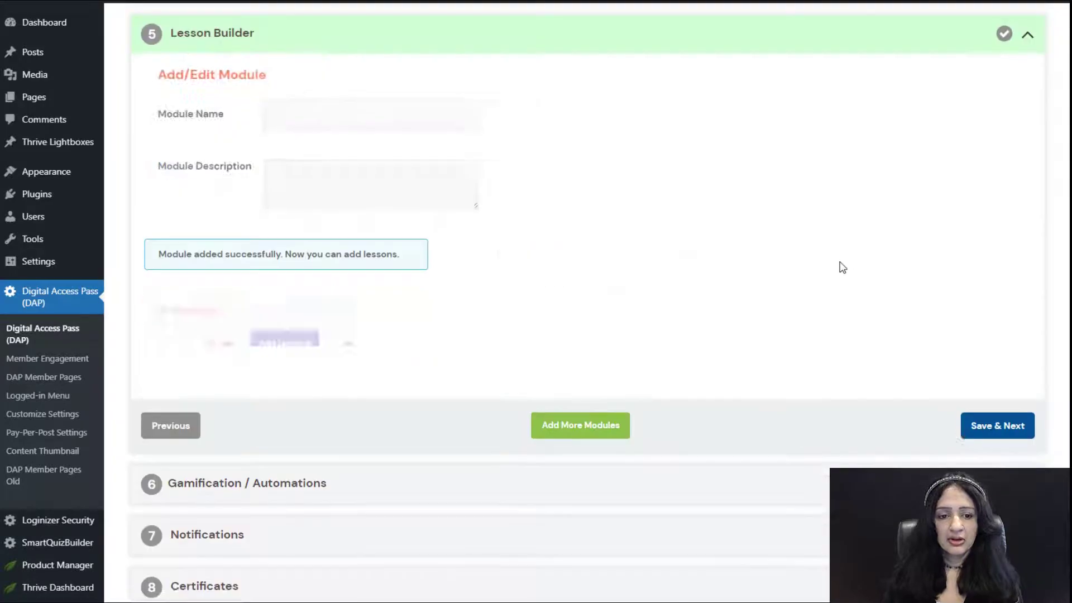
left_click(640, 285)
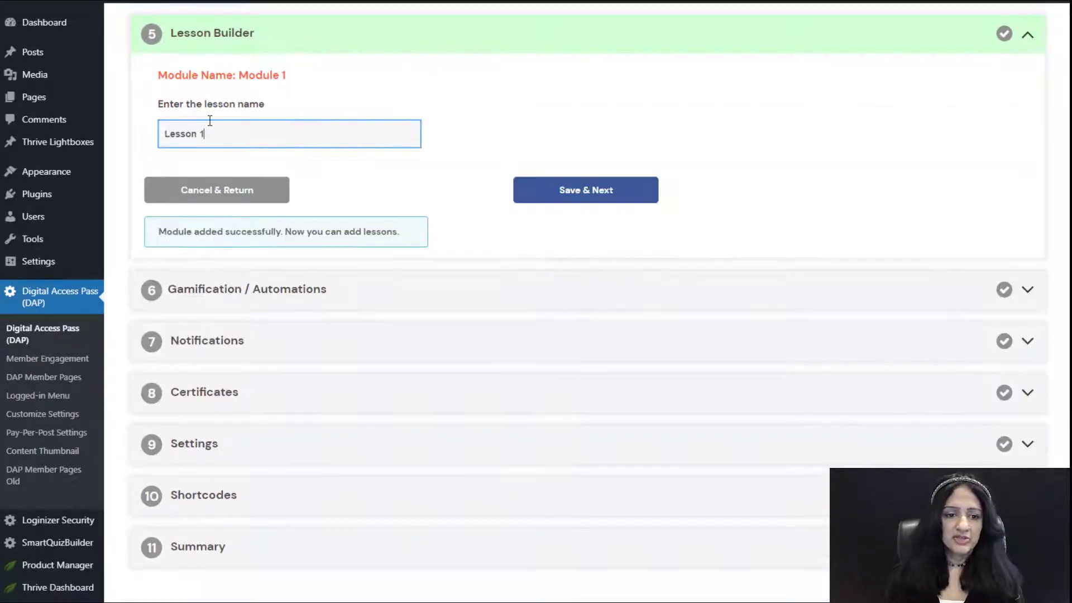
left_click(585, 203)
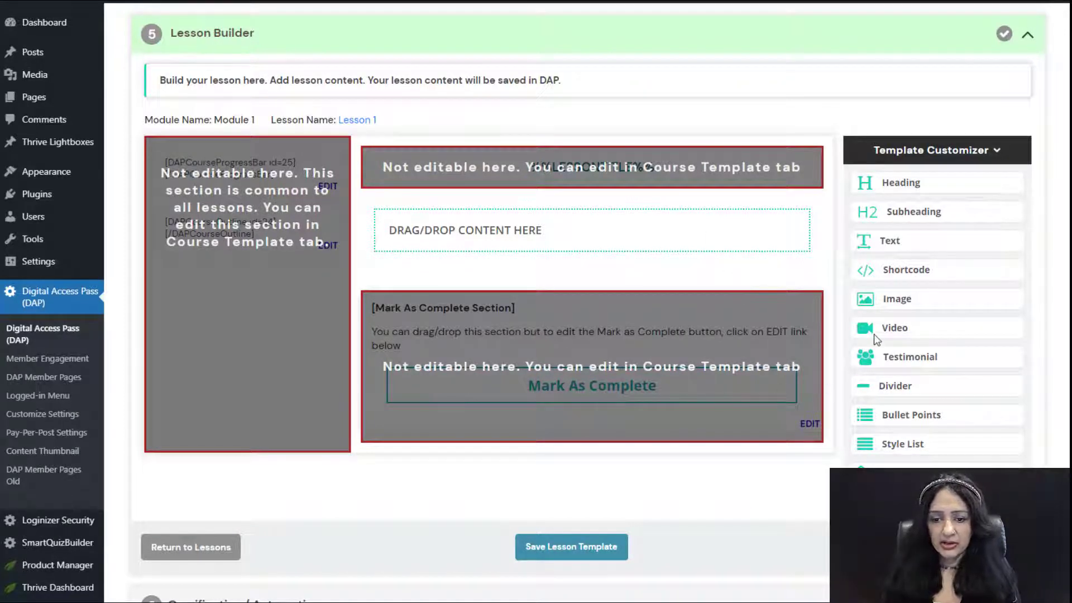
Step: Add a video element to Lesson 1's content and place a heading above it reading "Introduction"
left_click_drag(873, 334, 503, 245)
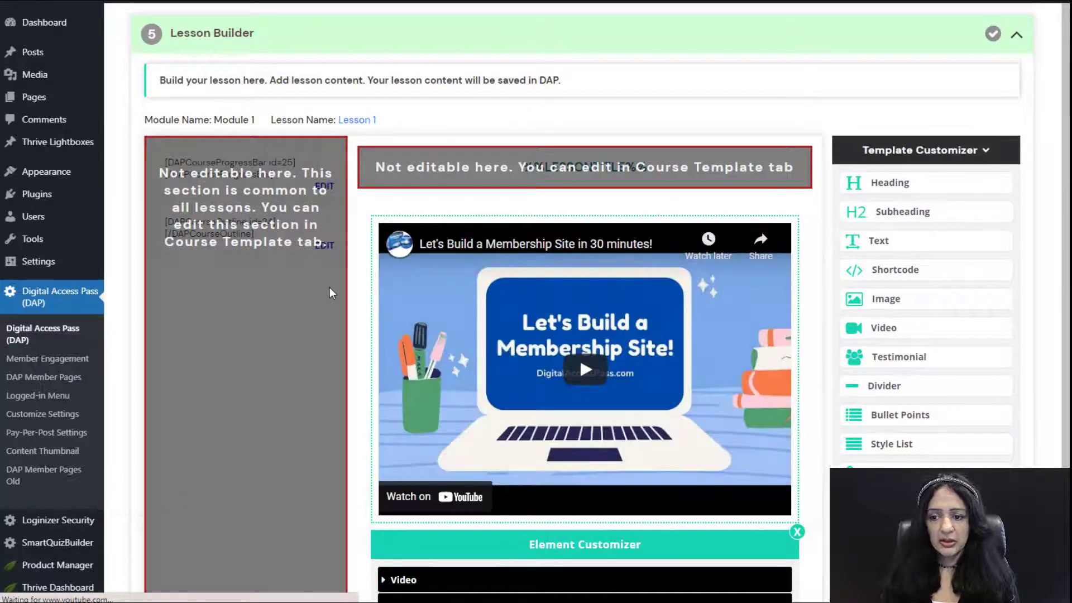
left_click_drag(877, 188, 394, 212)
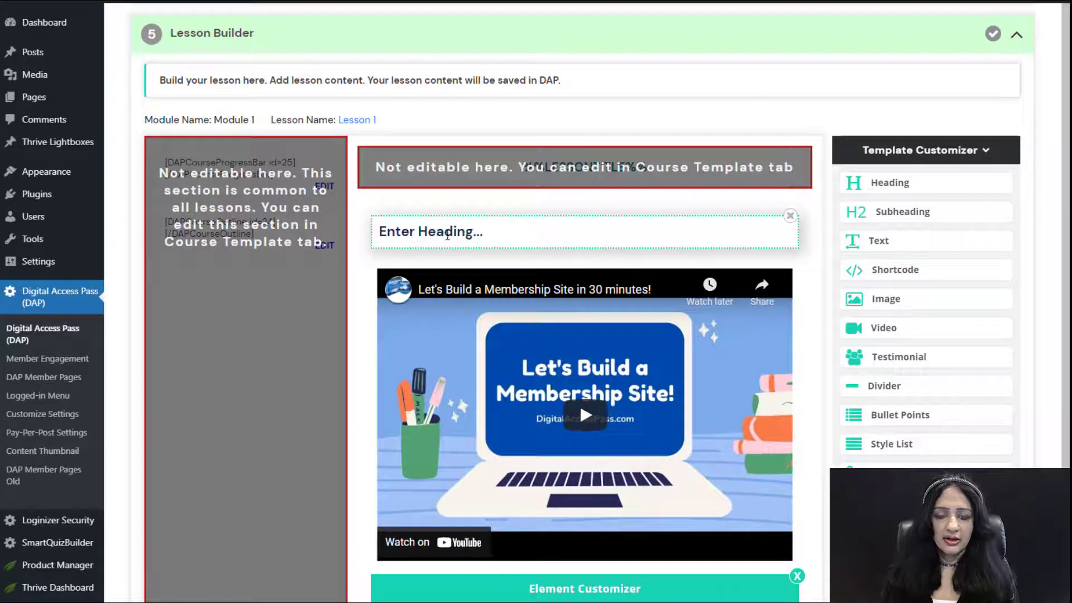
left_click(504, 231)
key("ctrl+a")
type("Int")
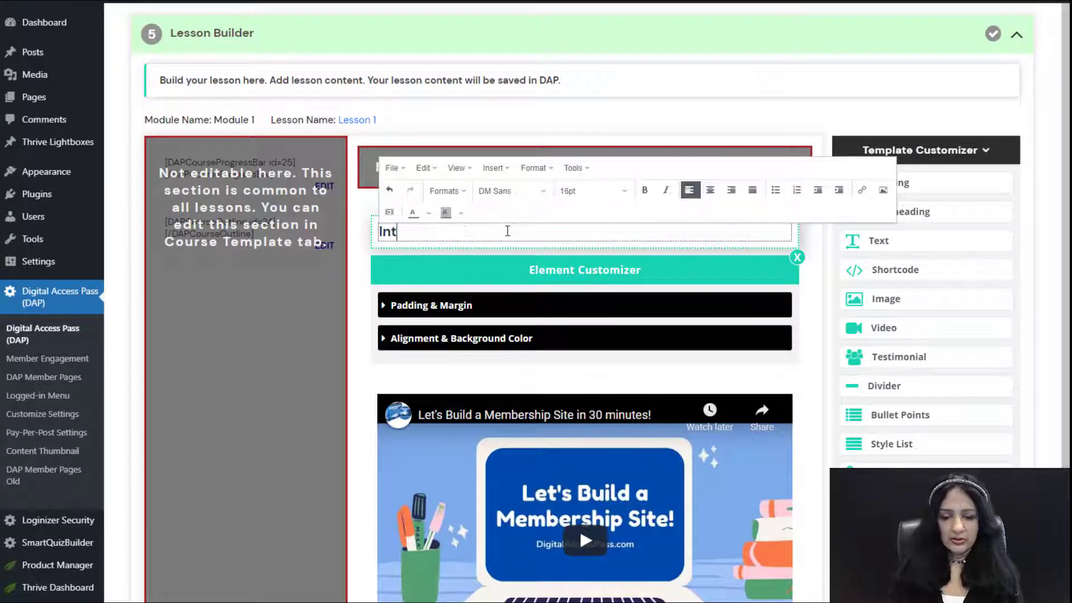
type("roduction")
left_click(469, 251)
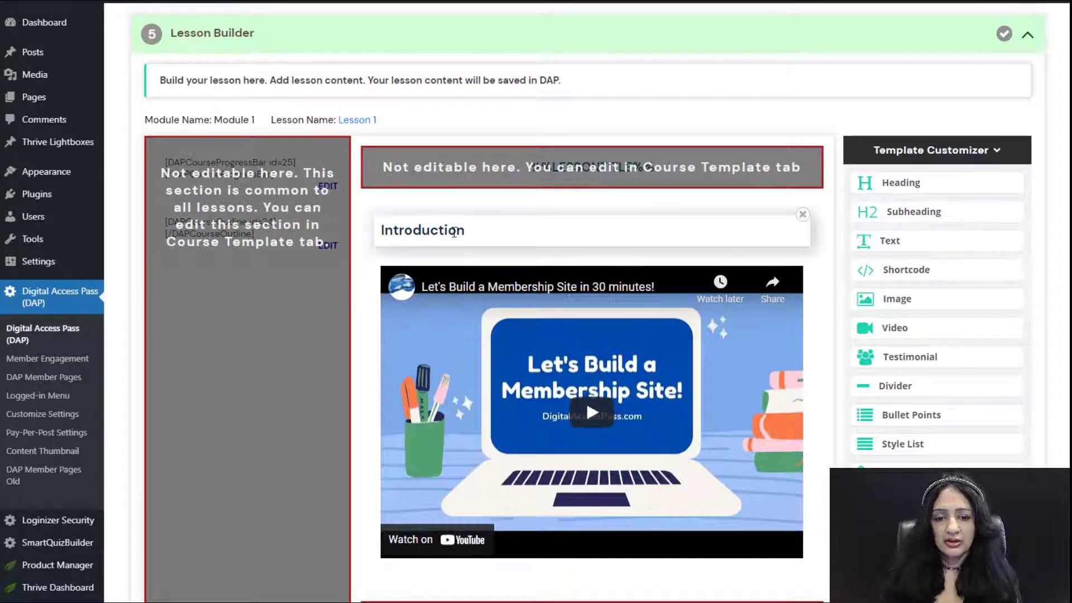
Step: Change the text colour of the "Introduction" heading to blue
left_click(453, 232)
double_click(423, 231)
left_click(430, 211)
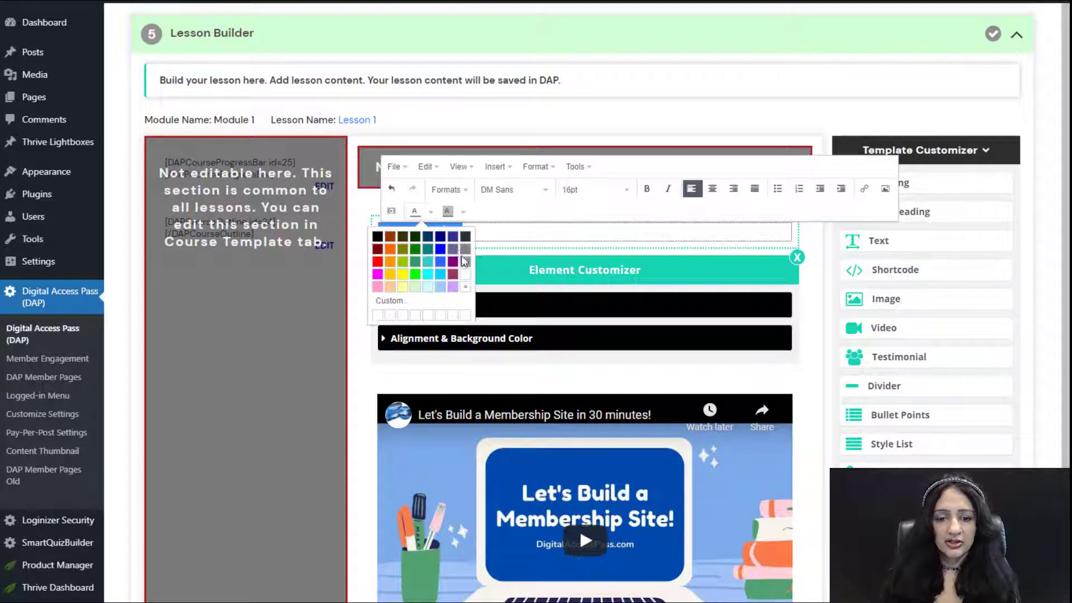
left_click(441, 262)
left_click(307, 254)
scroll(468, 437, "down", 2)
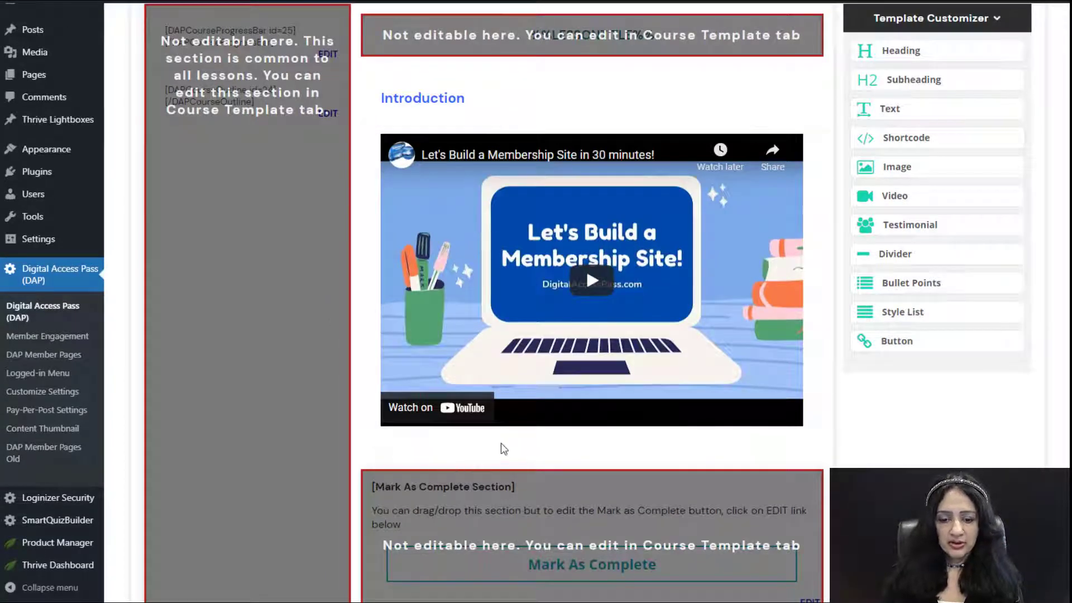
Step: Try External Video Link as the lesson video's source and switch it back to YouTube
left_click(612, 378)
scroll(580, 280, "down", 1)
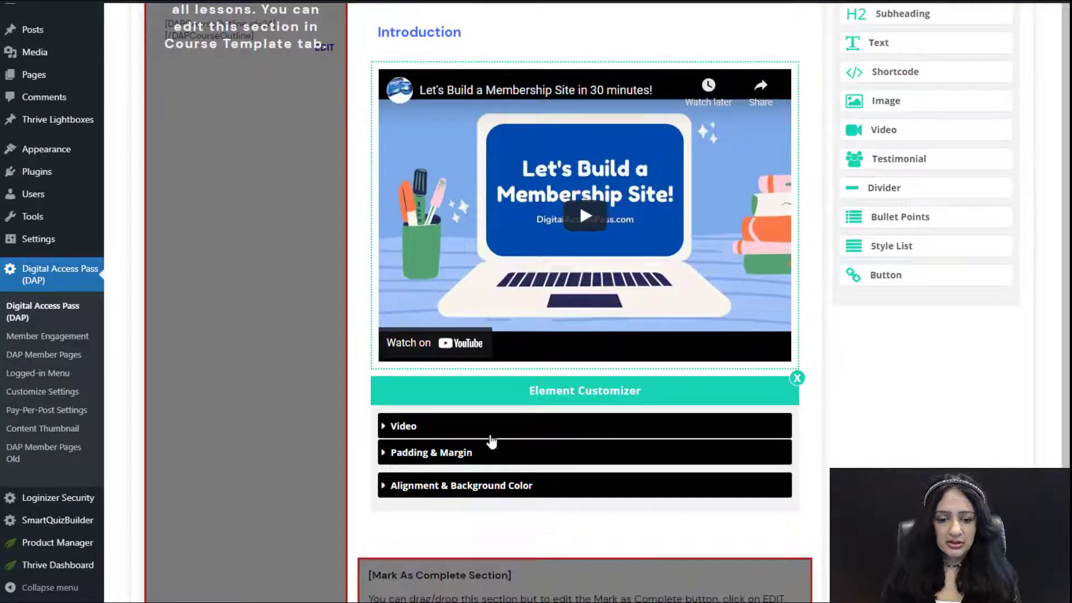
left_click(439, 438)
scroll(439, 441, "down", 2)
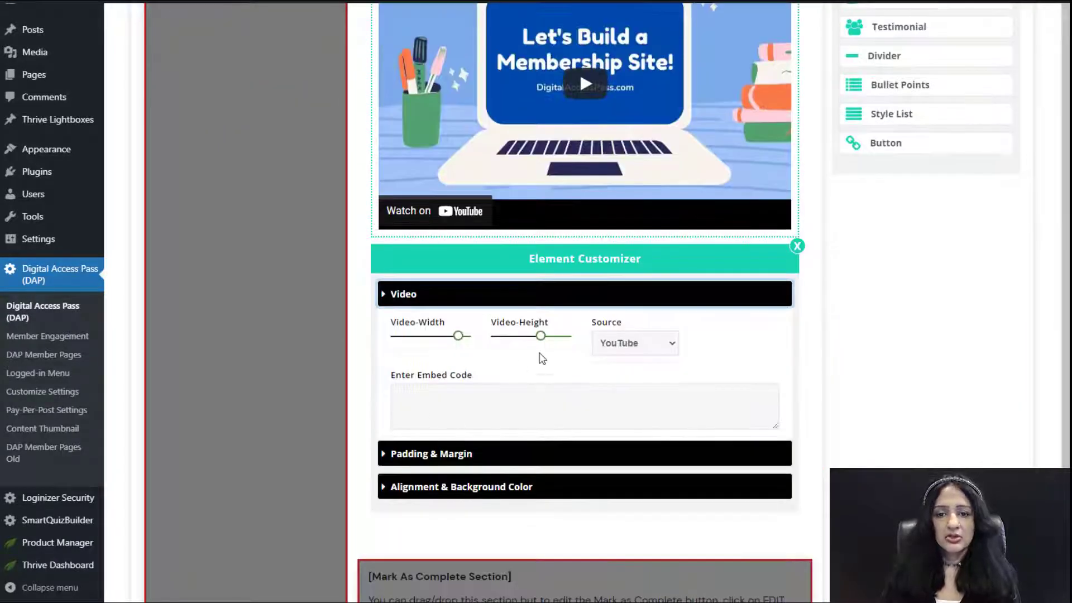
left_click(639, 344)
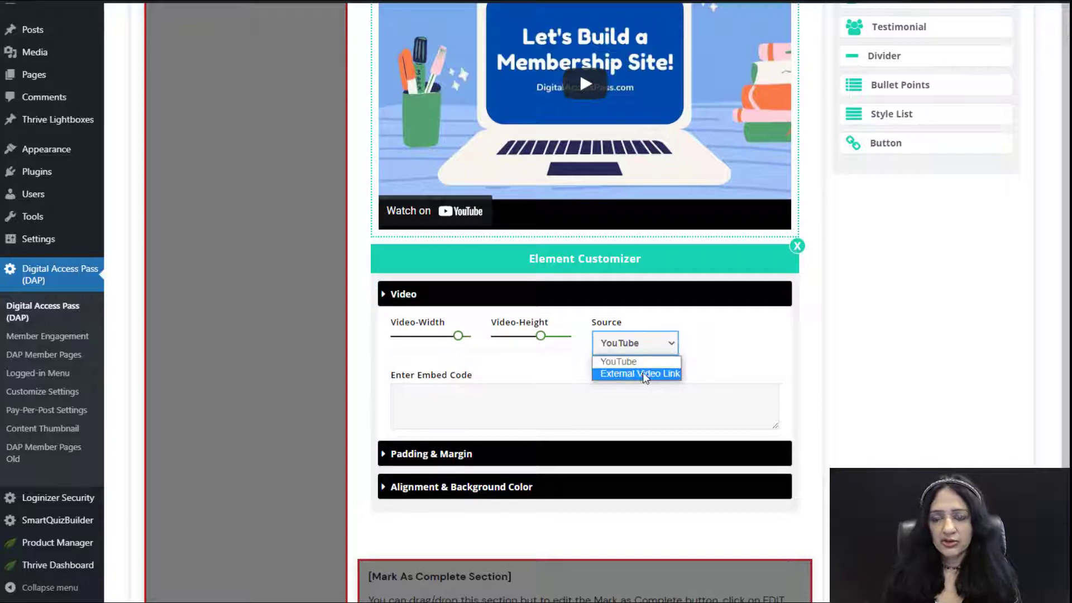
left_click(641, 373)
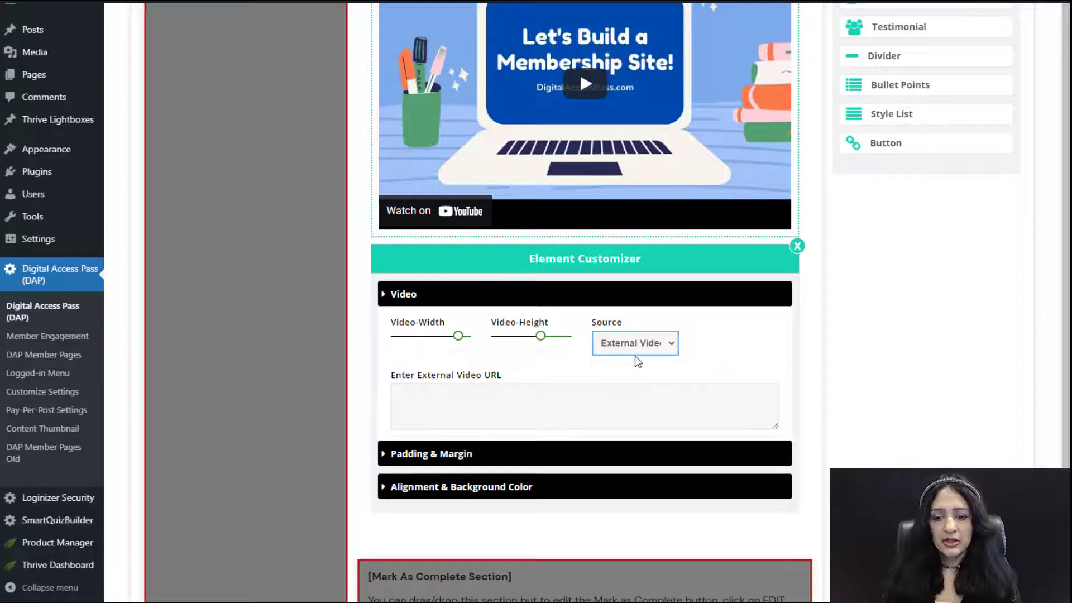
scroll(635, 360, "up", 4)
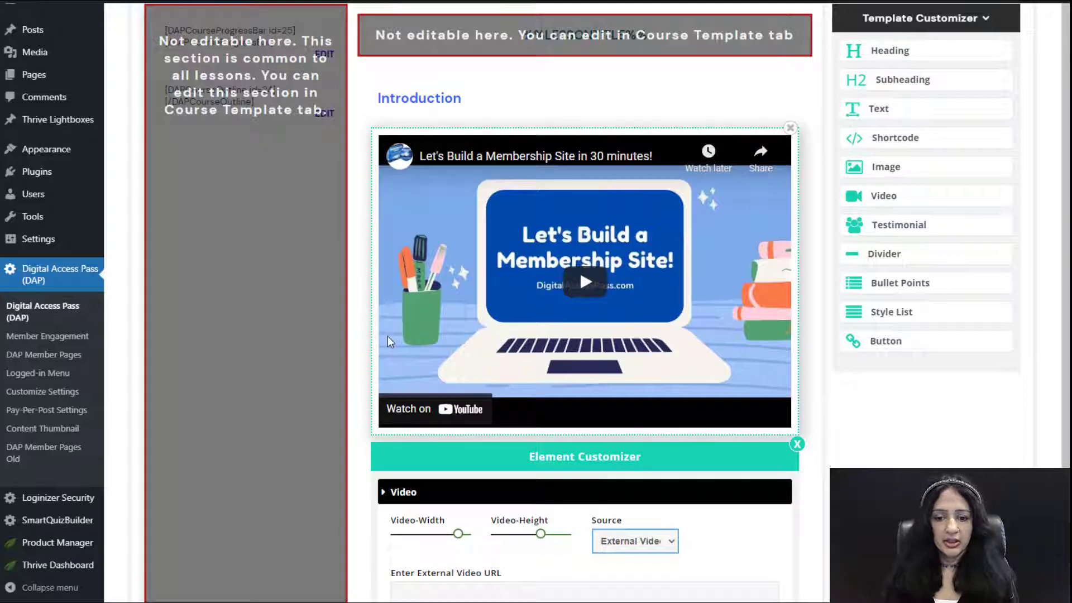
scroll(389, 339, "down", 4)
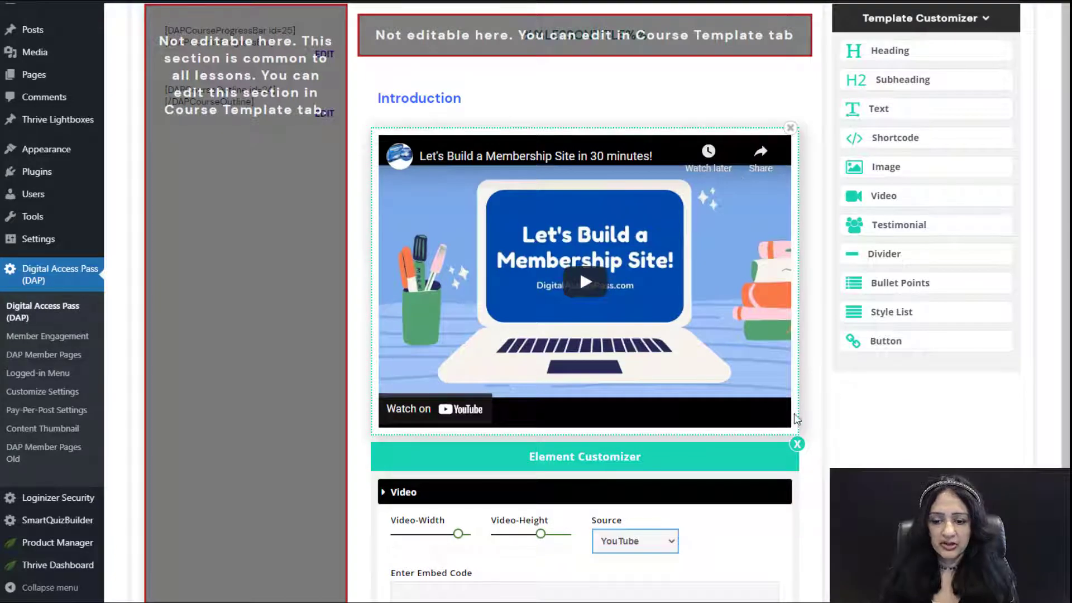
Step: Save the lesson template with the heading and video
scroll(797, 420, "down", 4)
scroll(835, 426, "down", 4)
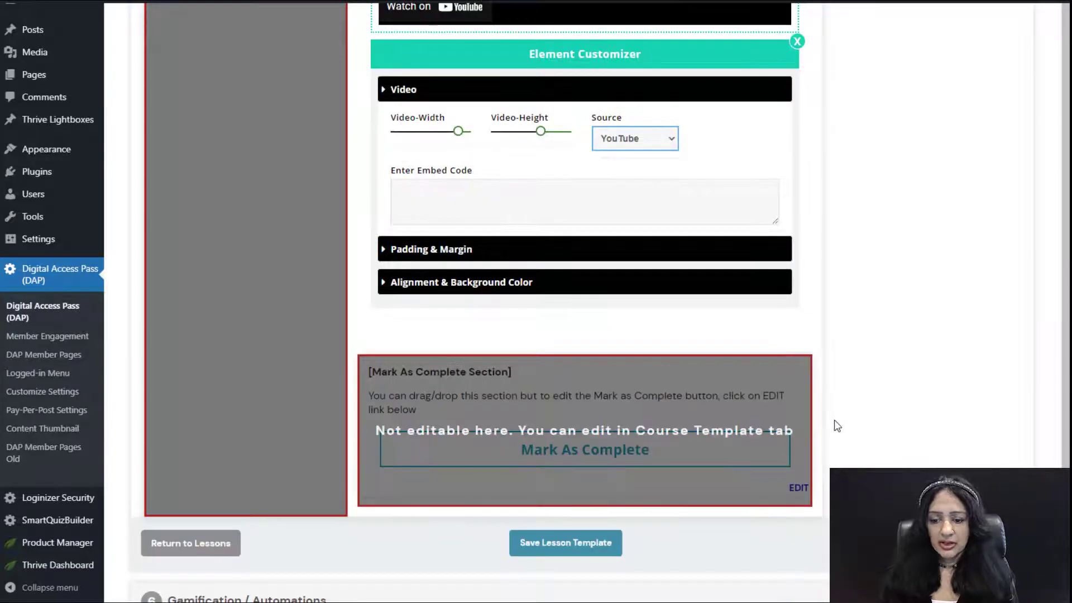
left_click(585, 548)
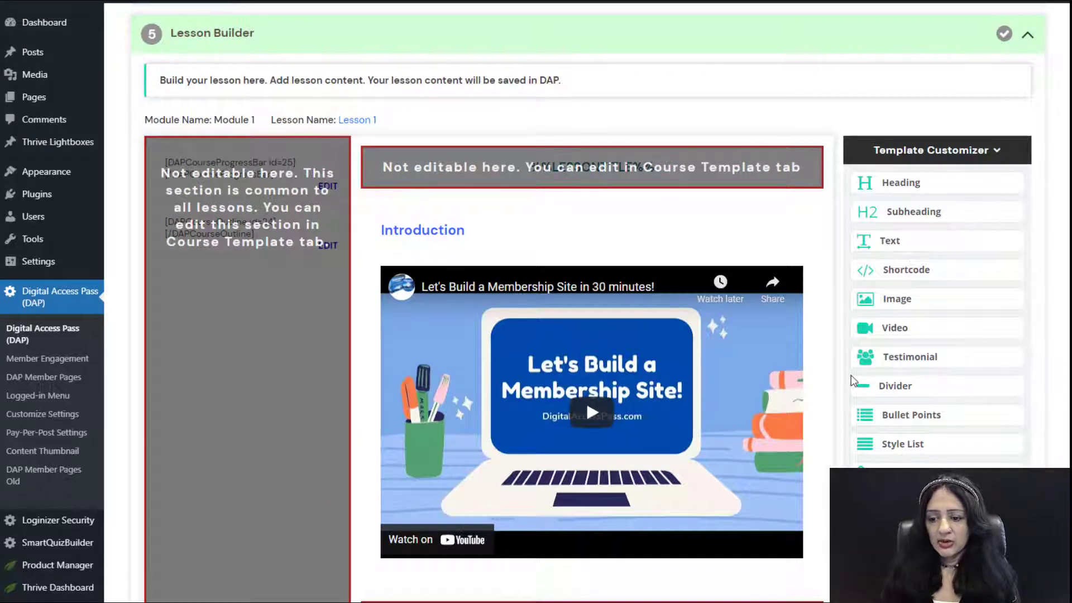
Step: Add a divider below the lesson video and save the lesson template again
scroll(852, 379, "down", 3)
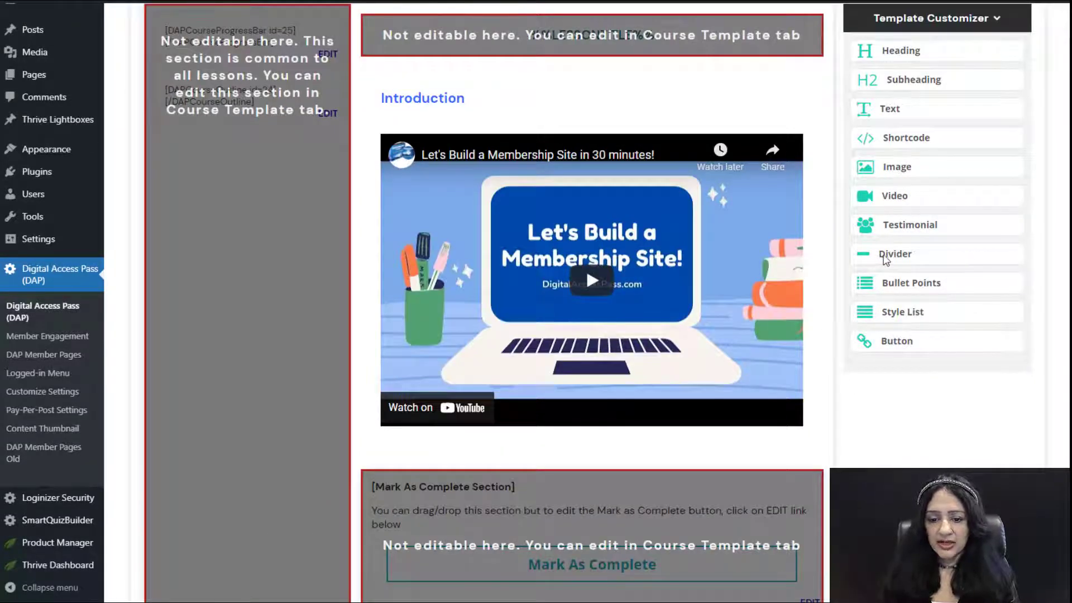
left_click_drag(883, 260, 503, 458)
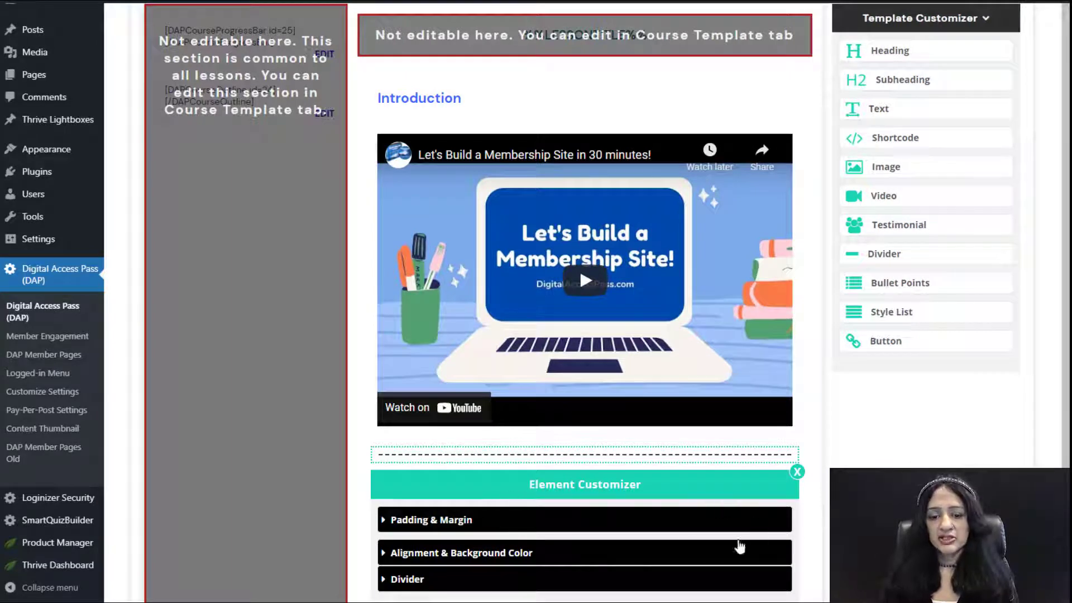
scroll(503, 515, "down", 1)
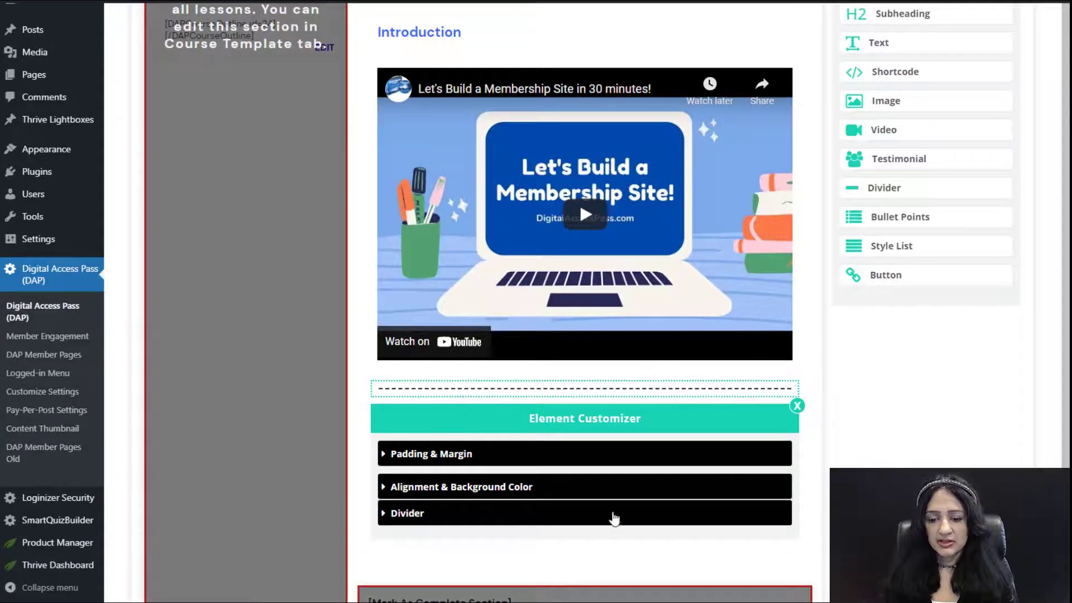
left_click(892, 460)
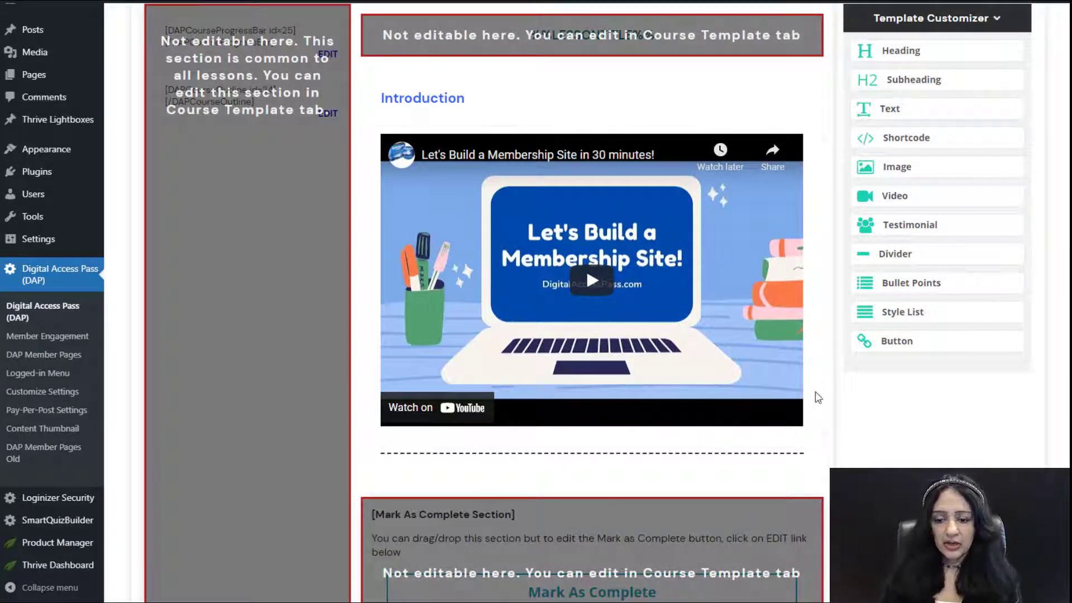
scroll(818, 397, "down", 4)
left_click(585, 489)
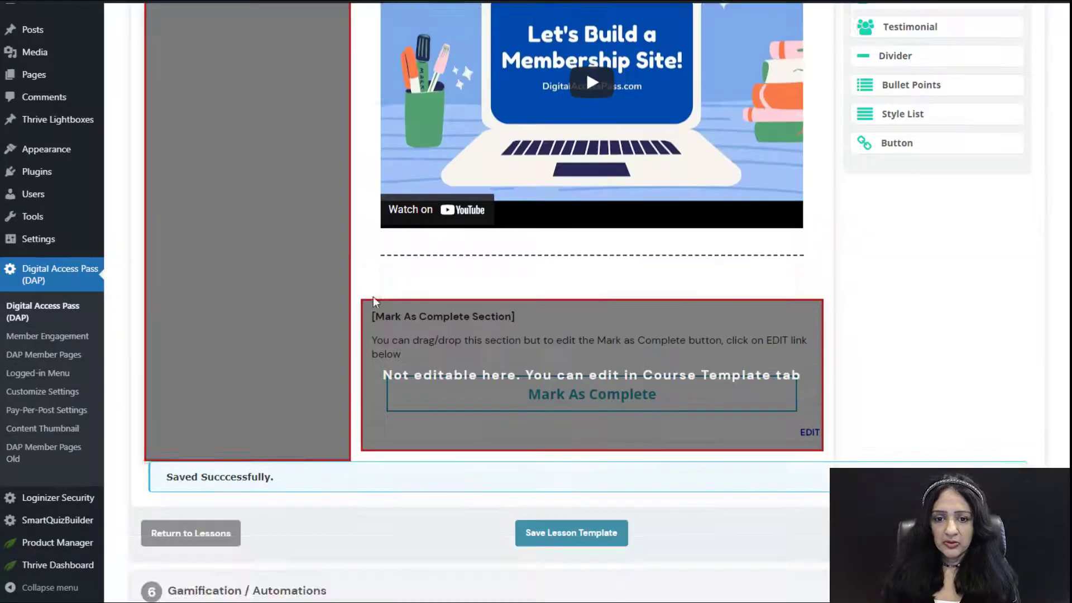
Step: Return to the Course Template section and increase the template width slightly
scroll(373, 302, "up", 8)
left_click(307, 48)
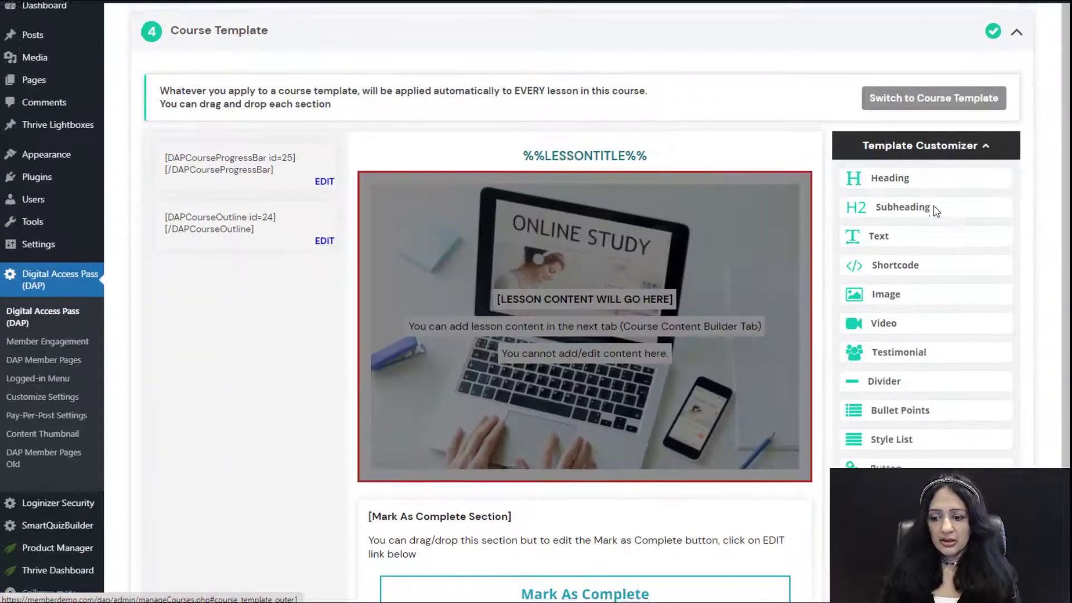
scroll(955, 311, "down", 3)
mouse_move(948, 425)
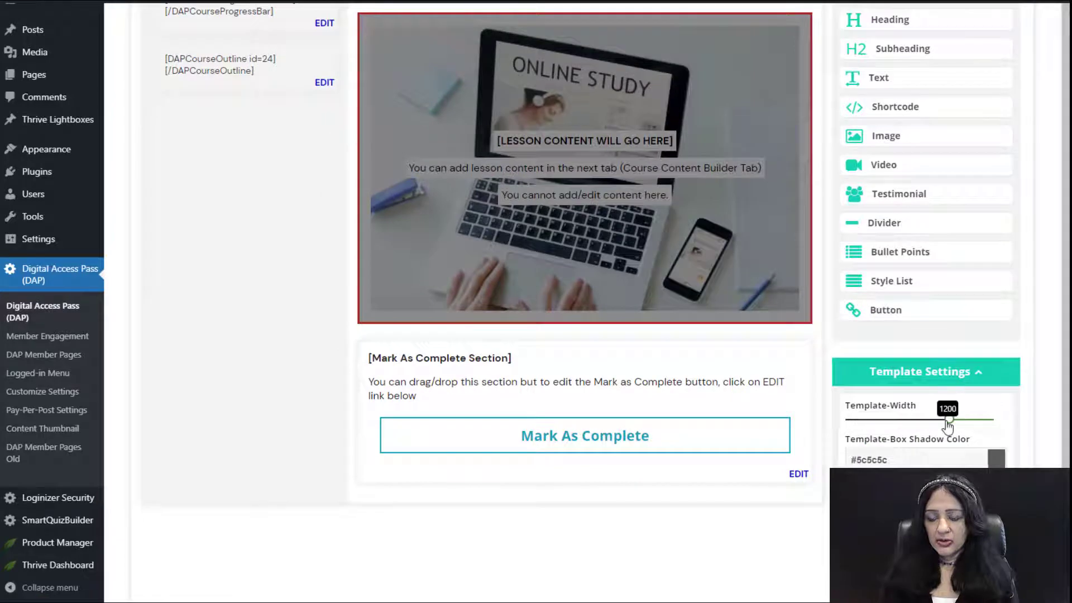
left_click_drag(948, 425, 953, 425)
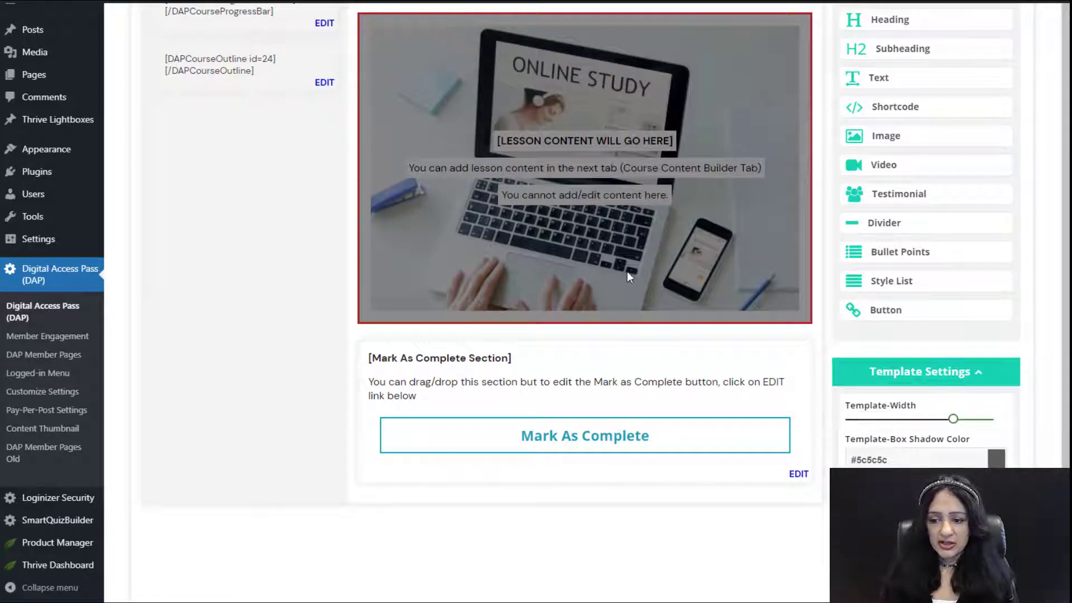
Step: Turn on Show Tabs in the course template's settings
scroll(565, 452, "up", 5)
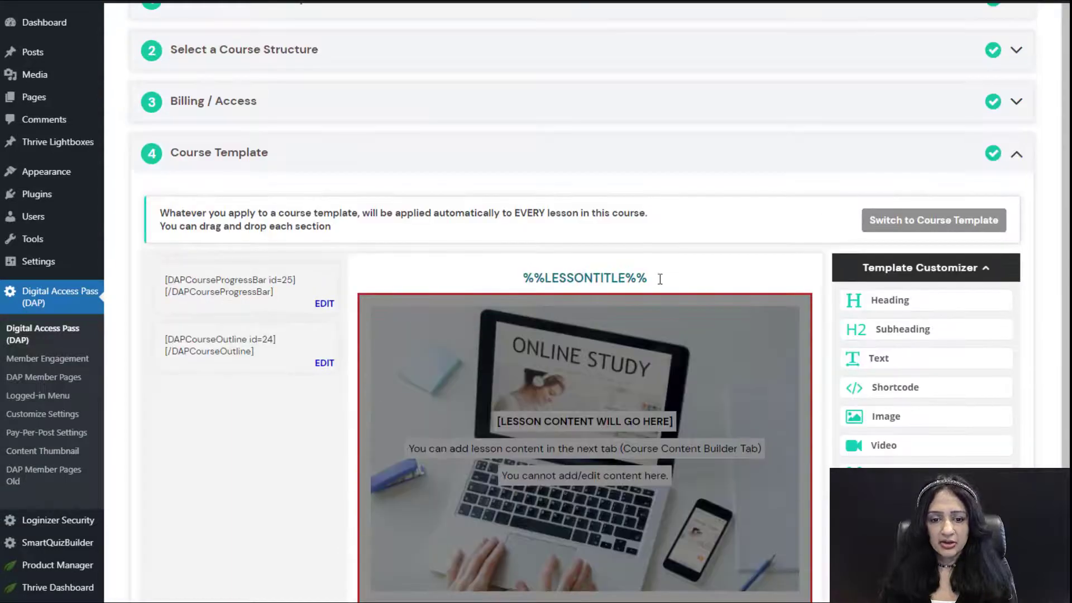
scroll(342, 354, "down", 6)
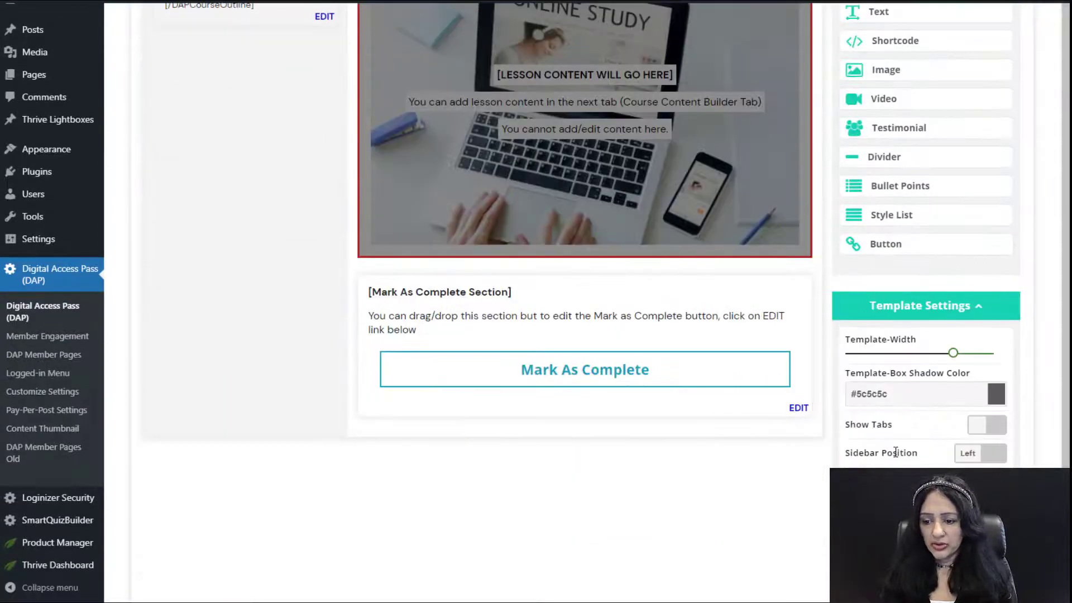
left_click(986, 425)
left_click(676, 508)
scroll(349, 263, "up", 3)
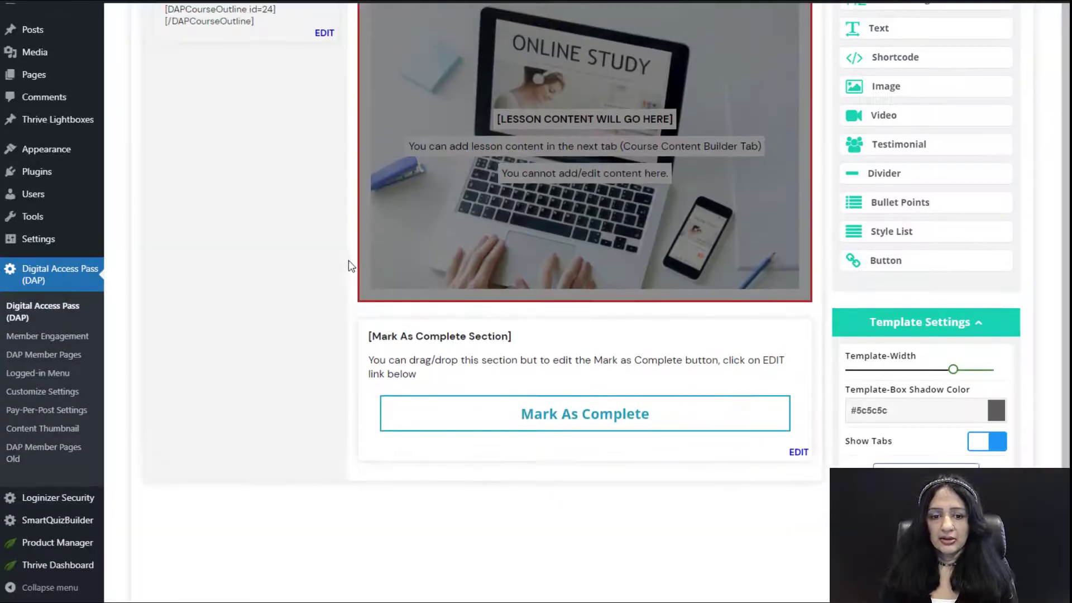
Step: Rename the course template's first tab to "Content"
left_click(417, 111)
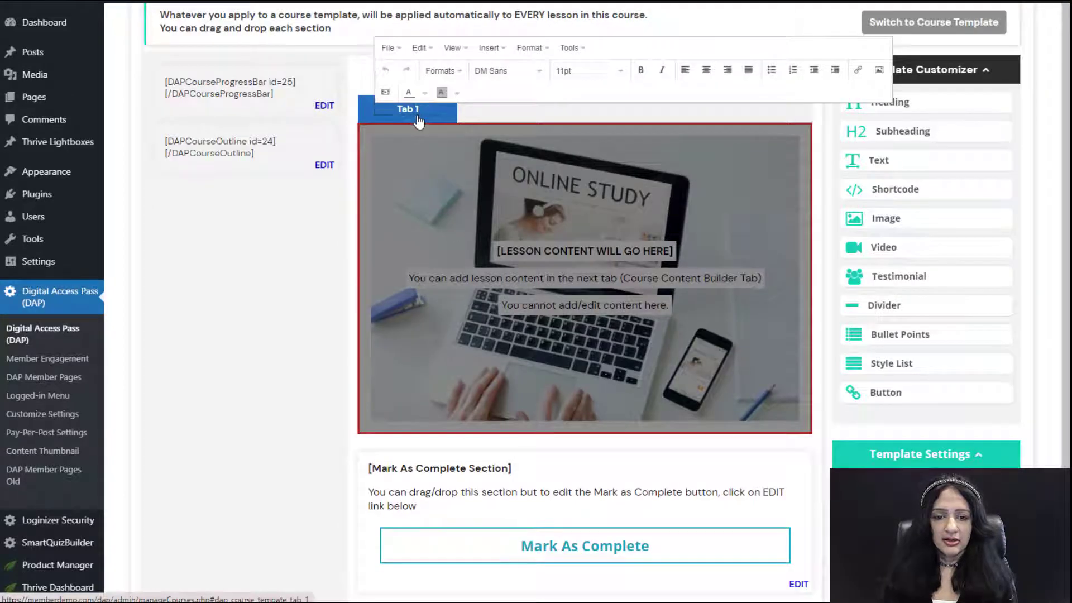
key("BackSpace")
key("BackSpace")
key("BackSpace")
key("BackSpace")
key("BackSpace")
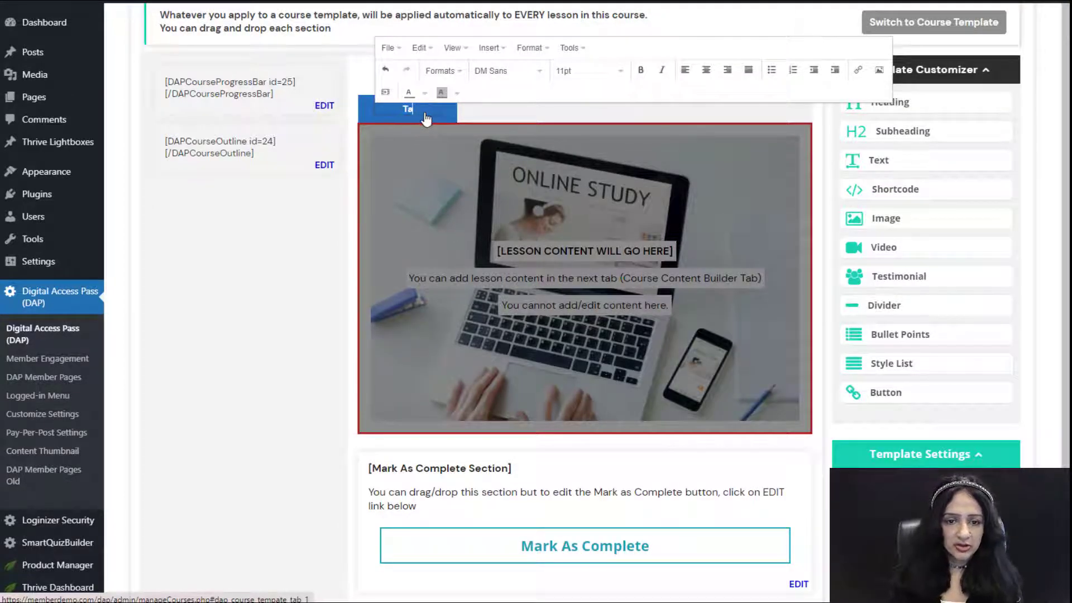
type("Content")
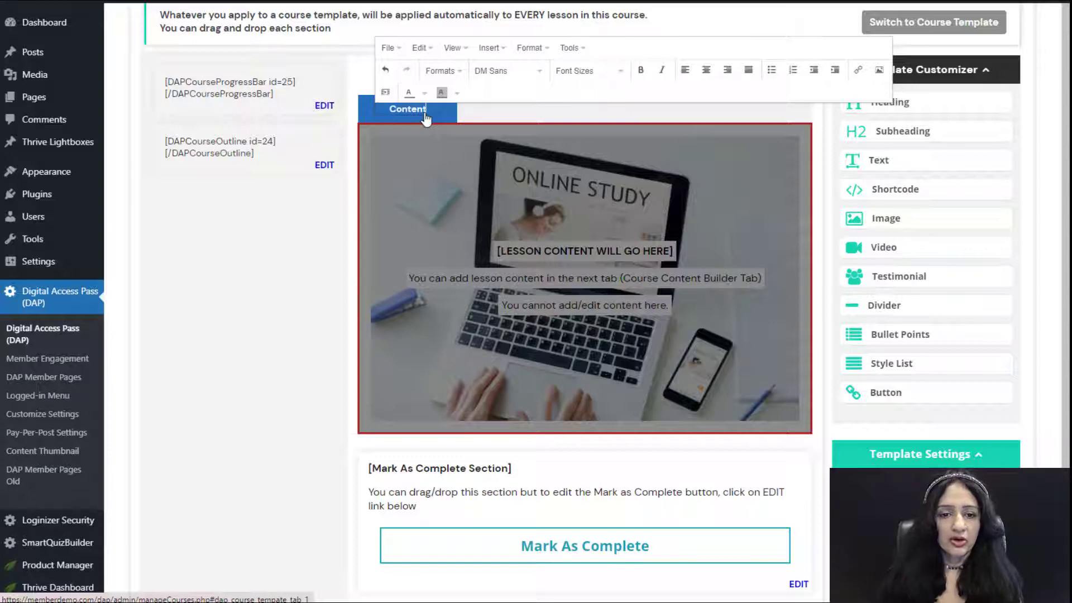
left_click(315, 251)
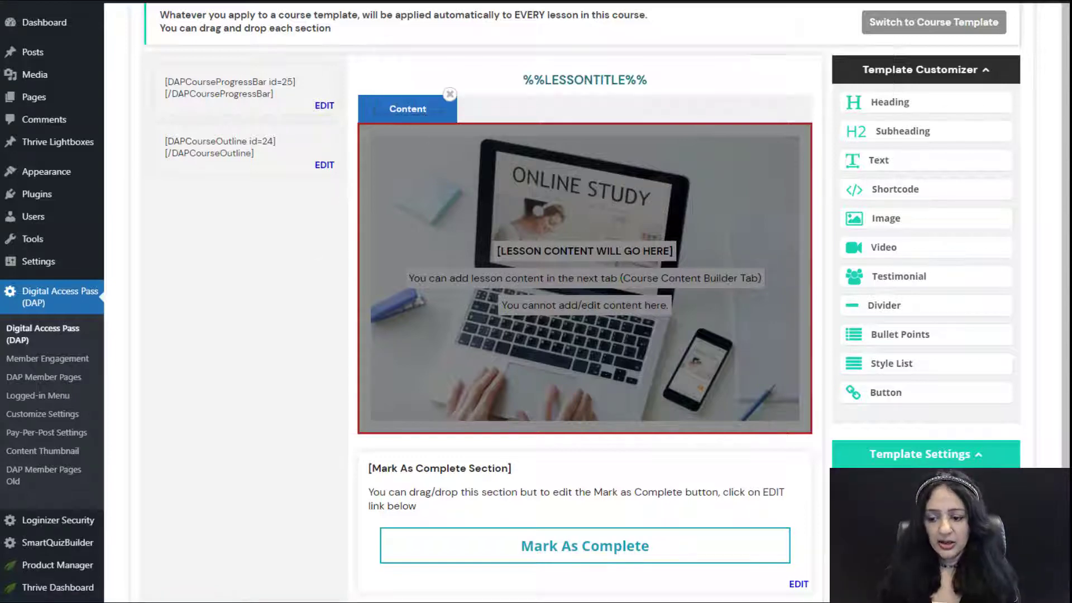
Step: Add a second tab to the course template and switch to it
scroll(586, 301, "down", 1)
left_click(925, 531)
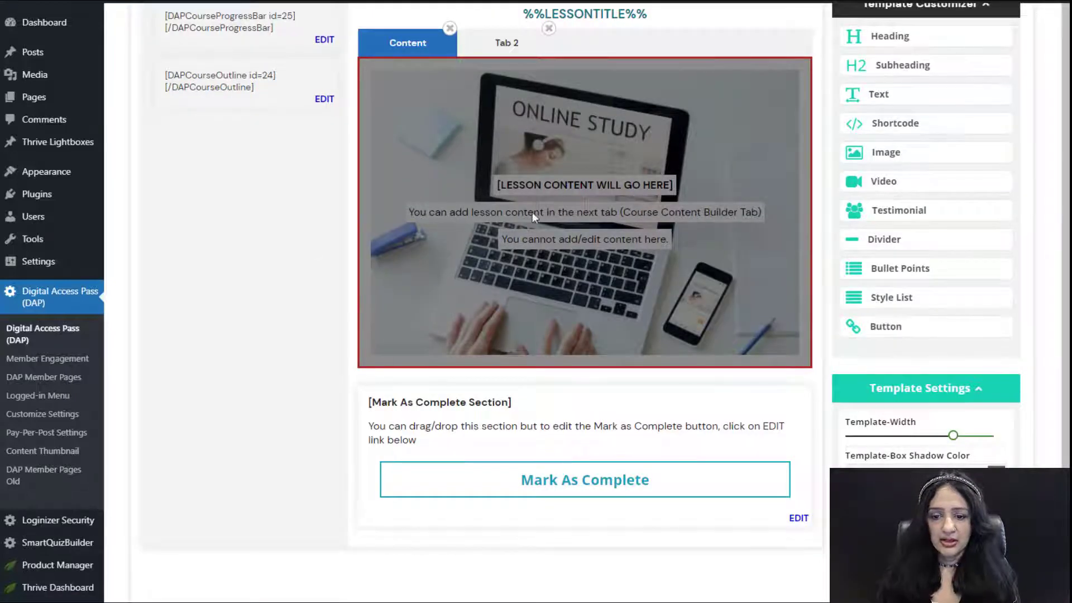
scroll(585, 268, "up", 1)
left_click(507, 109)
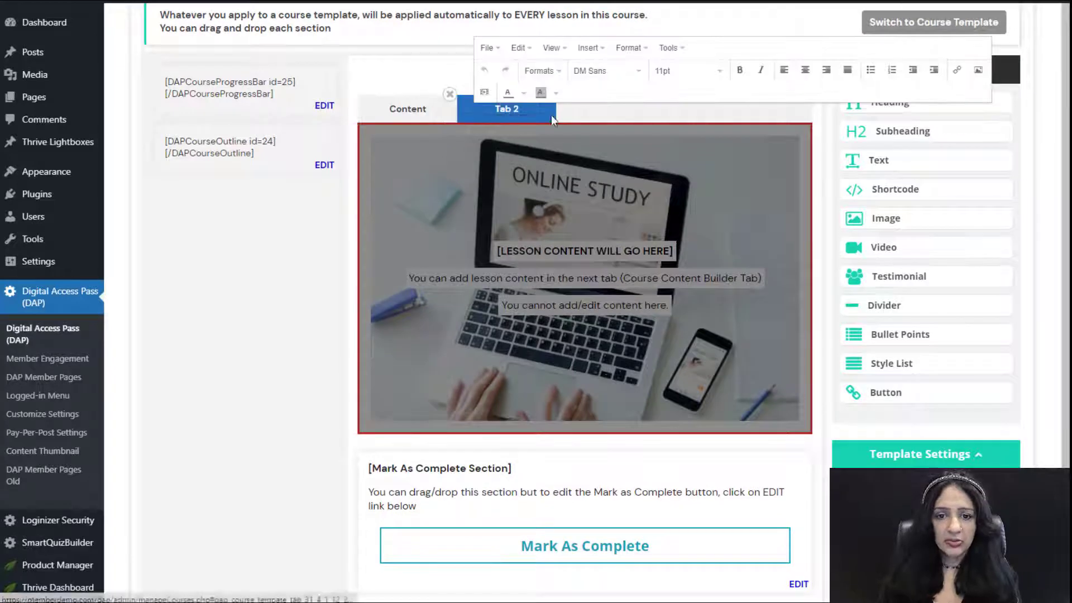
left_click(305, 177)
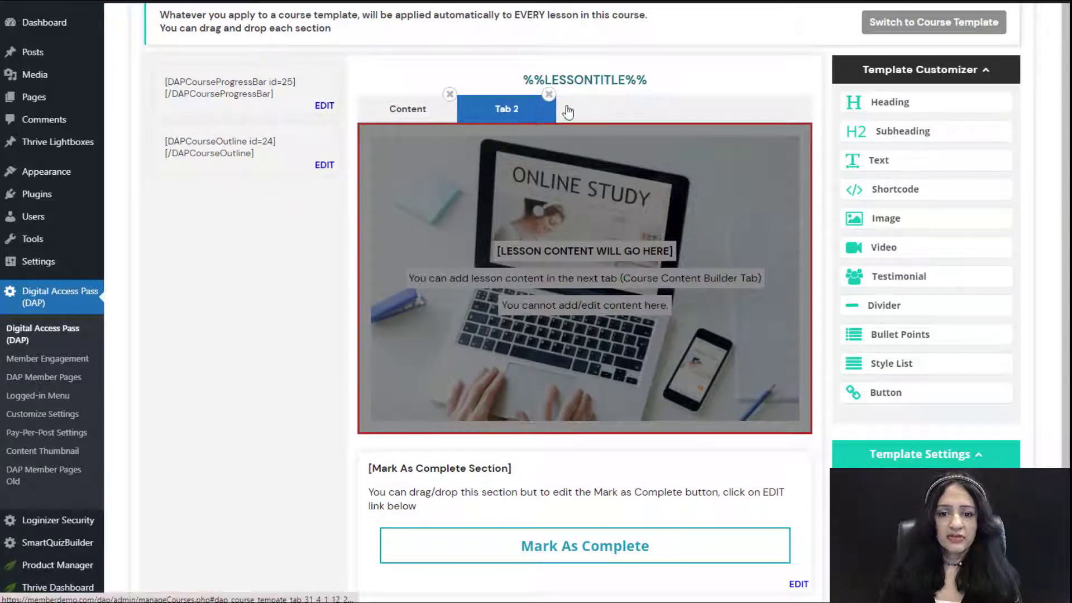
Step: Delete the second tab and the Content tab from the course template, confirming each removal
left_click(549, 94)
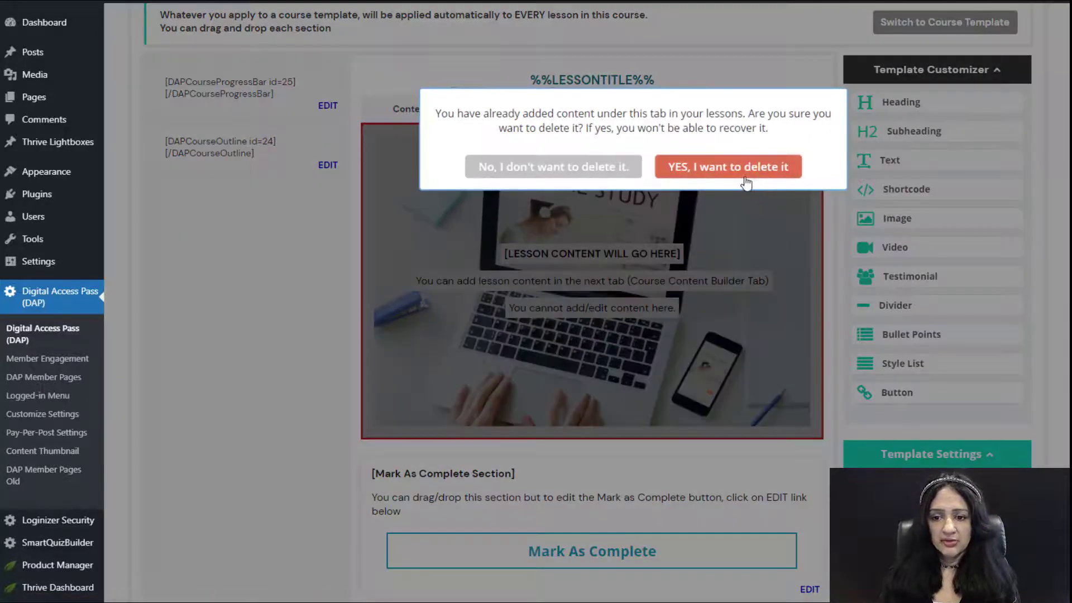
left_click(740, 166)
left_click(450, 95)
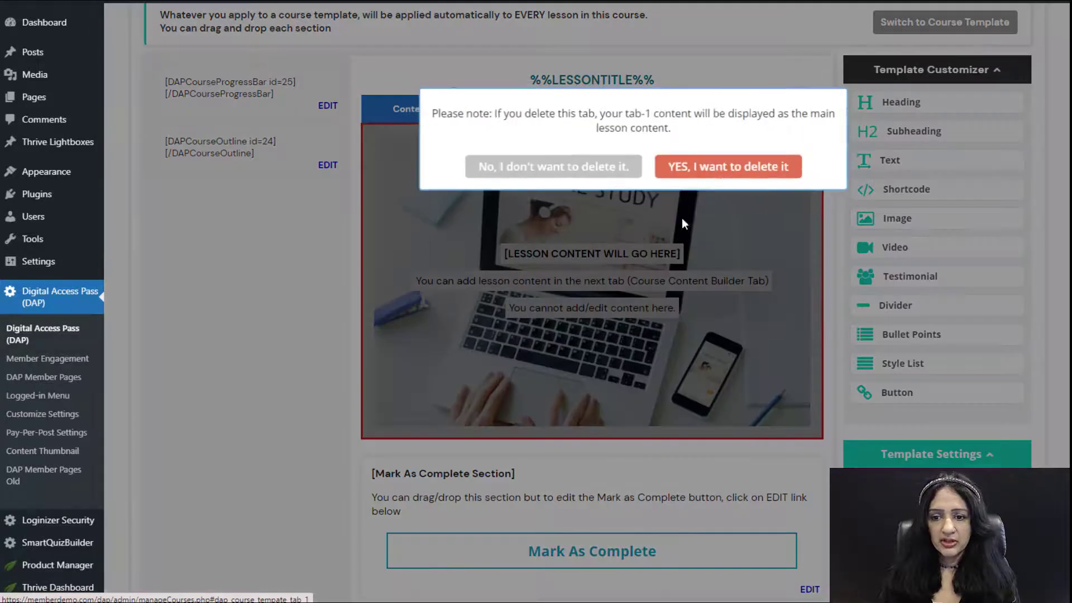
left_click(724, 176)
scroll(792, 428, "down", 3)
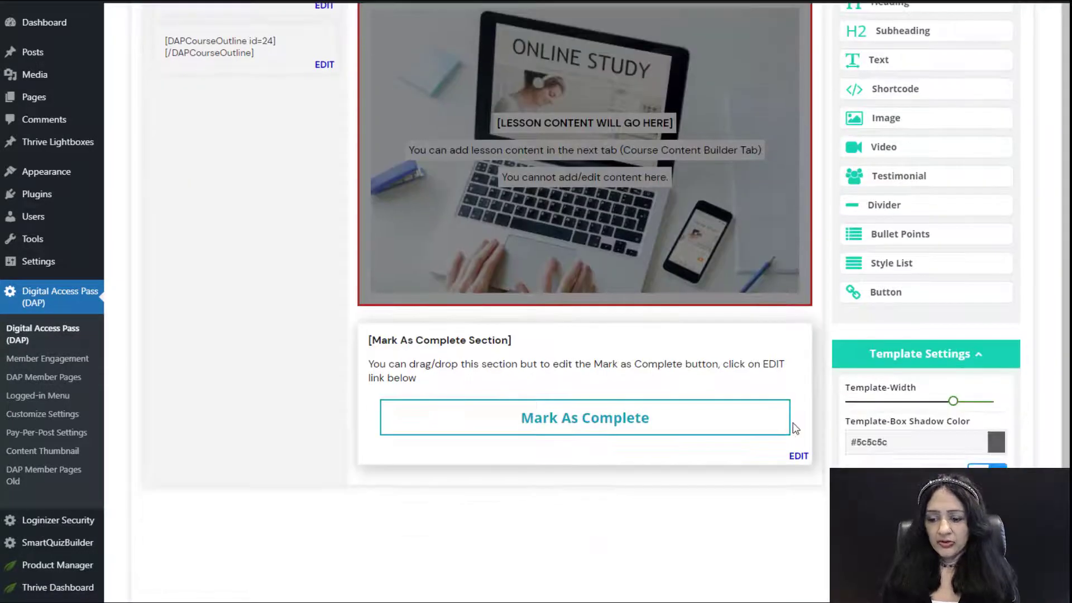
Step: Save the course template and continue to the Lesson Builder section
scroll(795, 428, "down", 4)
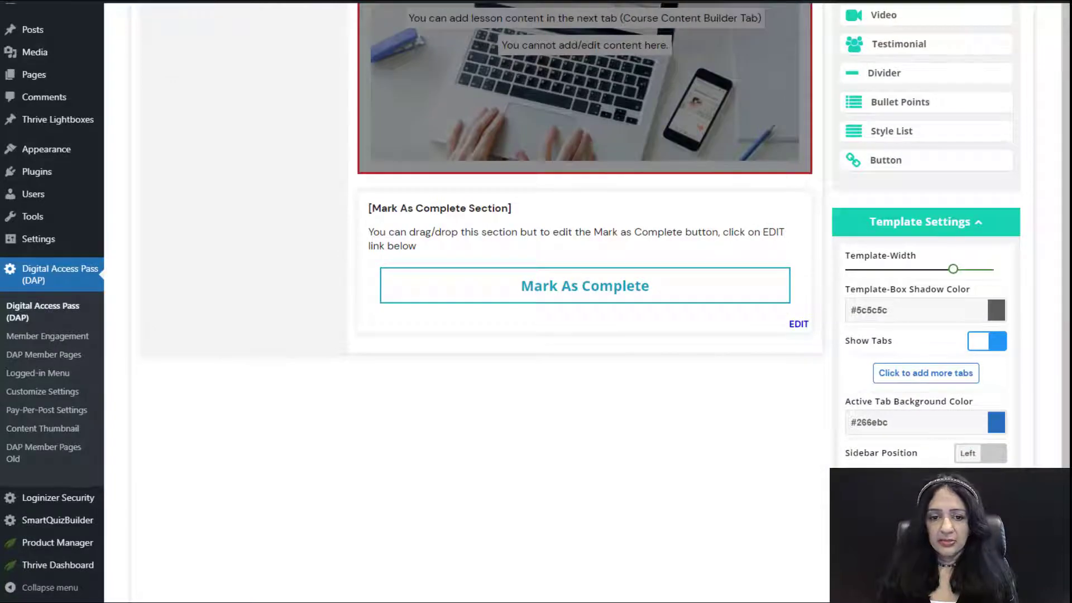
scroll(325, 306, "up", 11)
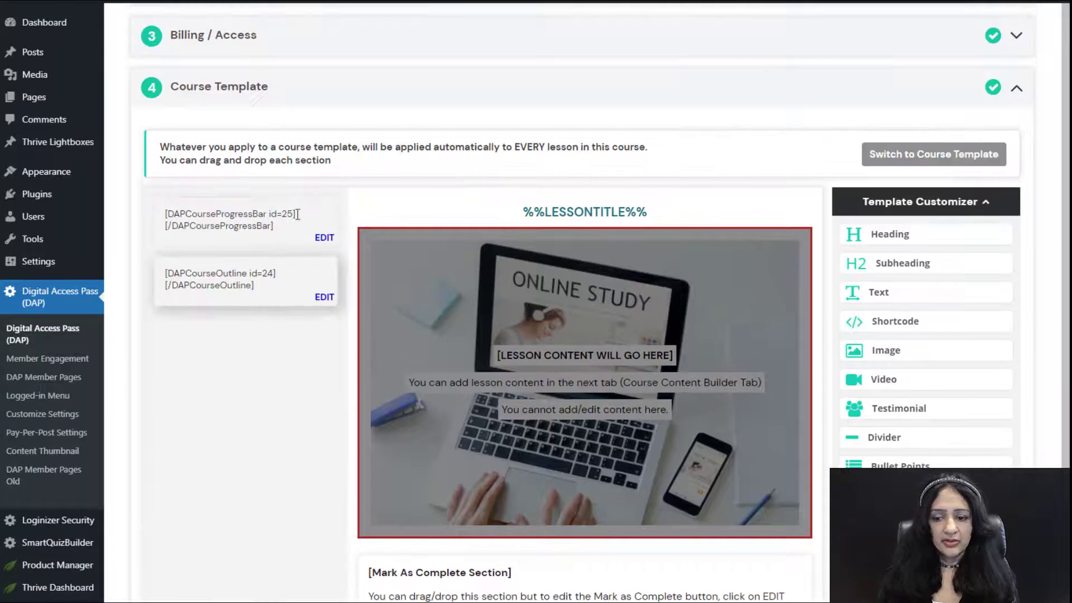
scroll(297, 214, "down", 3)
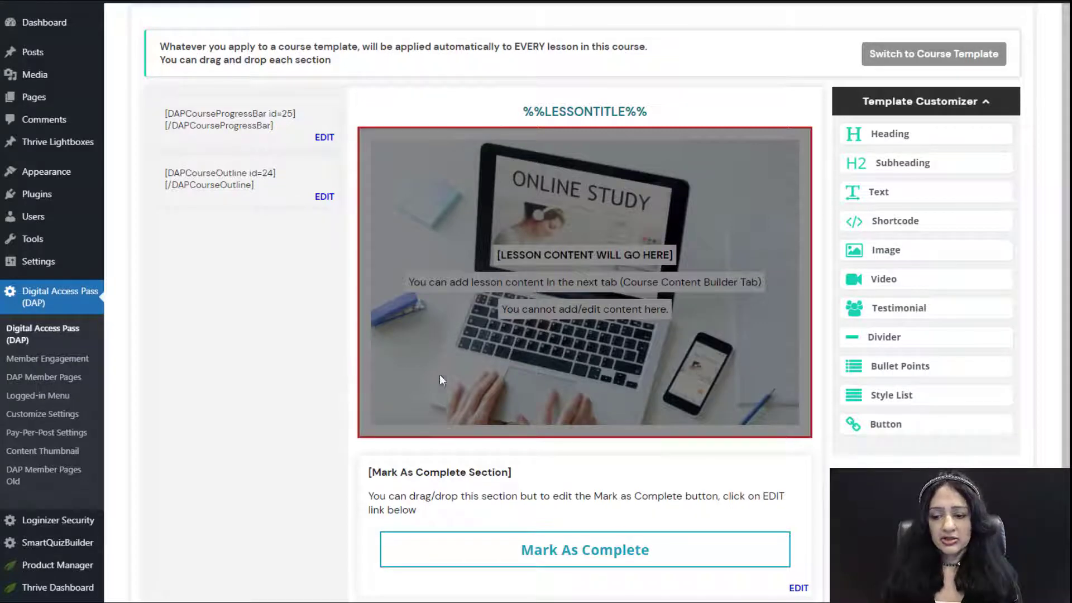
scroll(440, 375, "down", 8)
scroll(517, 445, "down", 8)
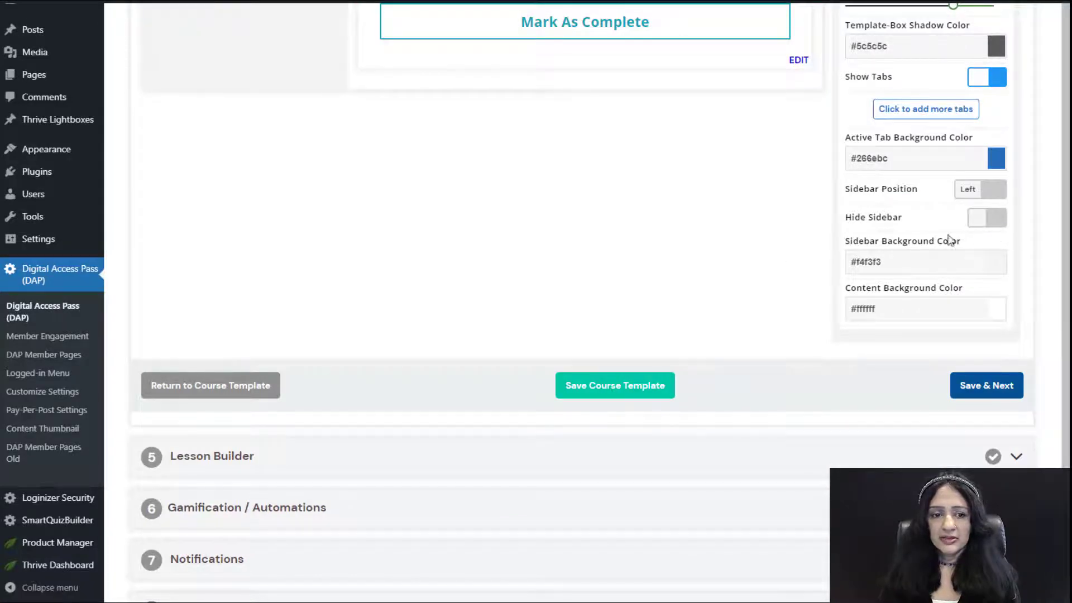
scroll(305, 306, "up", 17)
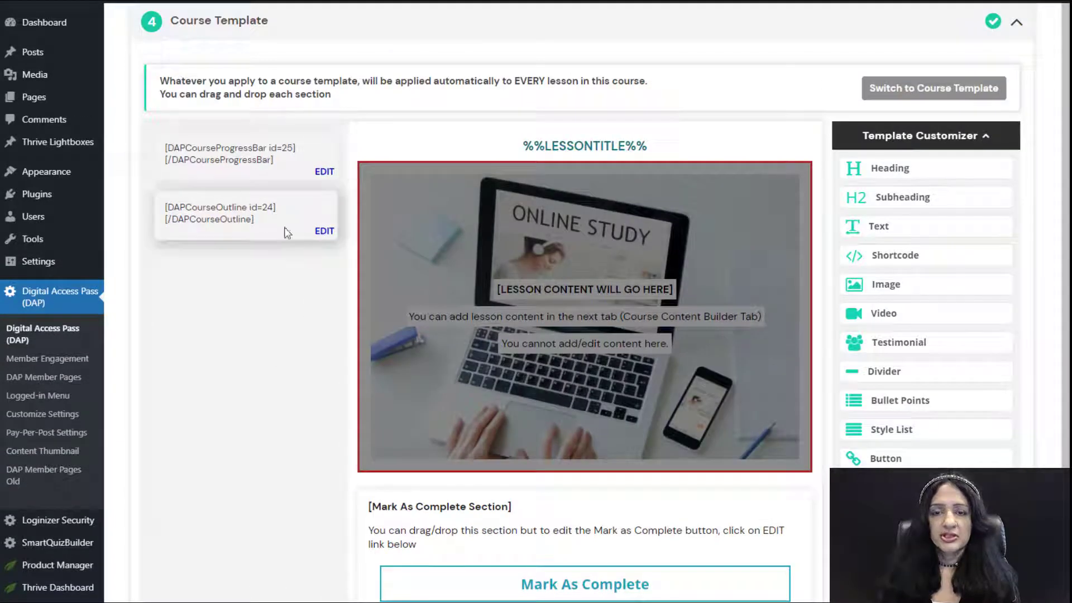
scroll(260, 399, "down", 9)
scroll(654, 484, "down", 4)
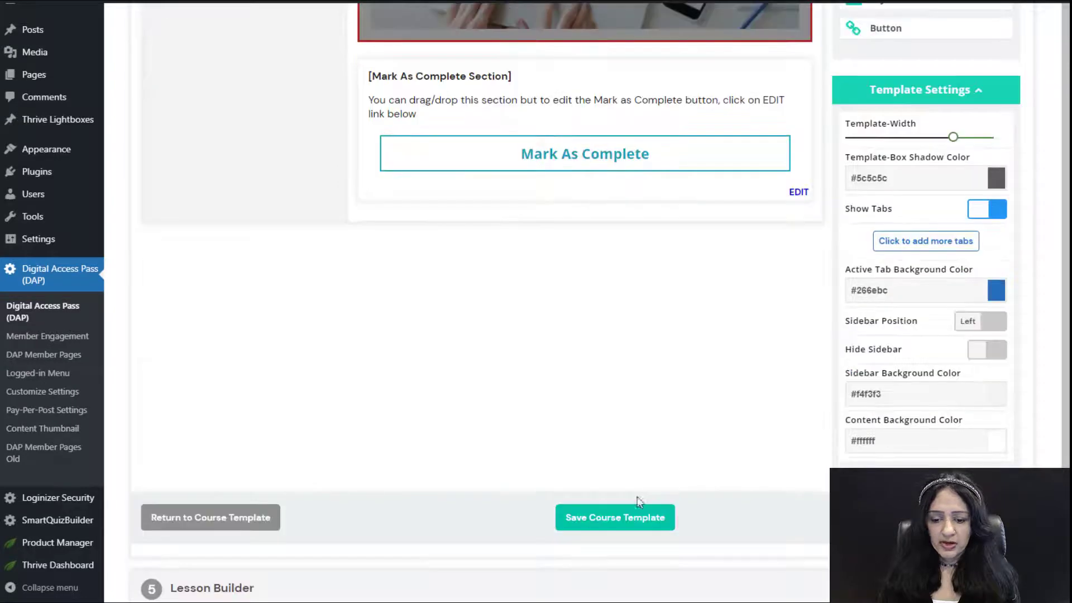
left_click(620, 518)
scroll(305, 434, "down", 1)
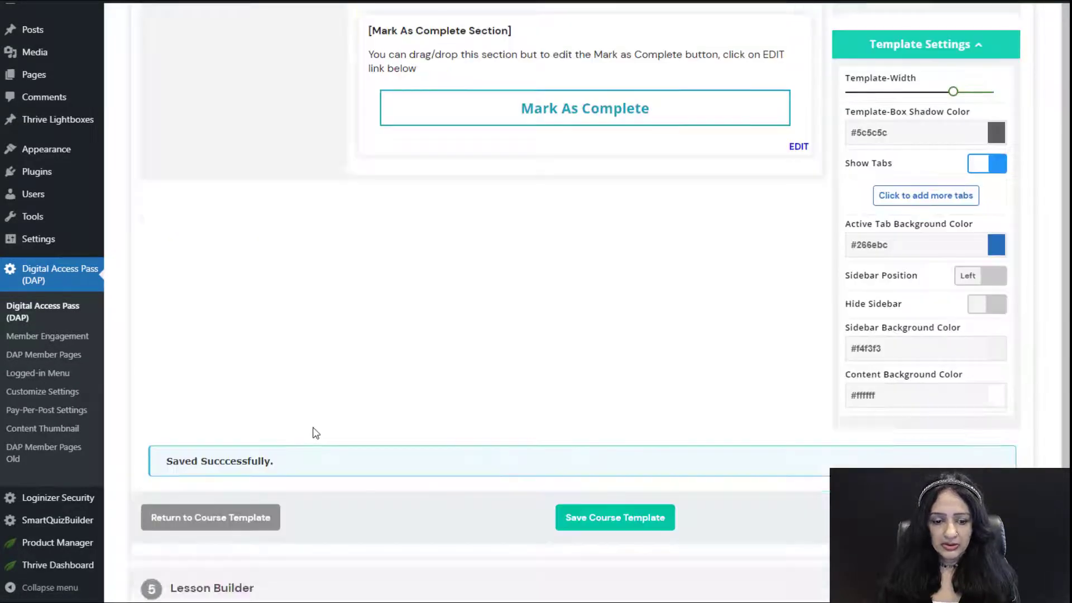
scroll(318, 431, "down", 4)
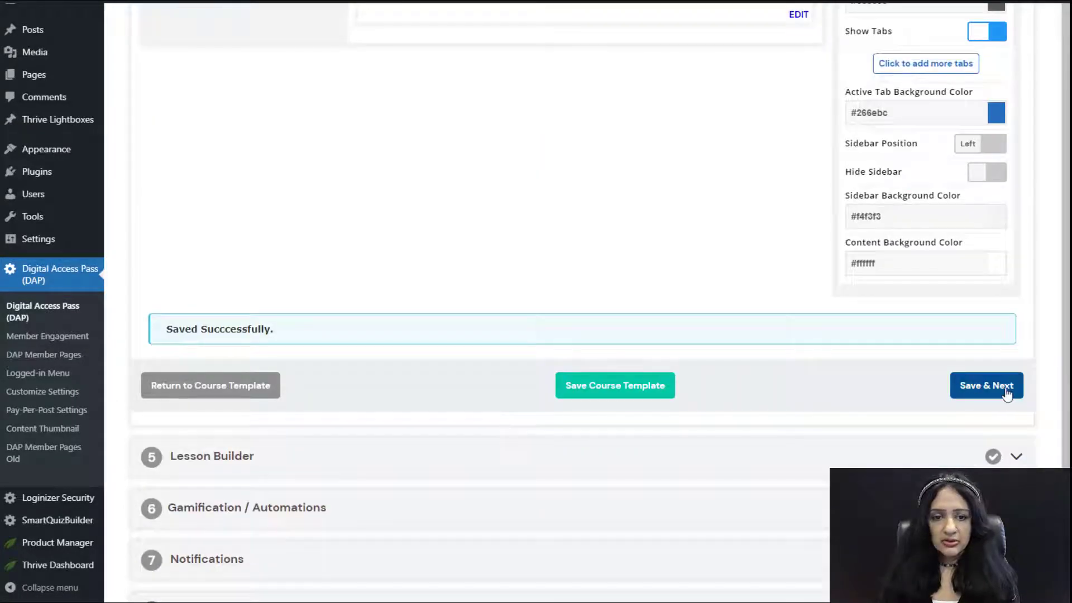
left_click(986, 383)
Step: Add a lesson named "Lesson 2" to Module 1 and save it to open its content builder
scroll(397, 309, "up", 6)
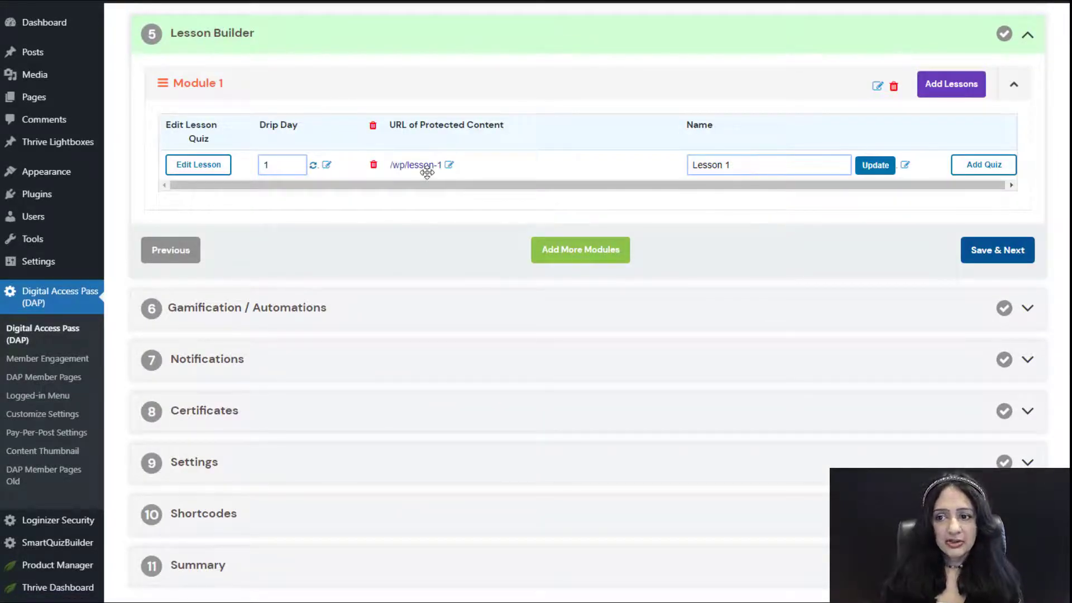
left_click(952, 84)
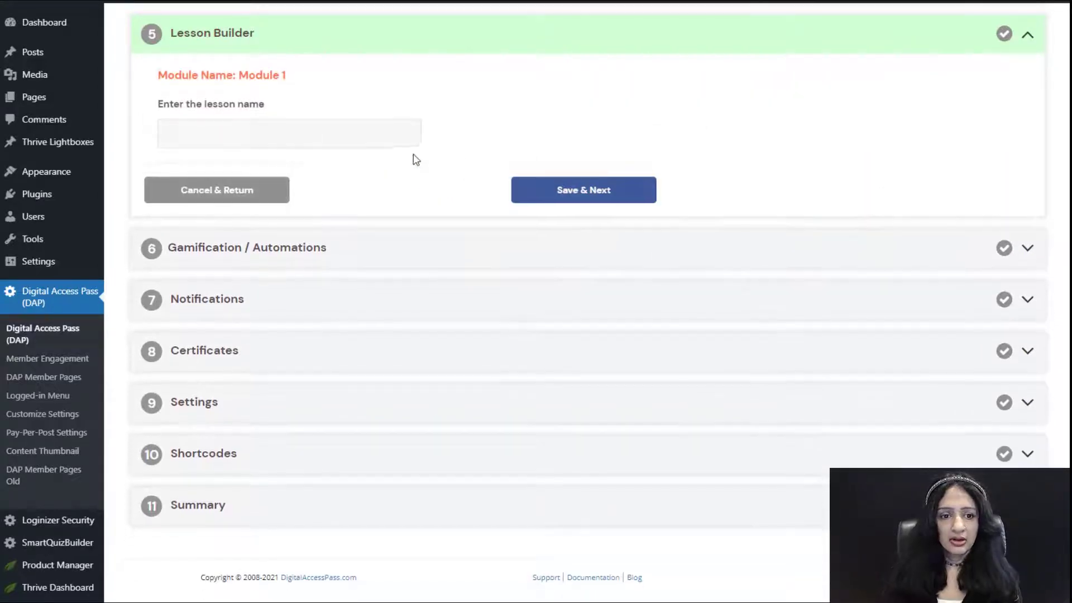
left_click(404, 135)
type("Lesson 2")
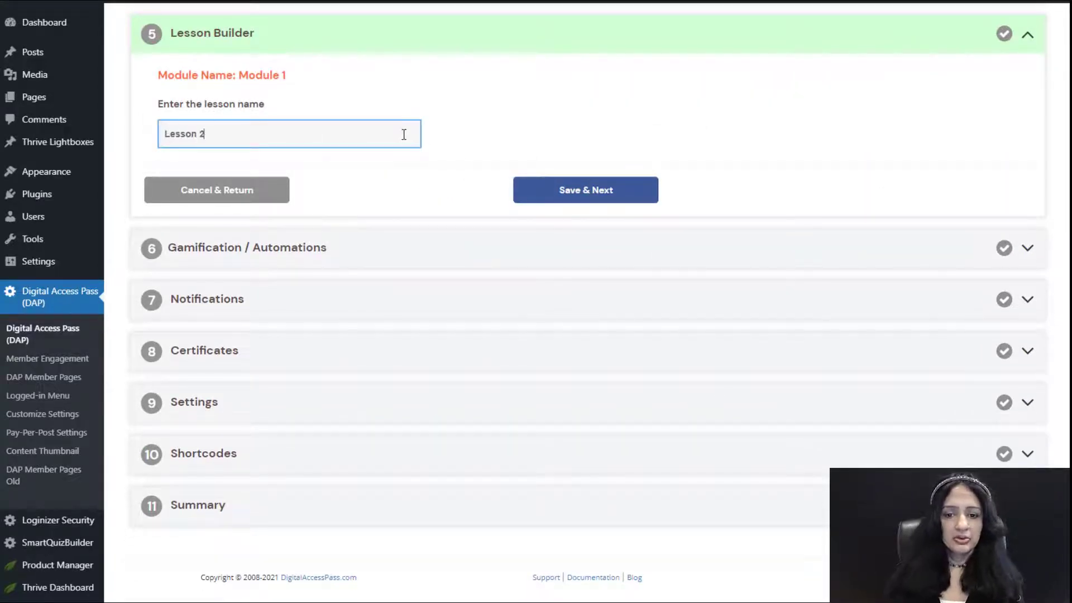
left_click(625, 189)
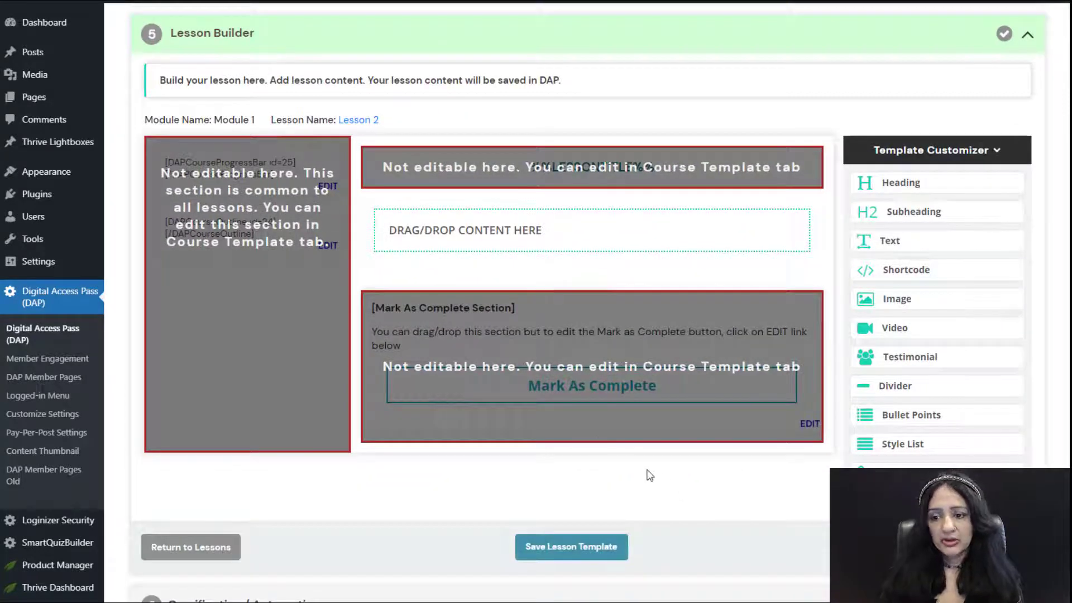
Step: Add a video element to Lesson 2 and set its YouTube embed code to the 681 by 383 iframe for video oG_op9t43Ag
left_click_drag(906, 327, 490, 240)
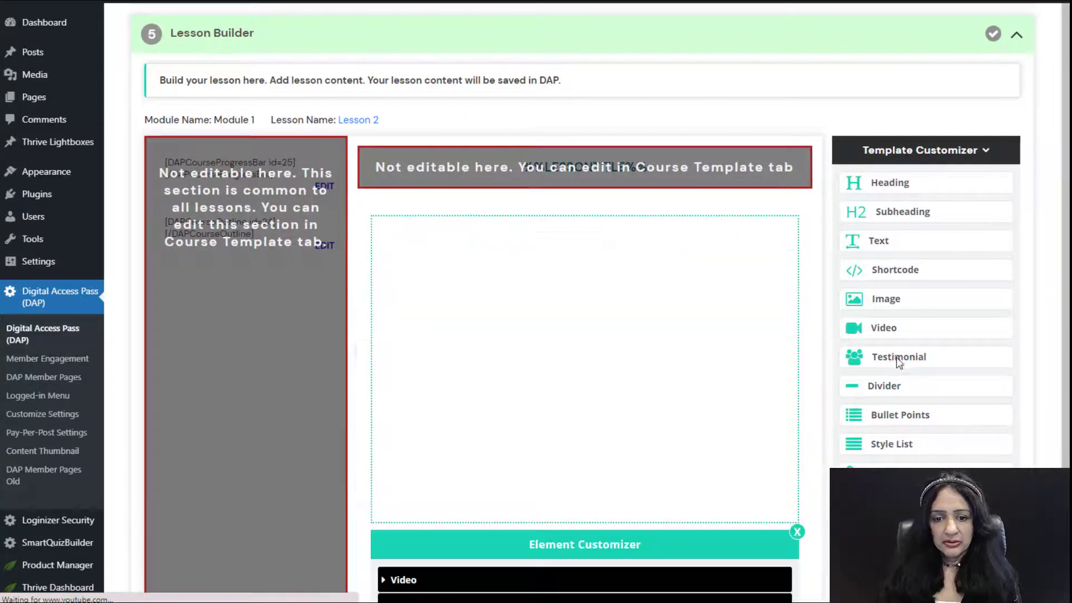
scroll(673, 300, "down", 1)
scroll(673, 300, "down", 1)
left_click(398, 461)
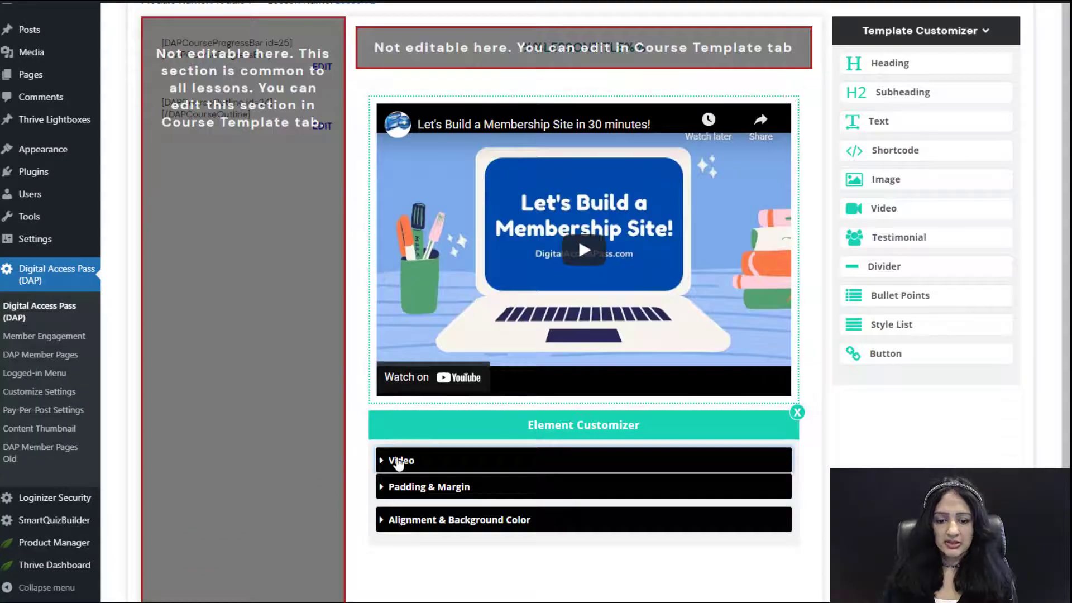
scroll(466, 475, "down", 2)
left_click(447, 438)
type("<iframe width=\"681\" height=\"383\" src=\"https://www.youtube.com/embed/oG_op9t43Ag\" title=\"YouTube video player\" frameborder=\"0\" allow=\"accelerometer; autoplay; clipboard-write; encrypted-media; gyroscope; picture-in-picture\" allowfullscreen></iframe>")
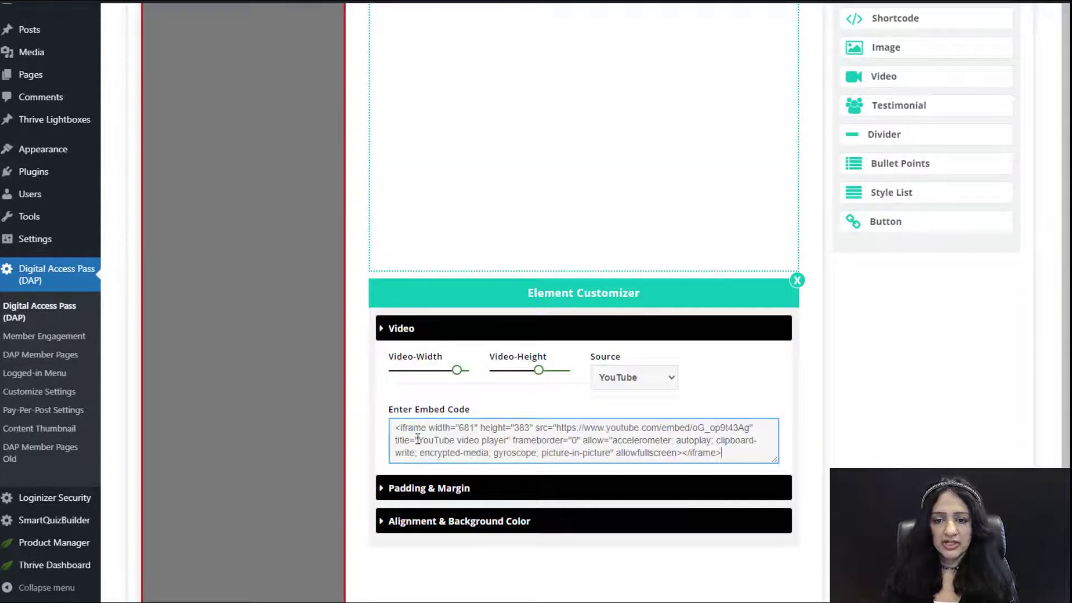
Step: Check the embedded video in Lesson 2 and save the lesson template
scroll(422, 231, "up", 3)
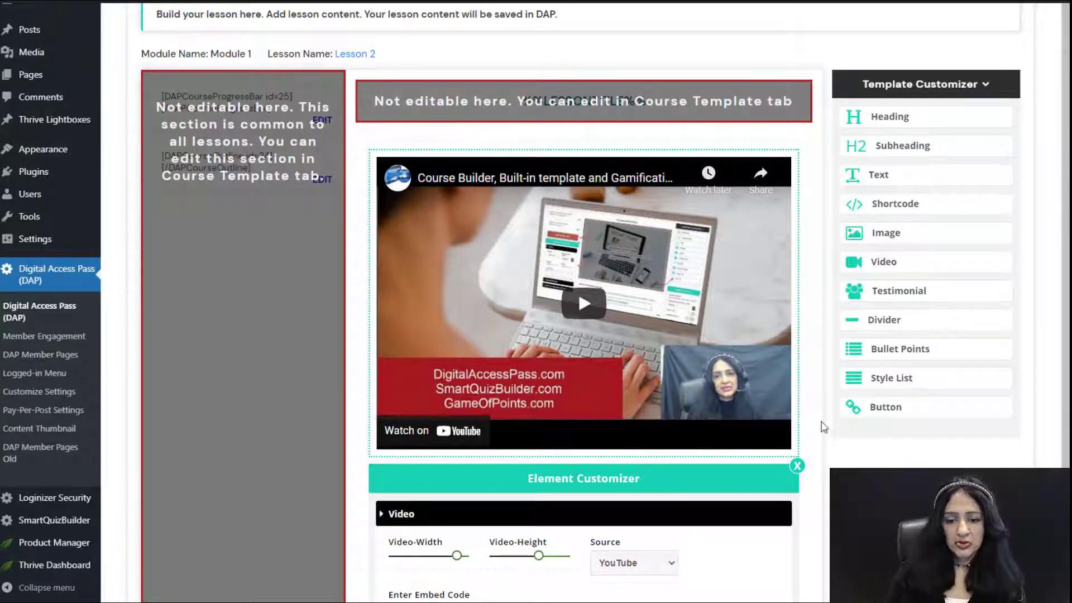
scroll(815, 430, "down", 1)
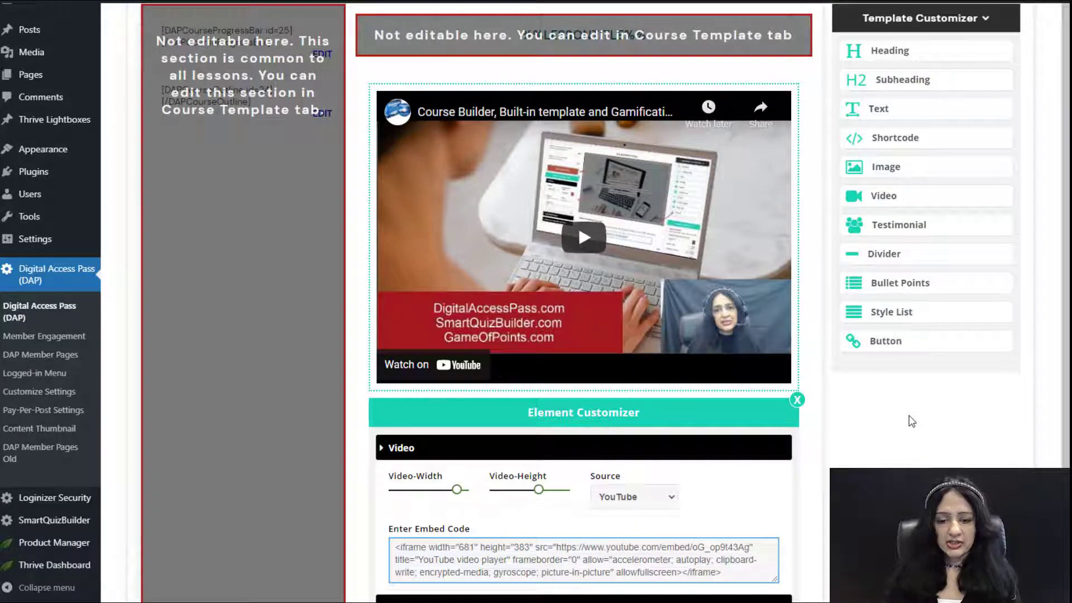
scroll(843, 454, "down", 5)
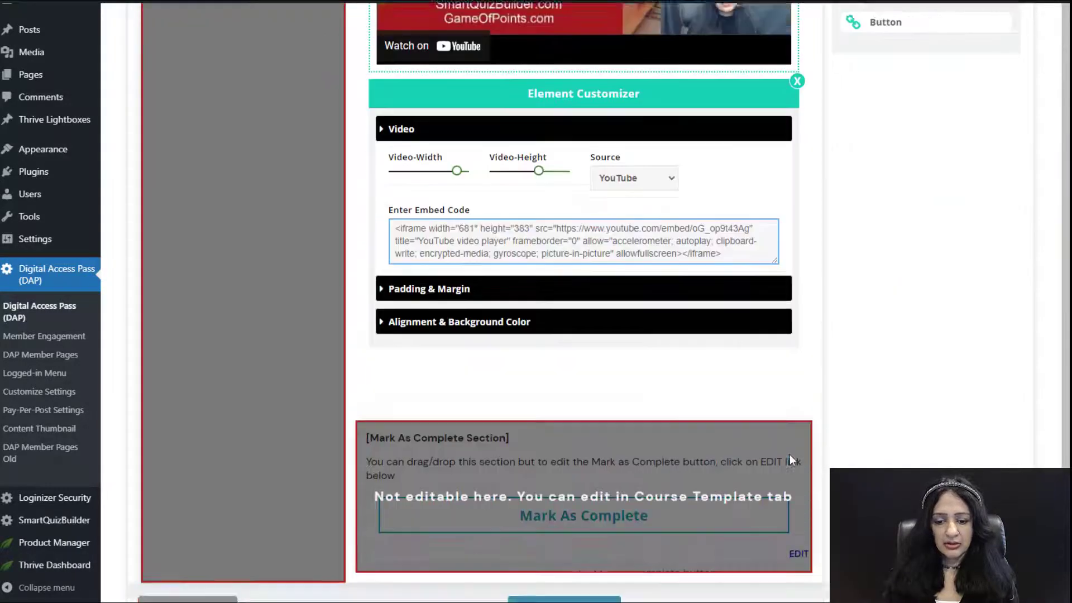
scroll(789, 454, "down", 1)
left_click(583, 534)
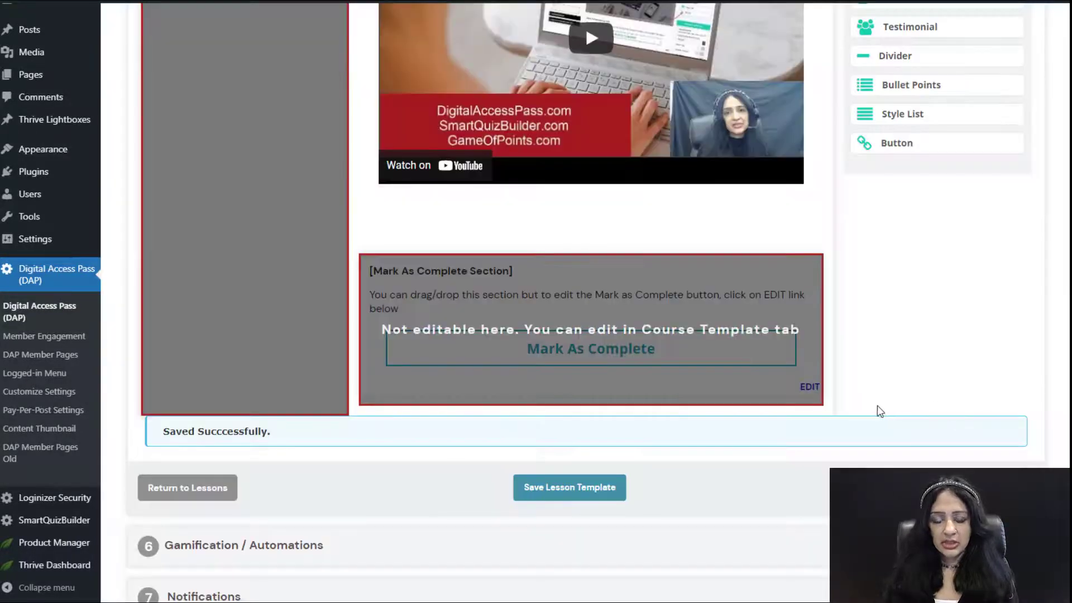
Step: Add a redirect button element below the Lesson 2 video and delete it, confirming the removal
scroll(704, 467, "up", 3)
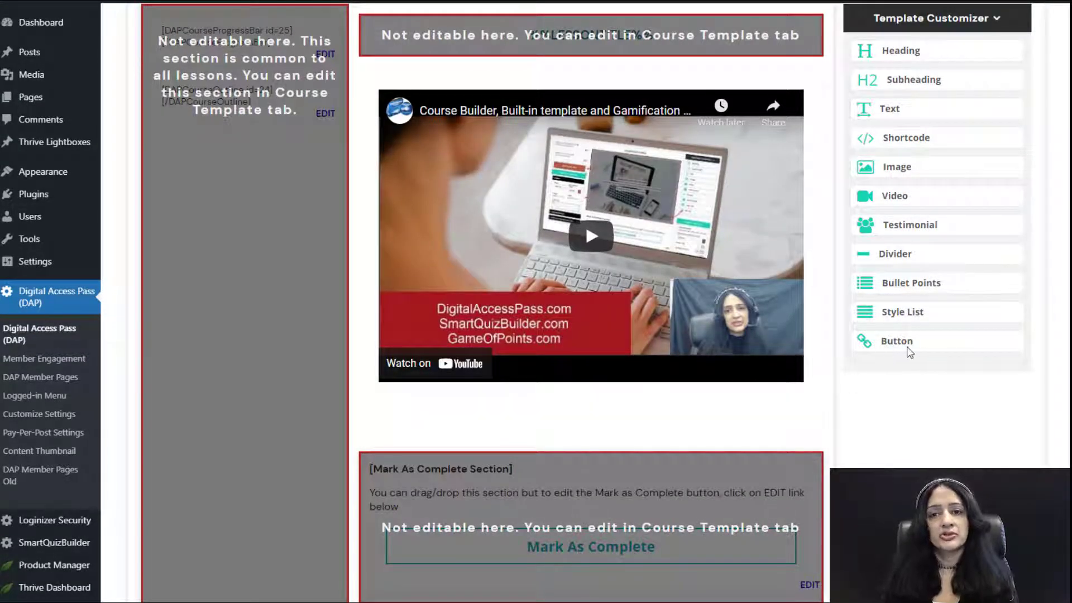
left_click_drag(889, 346, 559, 429)
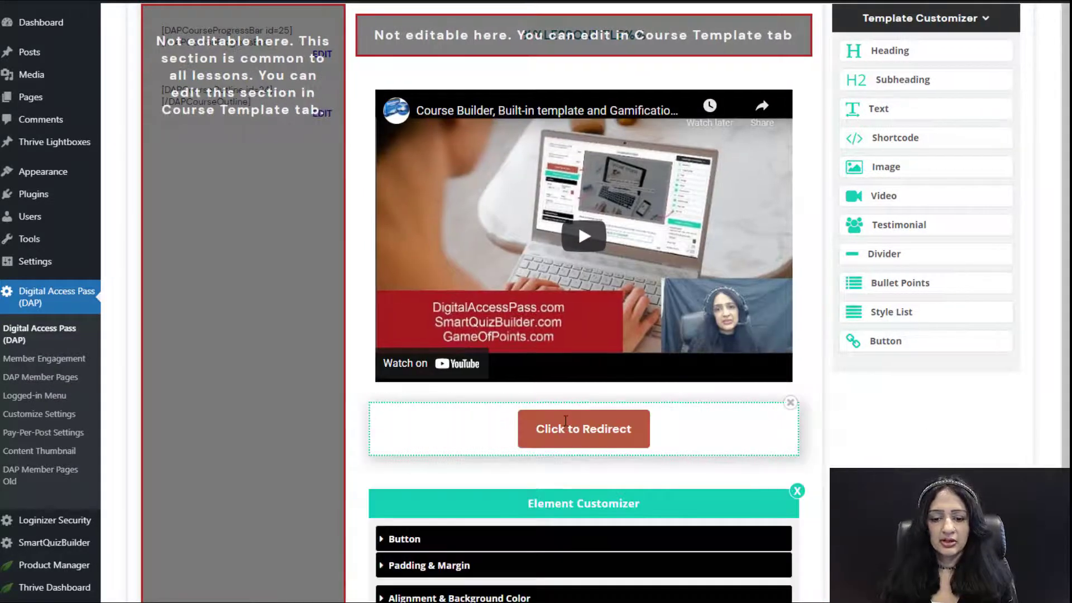
left_click(566, 421)
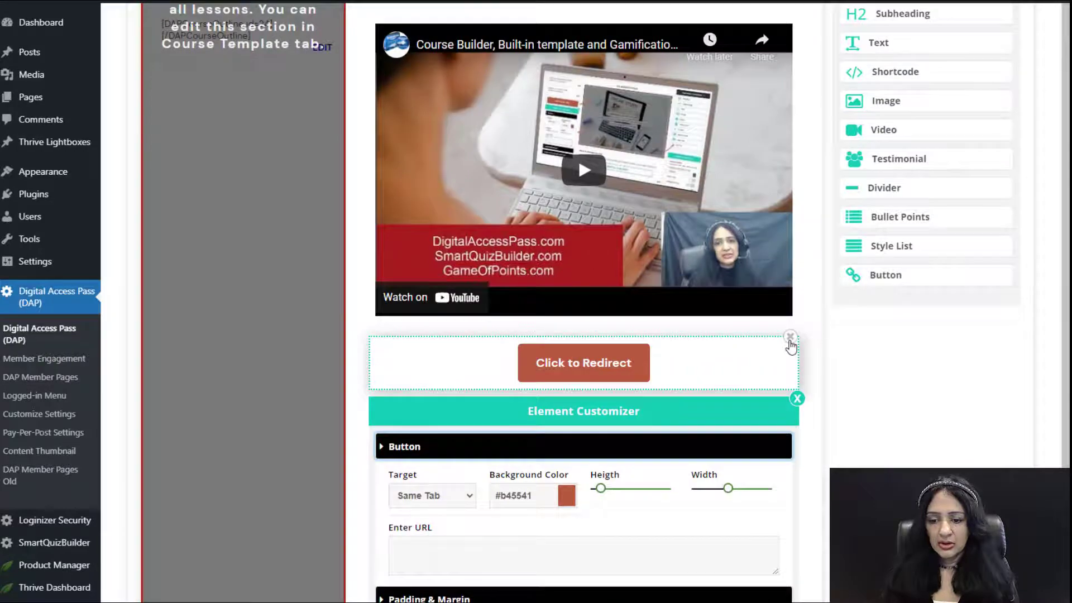
left_click(791, 342)
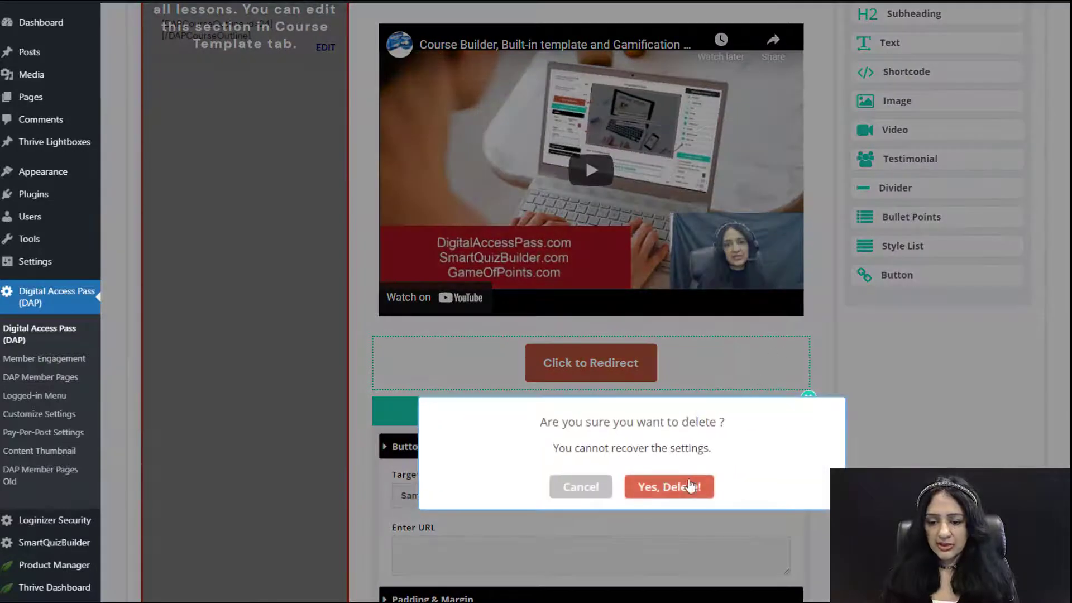
left_click(690, 486)
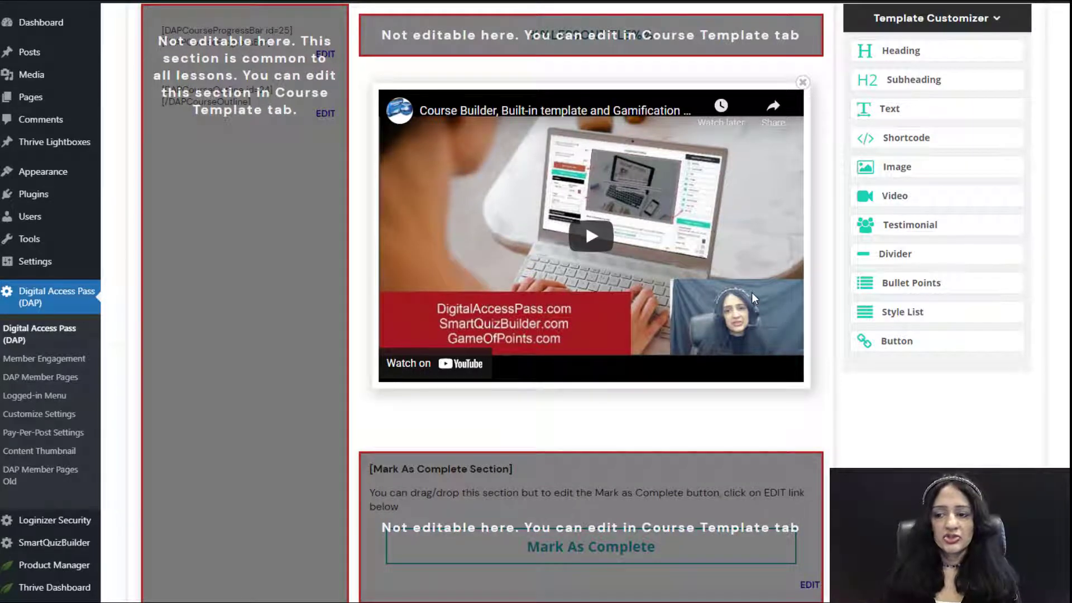
Step: Save Lesson 2's template again and return to the Module 1 lesson list
scroll(752, 293, "down", 1)
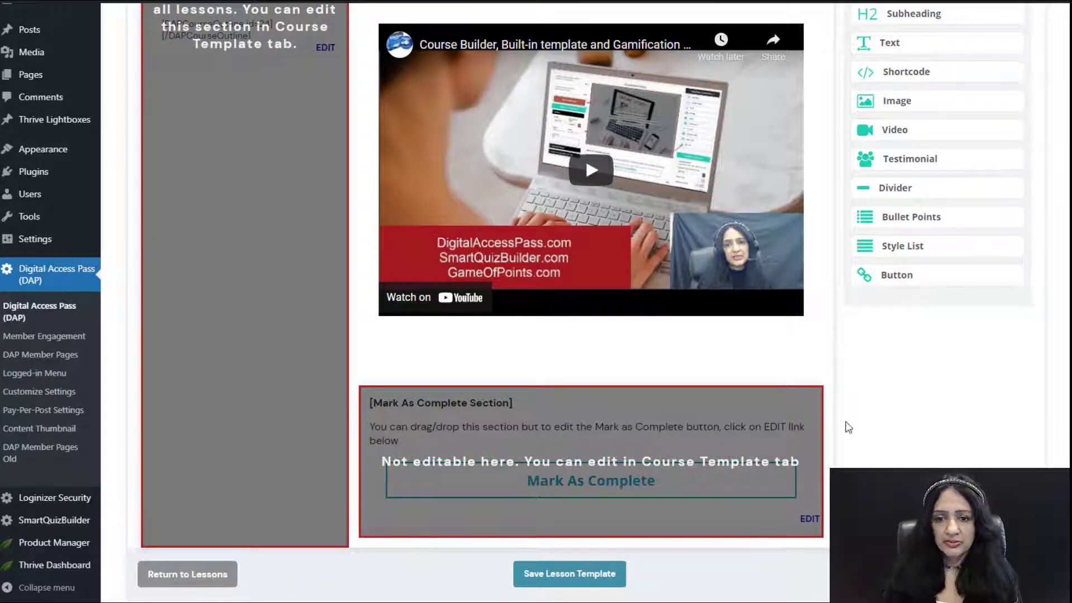
scroll(848, 427, "up", 1)
scroll(217, 219, "down", 2)
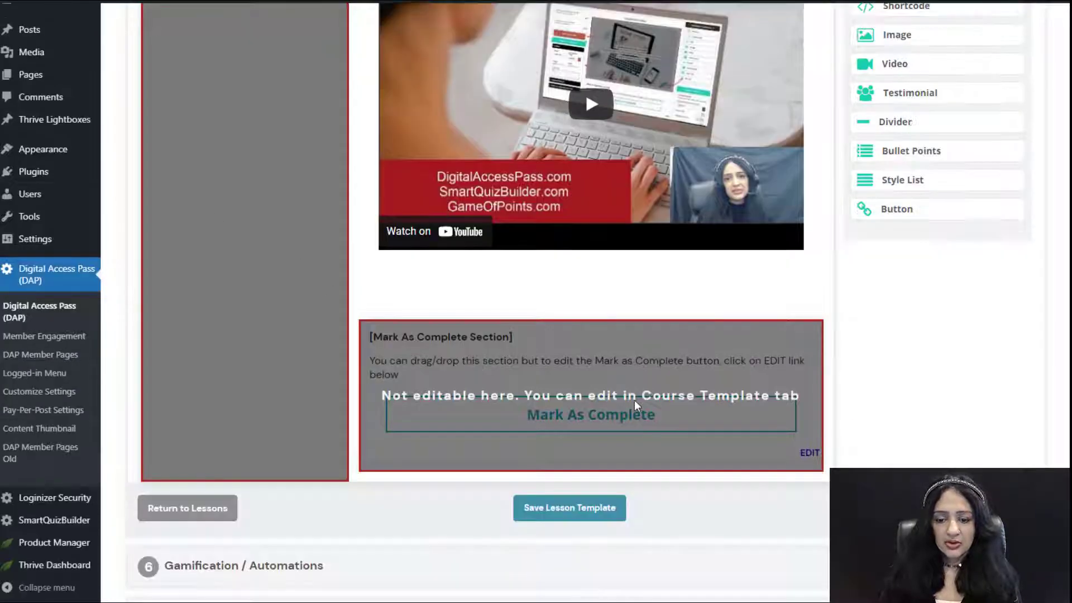
left_click(564, 509)
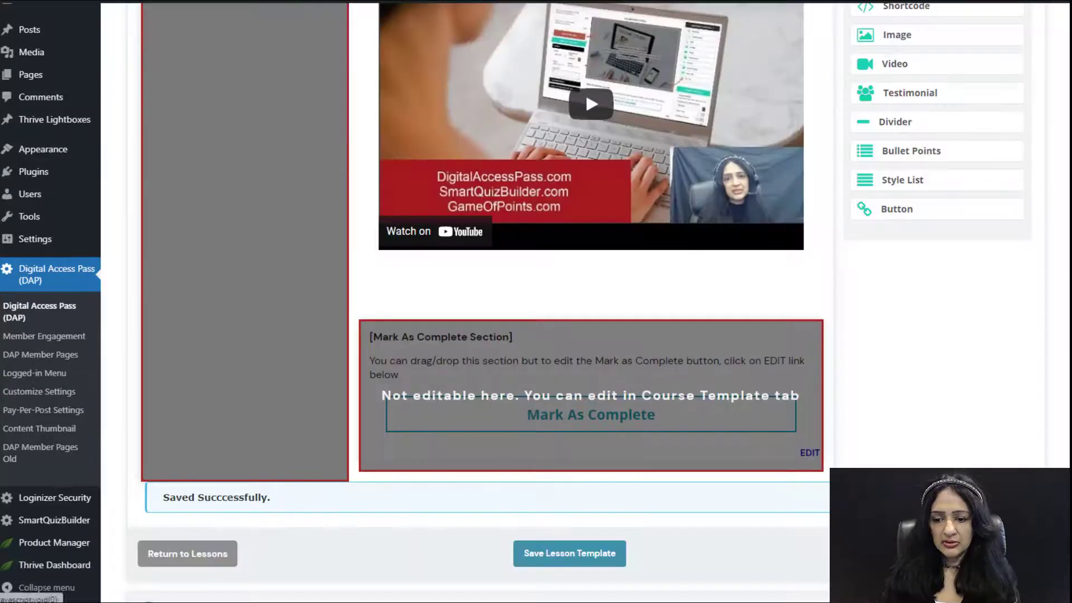
left_click(187, 554)
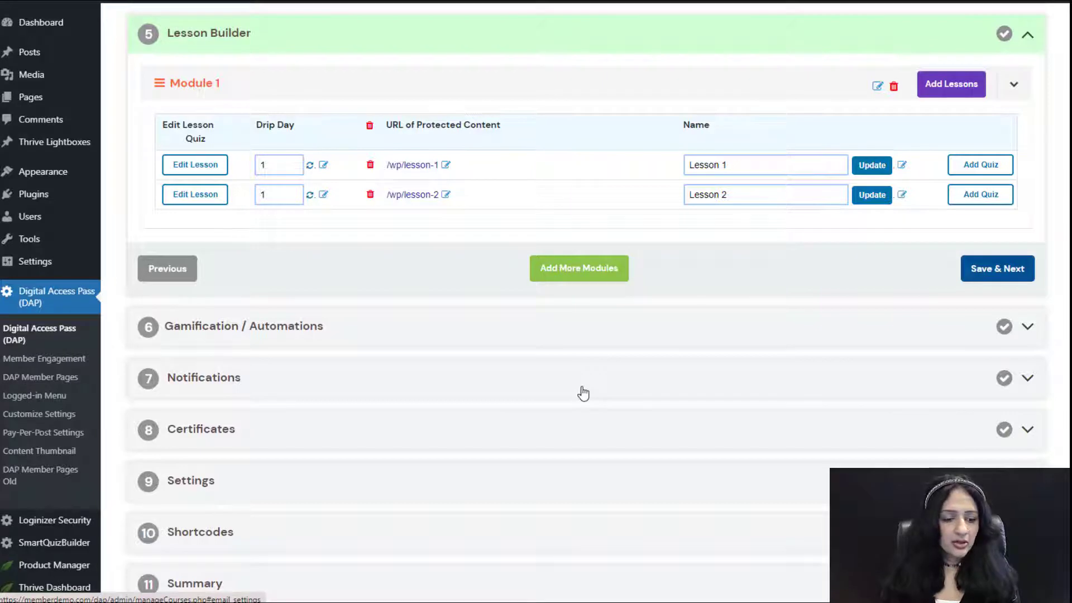
Step: Switch to SmartQuizBuilder and open the "Online Marketing Test" quiz for editing
mouse_move(67, 547)
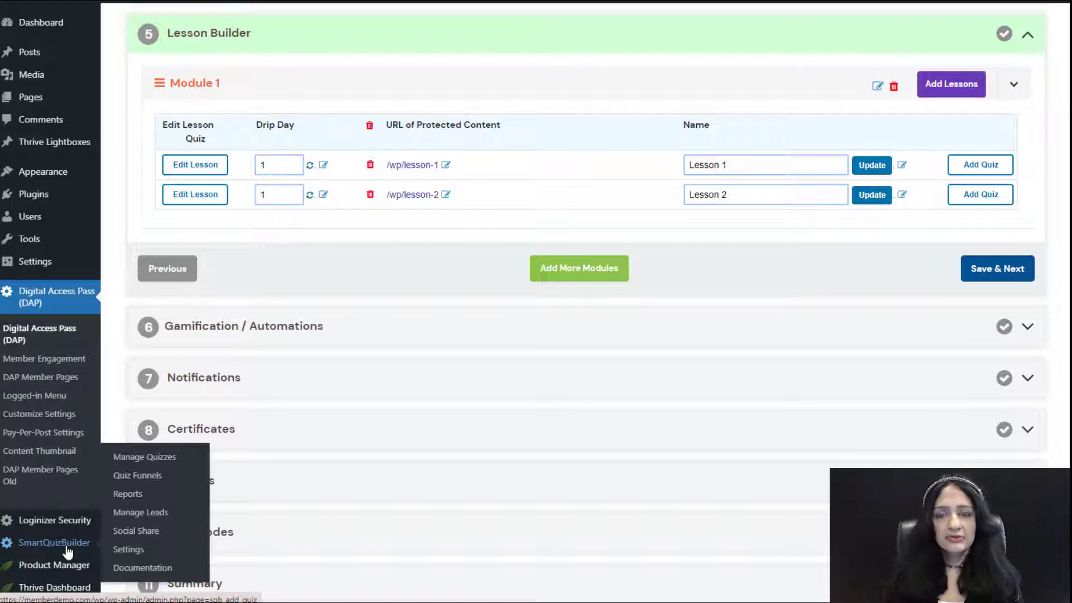
left_click(67, 549)
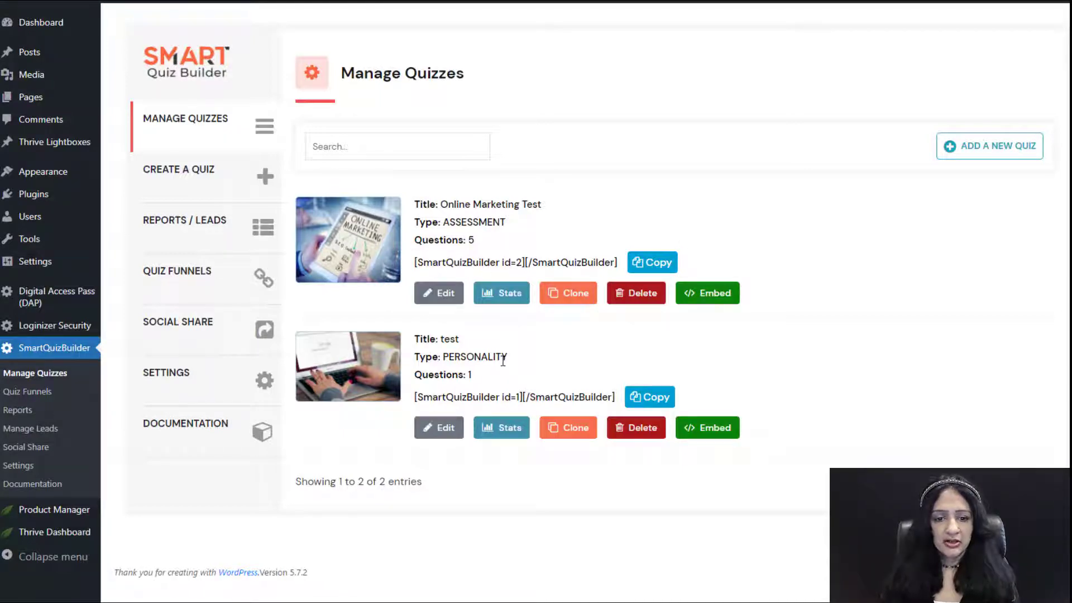
left_click(441, 293)
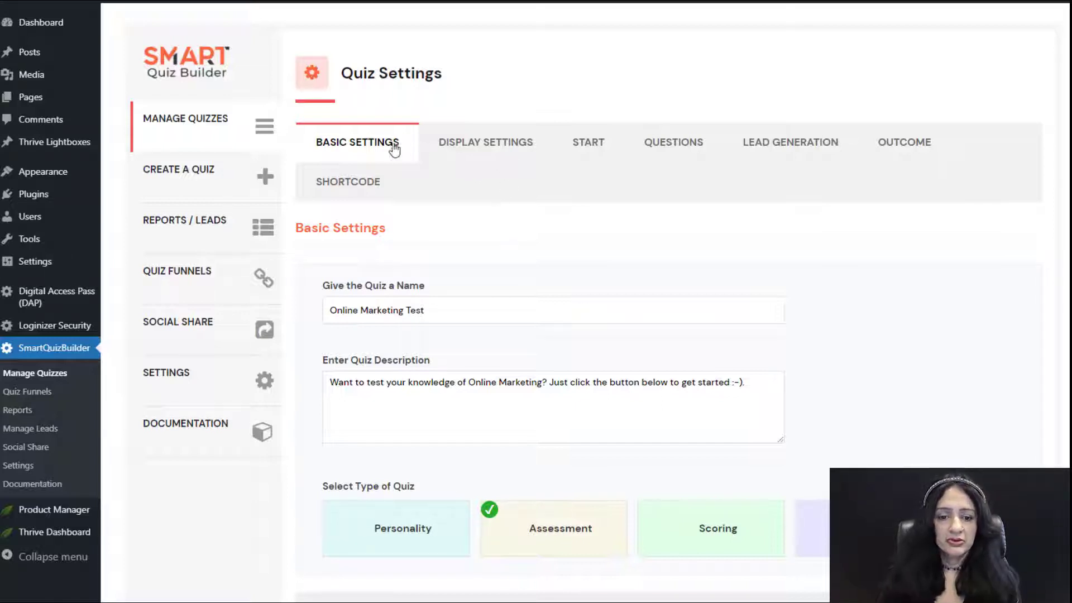
Step: Review the quiz's display settings, from pagination and platform connection to answer display and templates, and open its Start screen settings
left_click(487, 159)
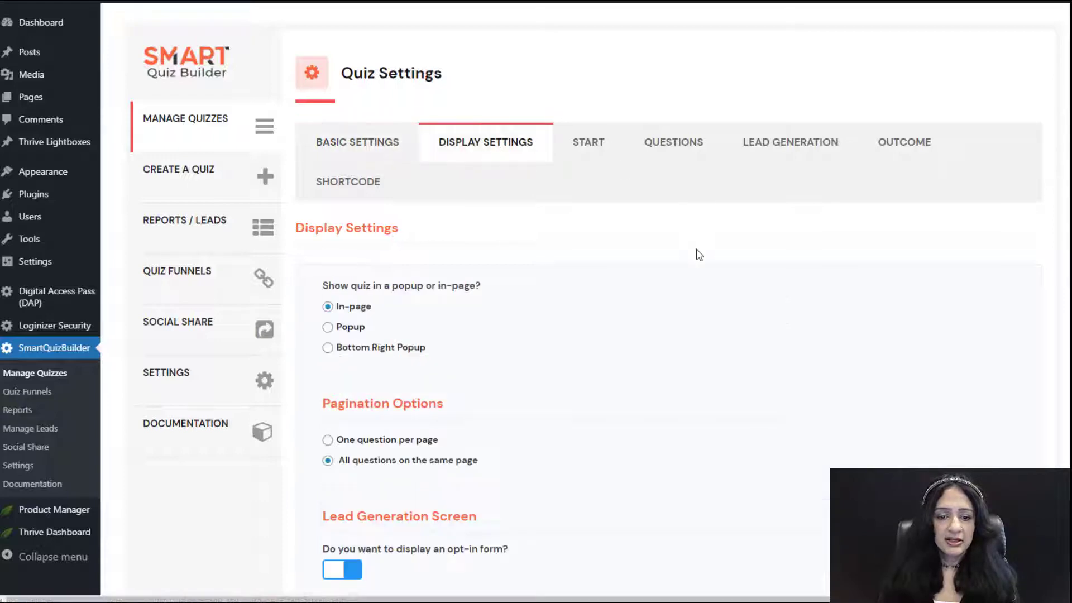
scroll(582, 262, "down", 5)
scroll(477, 324, "down", 5)
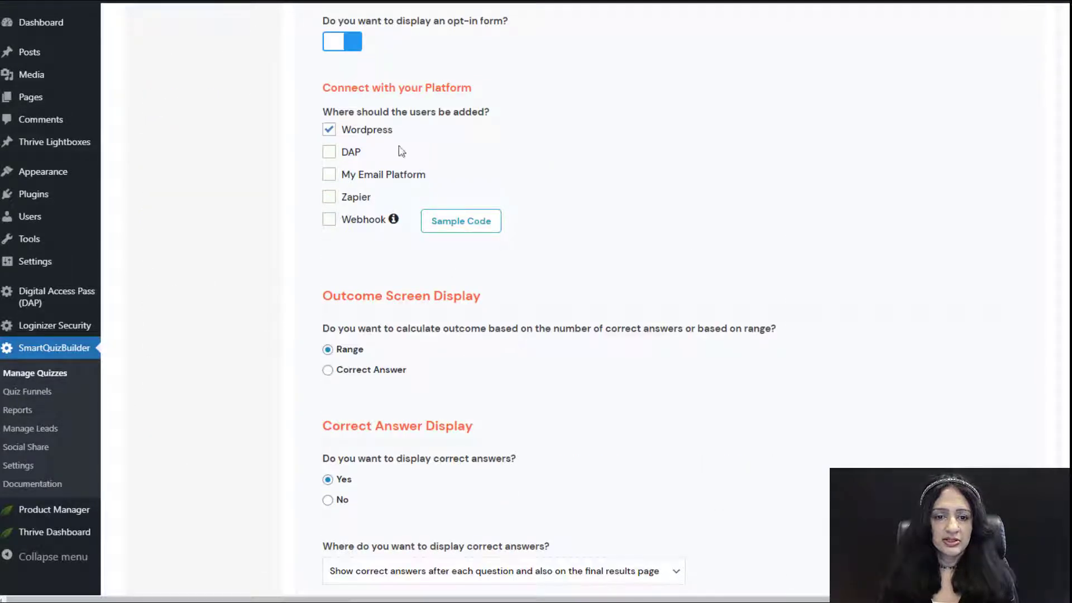
scroll(530, 293, "down", 6)
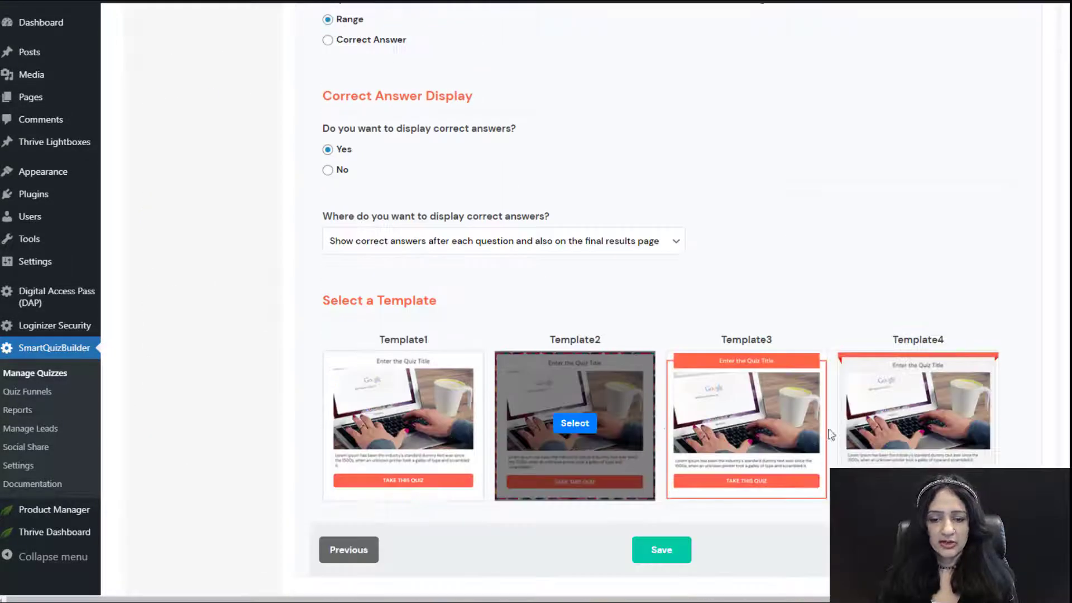
scroll(653, 189, "up", 16)
left_click(595, 151)
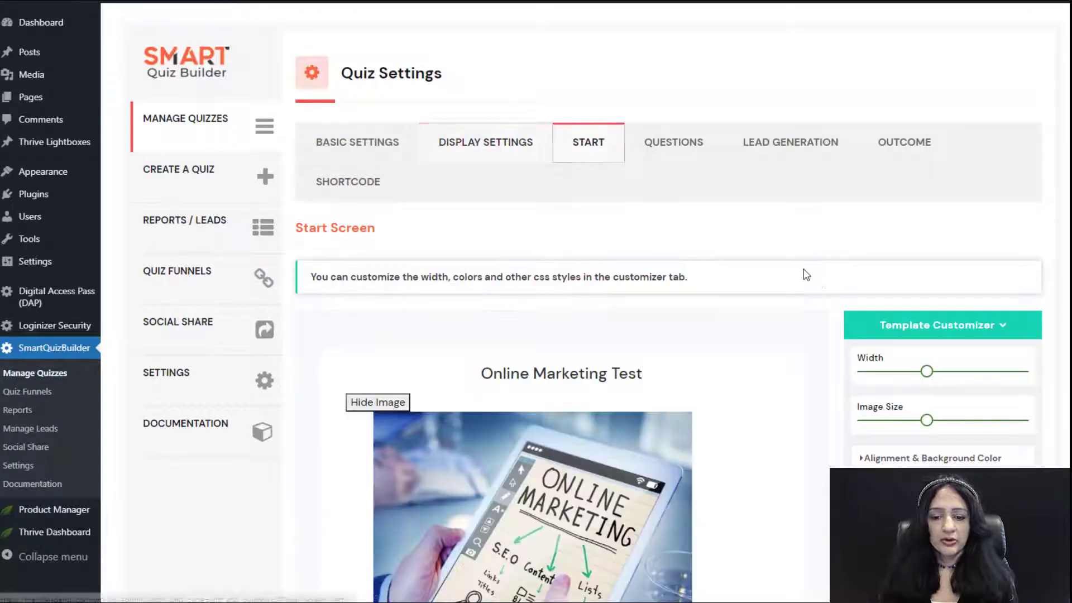
Step: Review the quiz's Start screen, including its title, image, description and start button
scroll(754, 333, "down", 2)
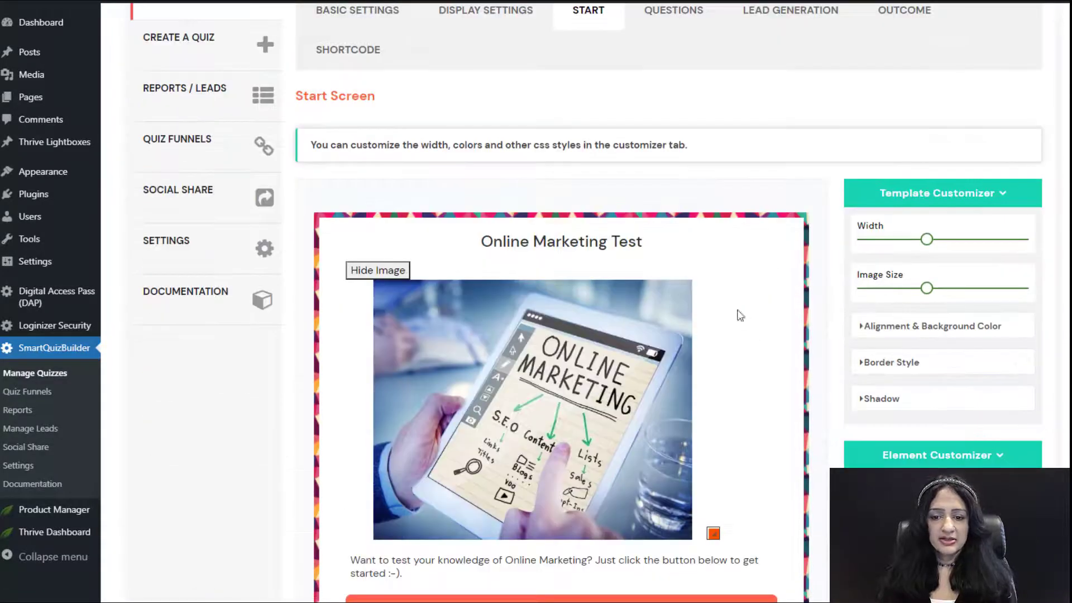
left_click(600, 245)
scroll(676, 343, "down", 2)
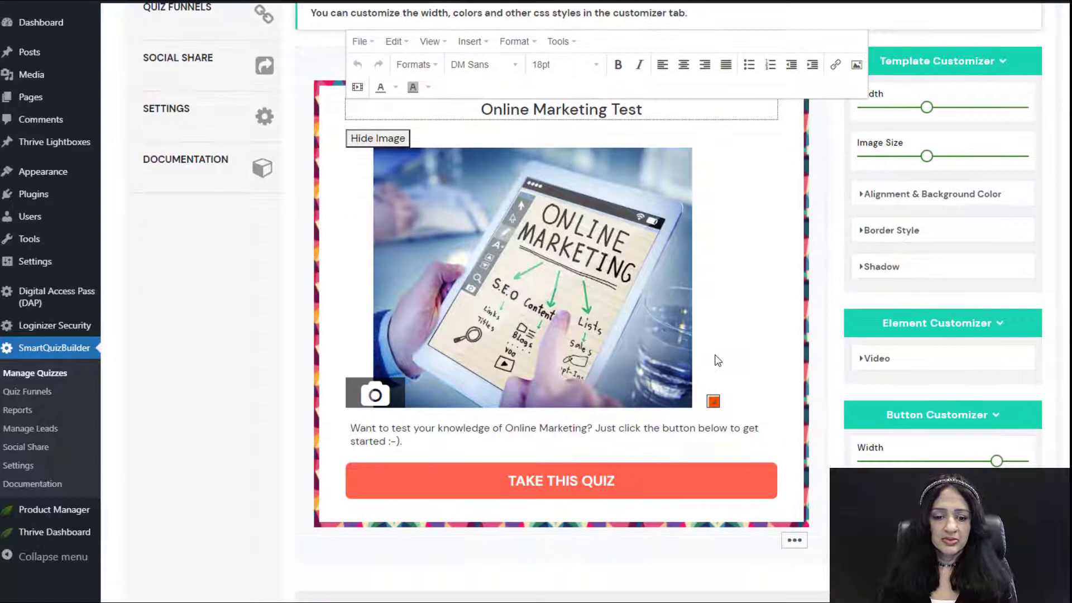
left_click(229, 347)
scroll(370, 334, "up", 4)
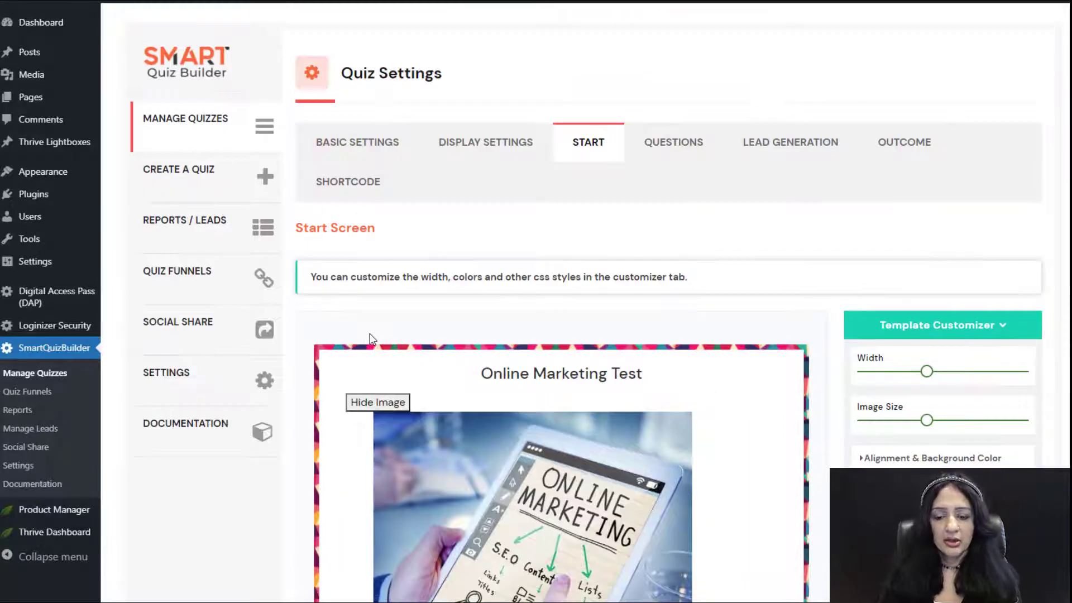
Step: Review the quiz's questions and their answers from Question 1 through Question 5
left_click(692, 142)
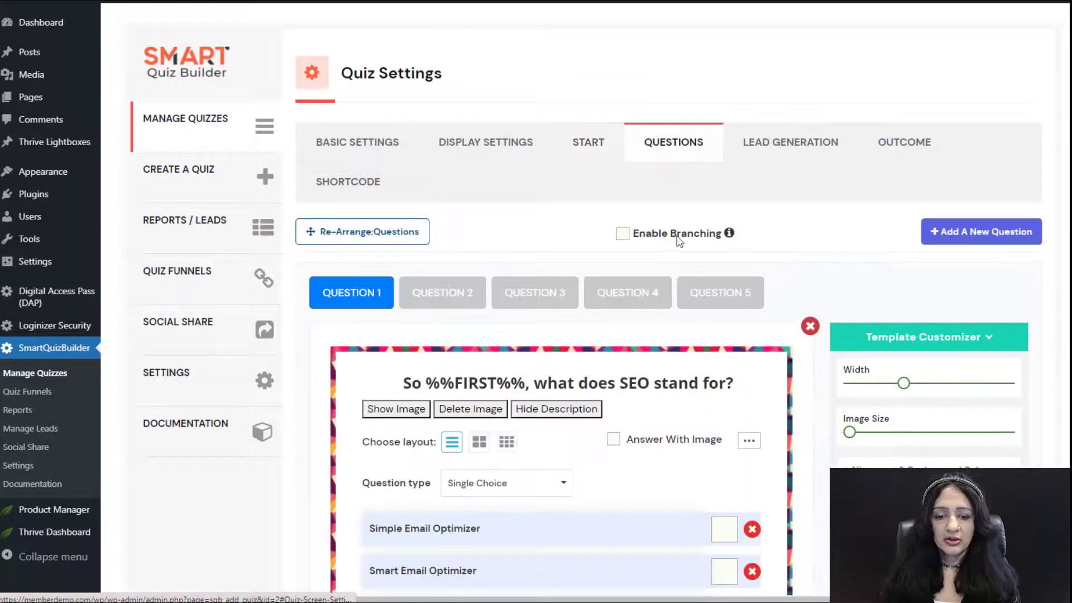
scroll(559, 301, "down", 4)
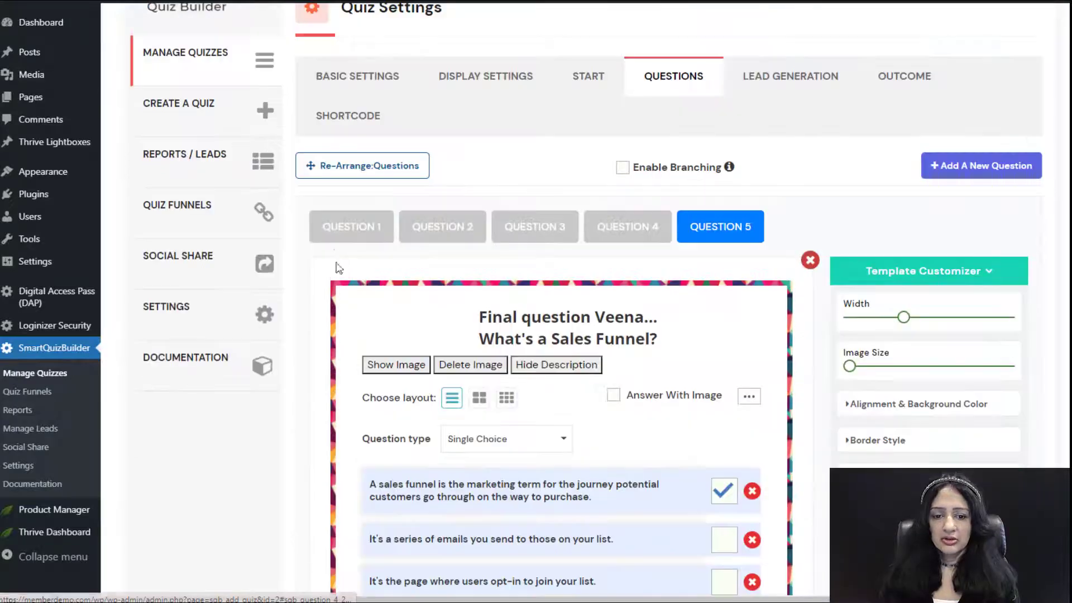
left_click(353, 228)
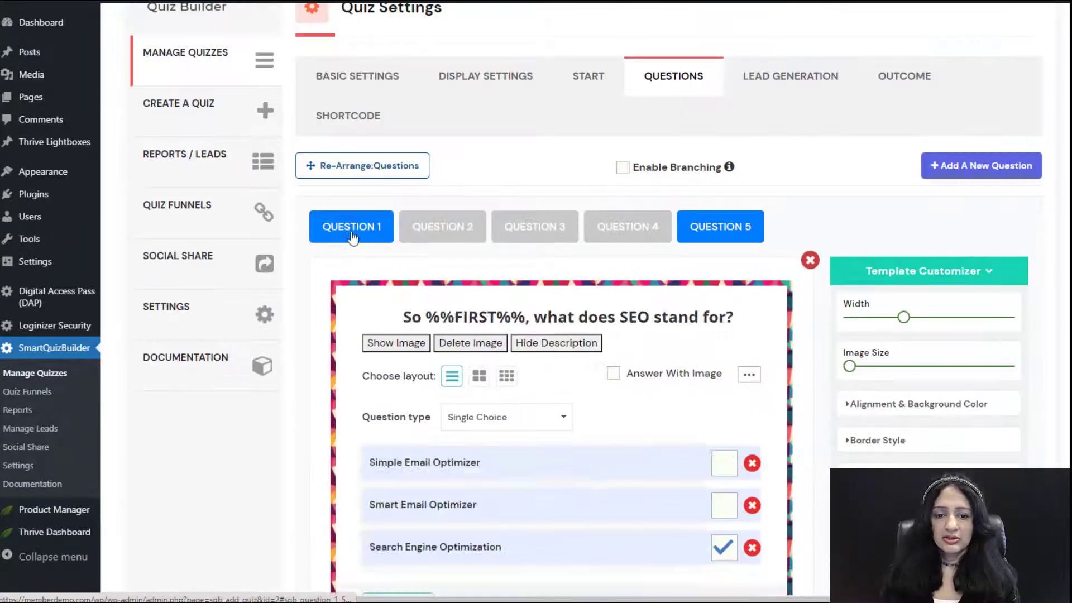
left_click(469, 230)
left_click(512, 232)
left_click(628, 228)
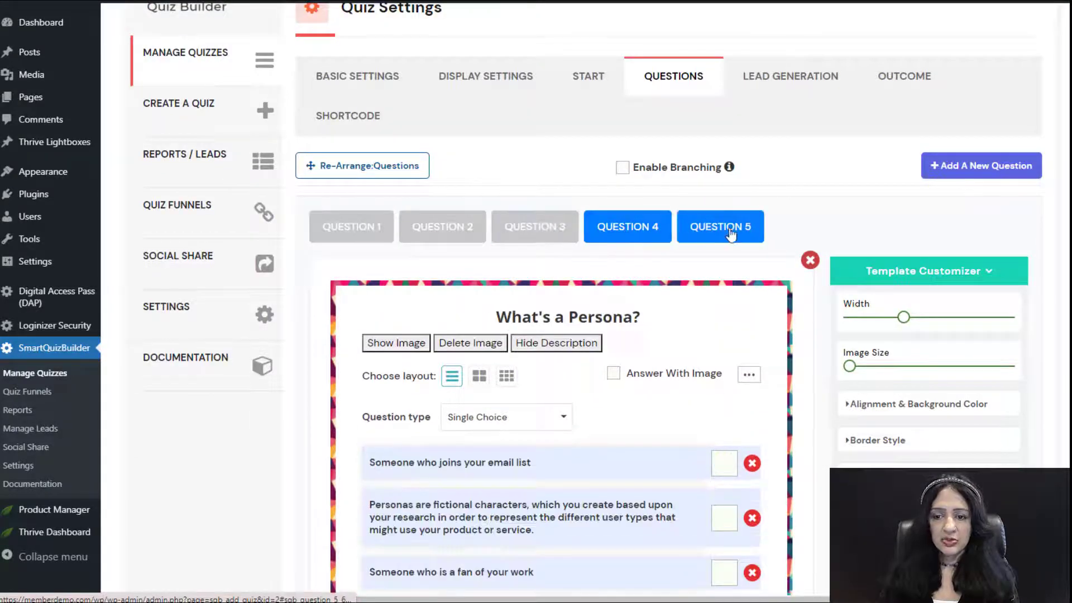
left_click(719, 227)
Step: Review the quiz's lead generation opt-in screen with its name and e-mail fields
left_click(790, 78)
scroll(574, 274, "down", 3)
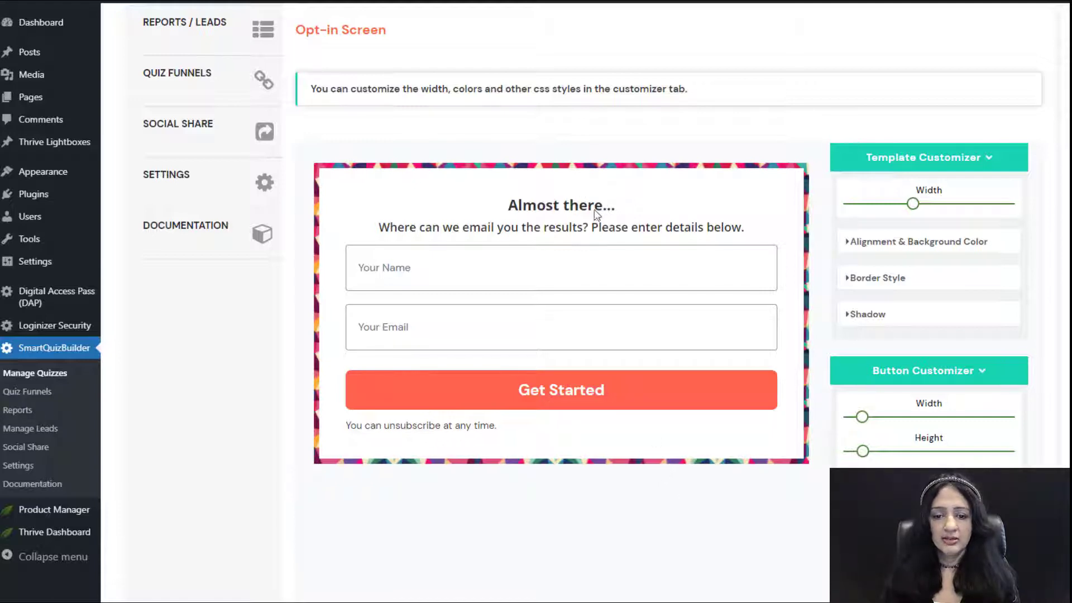
scroll(568, 365, "up", 2)
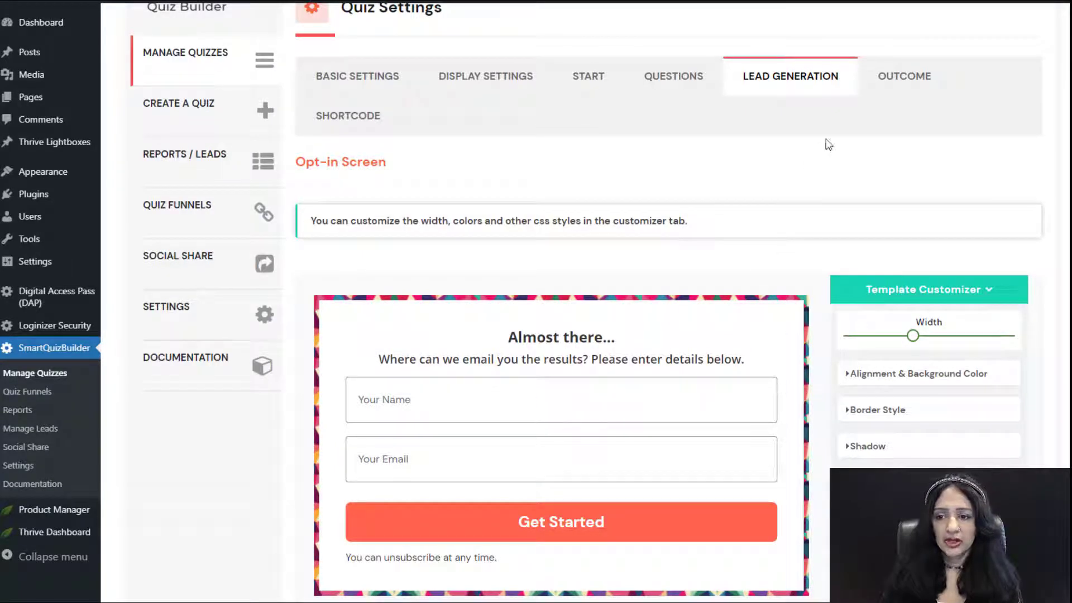
Step: Review the titles, score ranges and messages of Outcome 1, Outcome 2 and Outcome 3
left_click(939, 85)
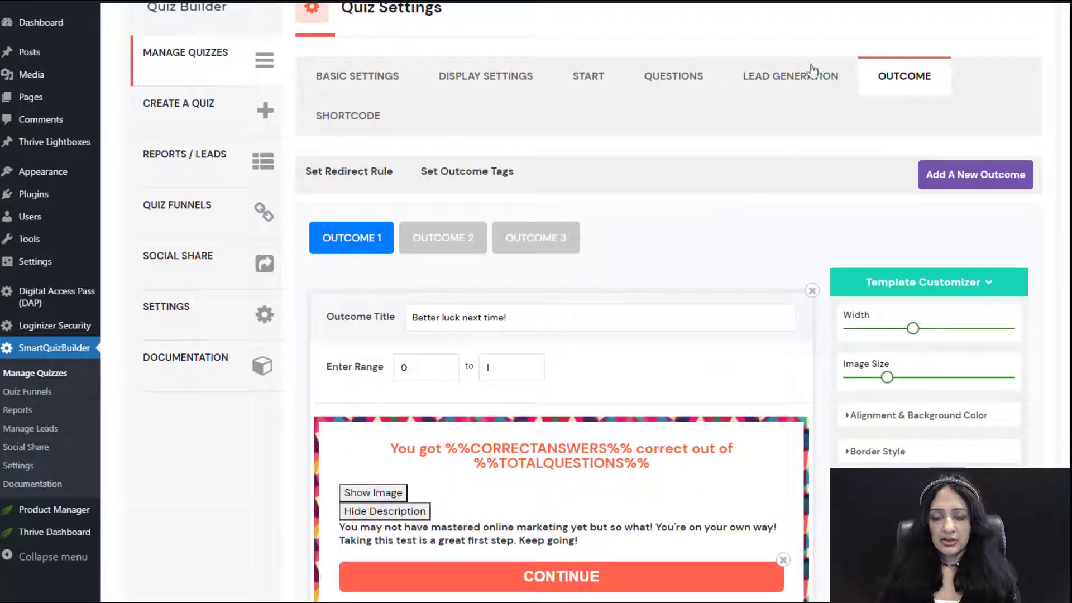
scroll(676, 280, "down", 1)
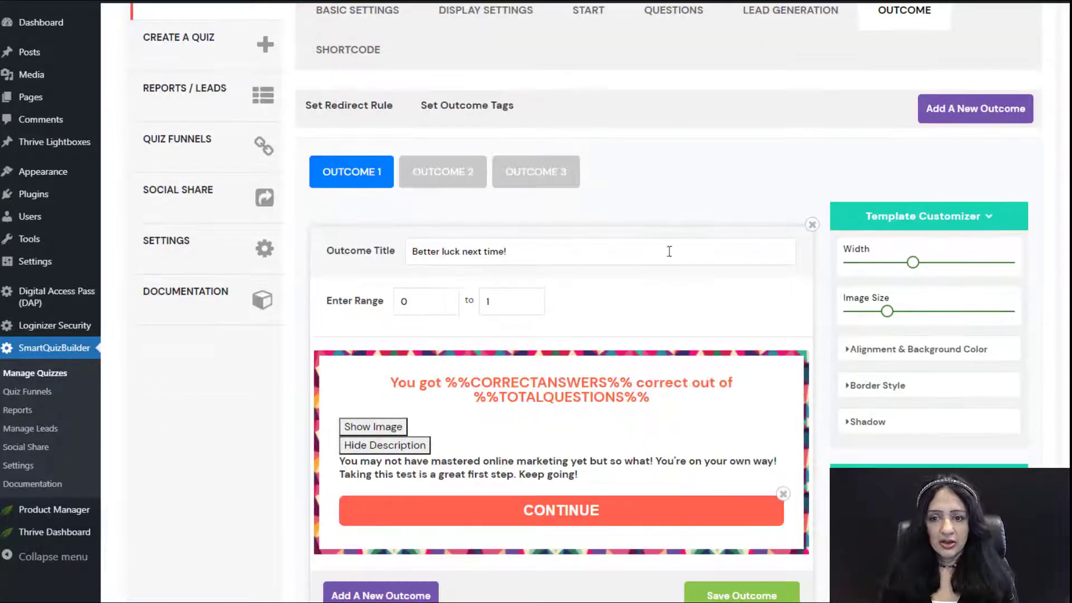
left_click(536, 171)
left_click(360, 188)
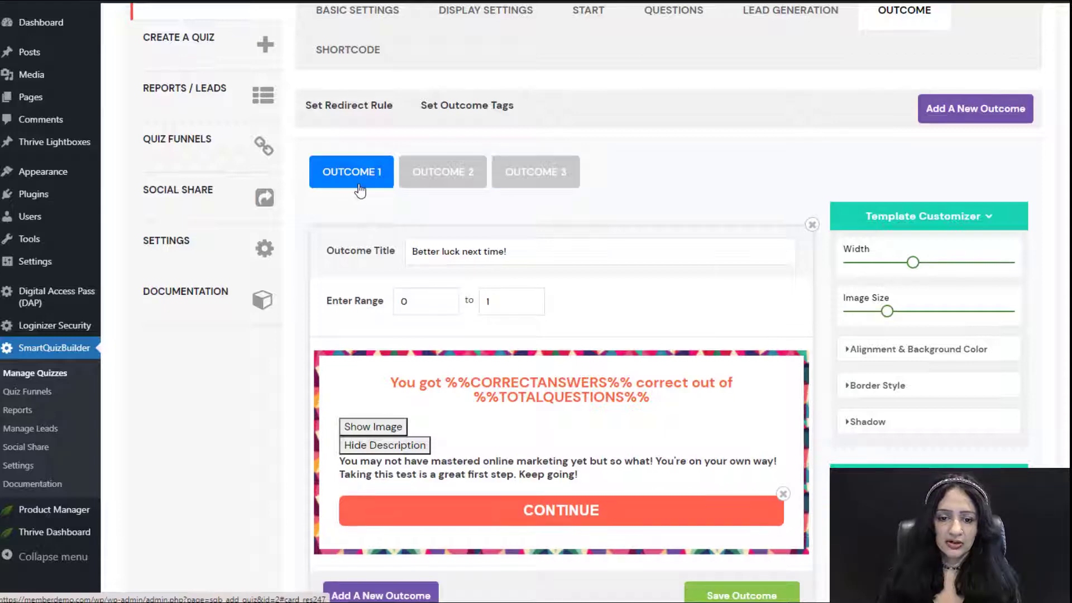
left_click(442, 172)
left_click(536, 171)
scroll(675, 227, "up", 1)
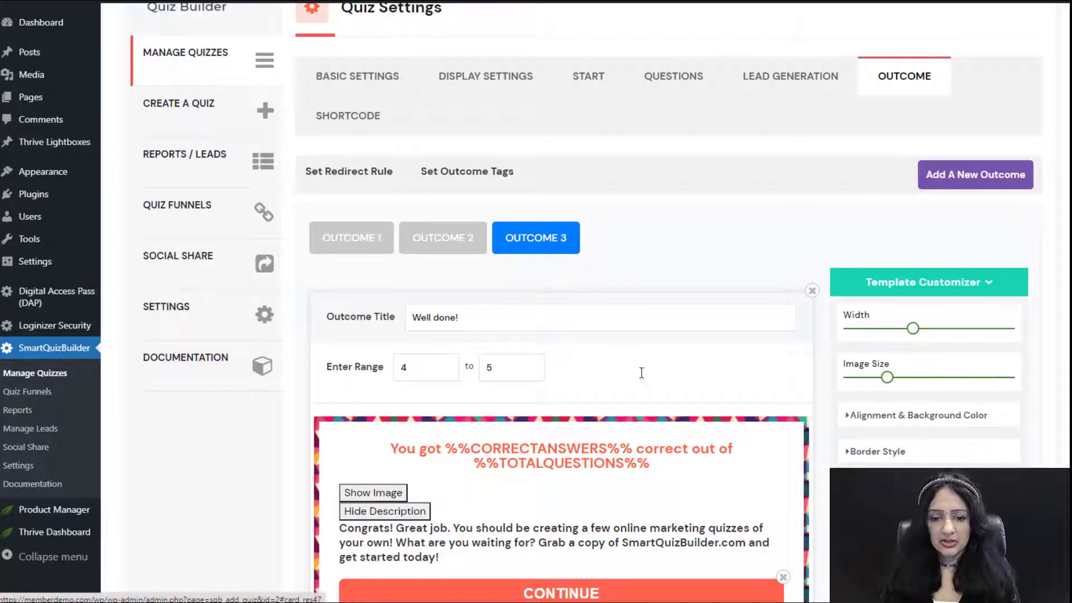
Step: Check the quiz's shortcode and its basic settings, including name, description and quiz type
left_click(358, 134)
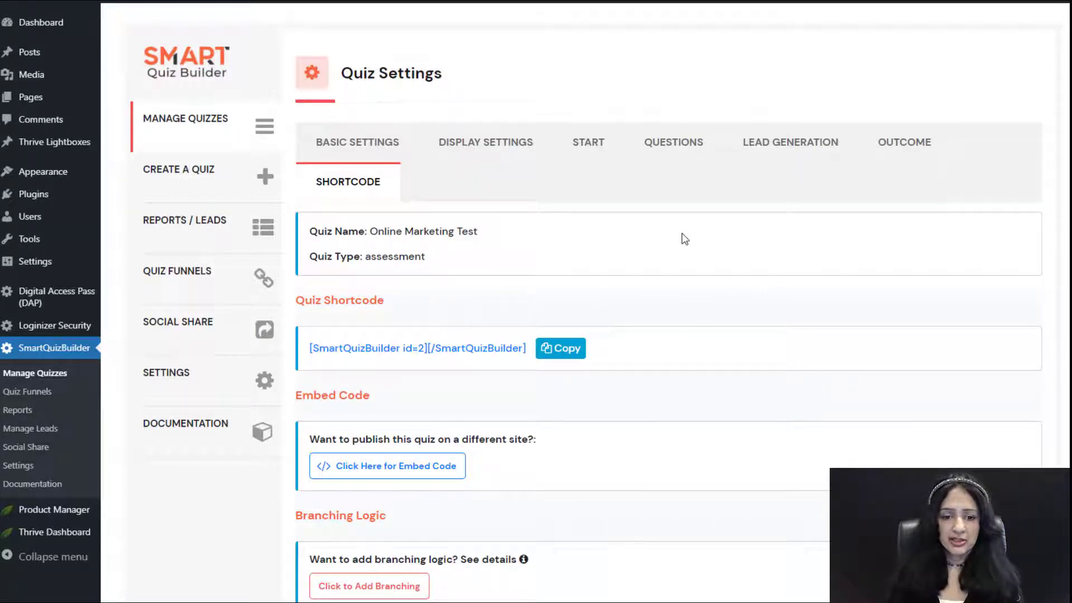
left_click(390, 149)
scroll(429, 475, "down", 2)
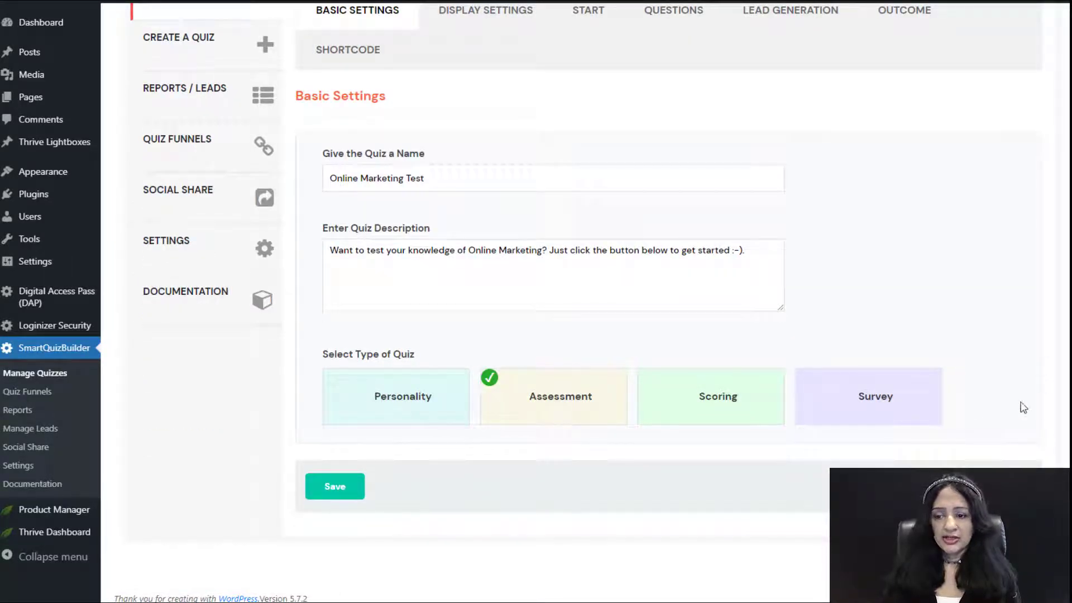
scroll(371, 340, "up", 2)
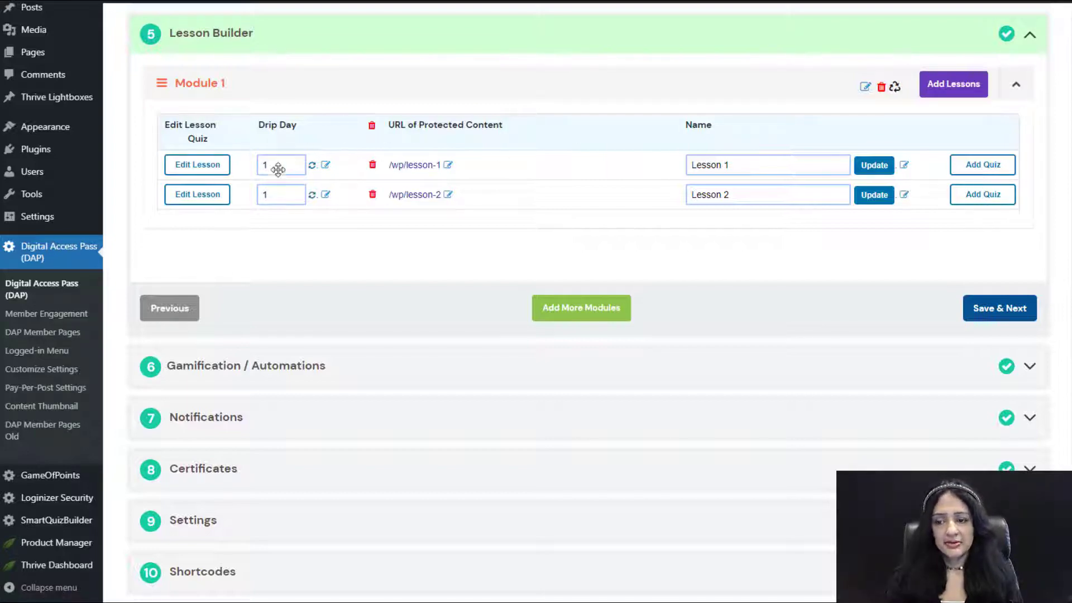
Step: Switch to the Digital Access Pass Lesson Builder and open Lesson 1's quiz setup, keeping Online Marketing Test as the connected quiz
left_click(974, 170)
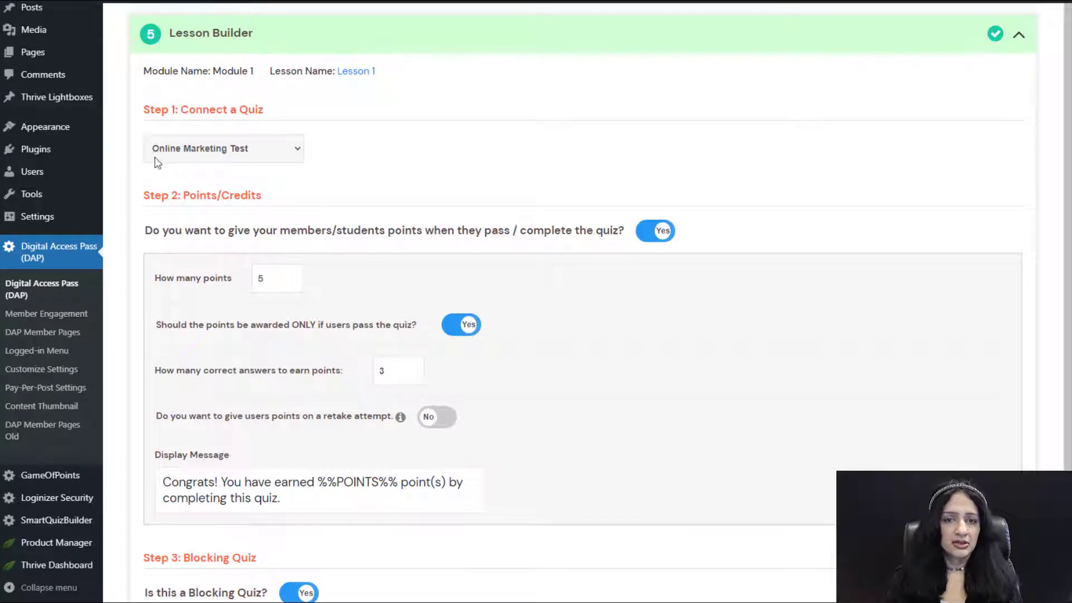
left_click(234, 158)
left_click(233, 158)
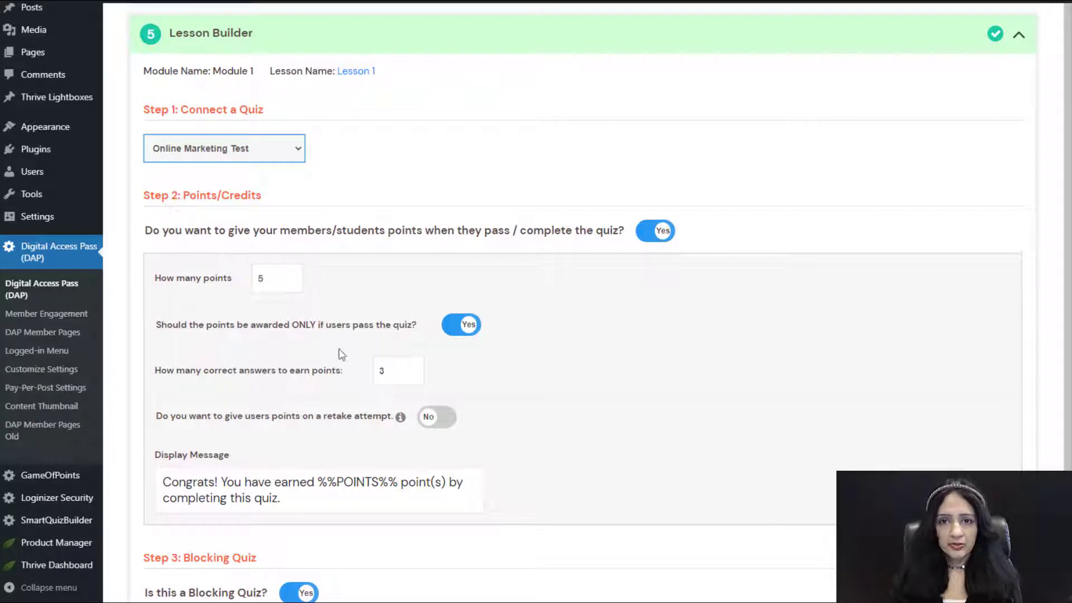
Step: Examine the quiz's points settings, trying the pass-only award off and retake points on, and restore both options
mouse_move(72, 476)
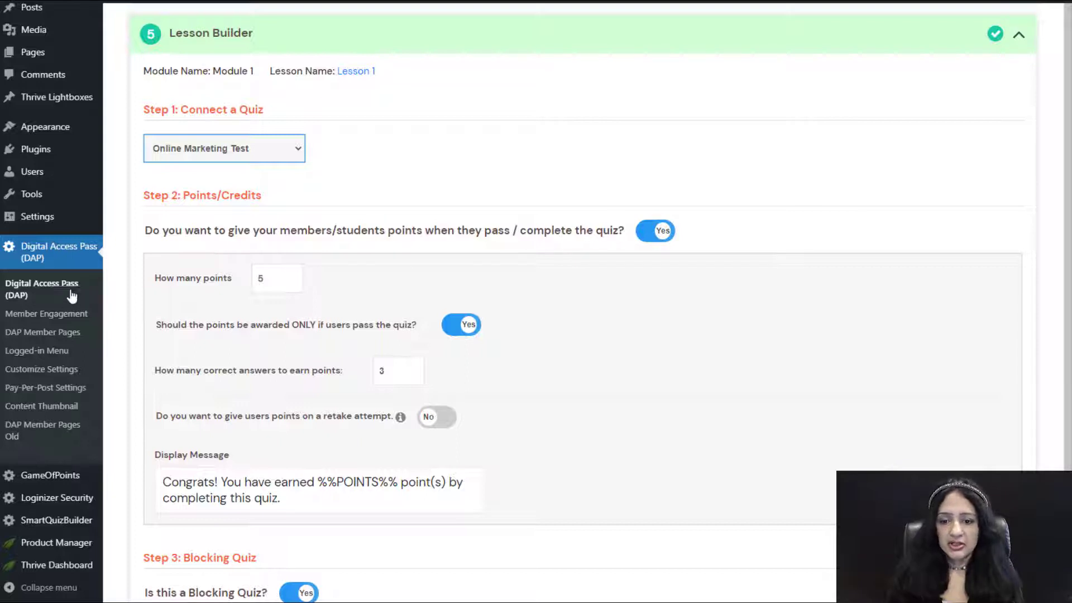
left_click(262, 284)
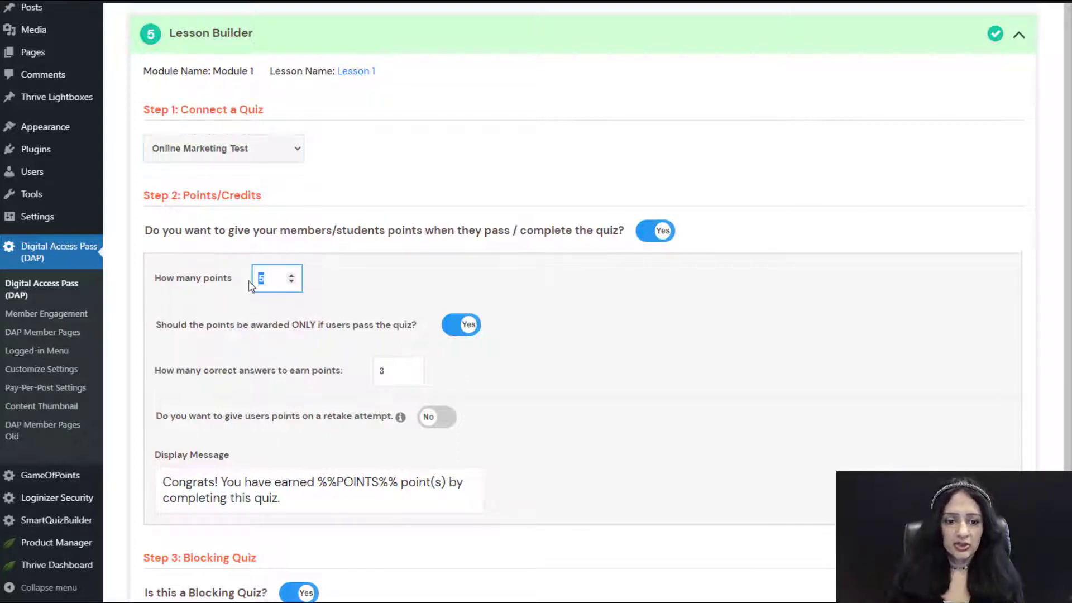
left_click(360, 286)
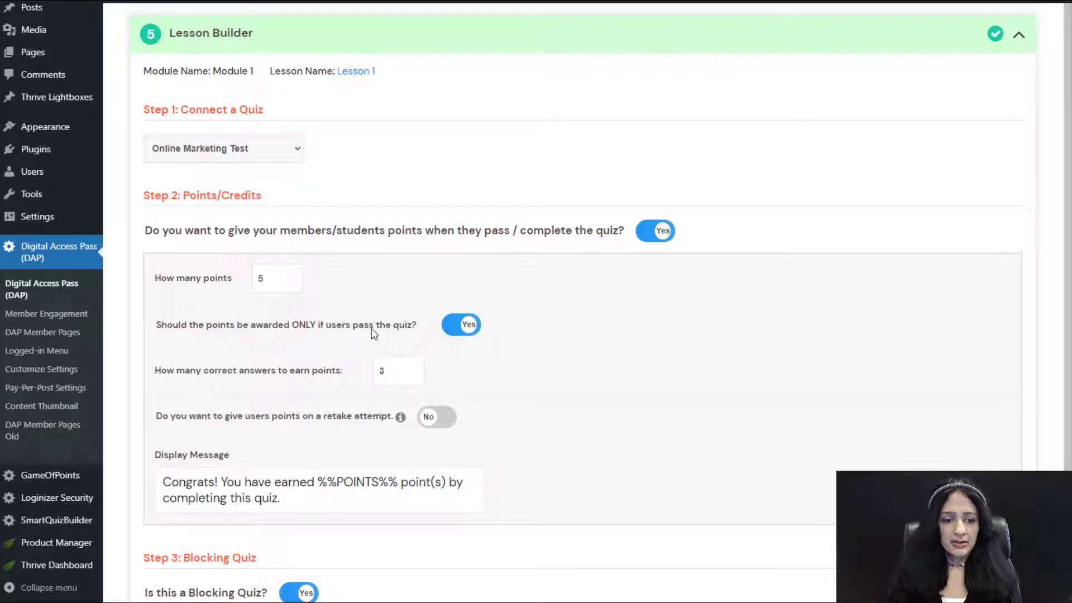
left_click(452, 333)
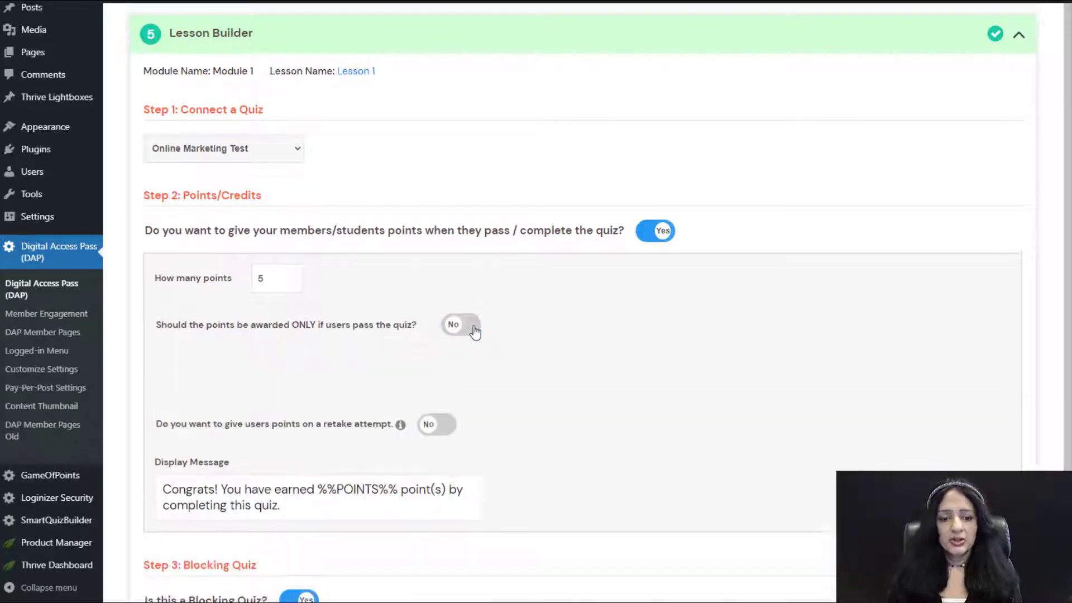
left_click(457, 330)
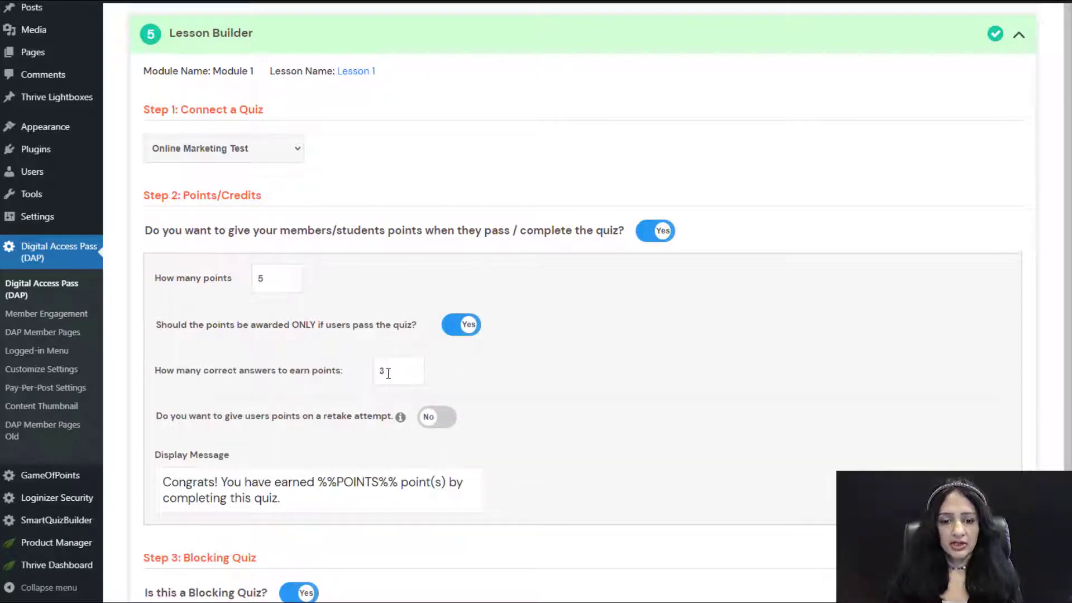
left_click_drag(386, 370, 365, 375)
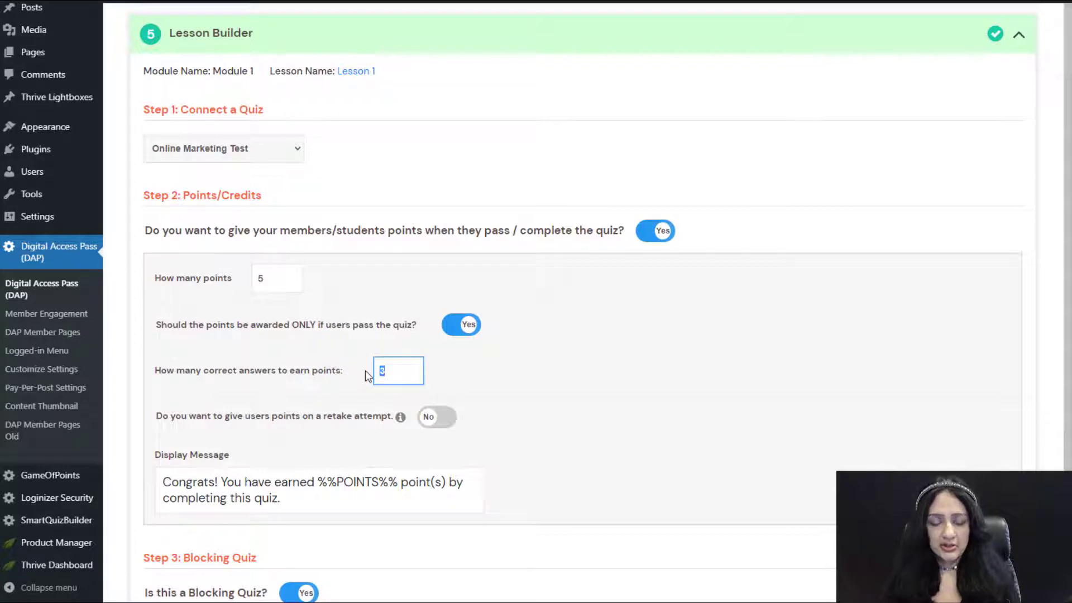
left_click(498, 380)
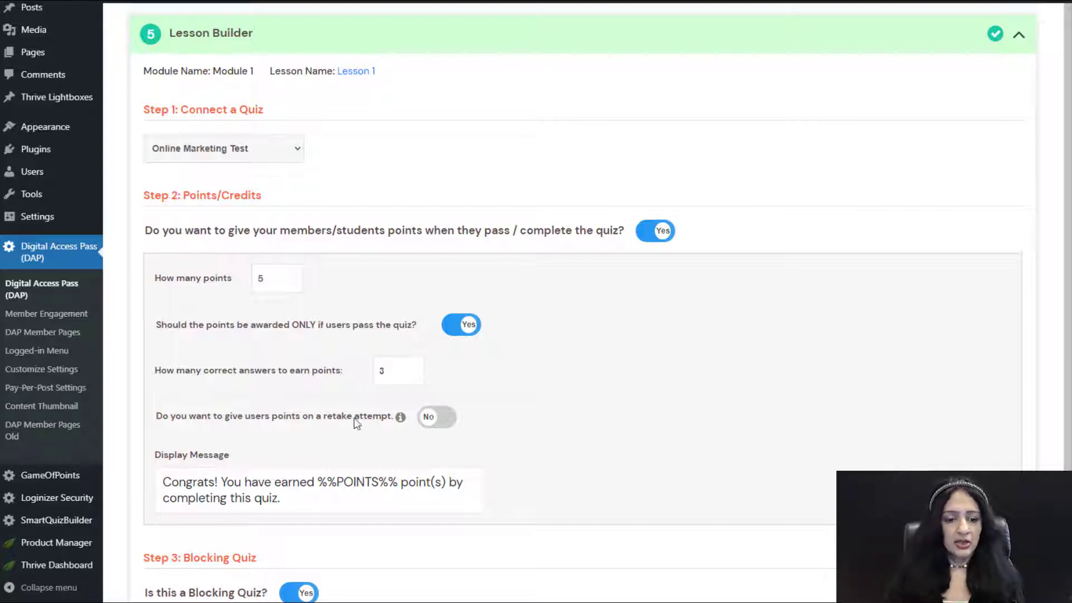
left_click(429, 422)
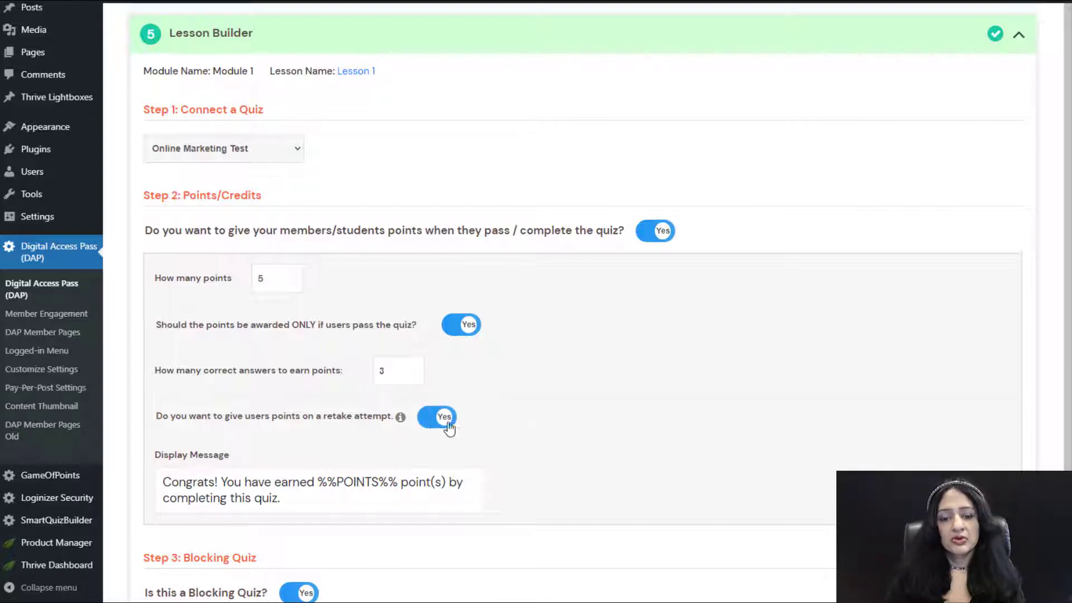
left_click(426, 423)
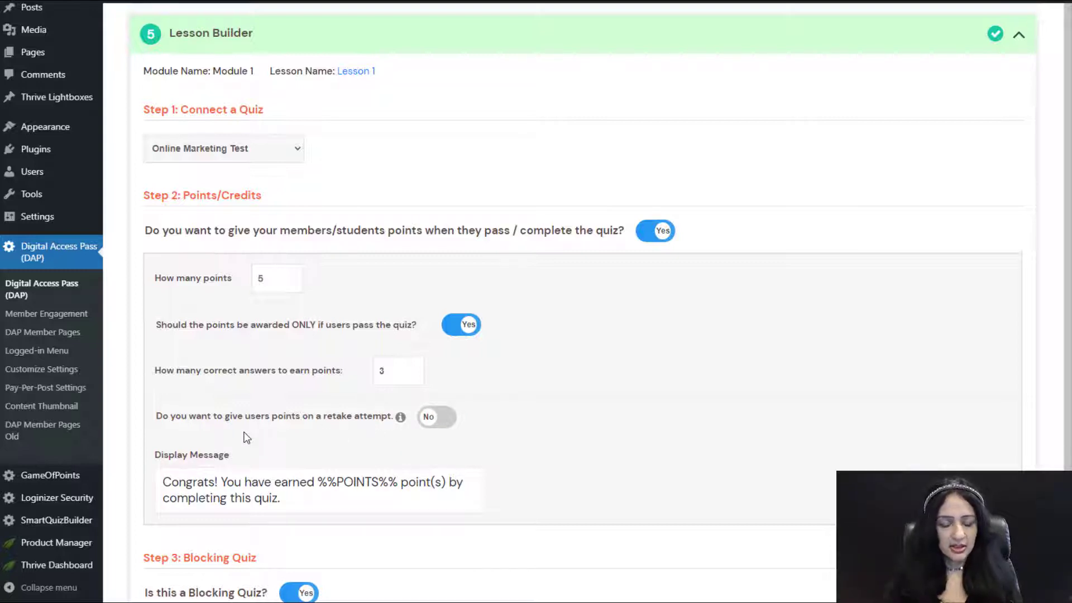
Step: Set the font size of the points display message to 13pt
left_click(279, 504)
left_click_drag(279, 504, 158, 478)
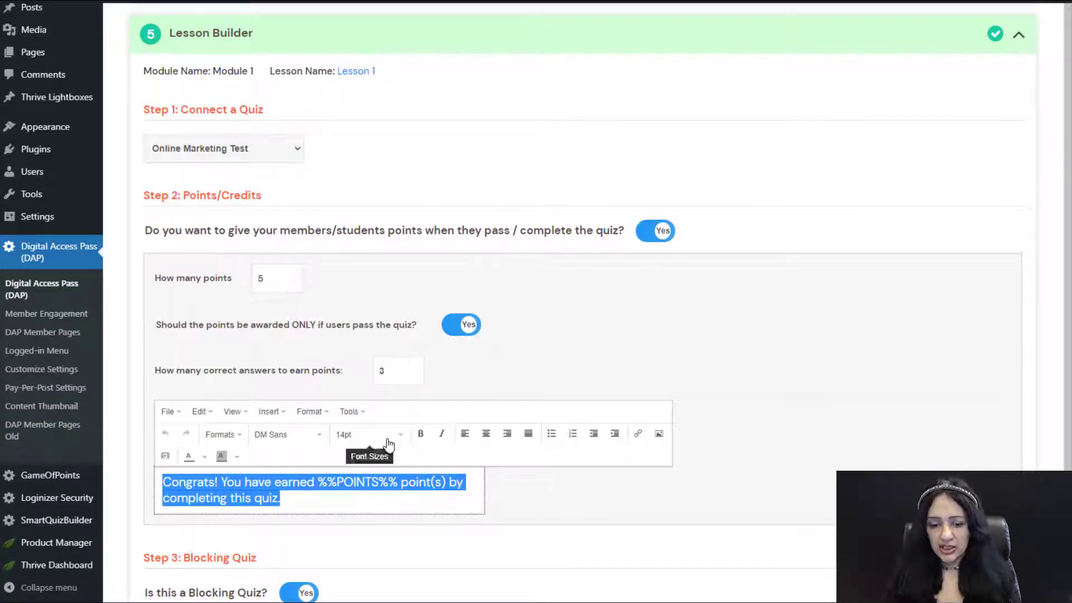
left_click(368, 434)
left_click(371, 546)
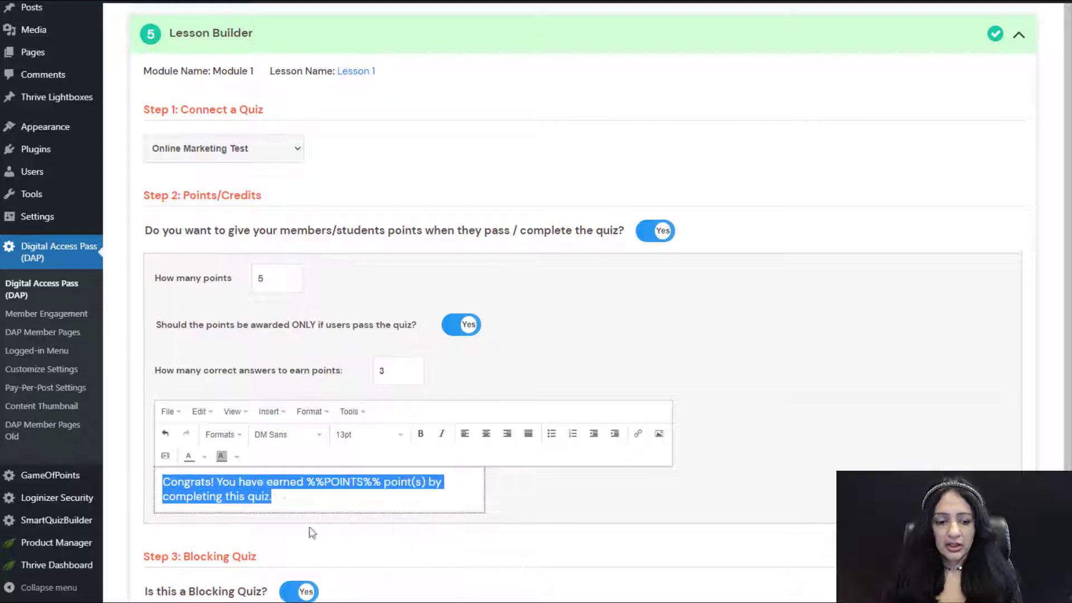
left_click(522, 498)
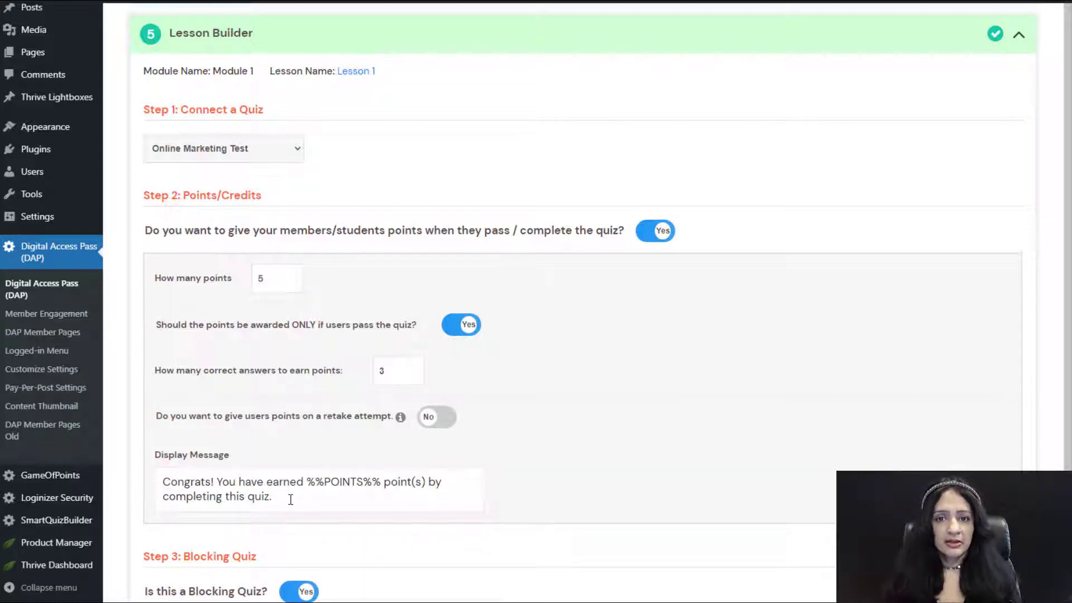
Step: Try the blocking quiz option off and back on, and inspect the unblocking criteria while keeping "Users need to pass the quiz"
scroll(300, 497, "down", 4)
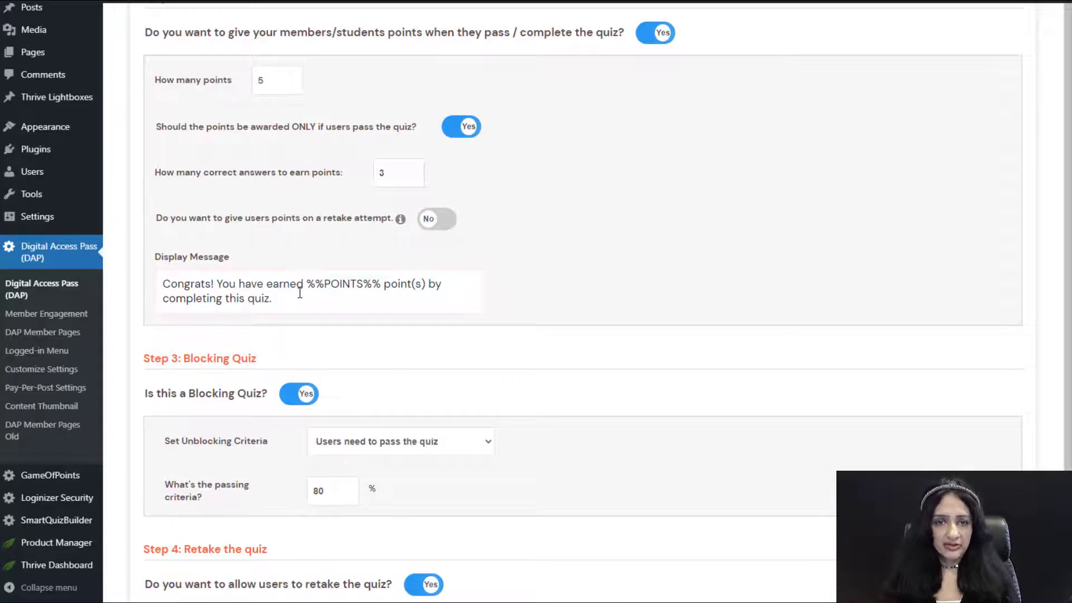
scroll(300, 293, "down", 1)
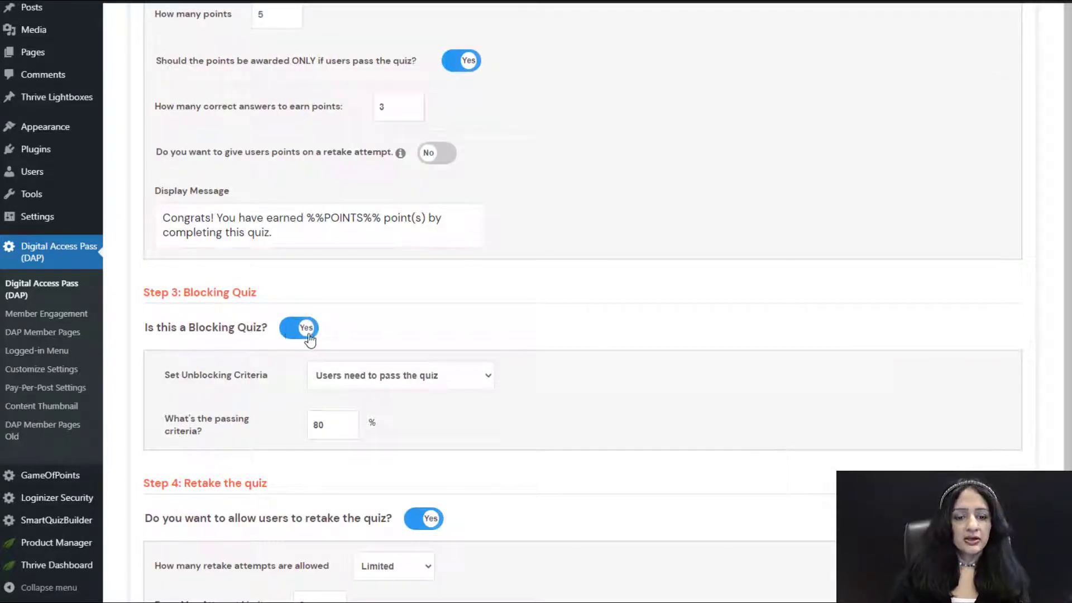
left_click(312, 335)
left_click(311, 334)
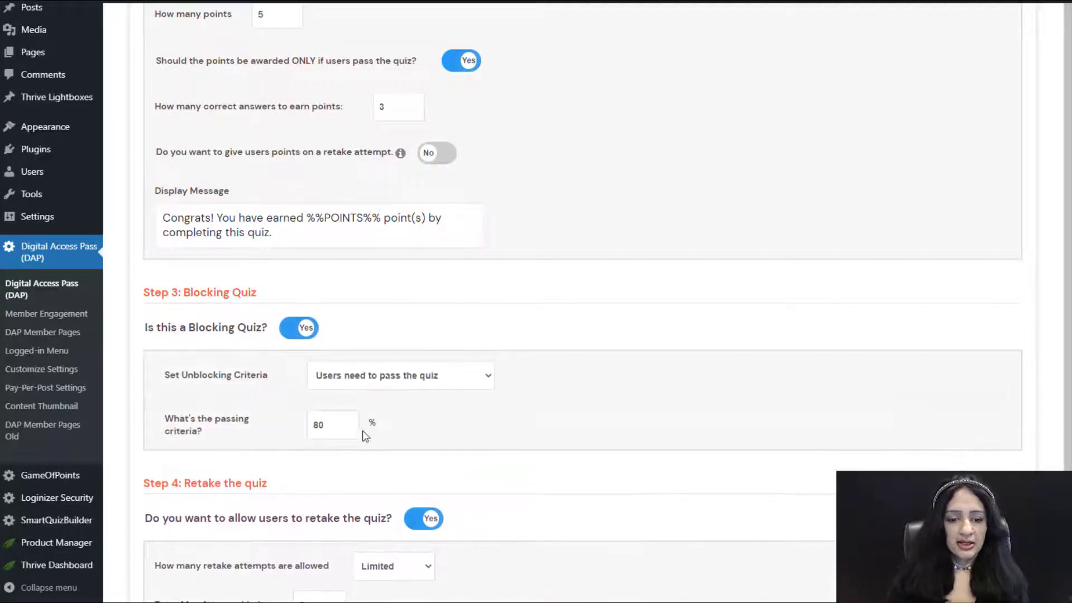
left_click(385, 385)
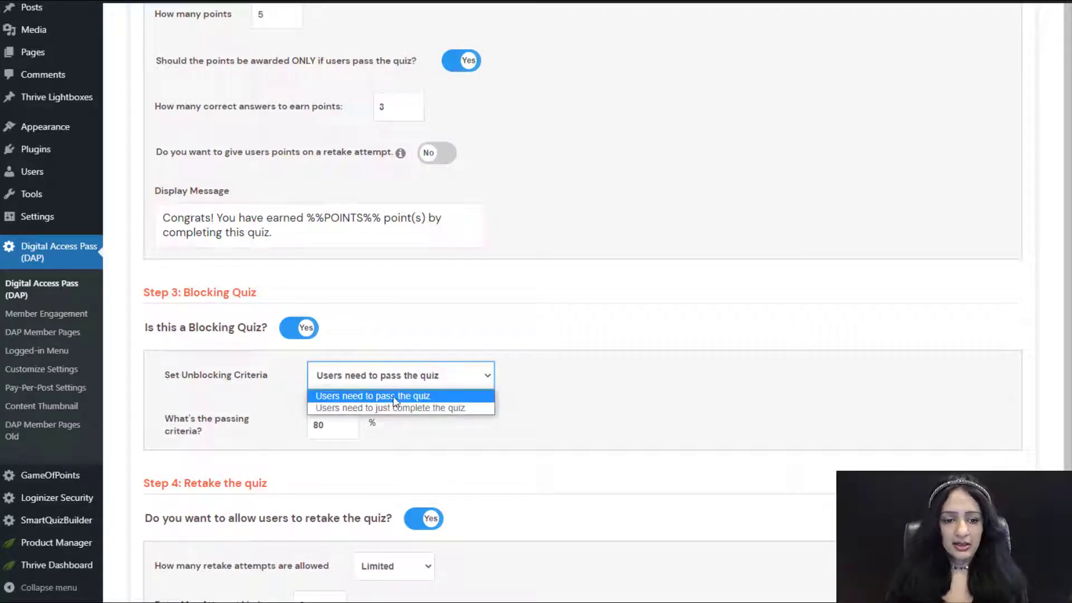
left_click(606, 391)
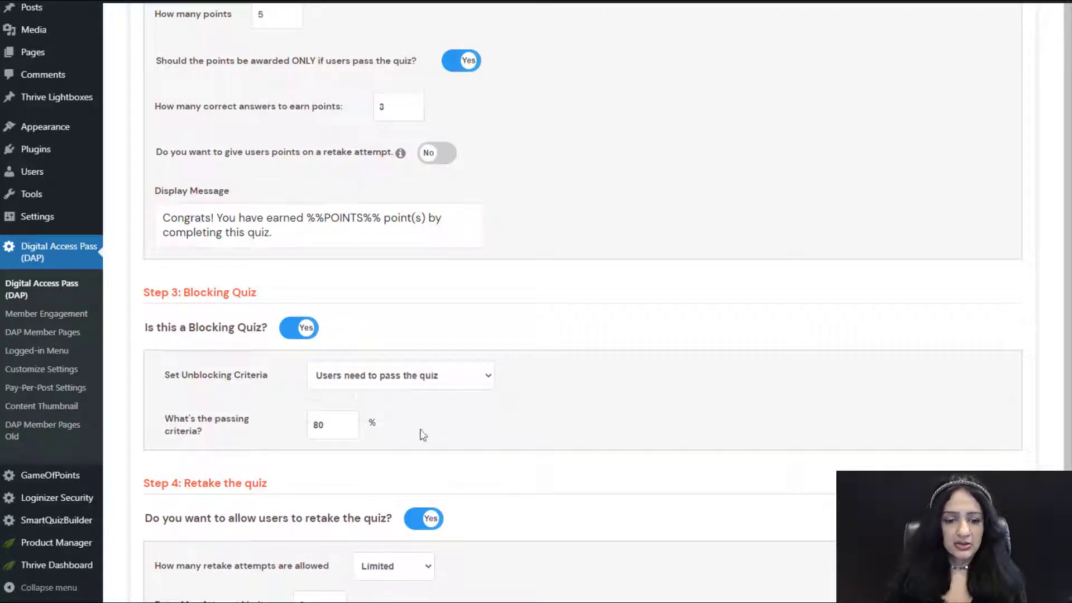
Step: Try the unblocking criteria "Users need to just complete the quiz" and restore "Users need to pass the quiz" with an 80% passing criteria
left_click(349, 428)
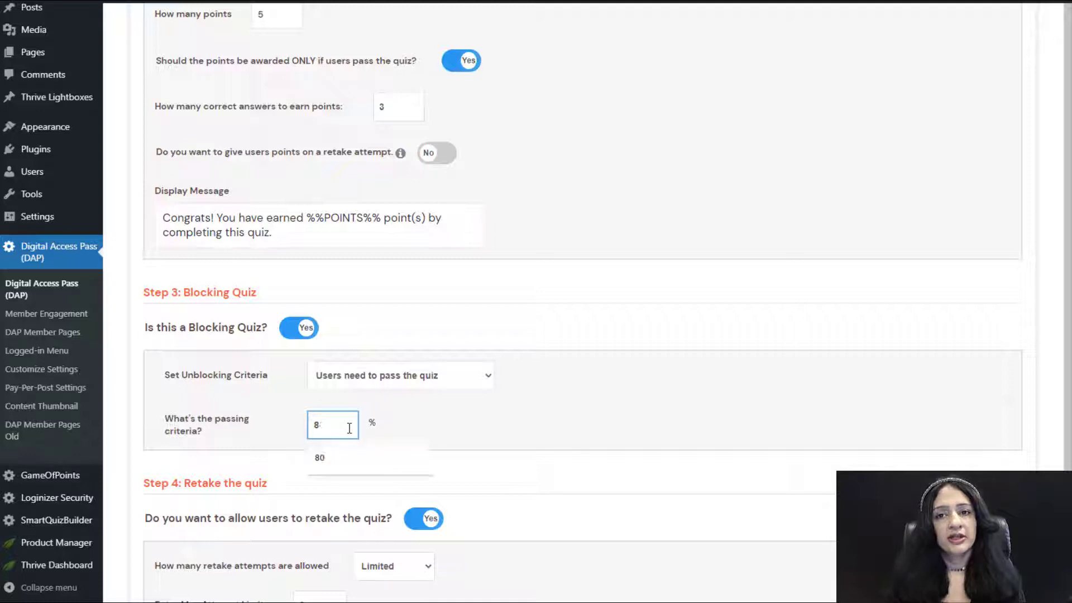
left_click(398, 431)
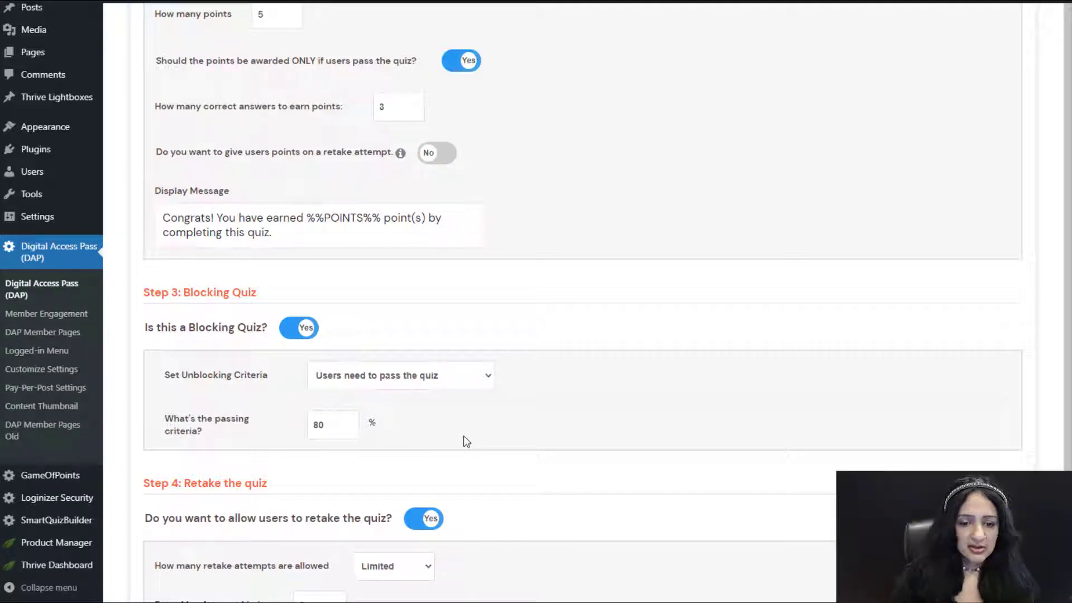
left_click(392, 377)
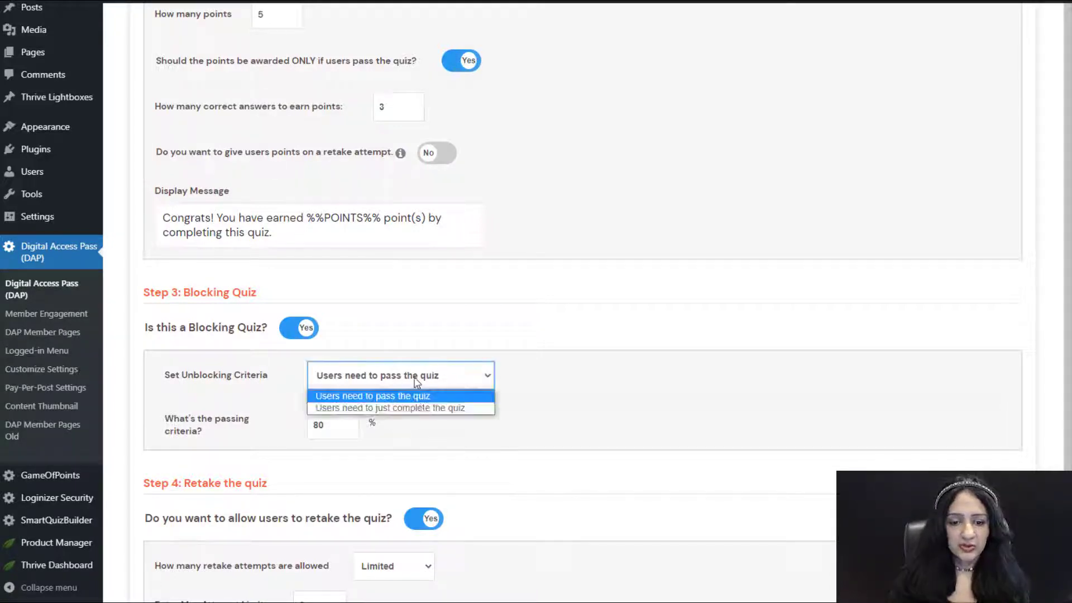
left_click(413, 409)
left_click(407, 377)
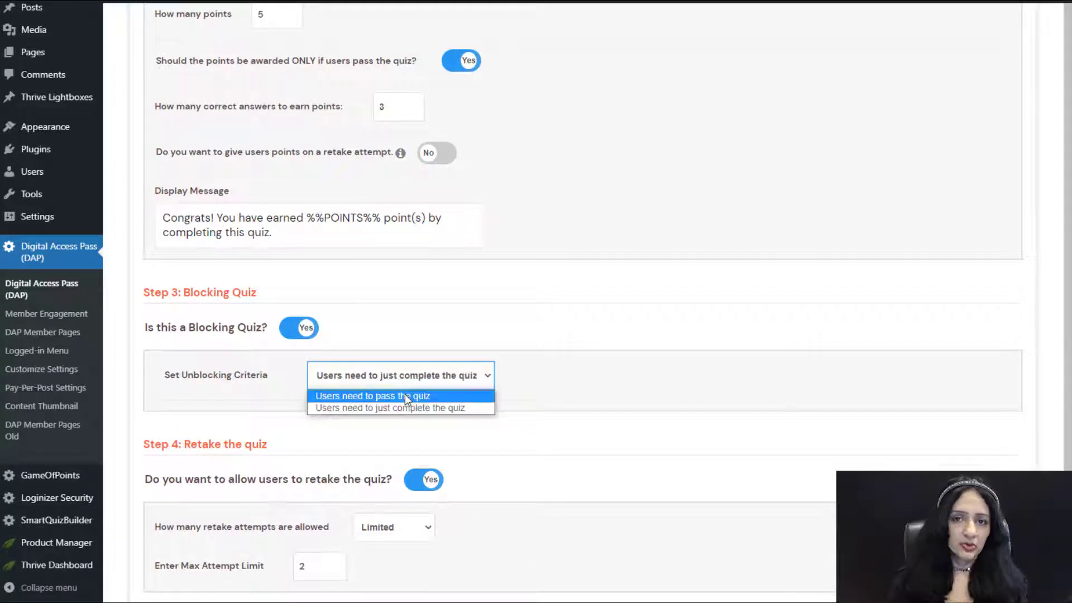
left_click(404, 396)
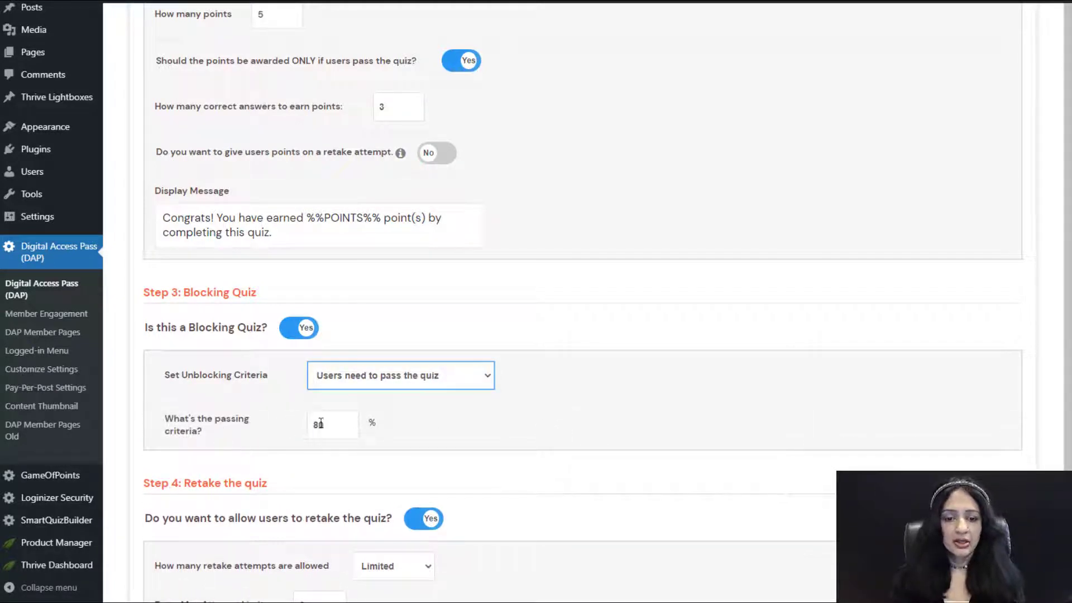
double_click(338, 421)
left_click(454, 446)
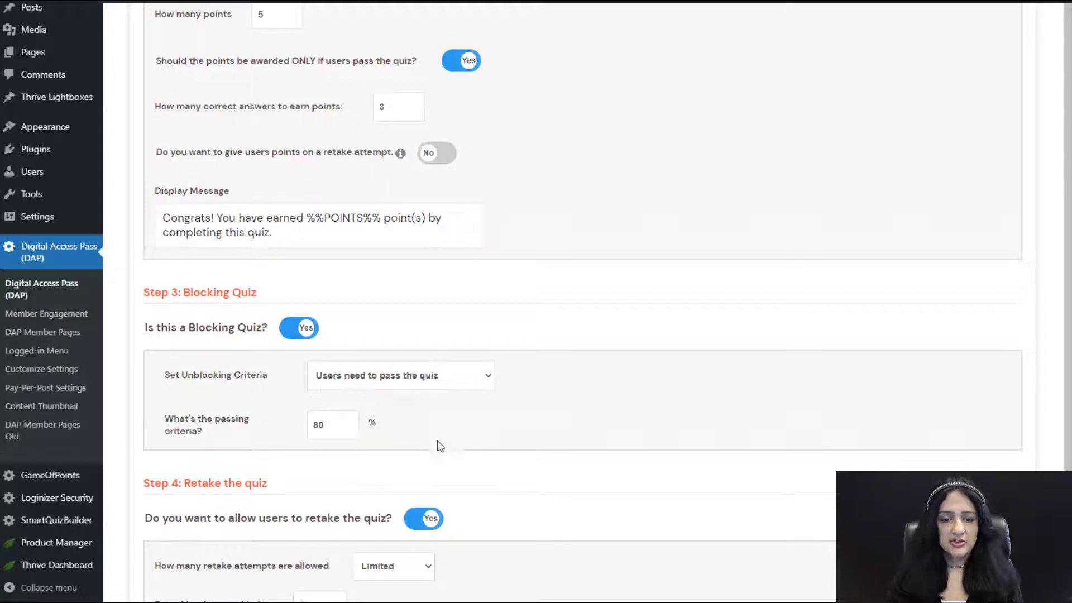
Step: Try quiz retakes off and on, and unlimited retake attempts, restoring Limited with a maximum attempt limit of 2
scroll(408, 437, "down", 2)
scroll(409, 437, "down", 2)
left_click(424, 305)
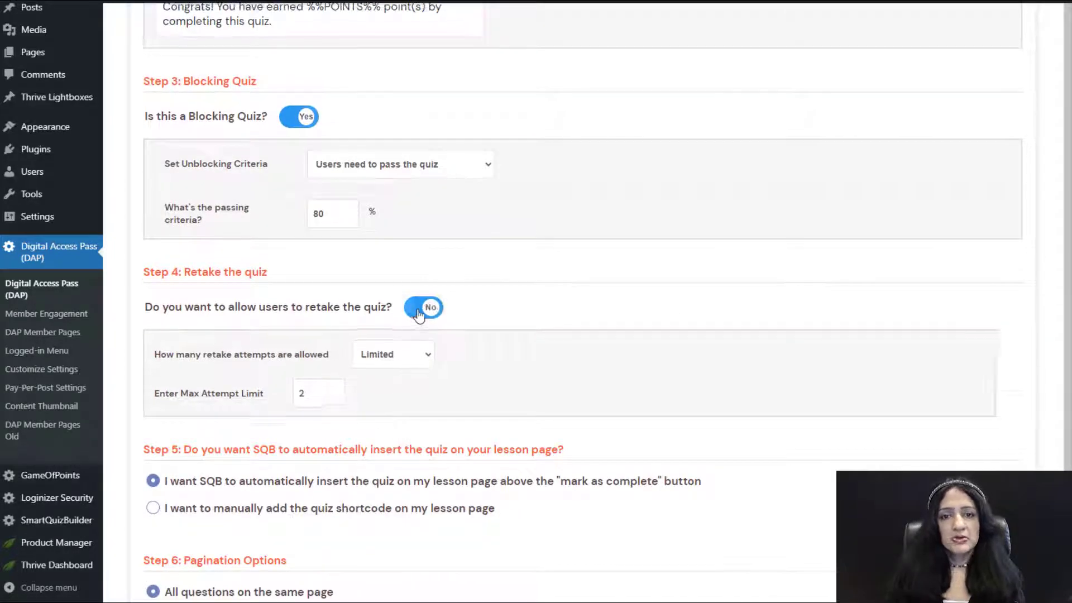
left_click(423, 393)
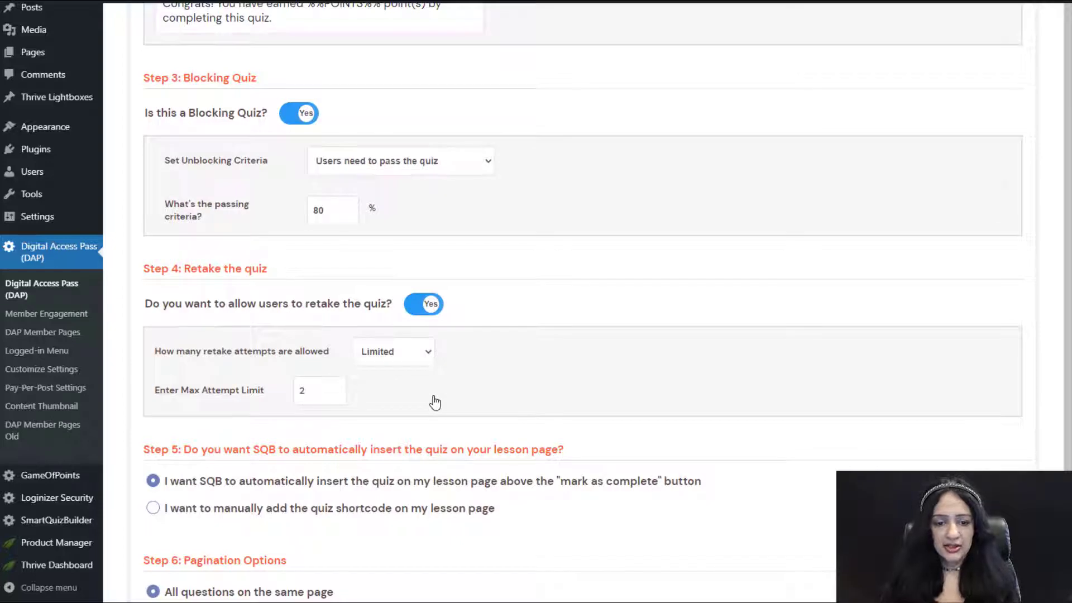
left_click(402, 353)
left_click(407, 371)
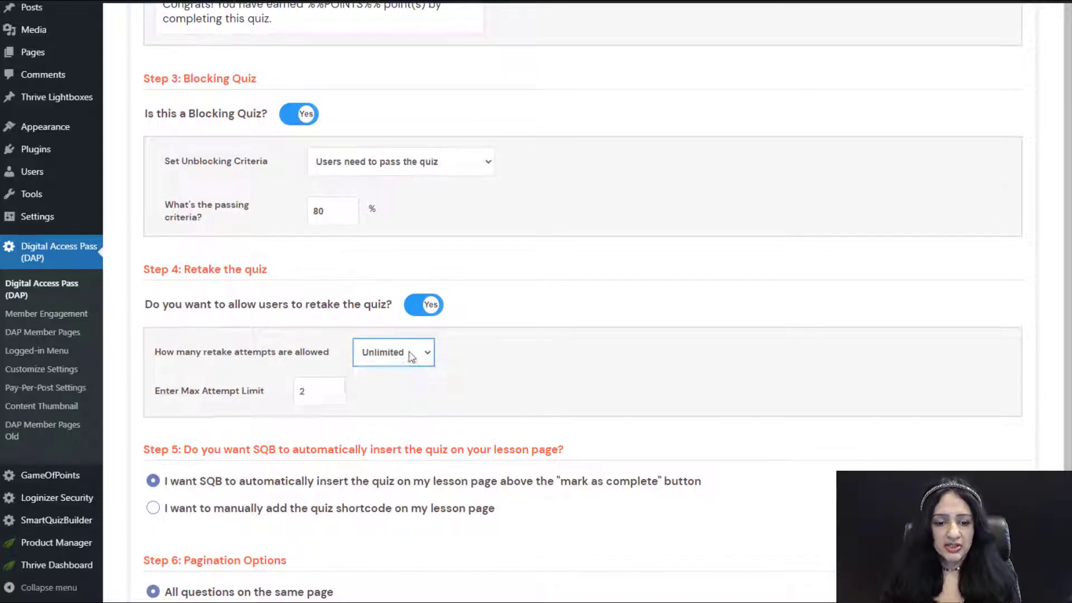
left_click(402, 381)
left_click(393, 417)
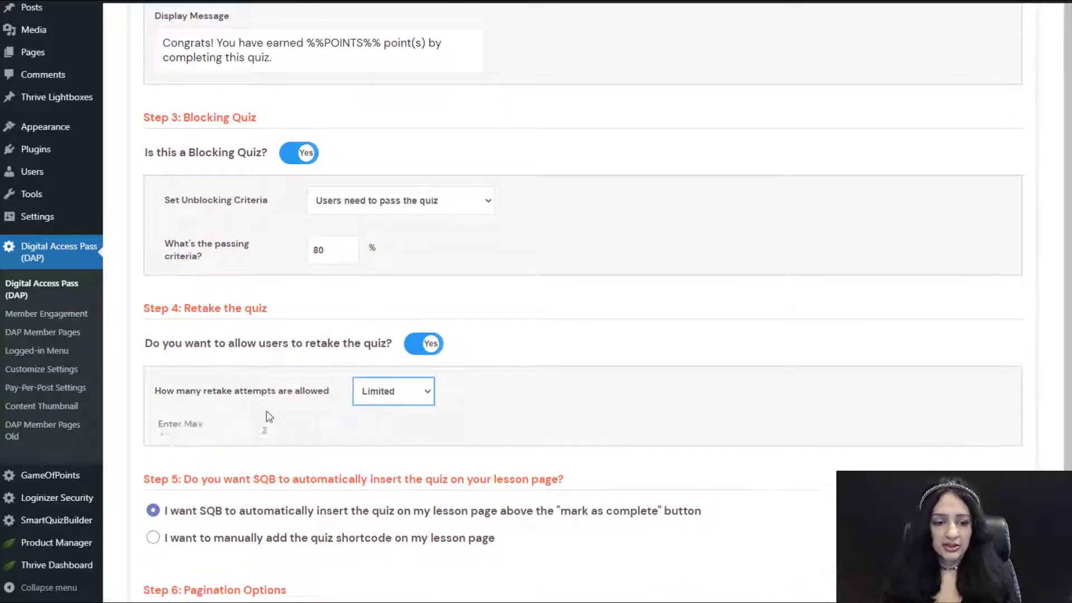
left_click(306, 430)
left_click(493, 436)
Step: Disallow users from retaking the Lesson 1 quiz
scroll(493, 436, "down", 1)
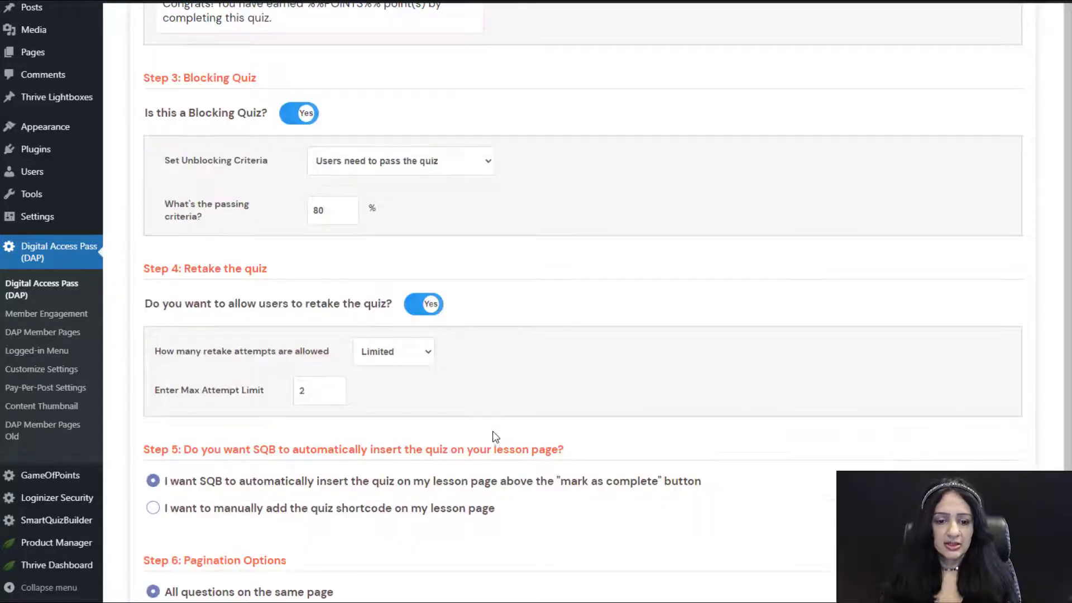
scroll(331, 394, "down", 2)
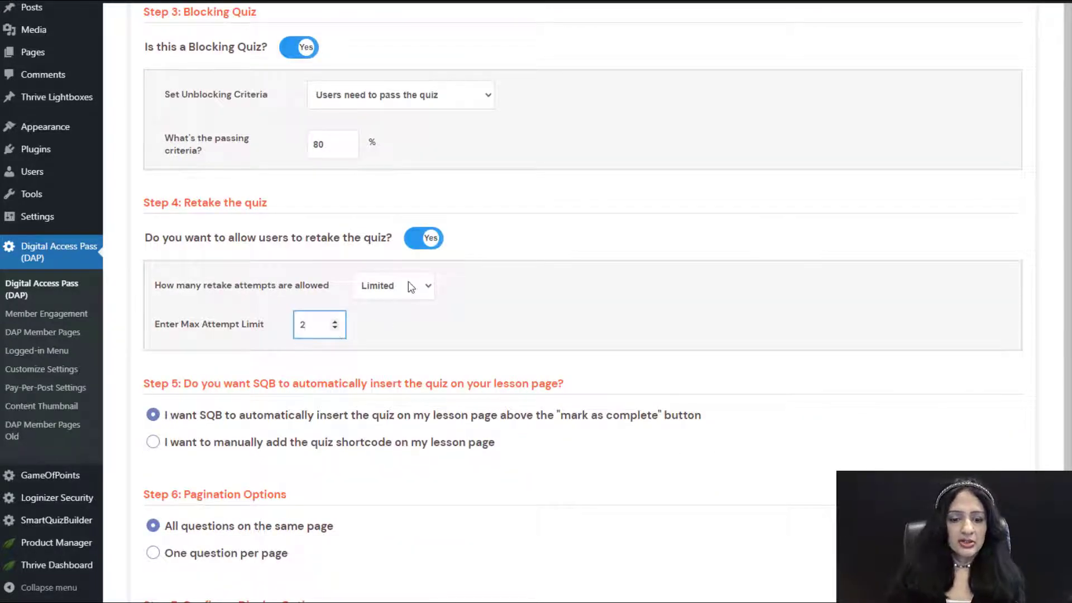
left_click(422, 240)
Step: Copy the quiz shortcode [SmartQuizBuilder id=2][/SmartQuizBuilder], keeping automatic insertion above the "mark as complete" button
scroll(569, 312, "down", 3)
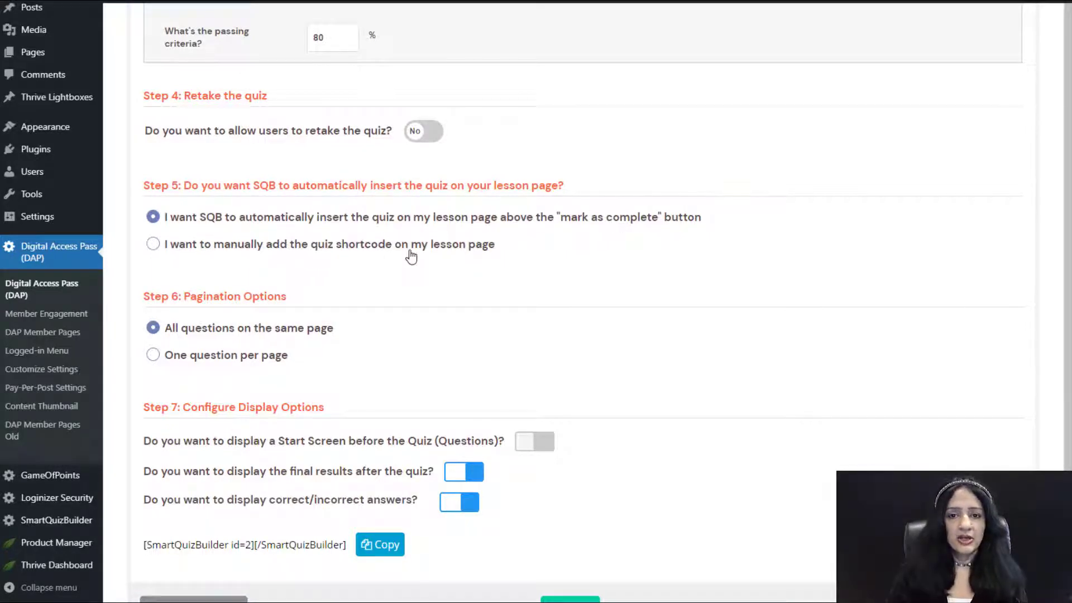
scroll(489, 258, "down", 1)
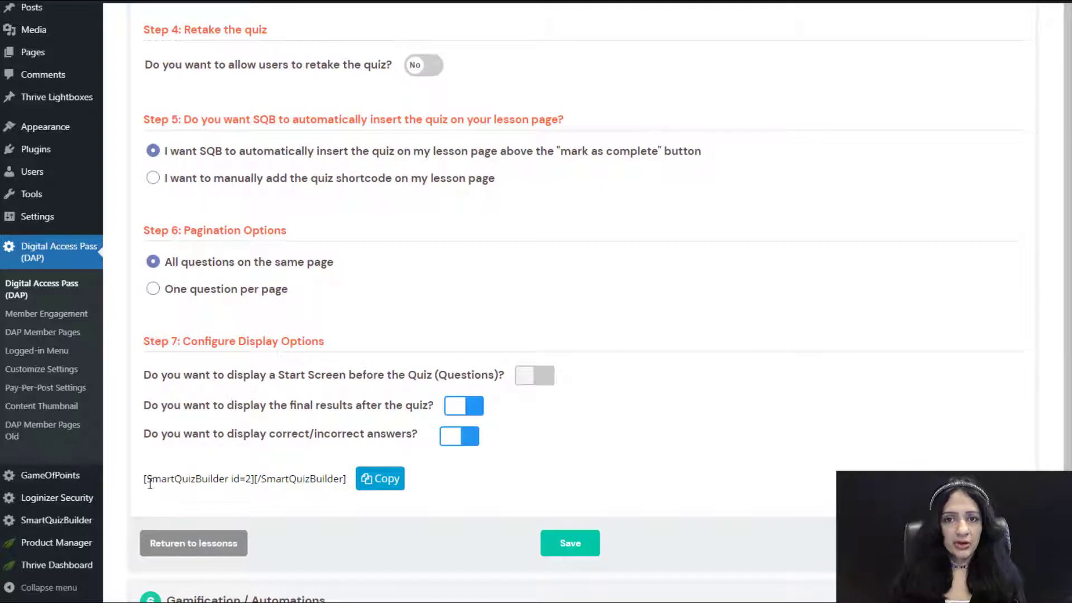
left_click_drag(145, 481, 346, 479)
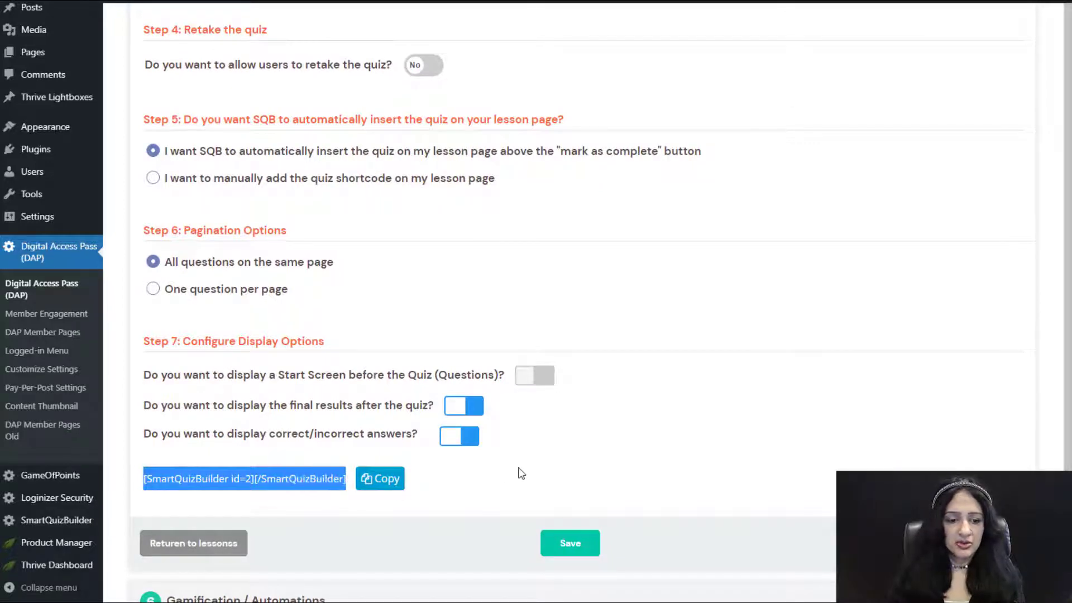
left_click(394, 478)
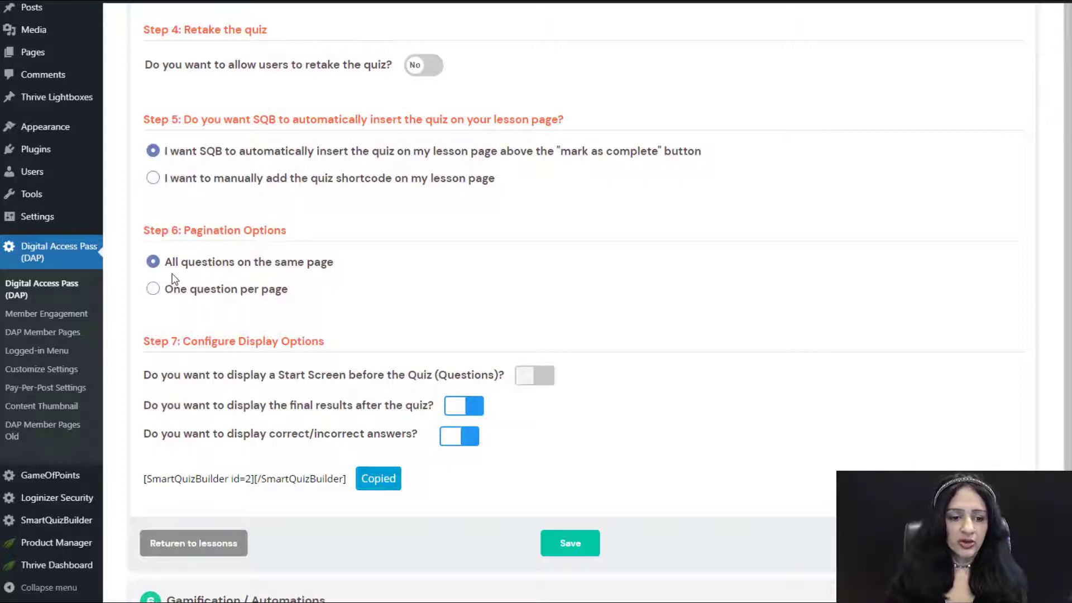
Step: Try the start screen on, and the final results and correct/incorrect answers displays off, restoring all three display options
scroll(333, 281, "down", 1)
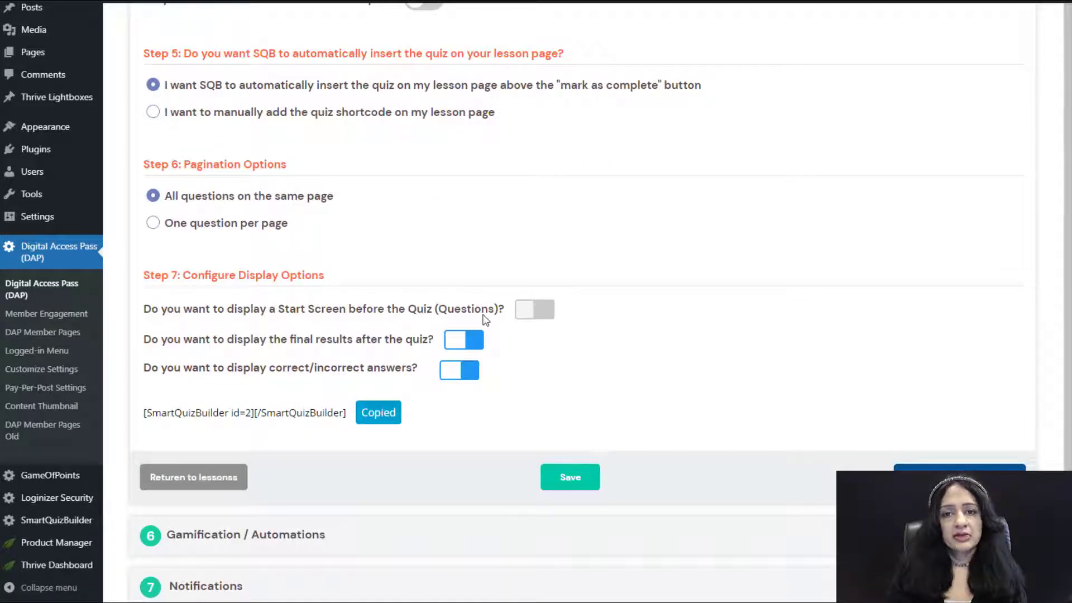
left_click(525, 315)
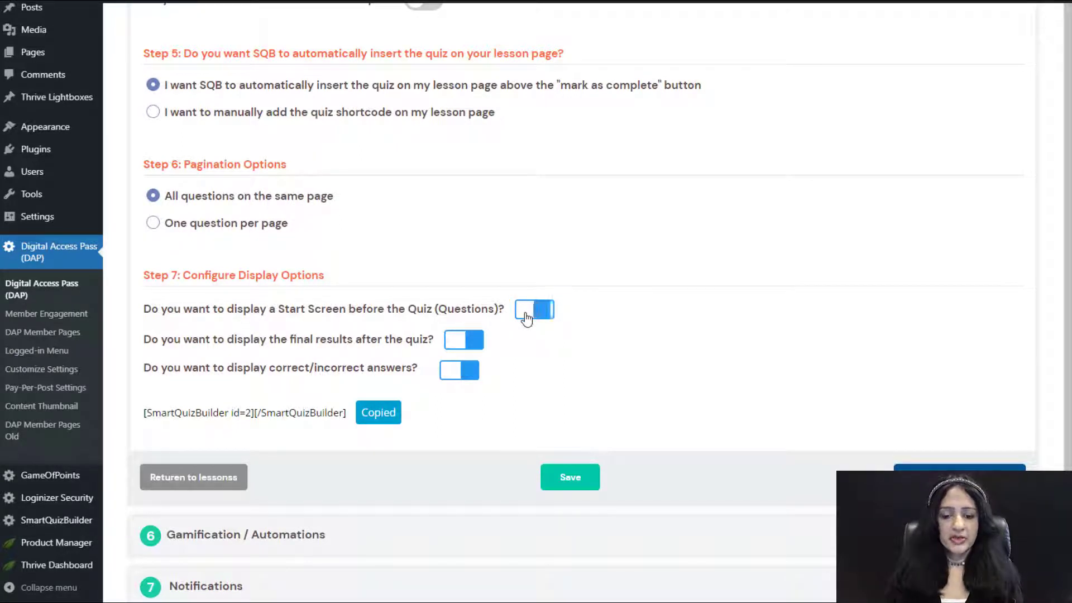
left_click(525, 317)
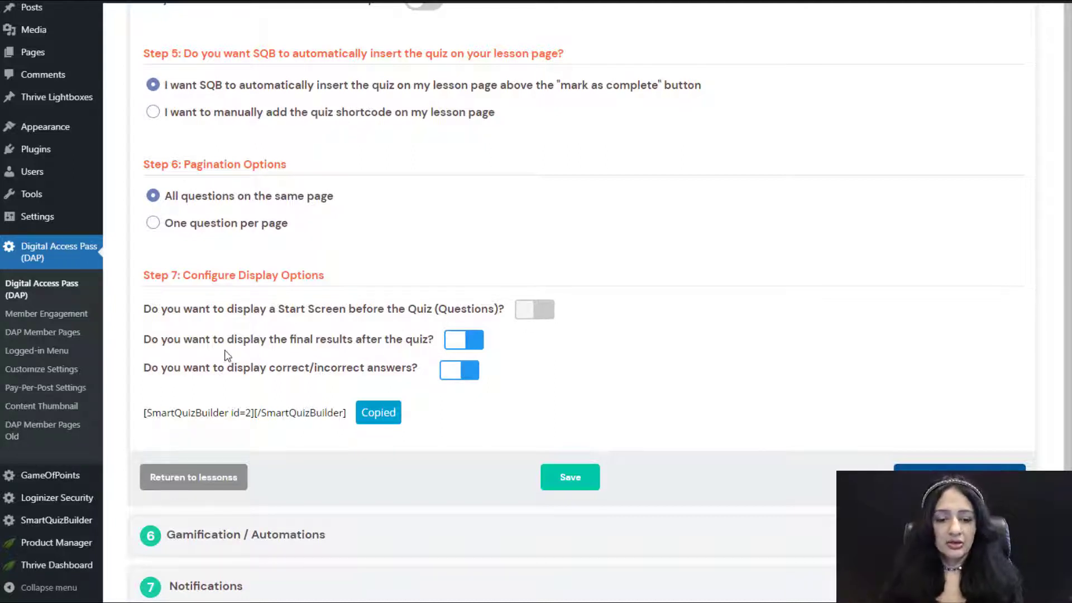
left_click(462, 346)
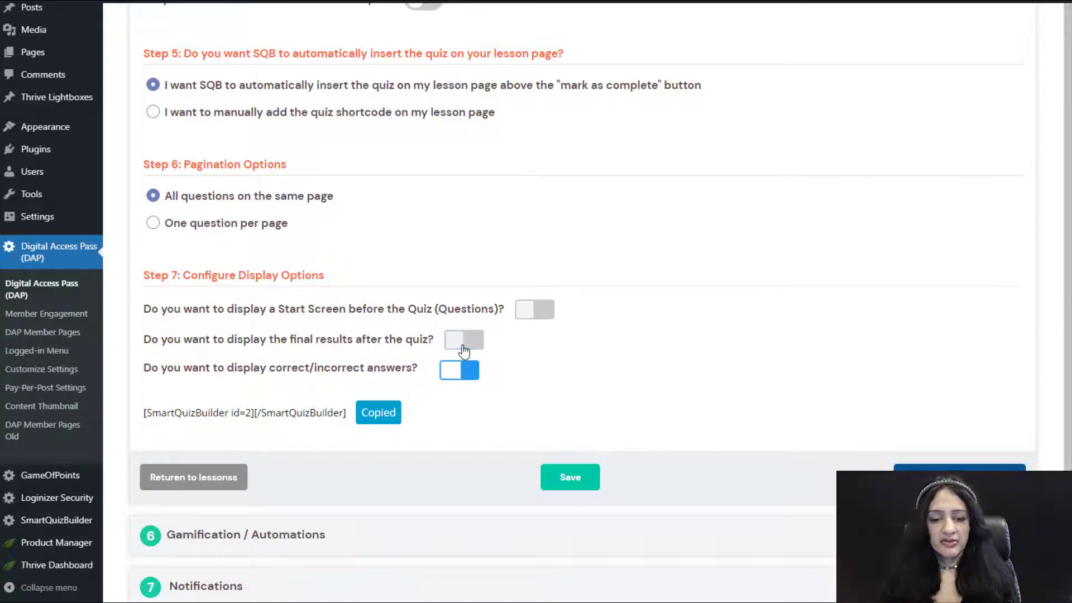
left_click(463, 348)
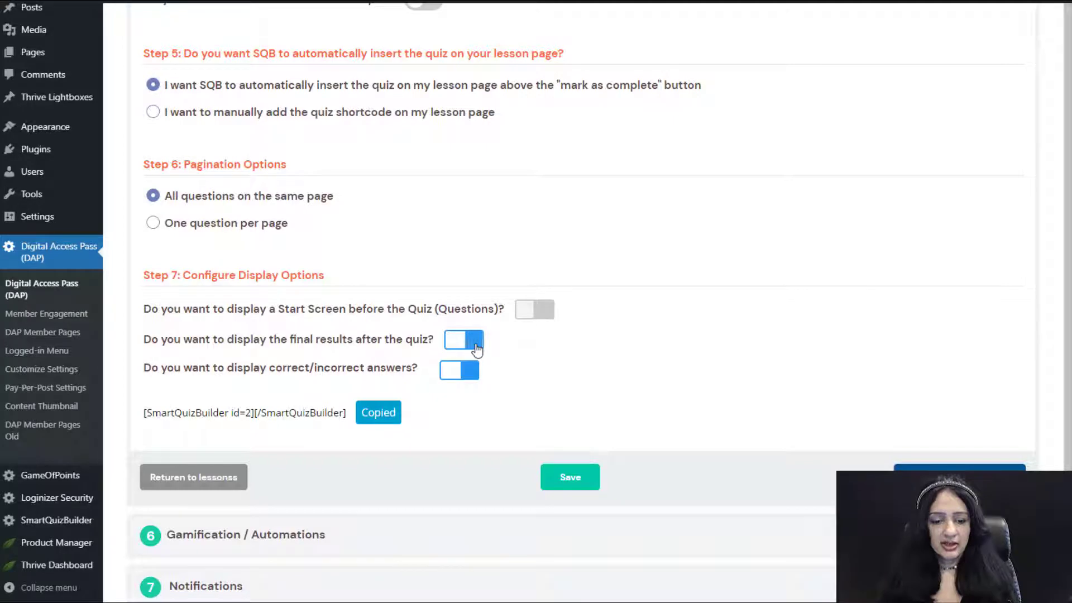
left_click(459, 378)
left_click(458, 377)
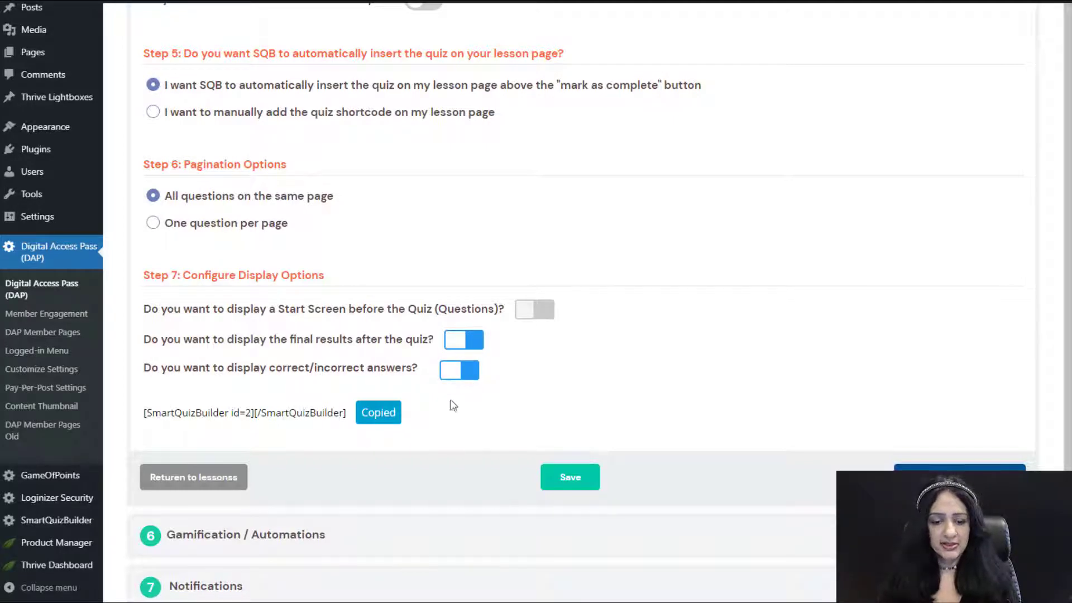
Step: Save Lesson 1's quiz settings, return to the Lesson Builder, and proceed to Gamification / Automations
left_click(568, 485)
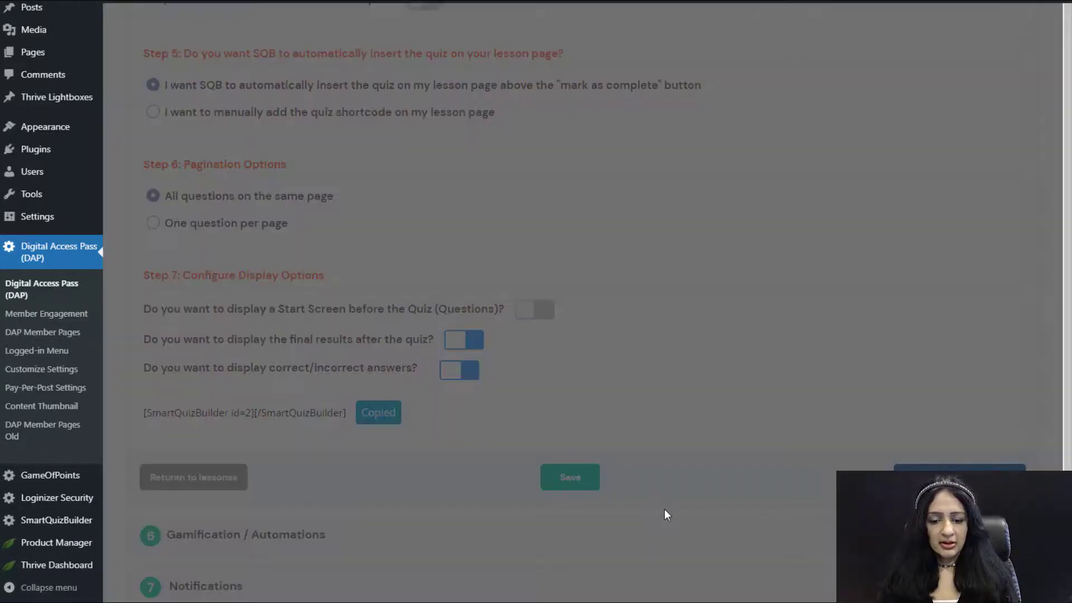
scroll(667, 515, "down", 1)
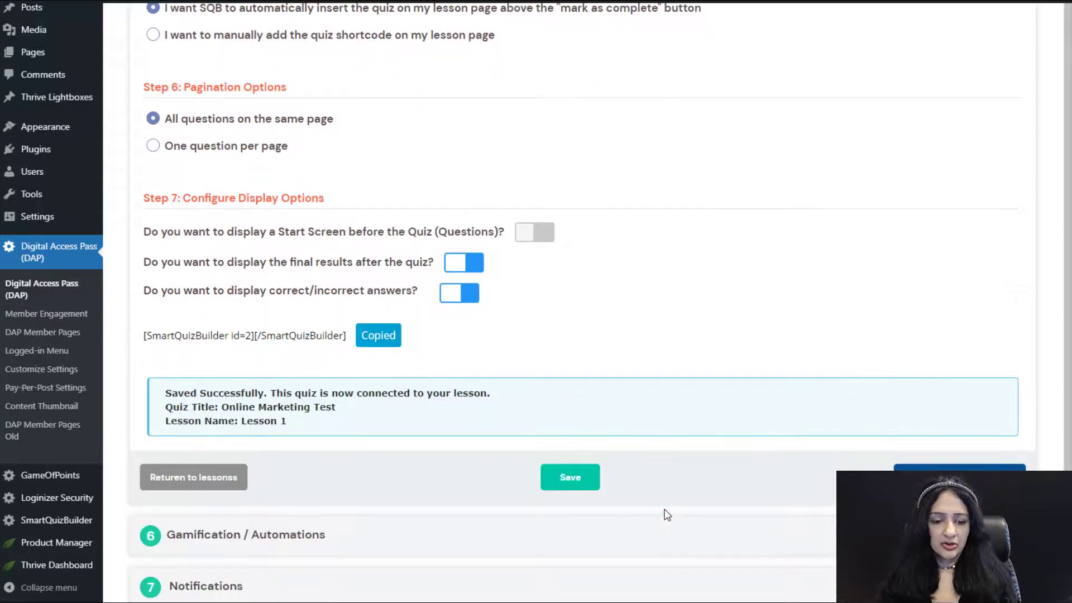
left_click(960, 478)
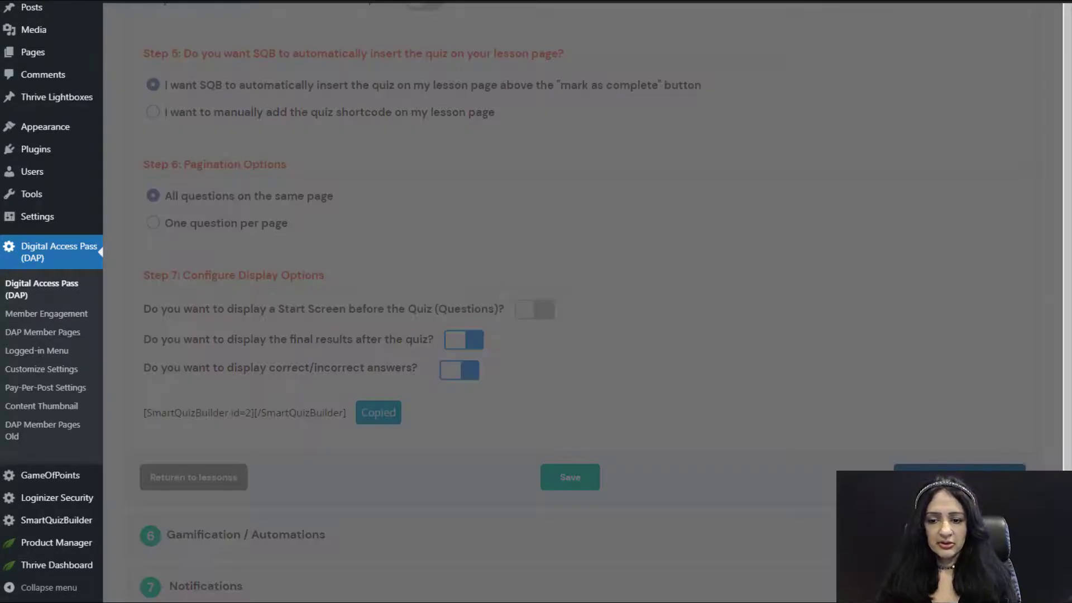
scroll(570, 367, "up", 5)
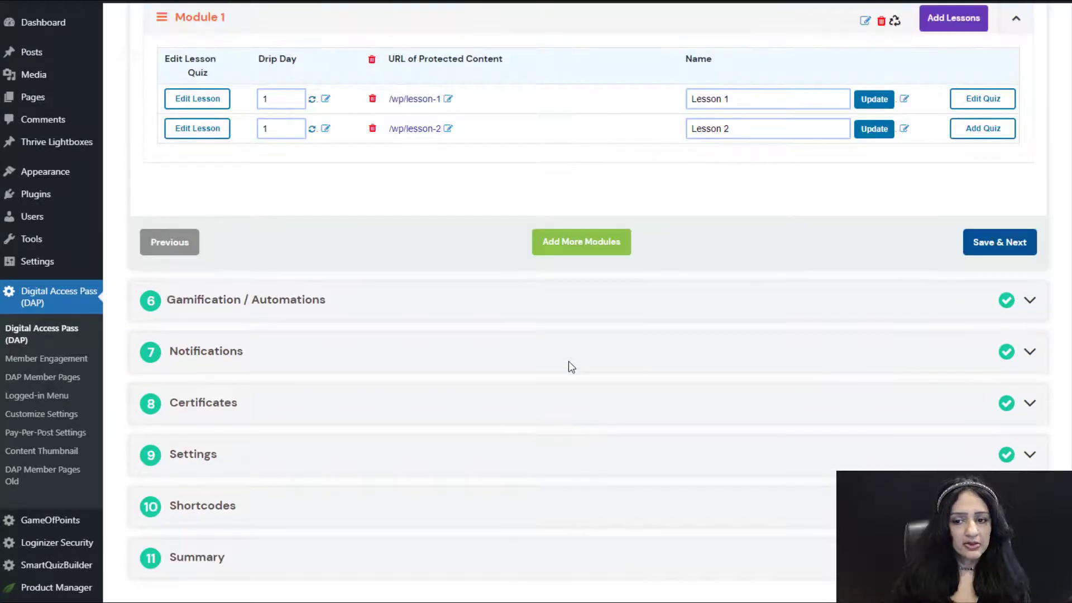
scroll(988, 104, "up", 1)
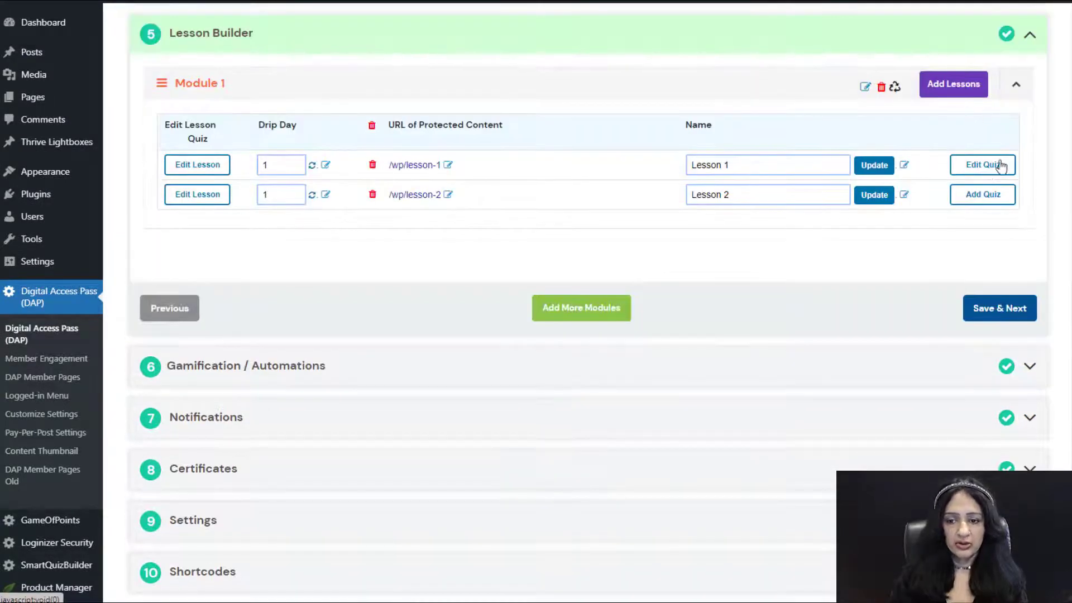
left_click(983, 310)
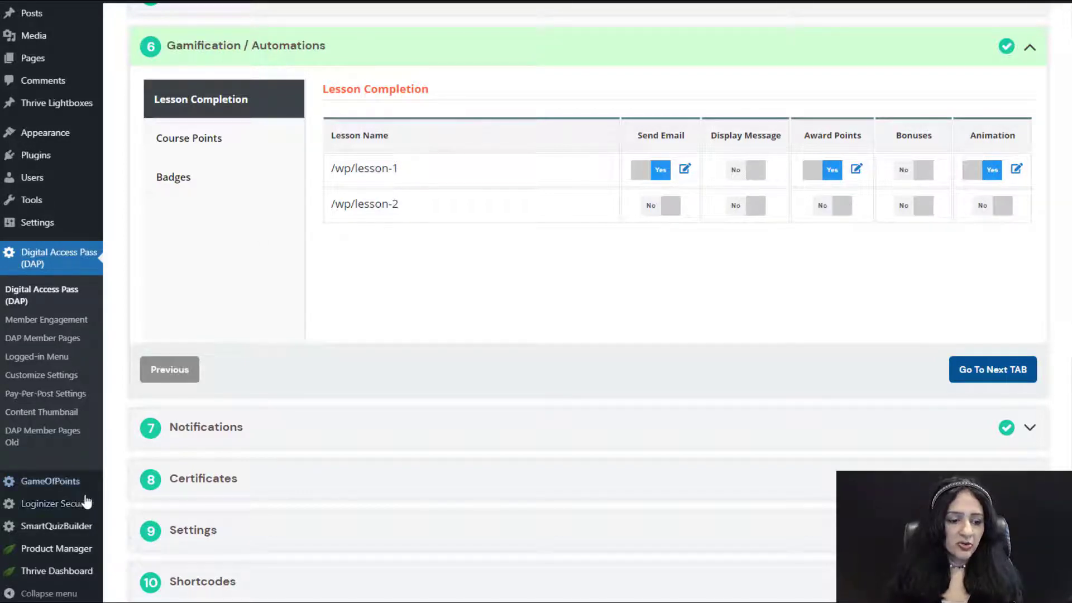
Step: Open the GameOfPoints Award Points page in a new browser tab
mouse_move(78, 489)
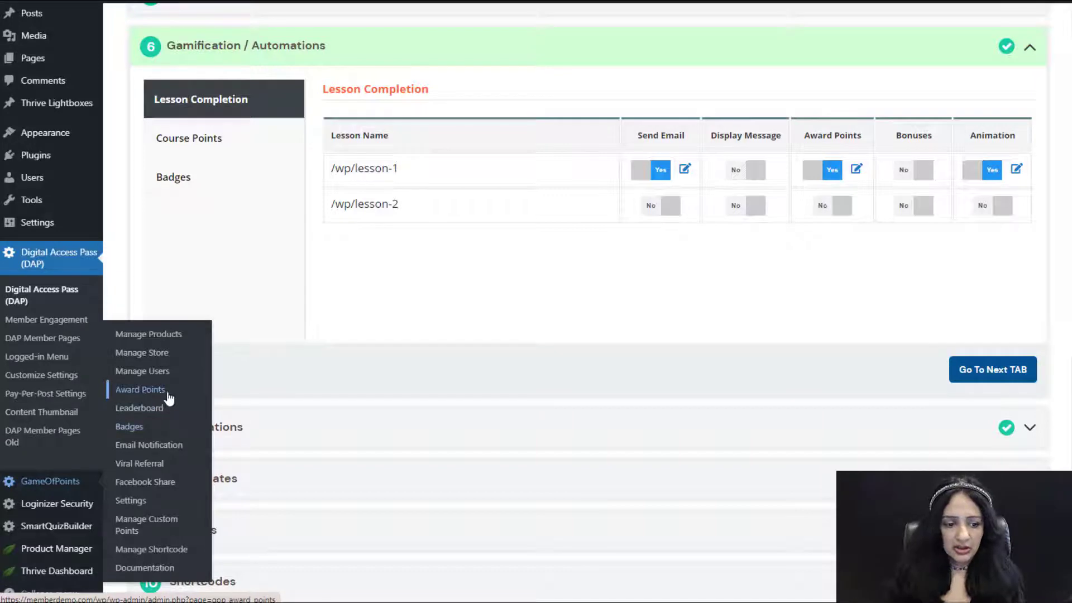
right_click(150, 395)
left_click(150, 400)
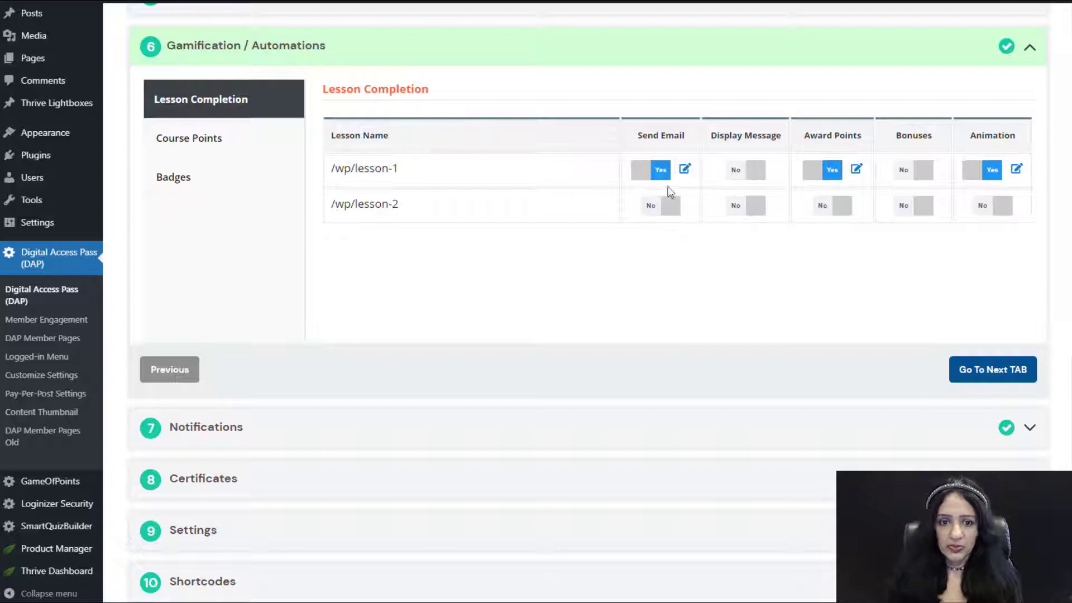
Step: Switch Lesson 1's completion email off and back on, and save its existing subject and body
left_click(652, 172)
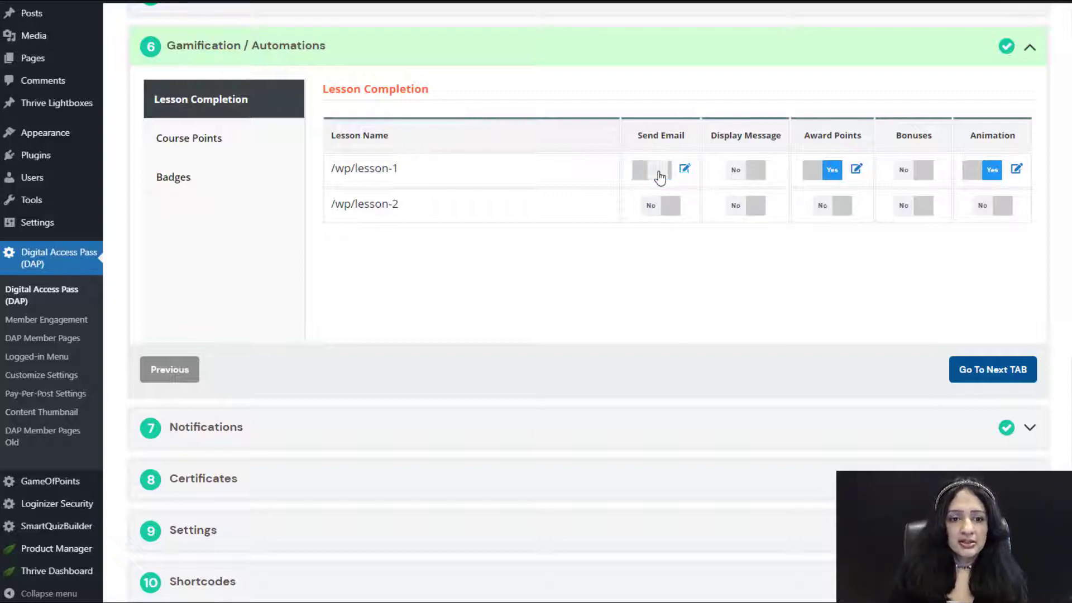
left_click(668, 173)
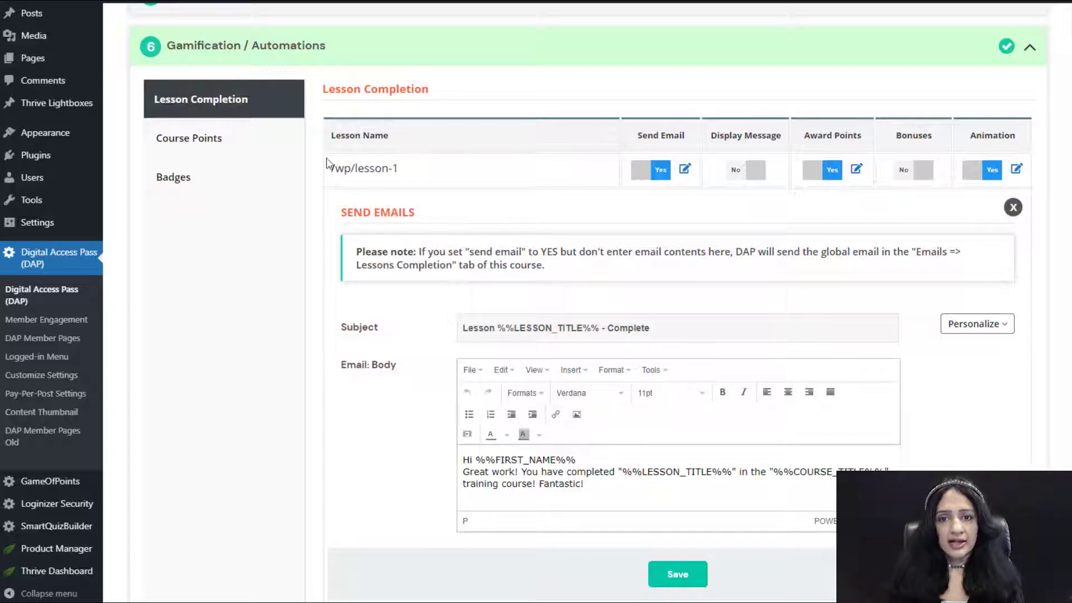
scroll(435, 430, "down", 2)
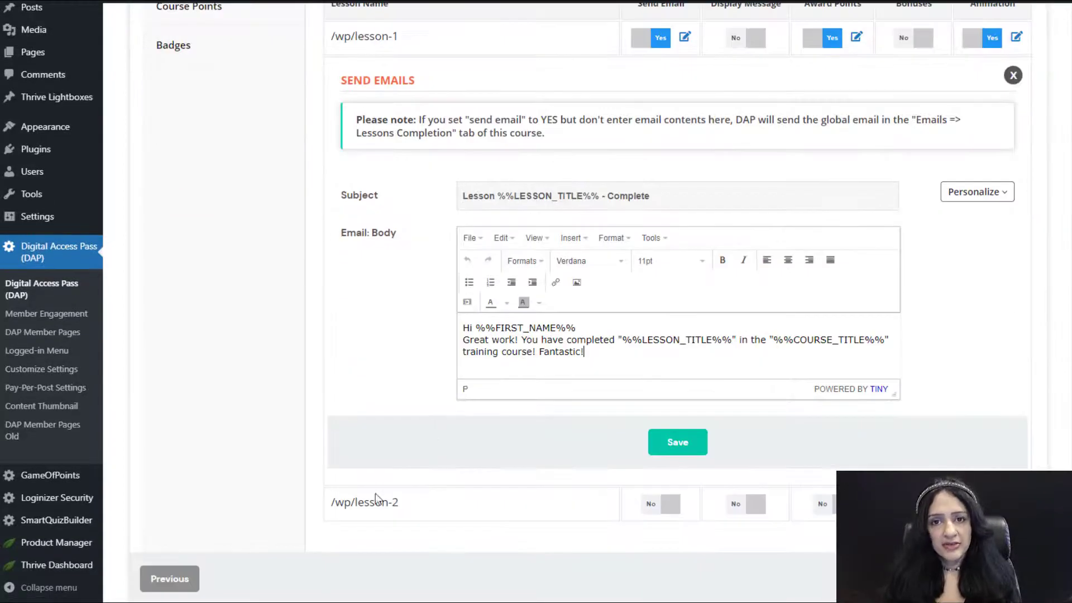
scroll(408, 374, "up", 1)
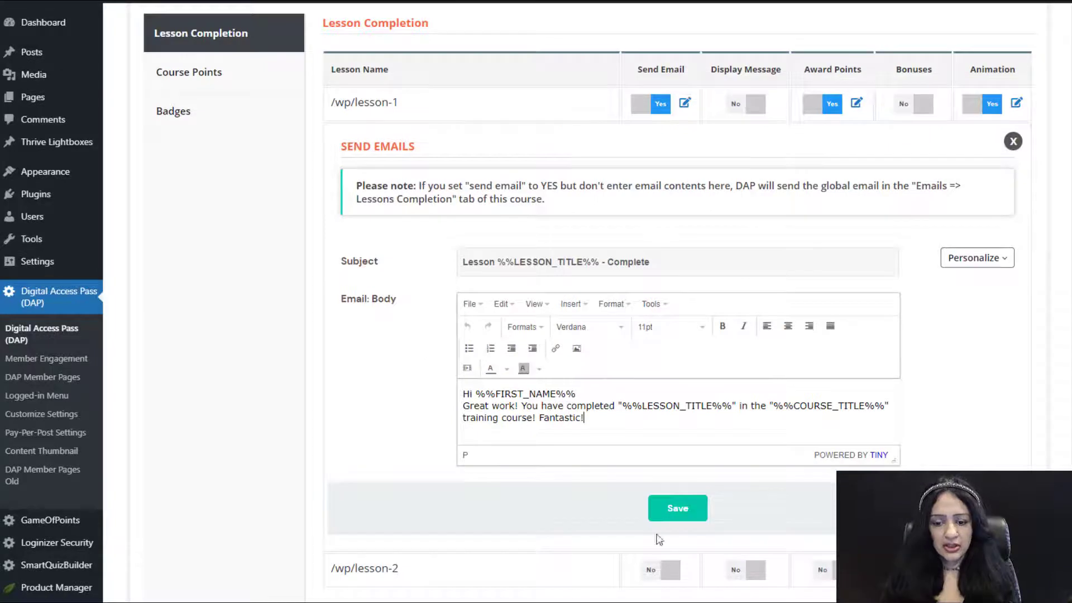
left_click(684, 517)
scroll(781, 385, "up", 1)
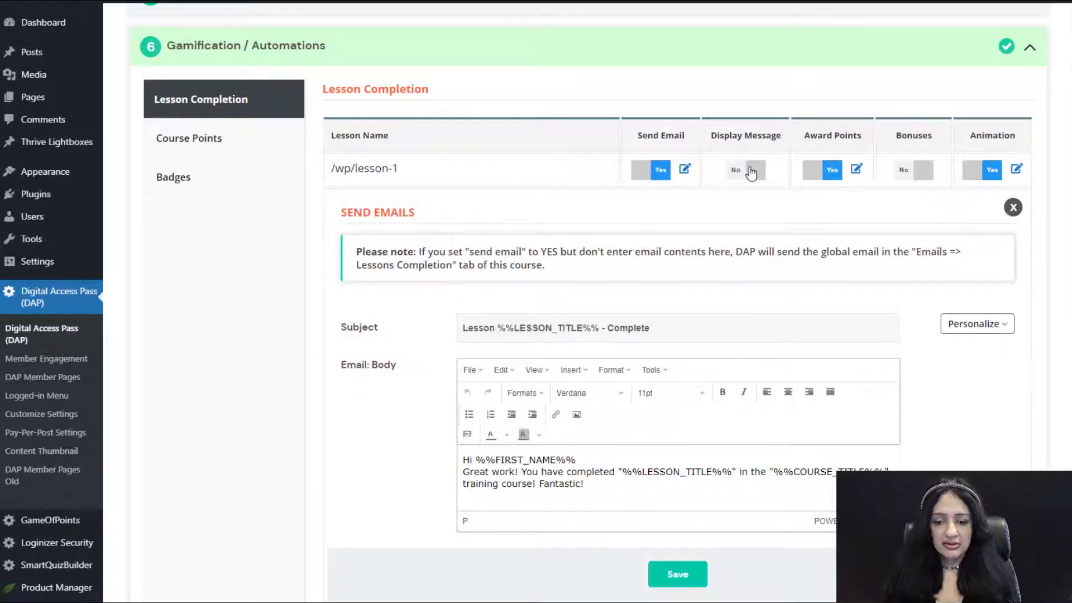
Step: Review the body of Lesson 1's completion email and the personalization tags available for it
left_click_drag(612, 484, 454, 471)
left_click(616, 472)
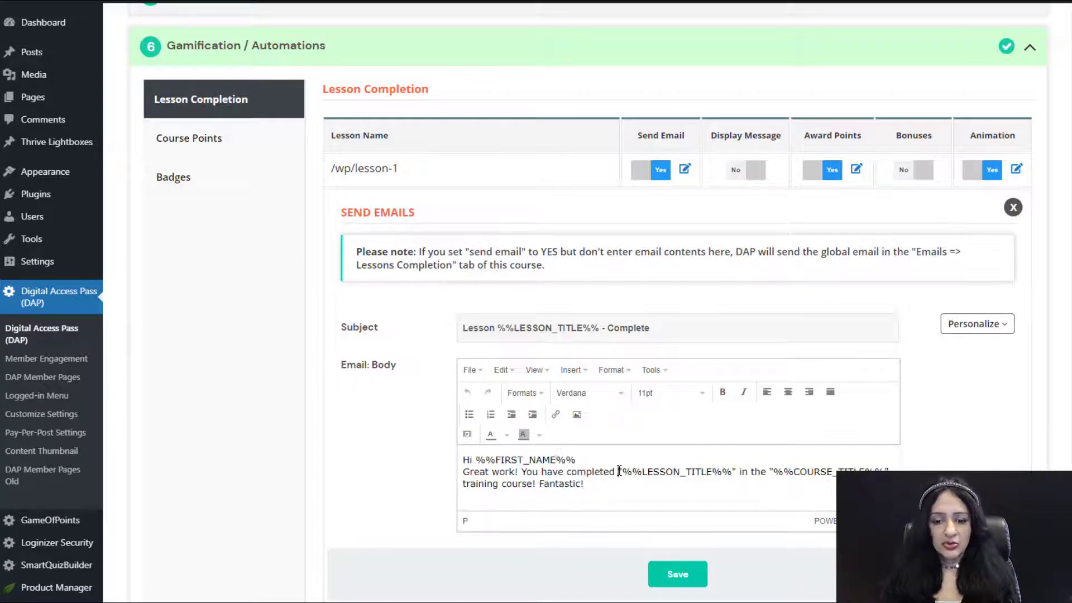
left_click(1004, 323)
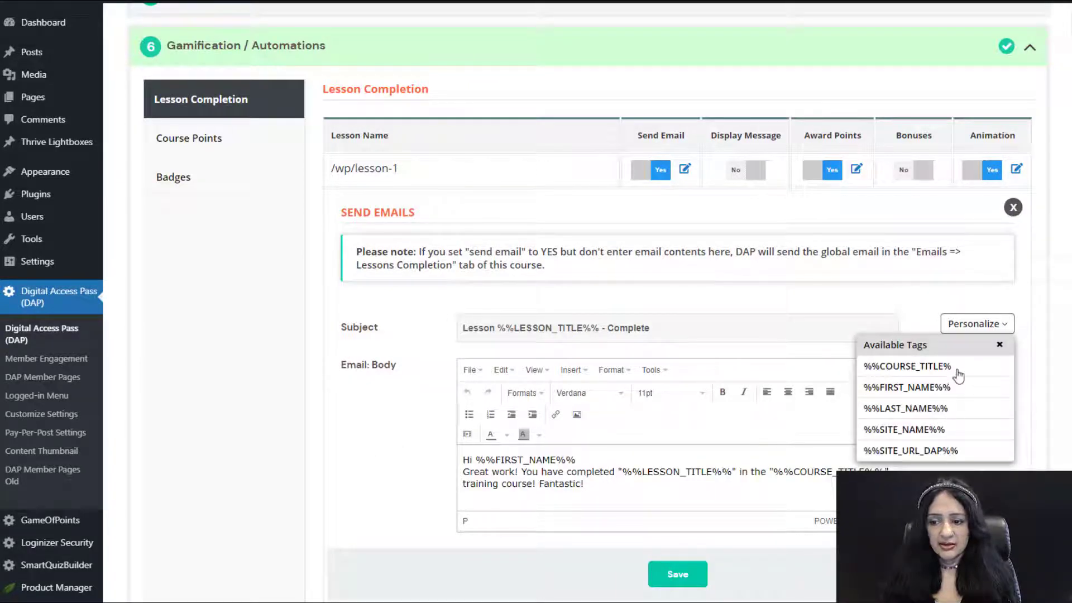
left_click(1000, 345)
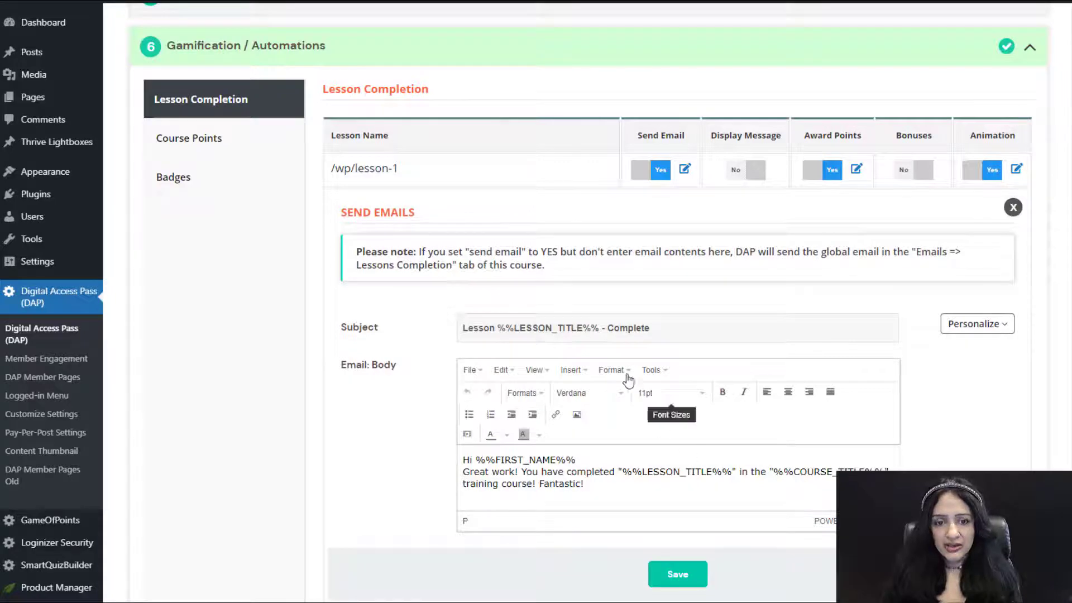
Step: Switch Lesson 1's completion message display on, review the message text, and switch the display back off
left_click(749, 177)
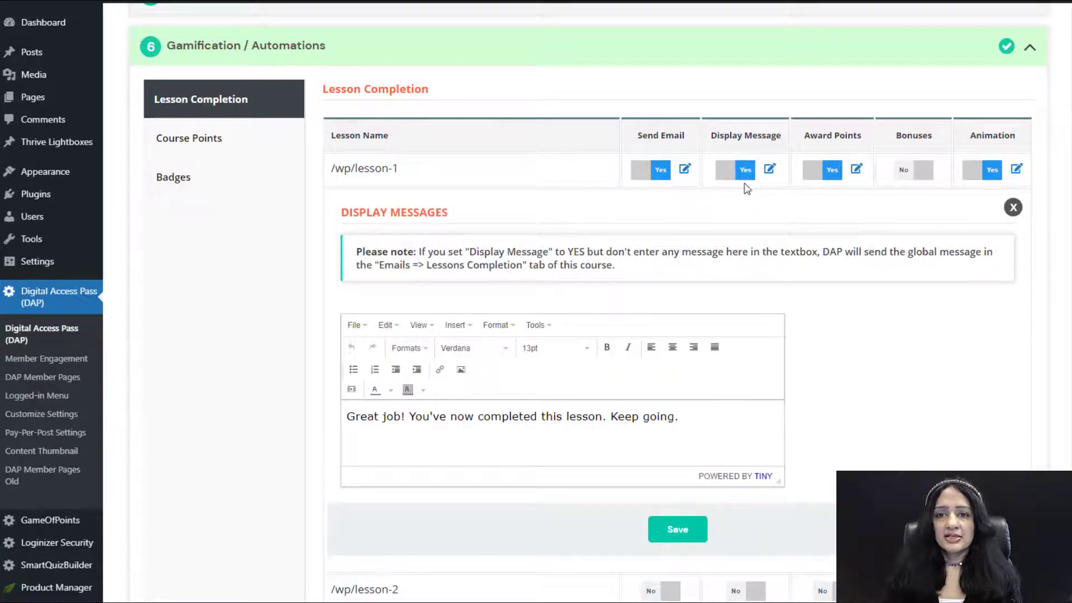
left_click(485, 416)
left_click_drag(697, 417, 240, 420)
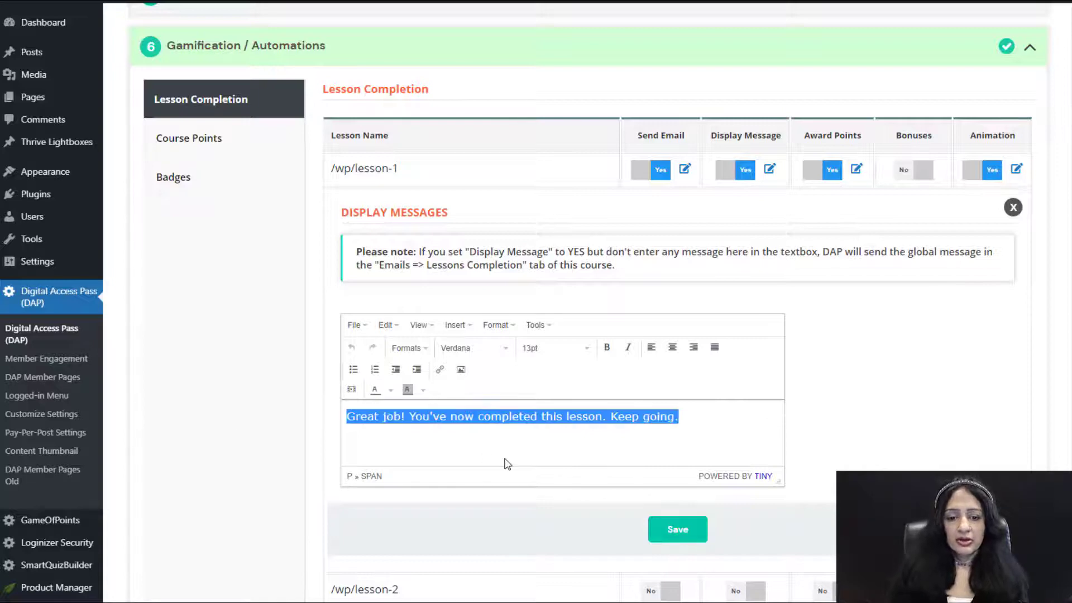
left_click(505, 461)
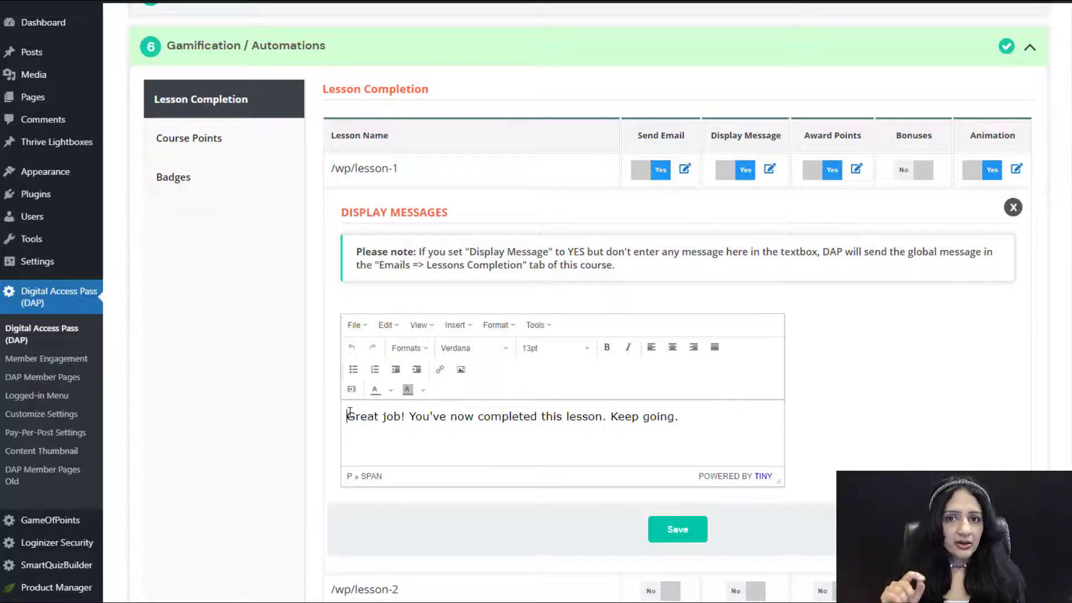
left_click_drag(346, 416, 776, 429)
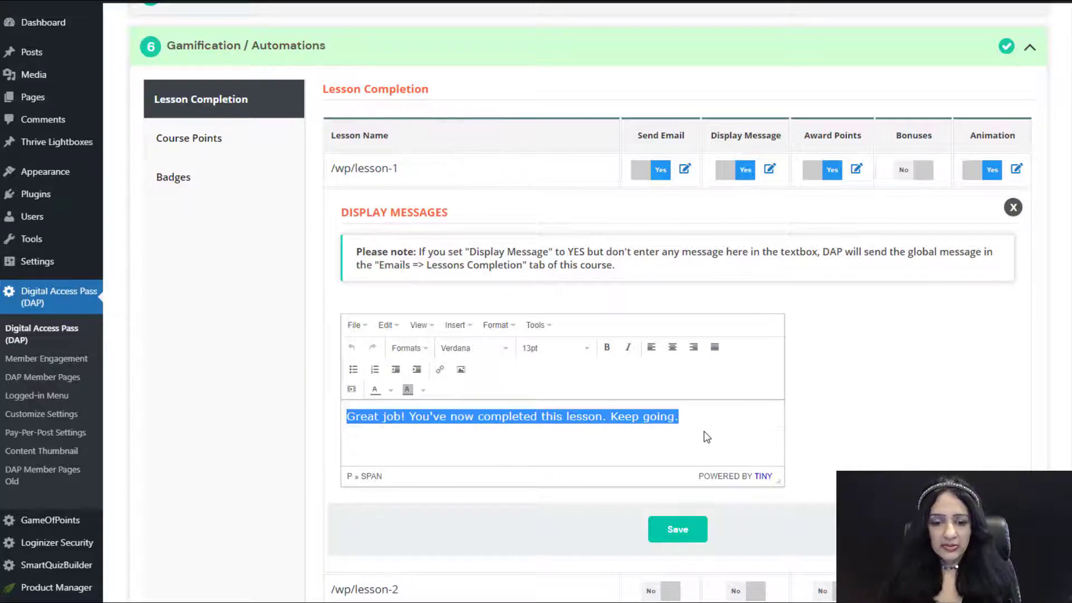
left_click(725, 174)
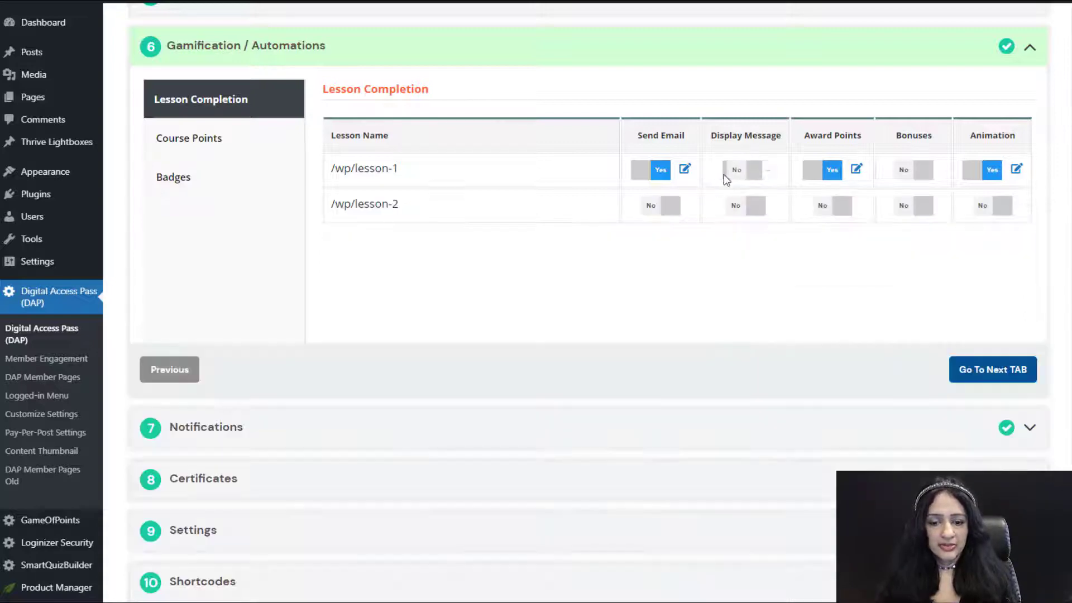
Step: Open Lesson 1's award points settings and review the points amount and the option for earning points on a retake
left_click(823, 175)
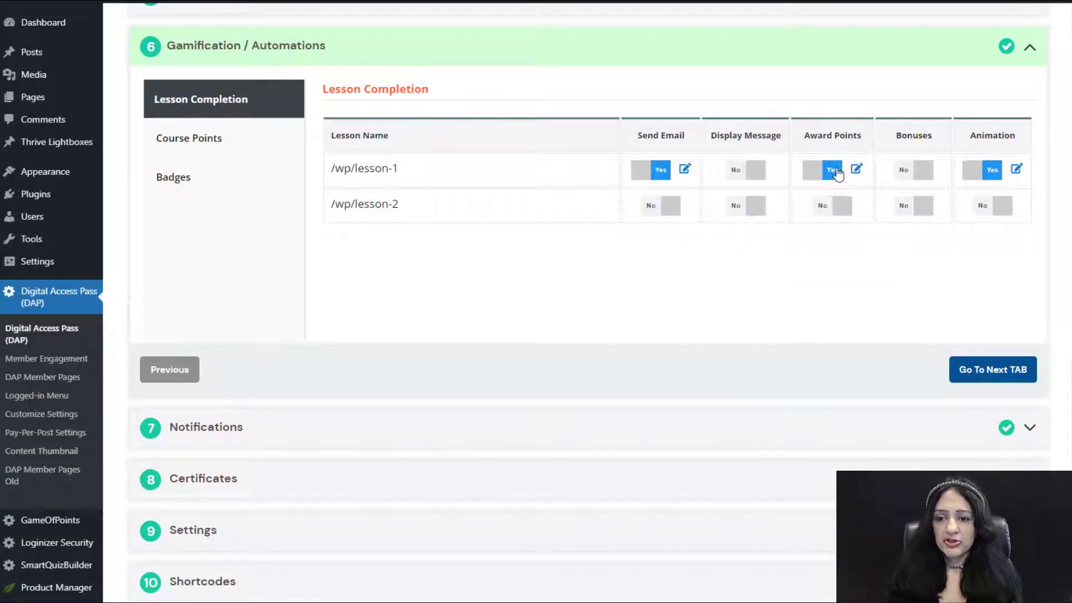
left_click(837, 173)
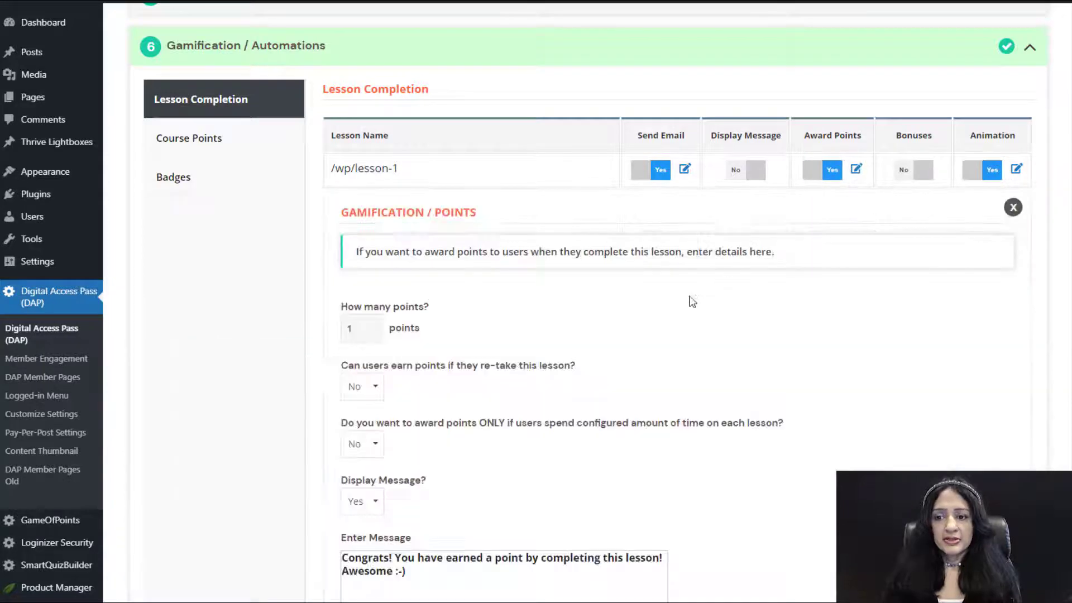
scroll(504, 435, "down", 1)
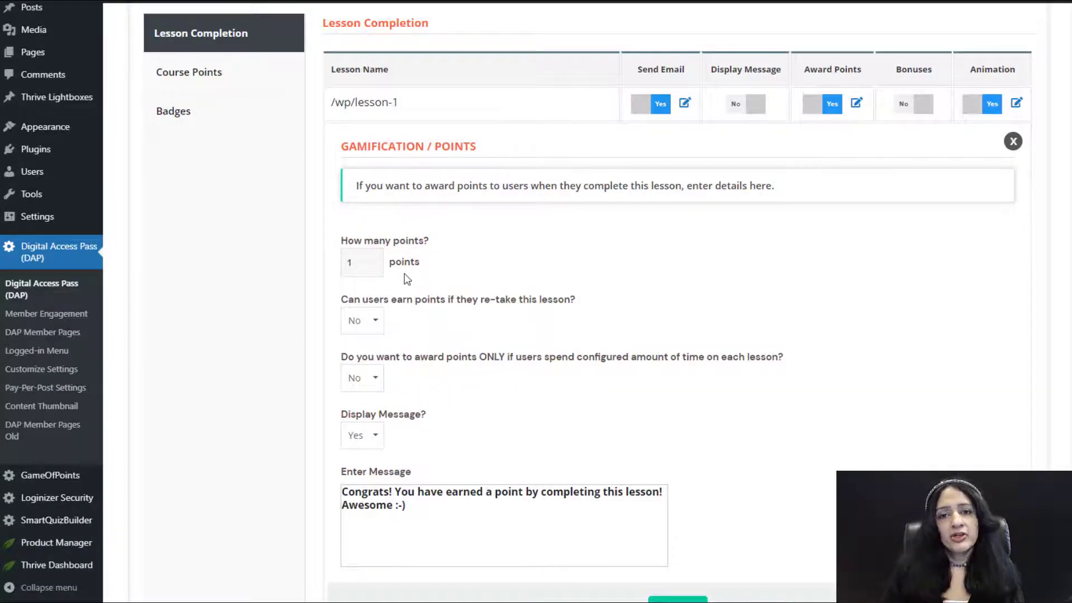
triple_click(333, 102)
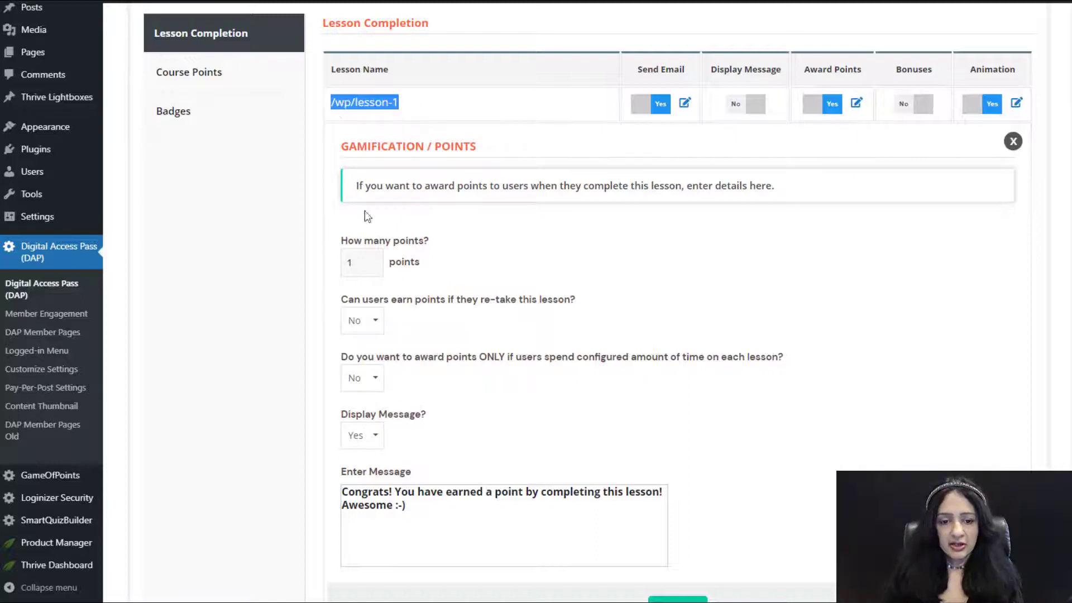
left_click(517, 328)
left_click(366, 326)
left_click(426, 315)
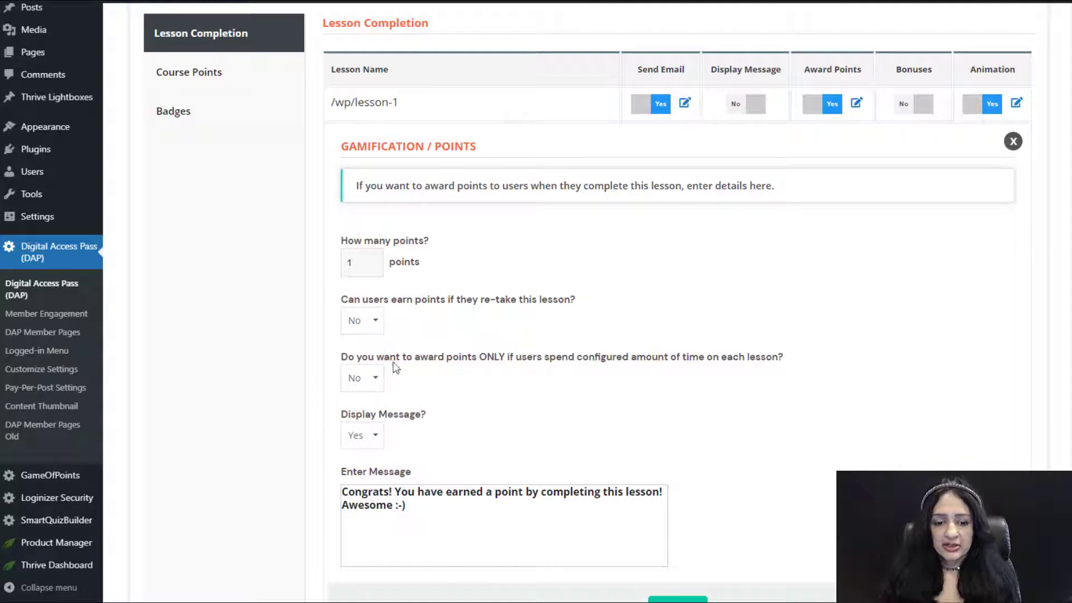
Step: Set Lesson 1's time-spent requirement for points to No and Display Message to Yes, and save the points settings
left_click(364, 382)
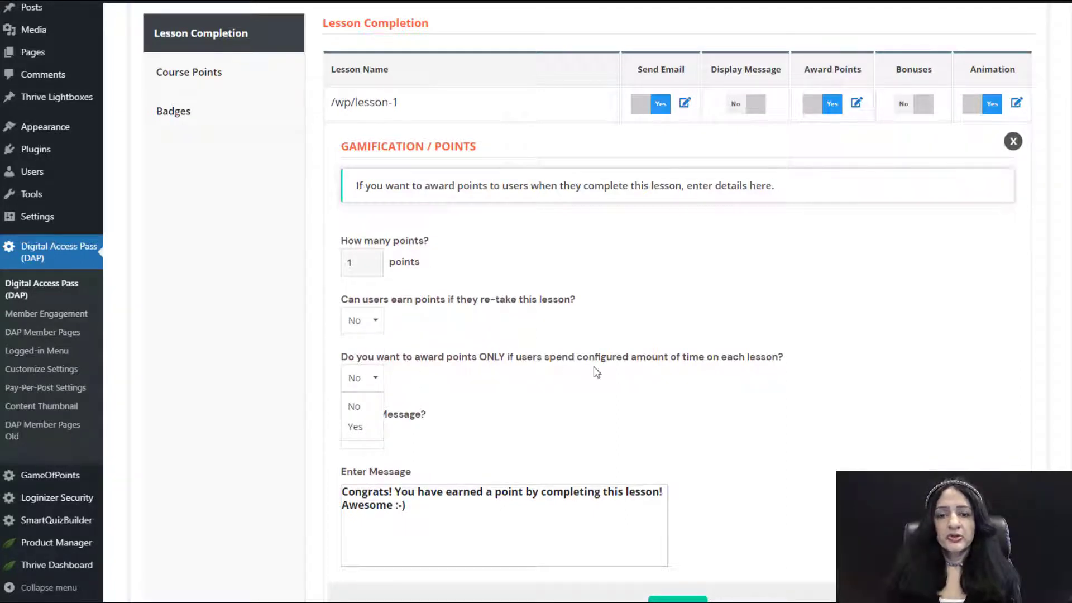
left_click(356, 409)
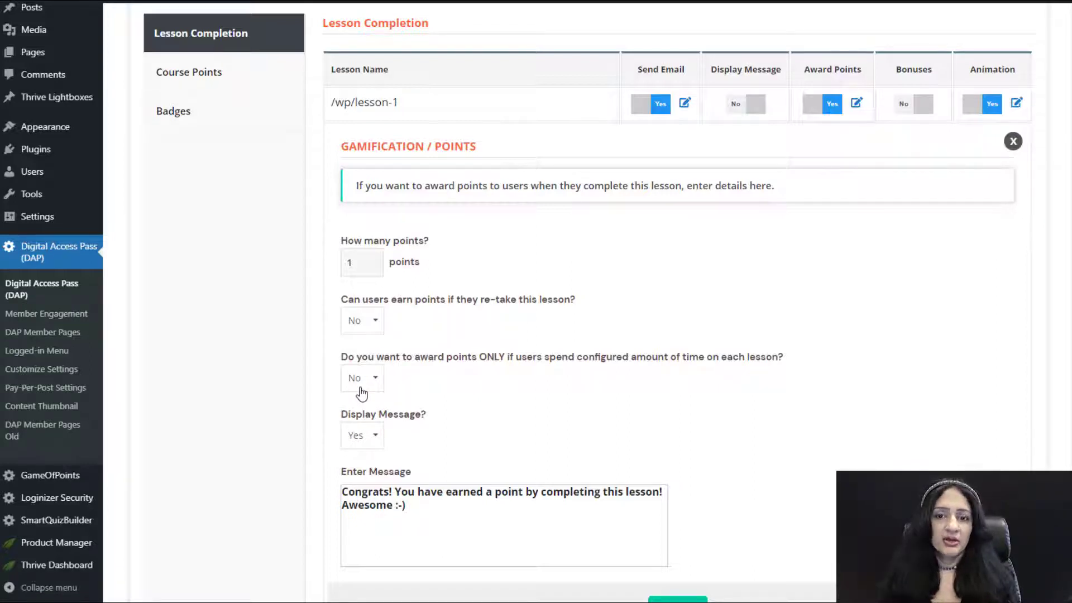
left_click(365, 435)
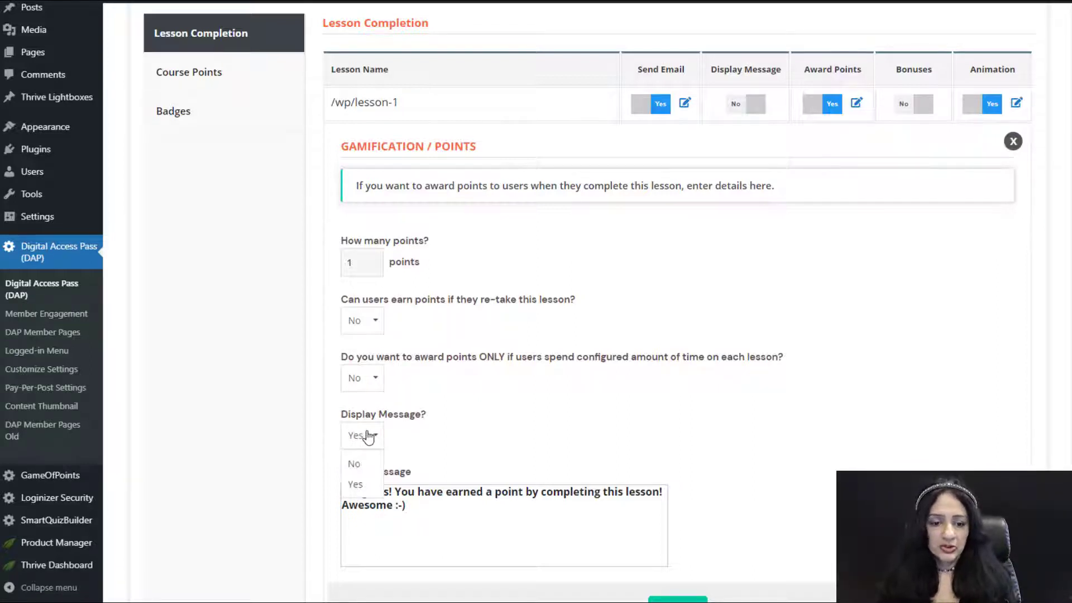
left_click(364, 486)
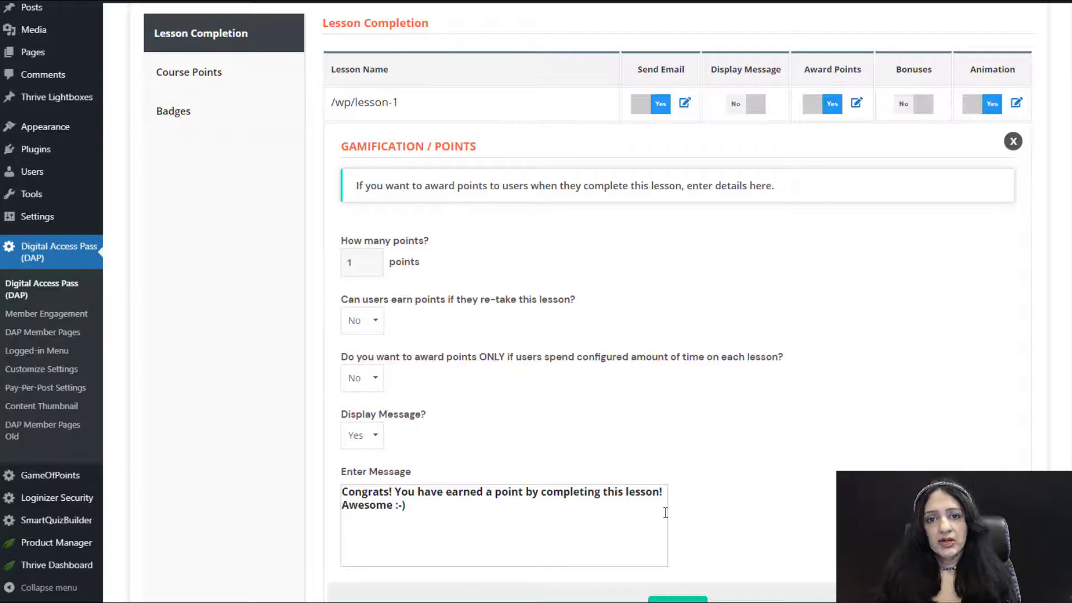
scroll(665, 513, "down", 1)
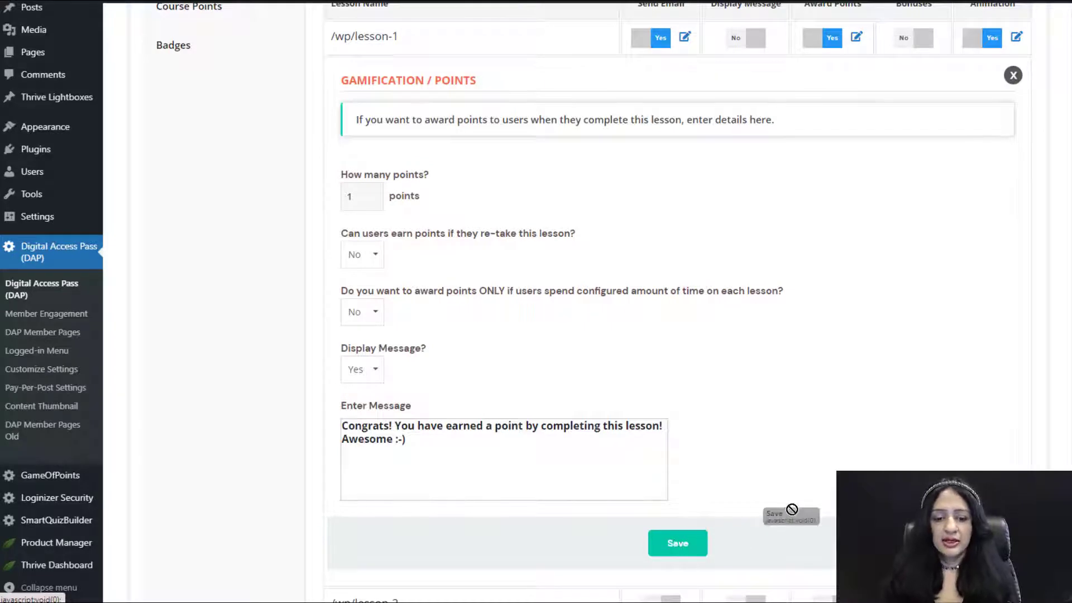
left_click(677, 552)
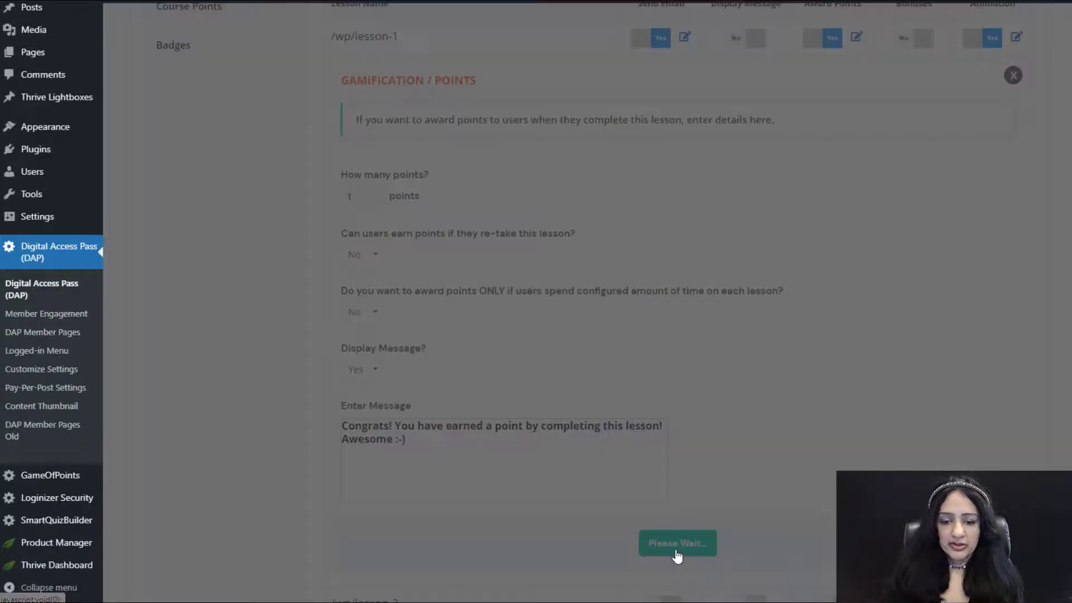
scroll(780, 450, "up", 2)
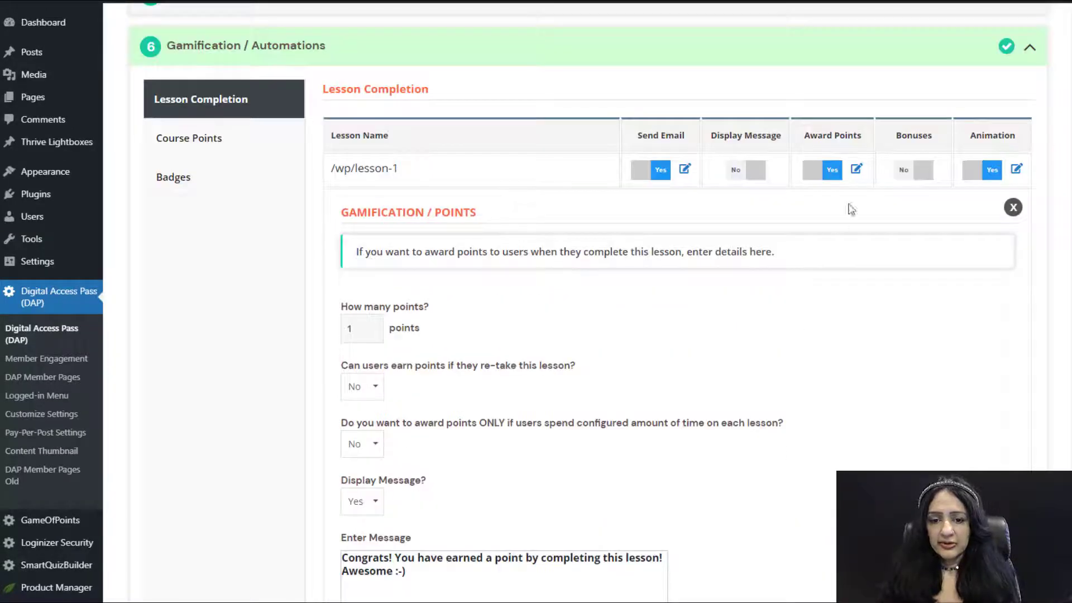
Step: Try bonuses for Lesson 1 with courses test211 and new, deselect both courses, and switch bonuses back off
left_click(924, 171)
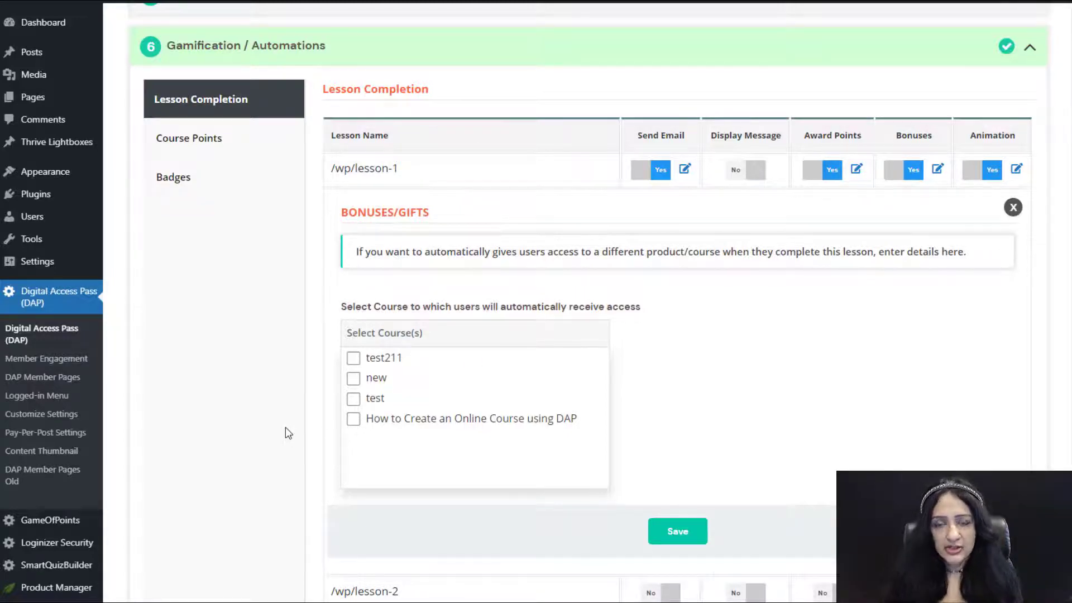
left_click(354, 358)
left_click(353, 379)
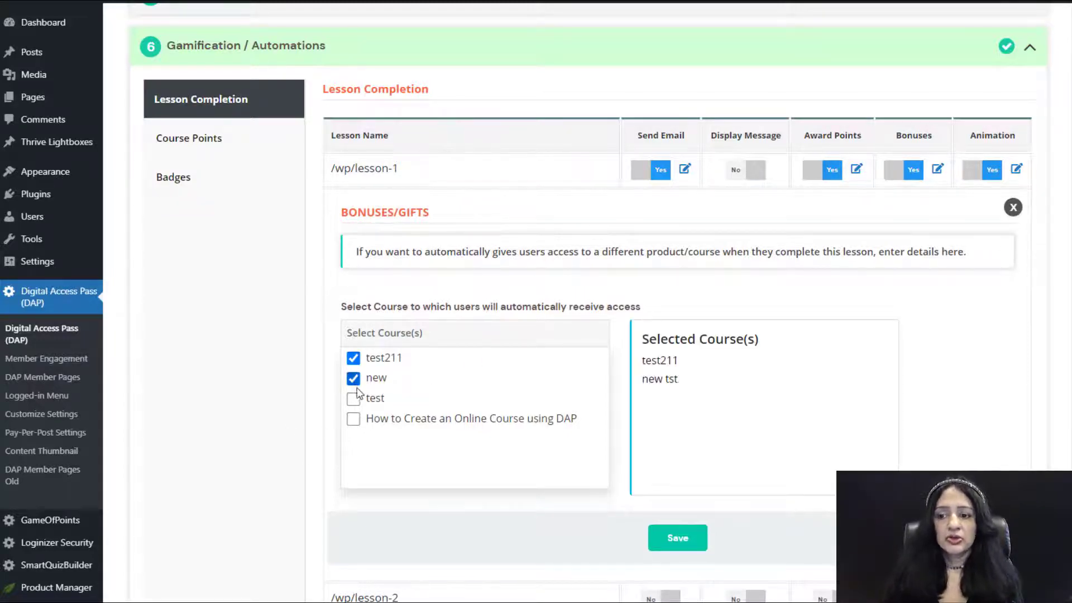
left_click(353, 378)
left_click(353, 358)
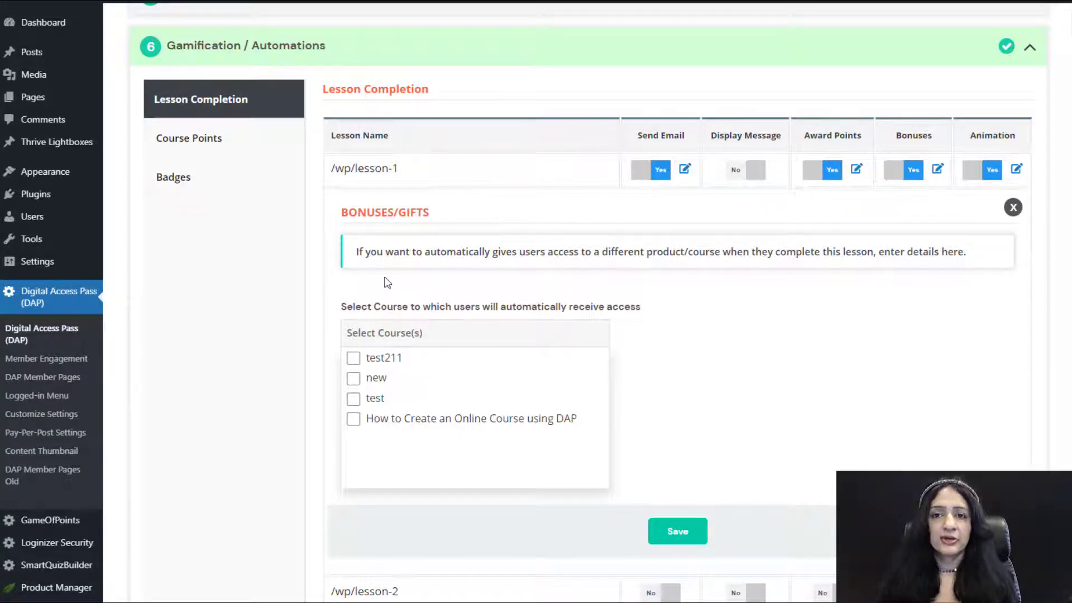
triple_click(366, 168)
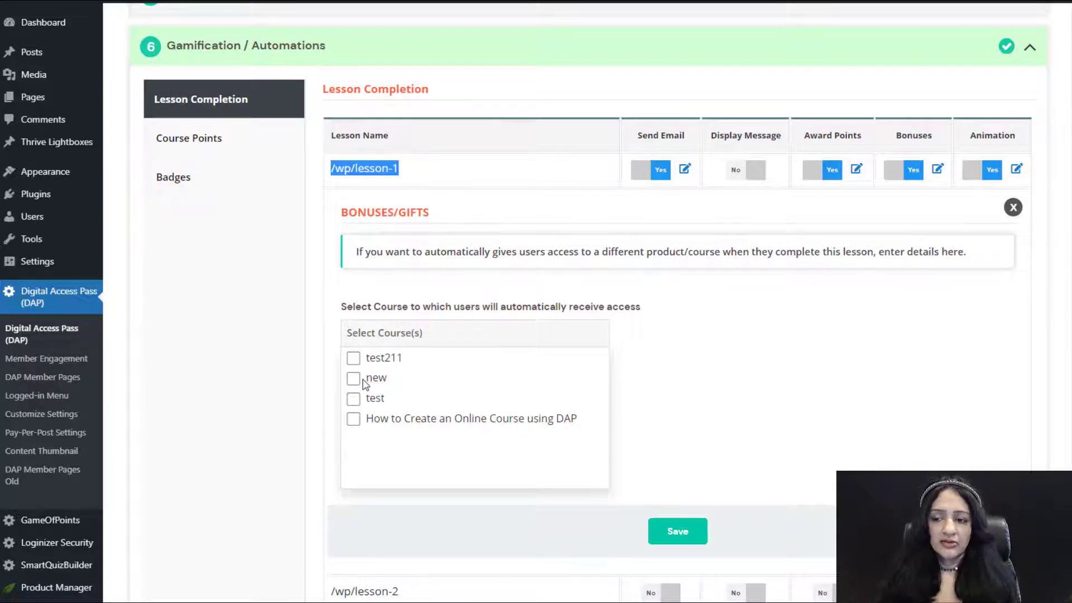
left_click(894, 175)
left_click(916, 173)
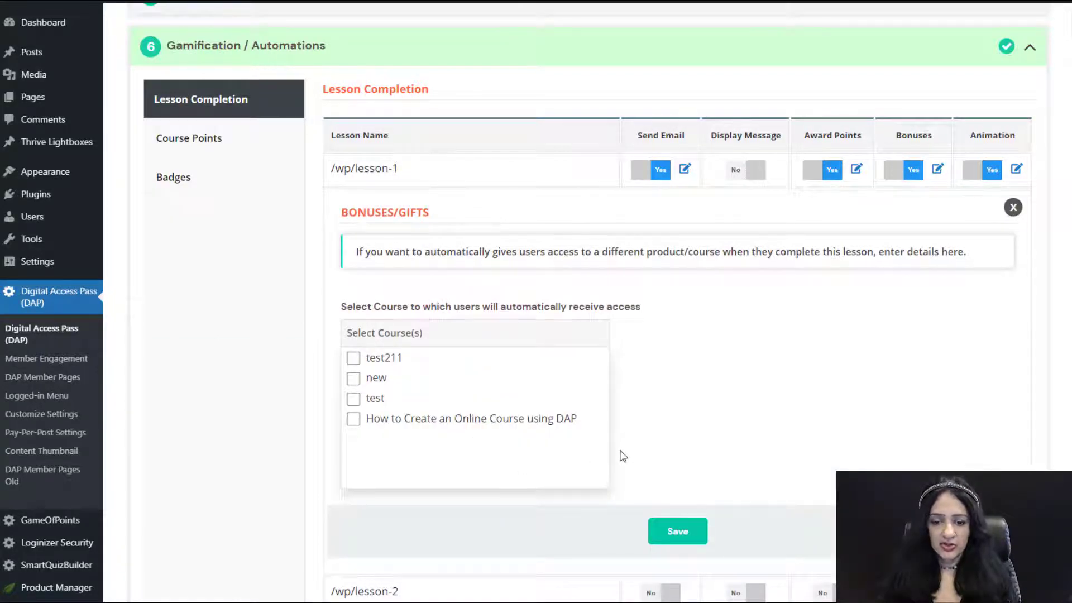
left_click(892, 177)
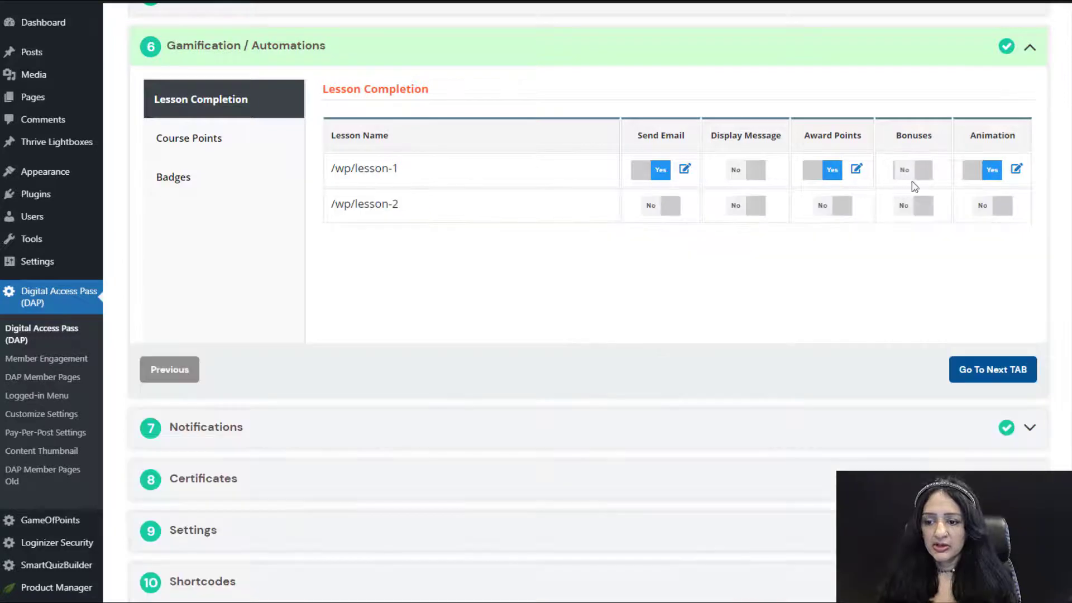
Step: Choose the Template2 fireworks animation for Lesson 1's completion and save the animation settings
left_click(974, 170)
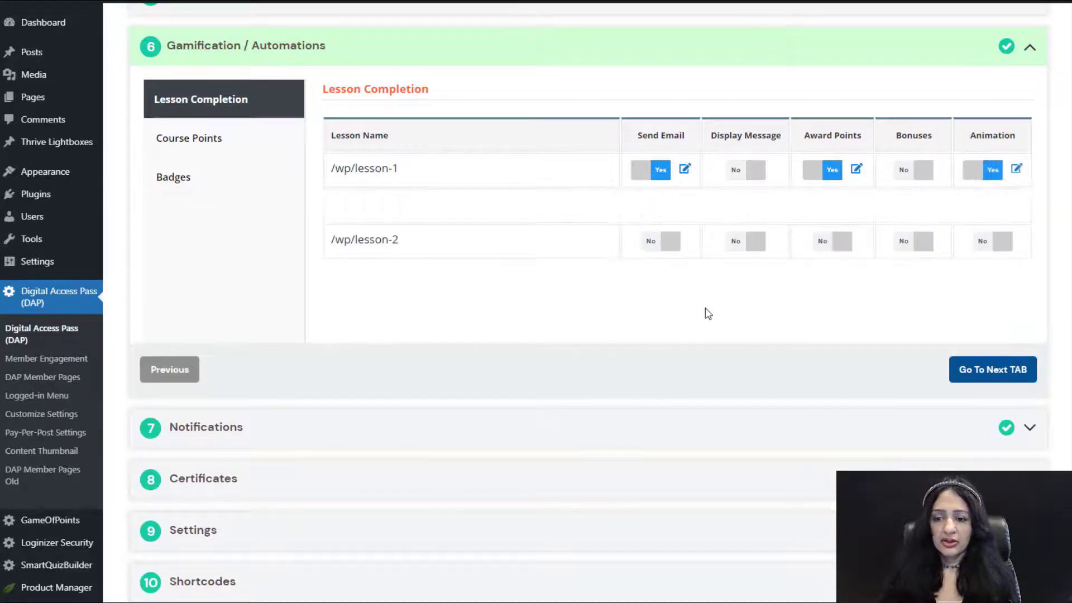
scroll(611, 328, "down", 3)
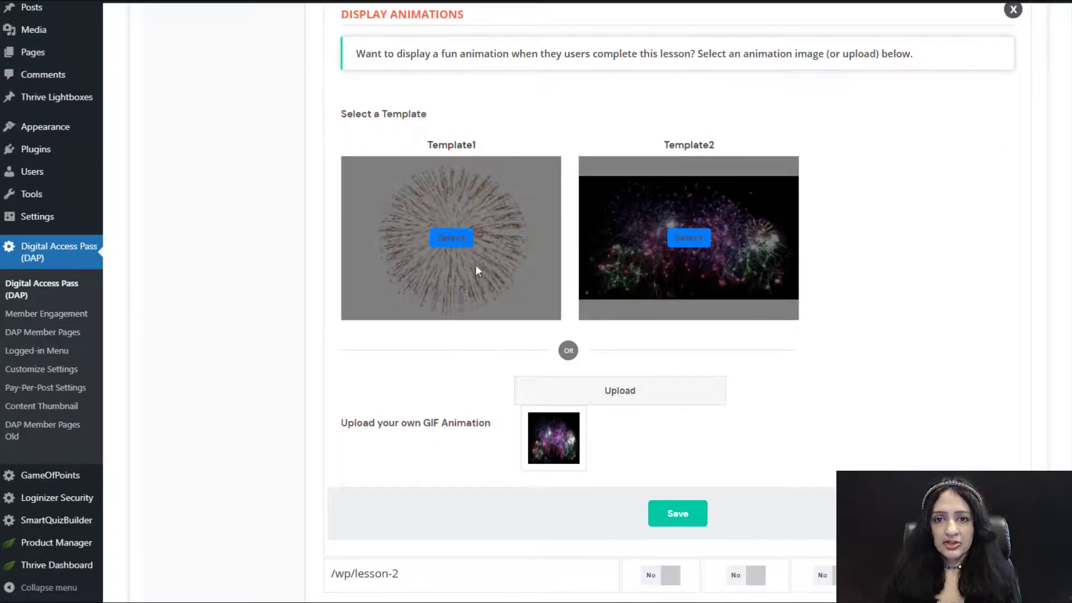
left_click(693, 240)
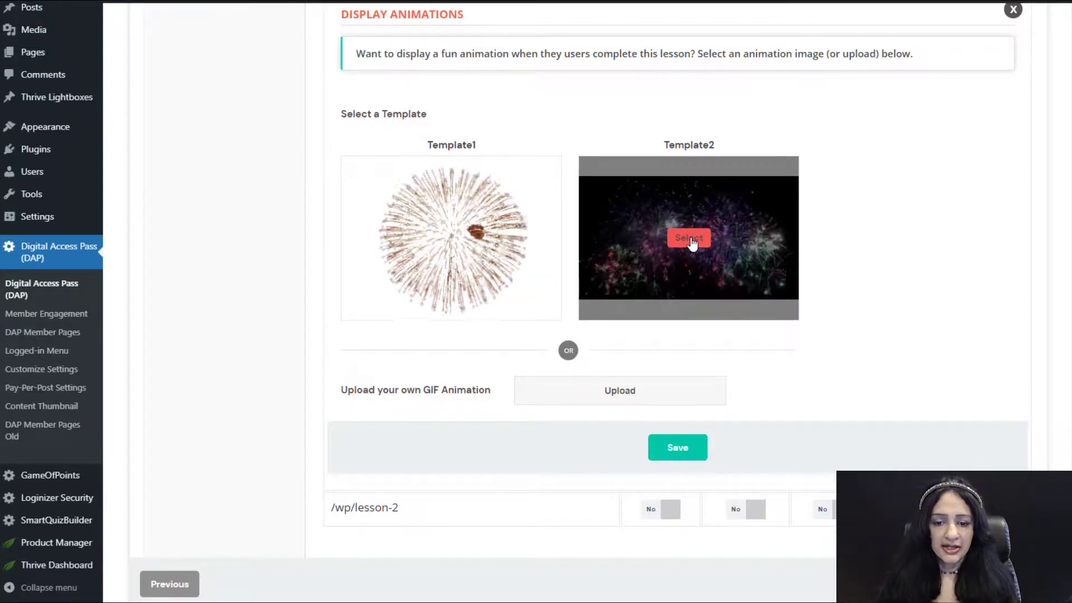
left_click(690, 239)
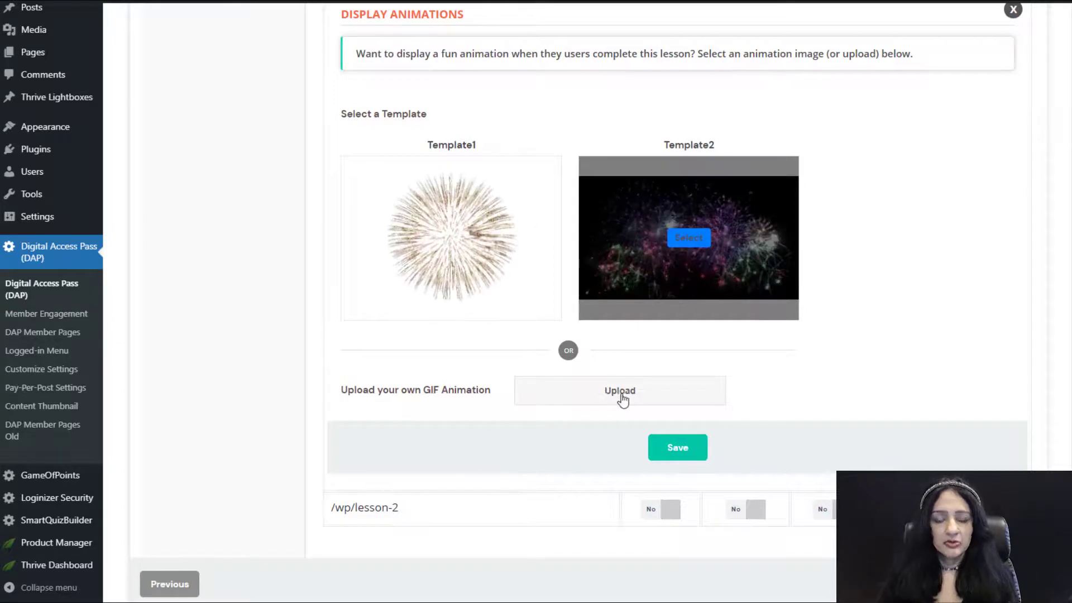
left_click(680, 455)
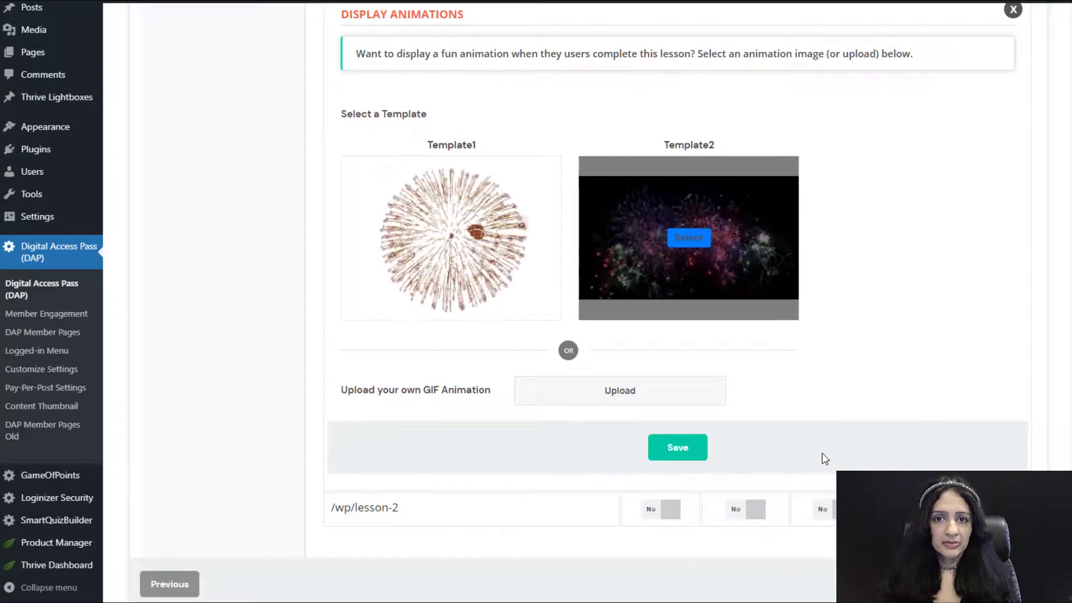
Step: Advance to Notifications, return to Gamification / Automations, and open the Course Points settings
scroll(824, 458, "down", 1)
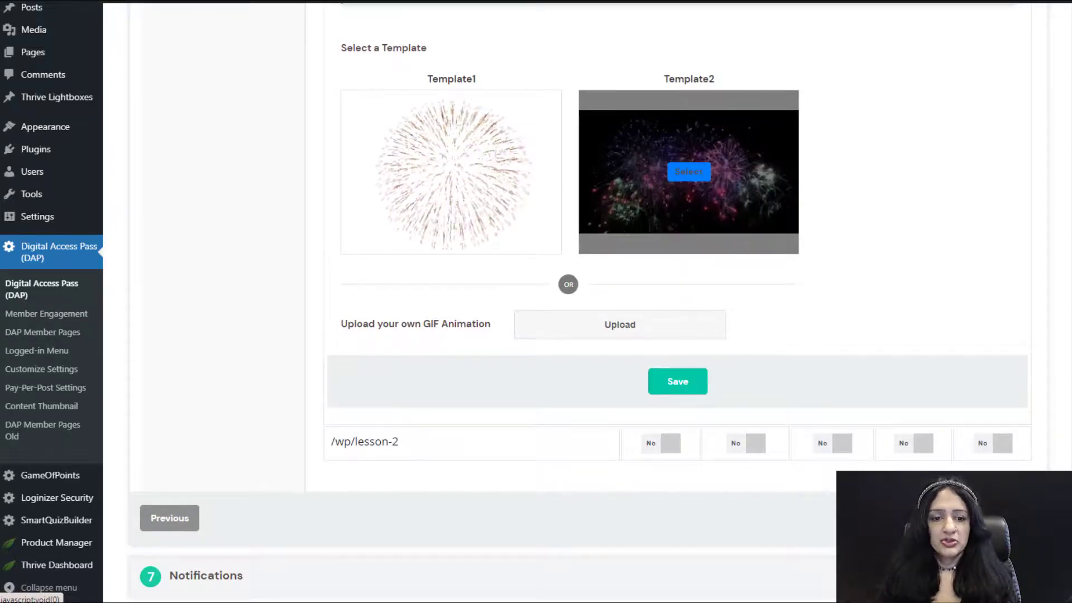
left_click(1009, 518)
scroll(384, 356, "up", 5)
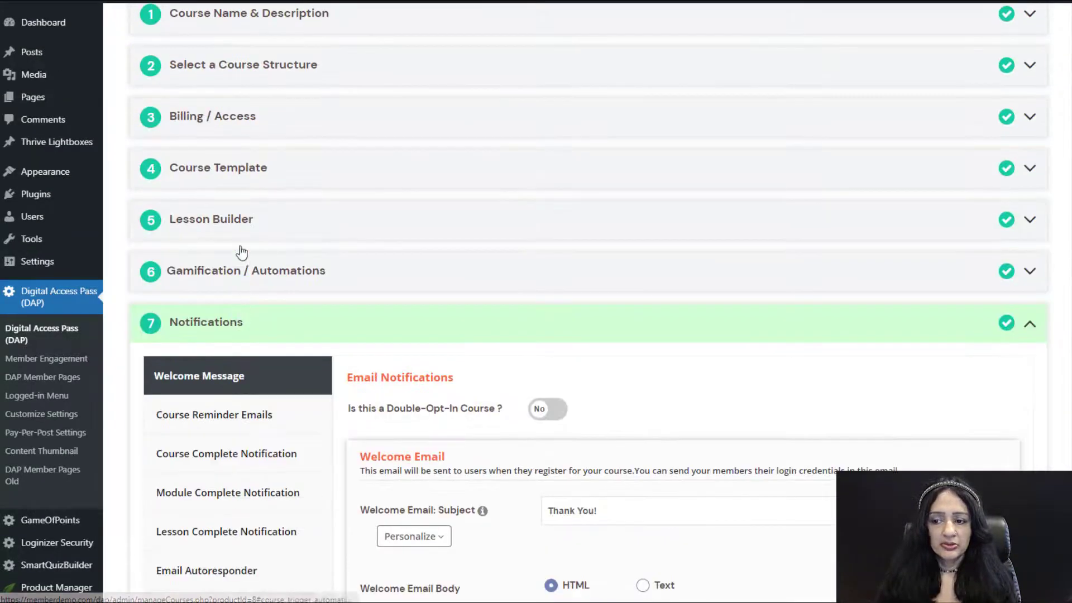
left_click(229, 272)
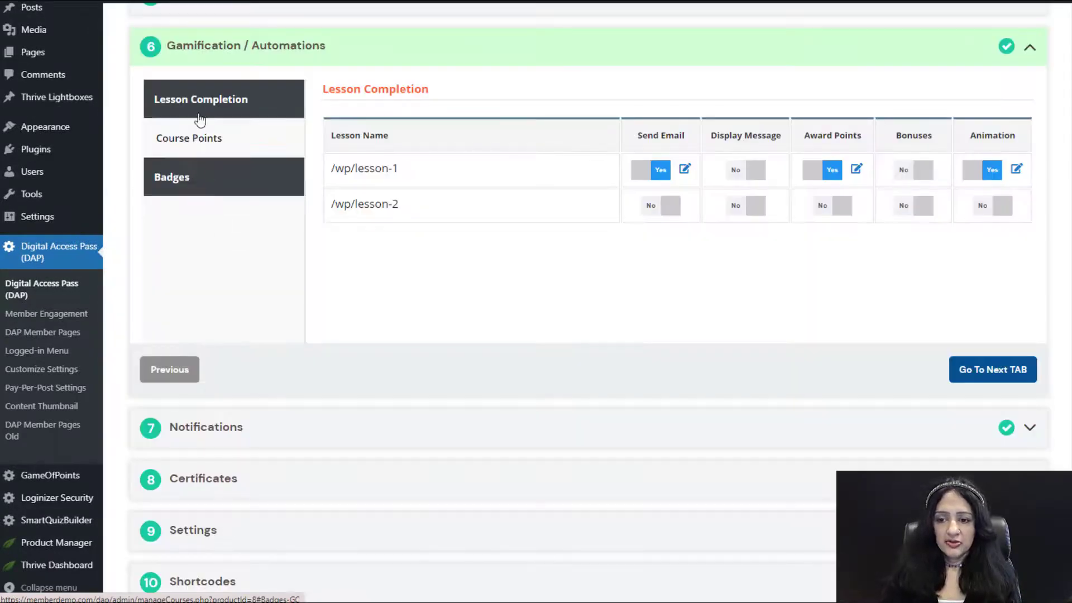
left_click(231, 138)
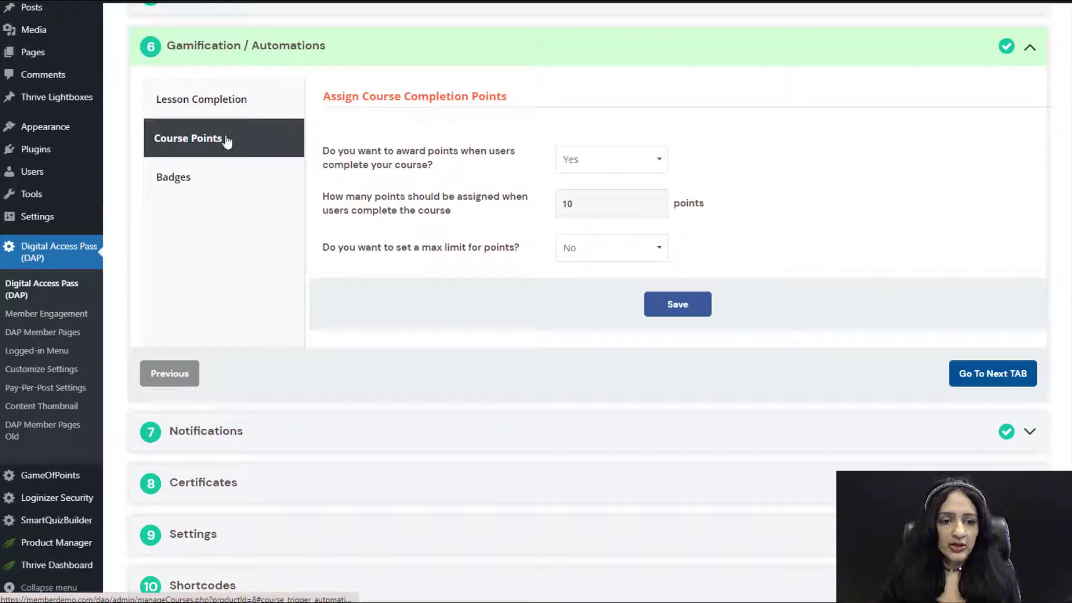
Step: Set the course to award 10 points when users complete it and save the course points settings
left_click(600, 168)
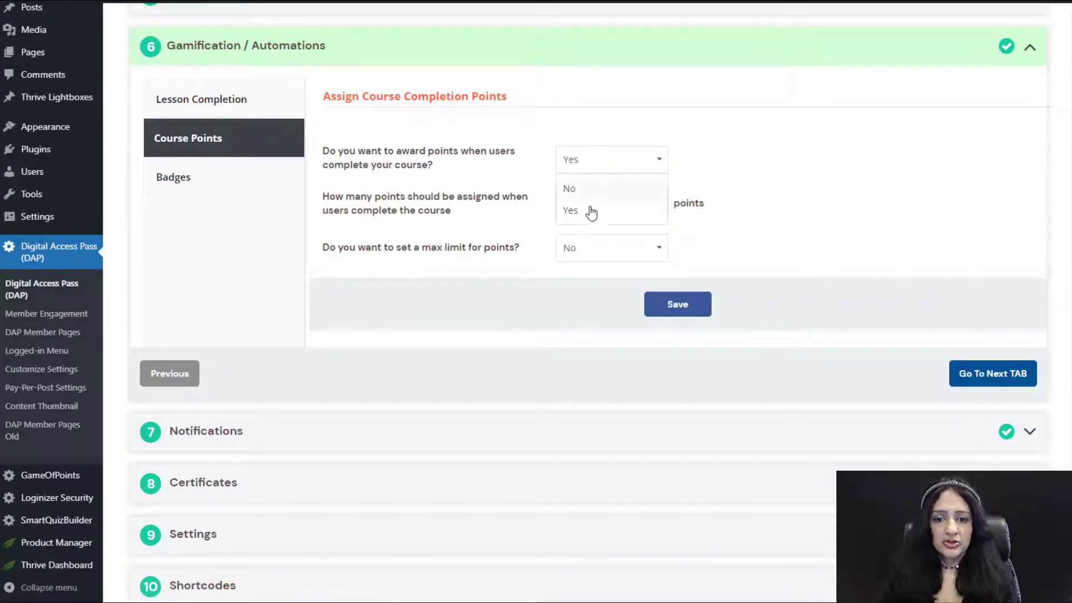
left_click(590, 211)
left_click(594, 204)
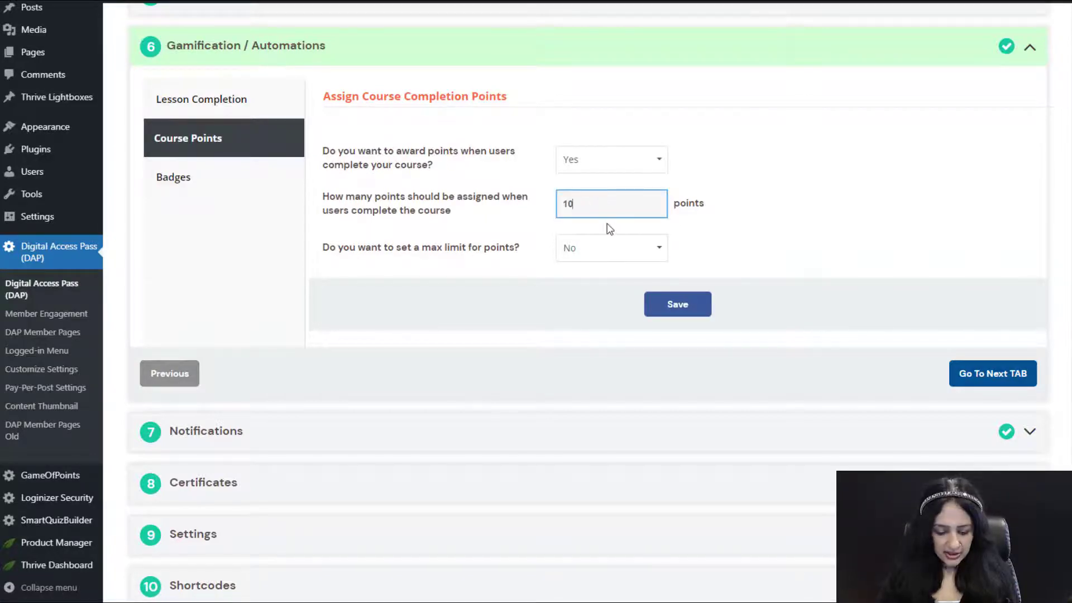
type("10")
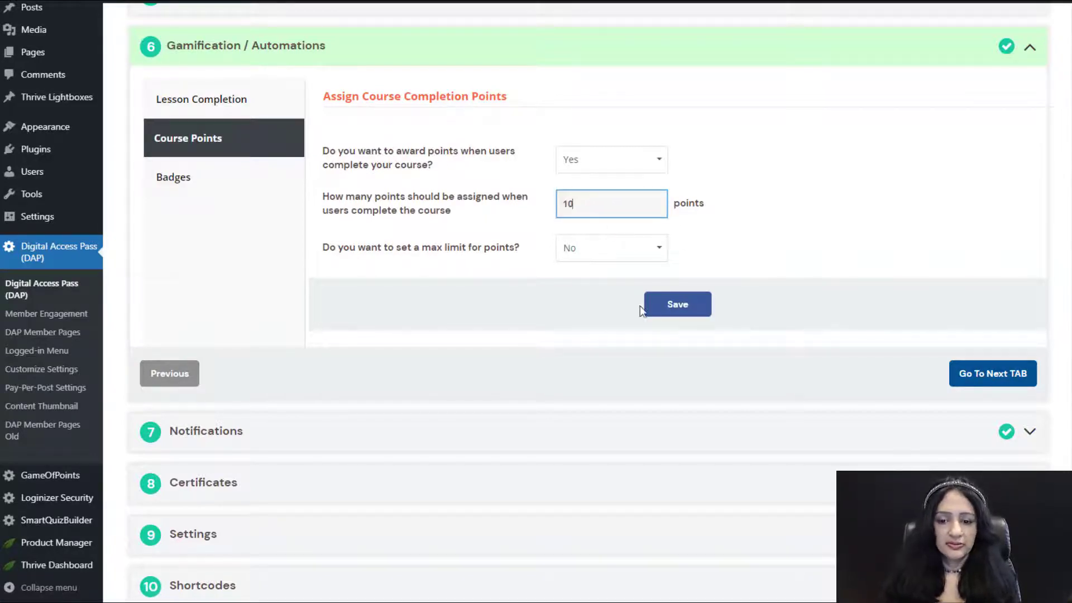
left_click(667, 313)
Step: Add a period to the end of the course completion badge's short description and save the badge name and description
left_click(187, 194)
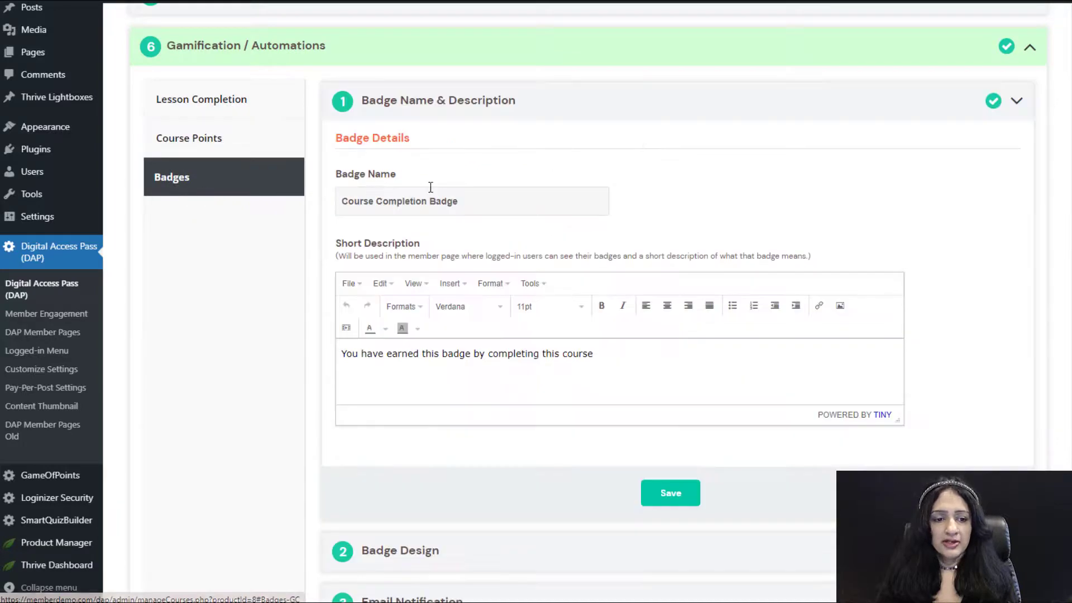
left_click_drag(463, 201, 246, 198)
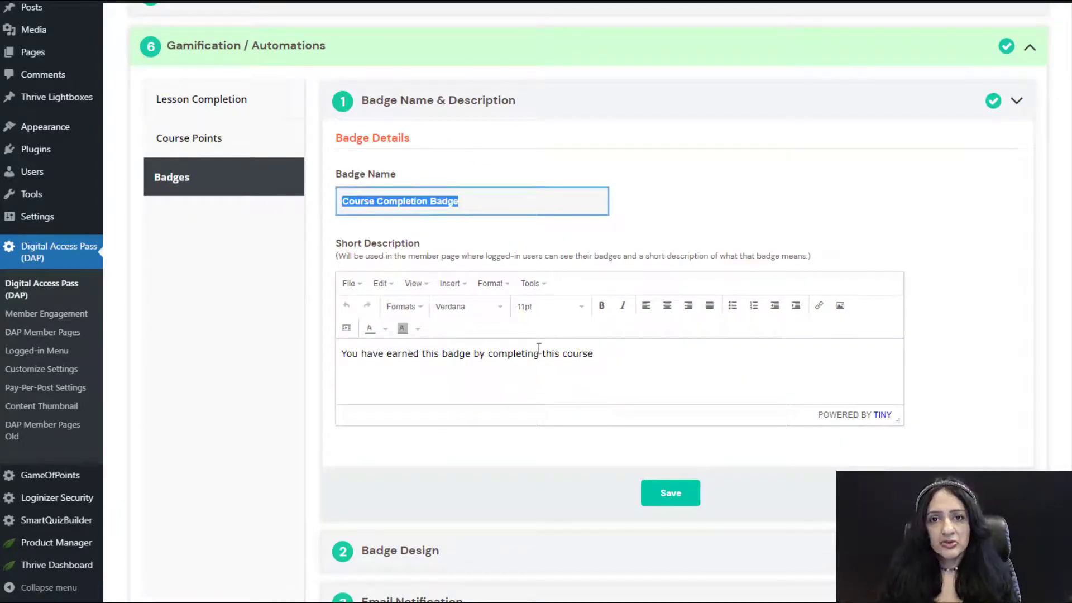
left_click(500, 197)
left_click_drag(641, 353, 261, 376)
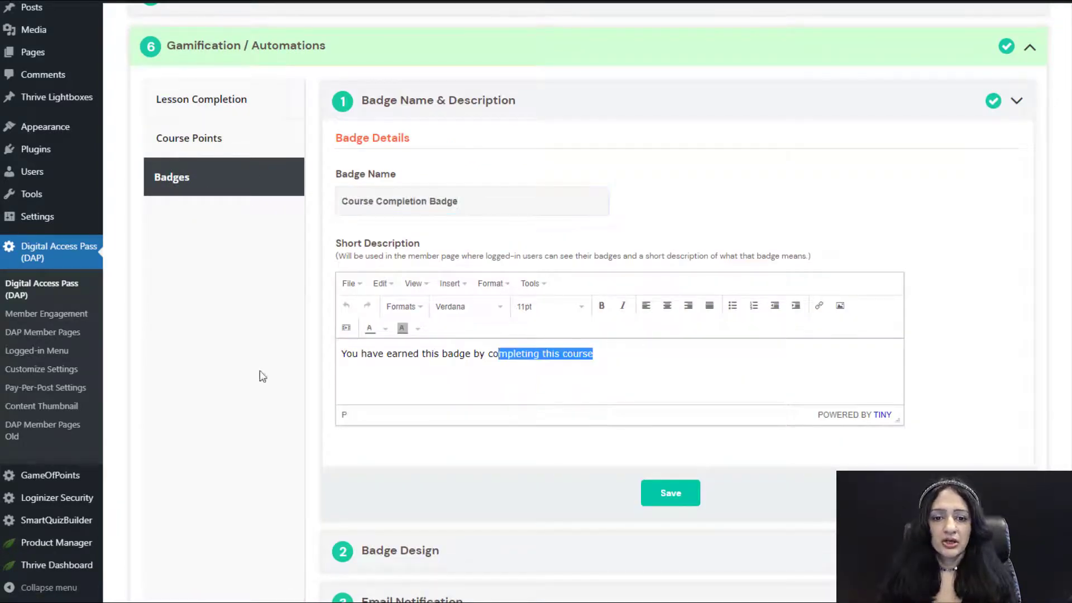
left_click(701, 371)
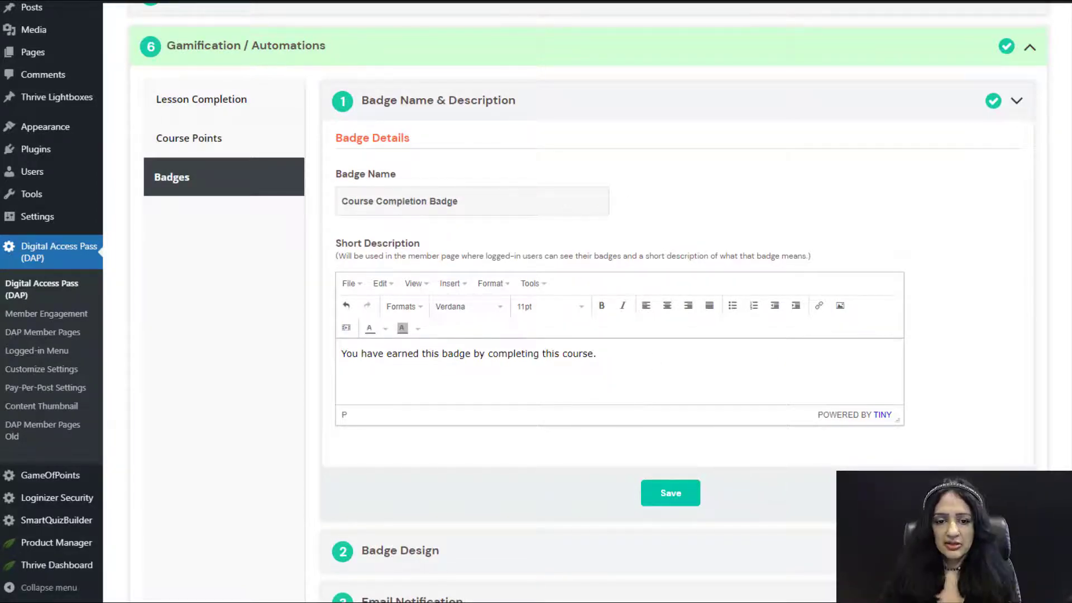
left_click(696, 493)
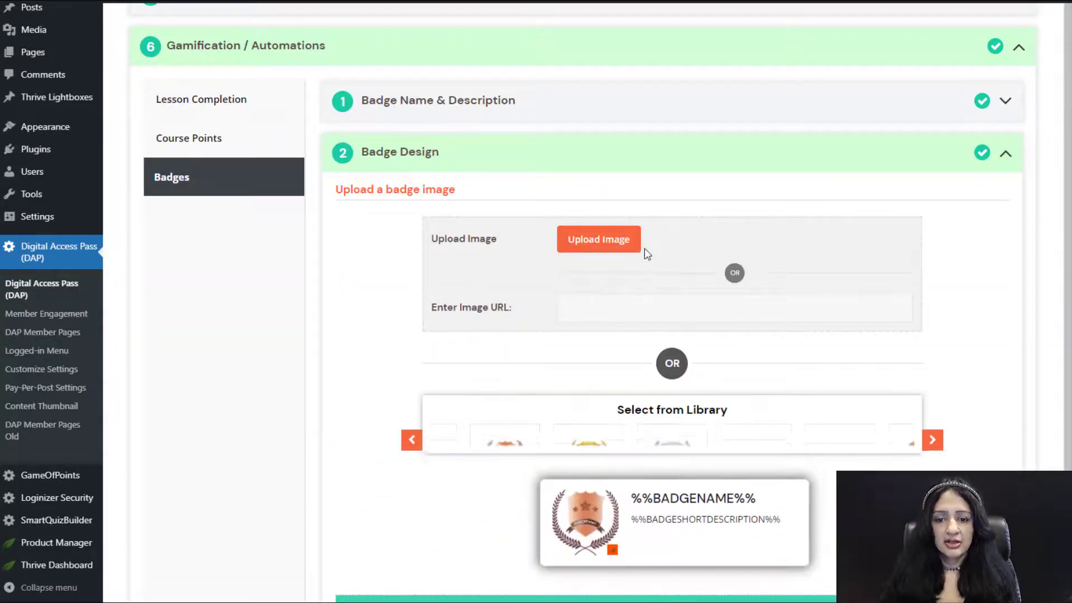
Step: Choose the bronze shield badge with the laurel wreath from the library and look over the badge customizer options
scroll(580, 268, "down", 1)
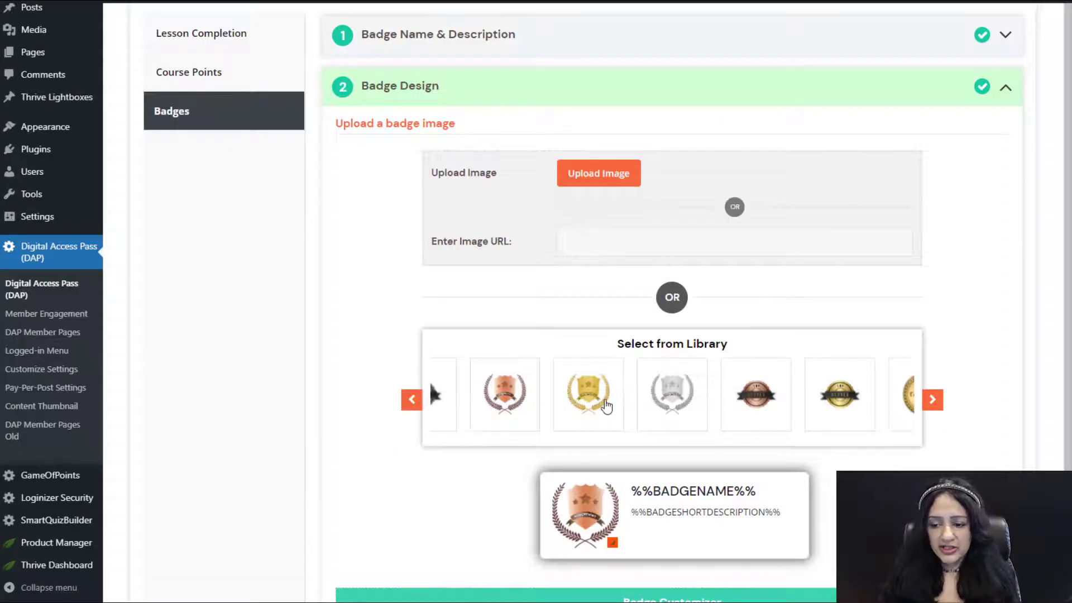
left_click(520, 397)
scroll(826, 494, "down", 1)
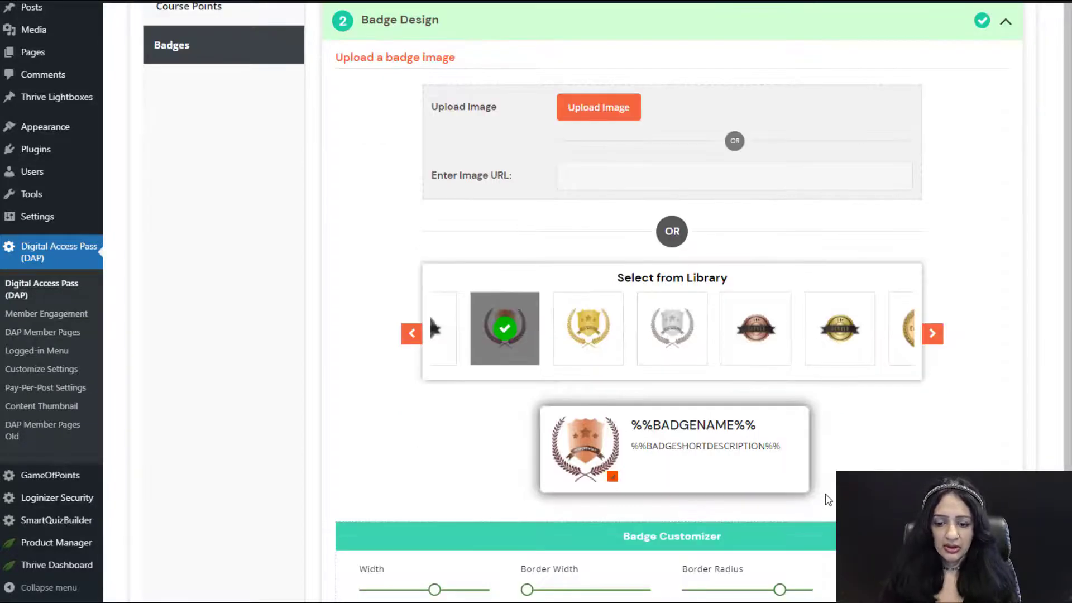
scroll(825, 494, "down", 3)
scroll(694, 442, "down", 1)
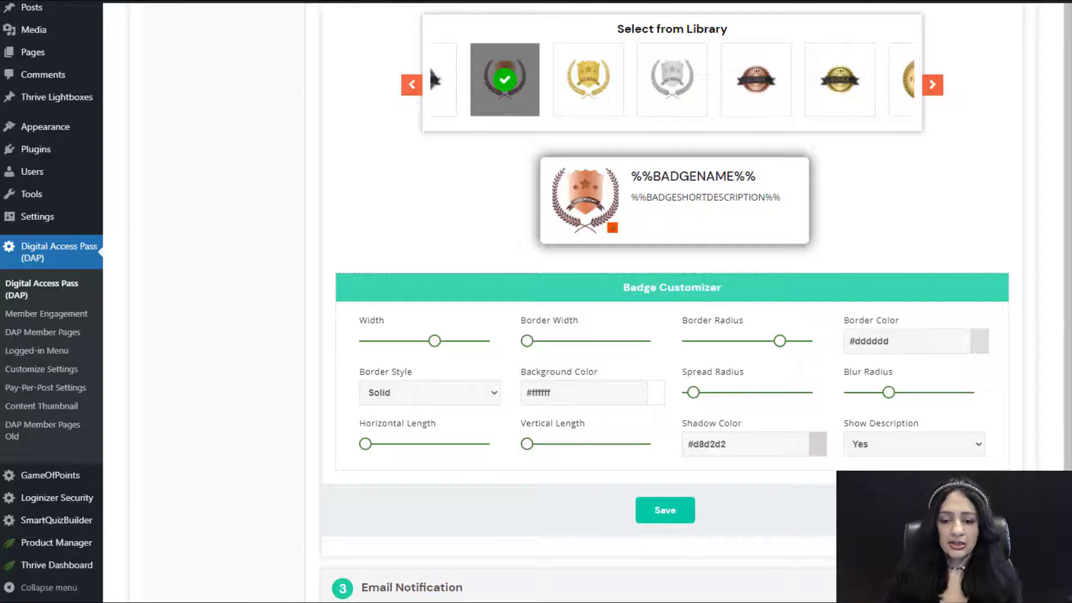
scroll(728, 469, "down", 4)
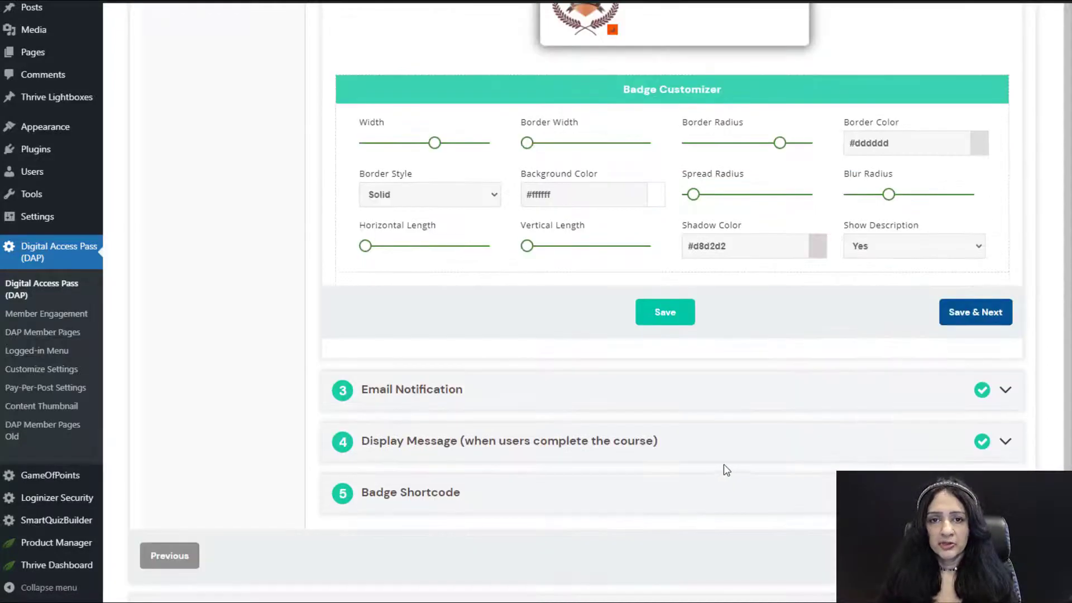
Step: Look at the badge shortcode, return to the badge design and save it, advancing to Email Notification
left_click(411, 512)
scroll(462, 292, "up", 5)
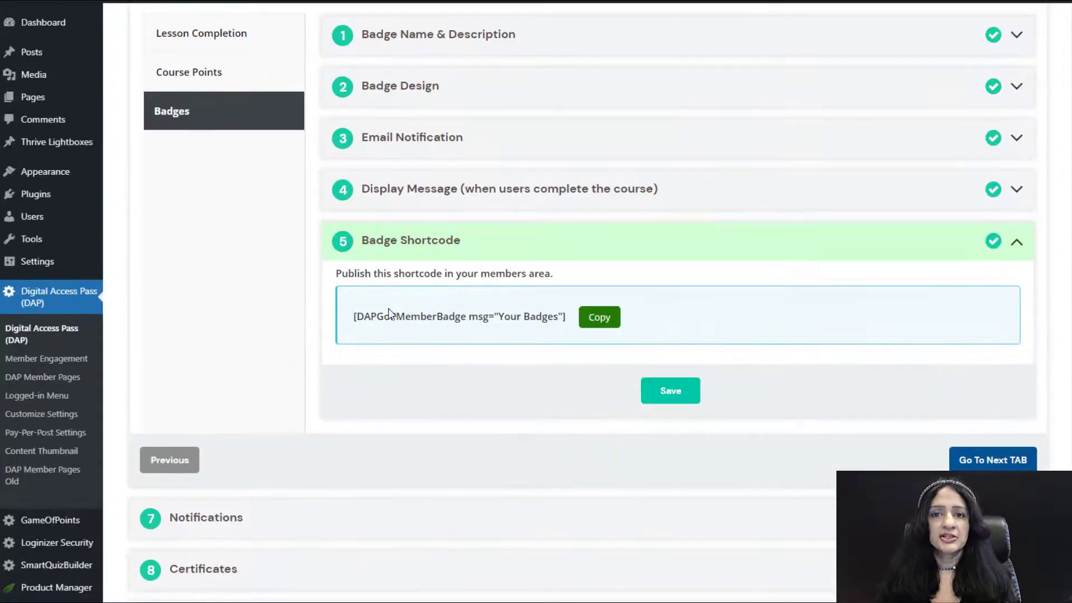
scroll(591, 333, "up", 4)
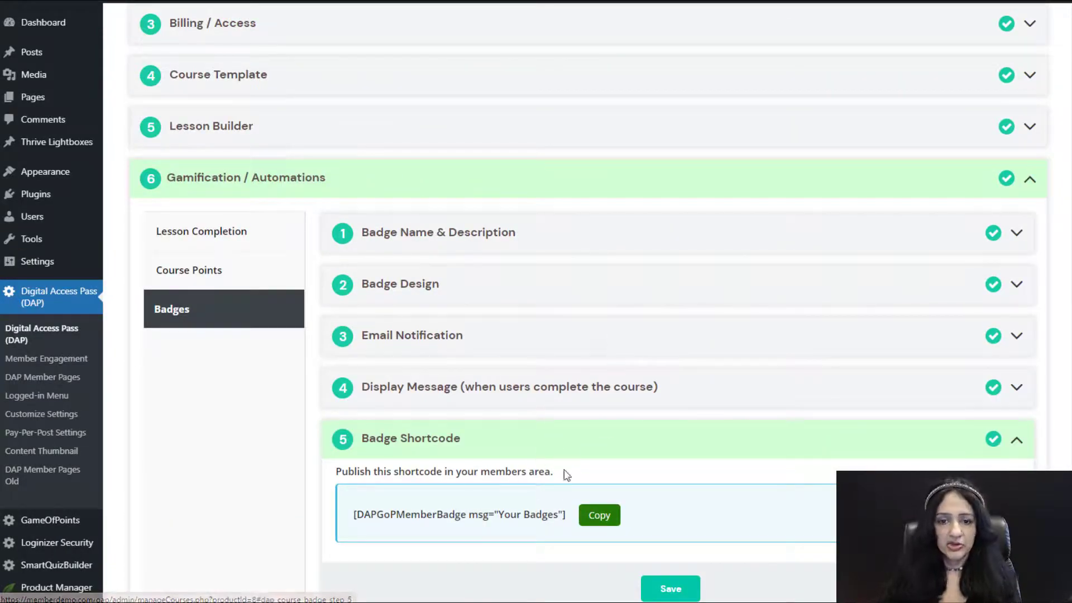
left_click(660, 390)
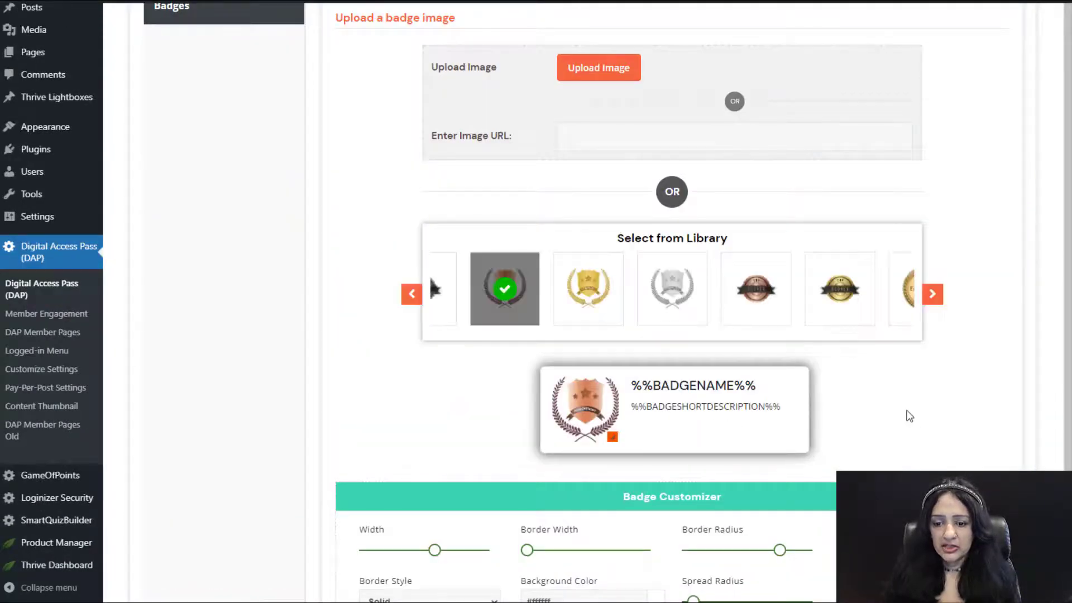
scroll(911, 420, "down", 3)
left_click(975, 521)
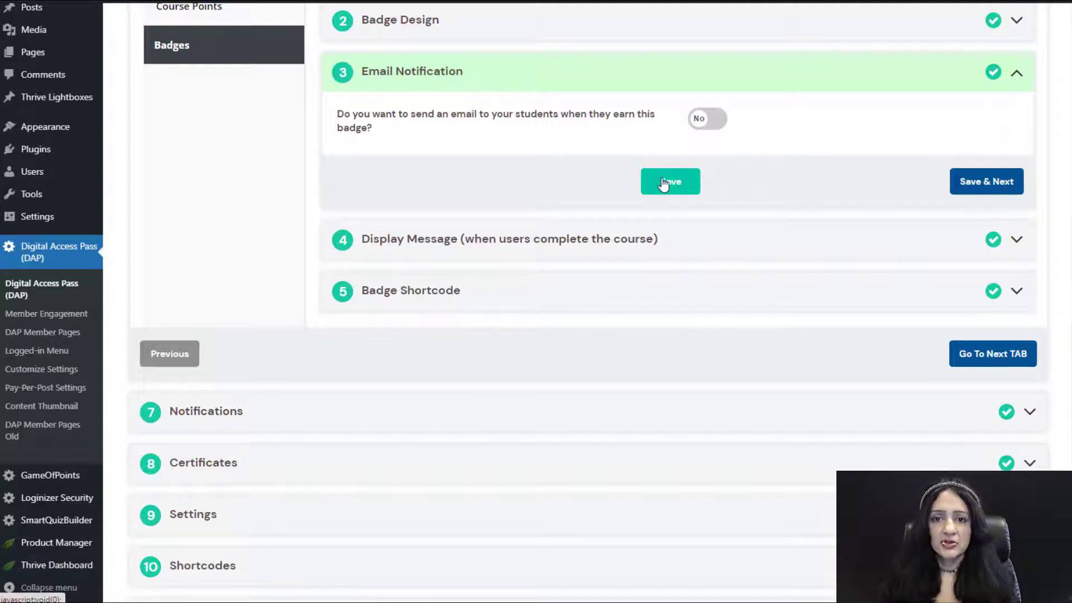
Step: Save the badge's email notification and display message settings, and copy and save the badge shortcode
left_click(977, 185)
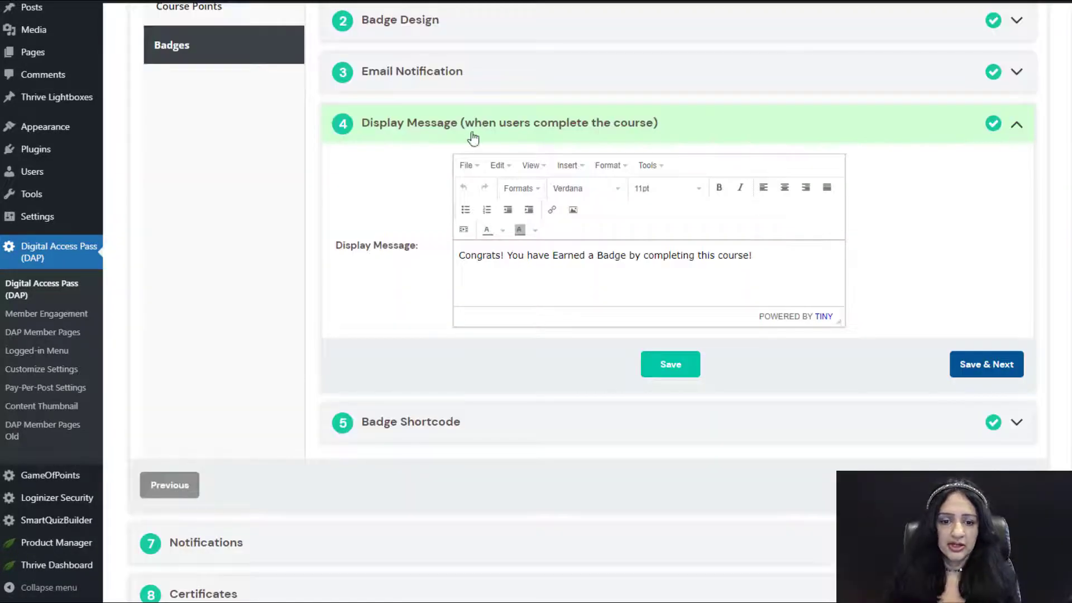
left_click(1013, 375)
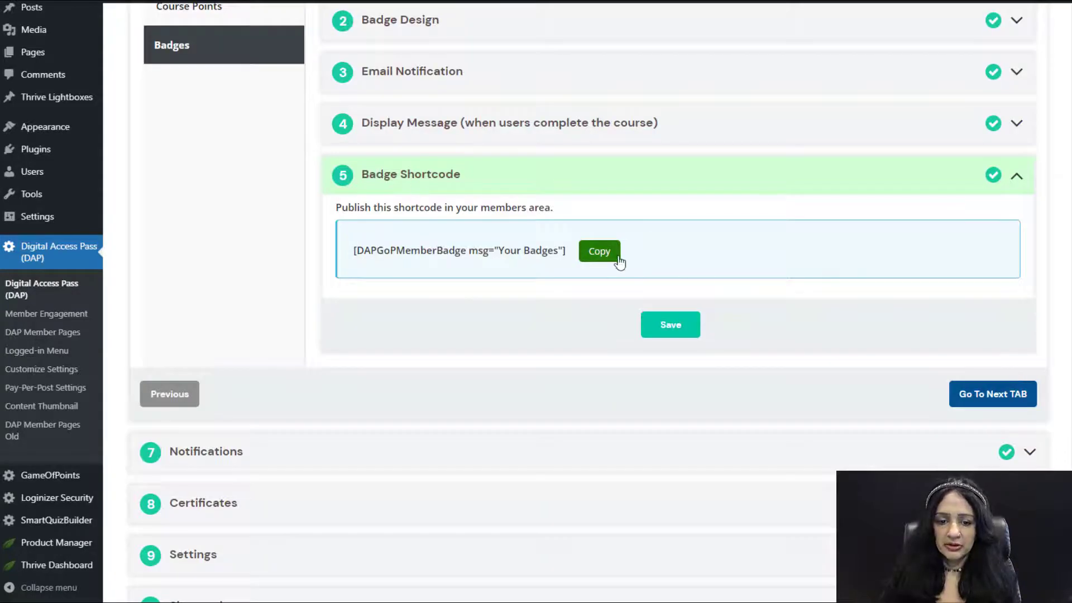
left_click(589, 251)
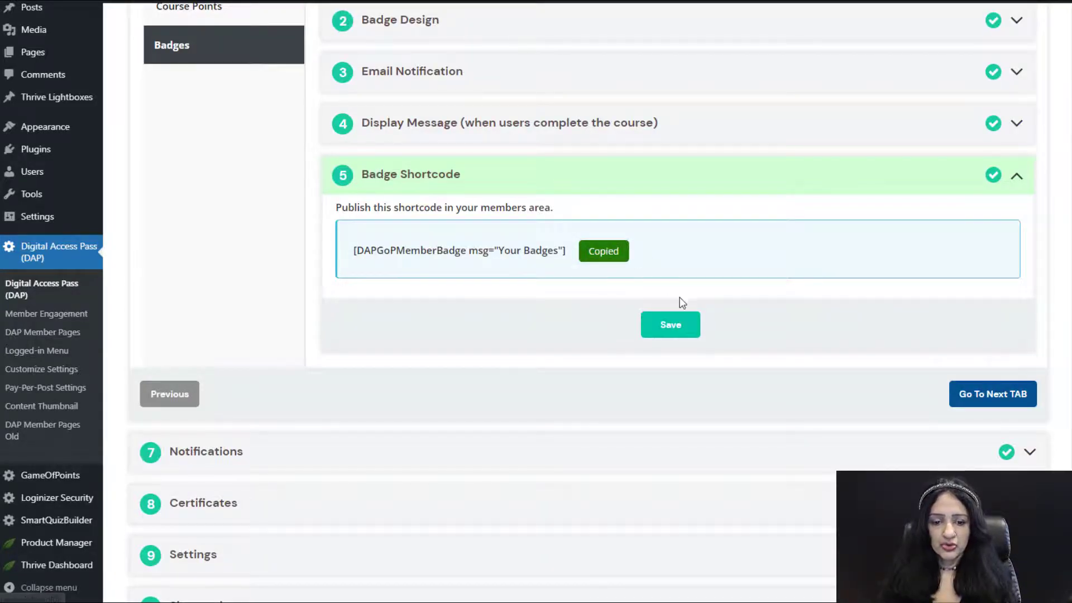
left_click(671, 325)
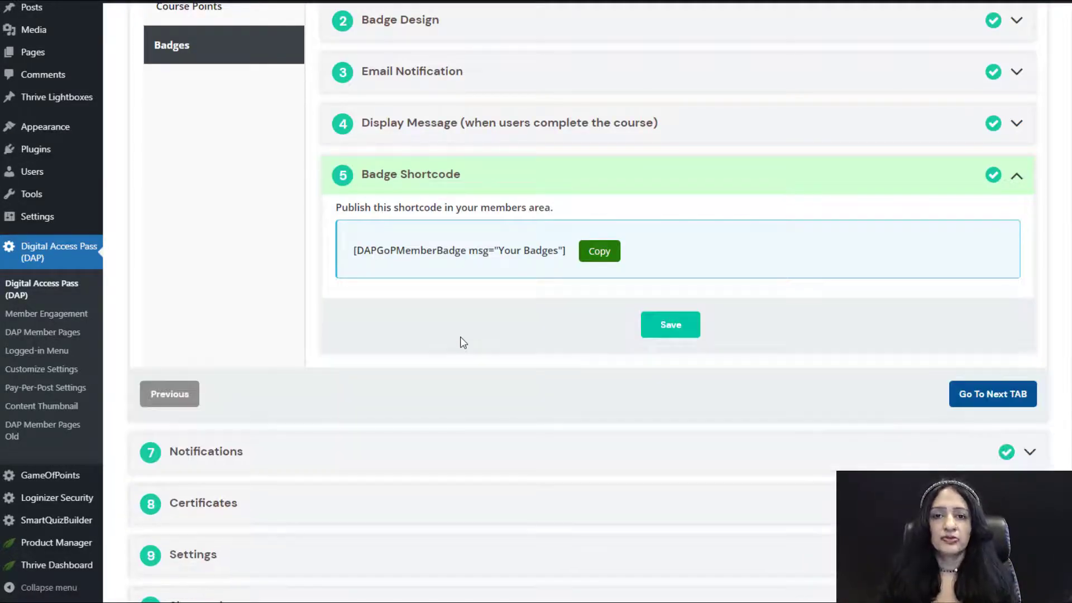
Step: Look back over the badge sections and advance from Gamification / Automations to Notifications
scroll(463, 342, "up", 3)
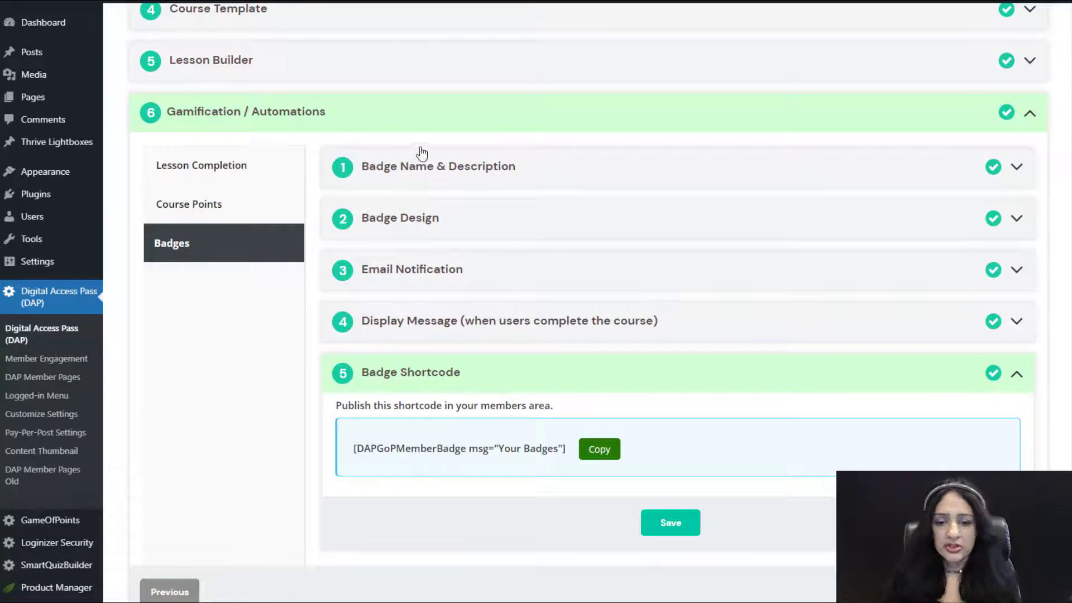
scroll(536, 484, "down", 1)
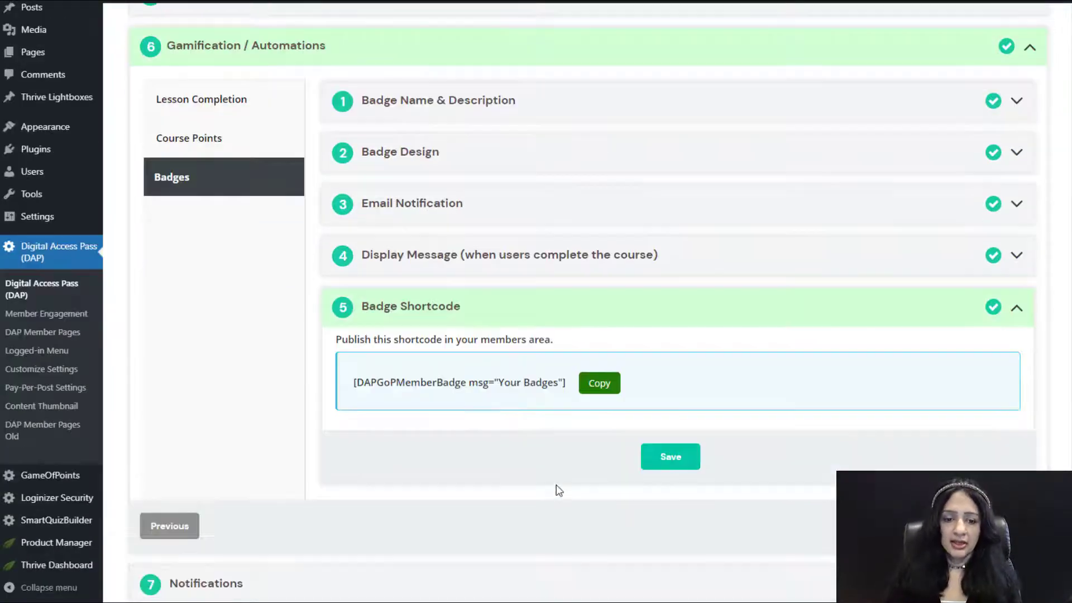
scroll(45, 447, "down", 2)
mouse_move(40, 480)
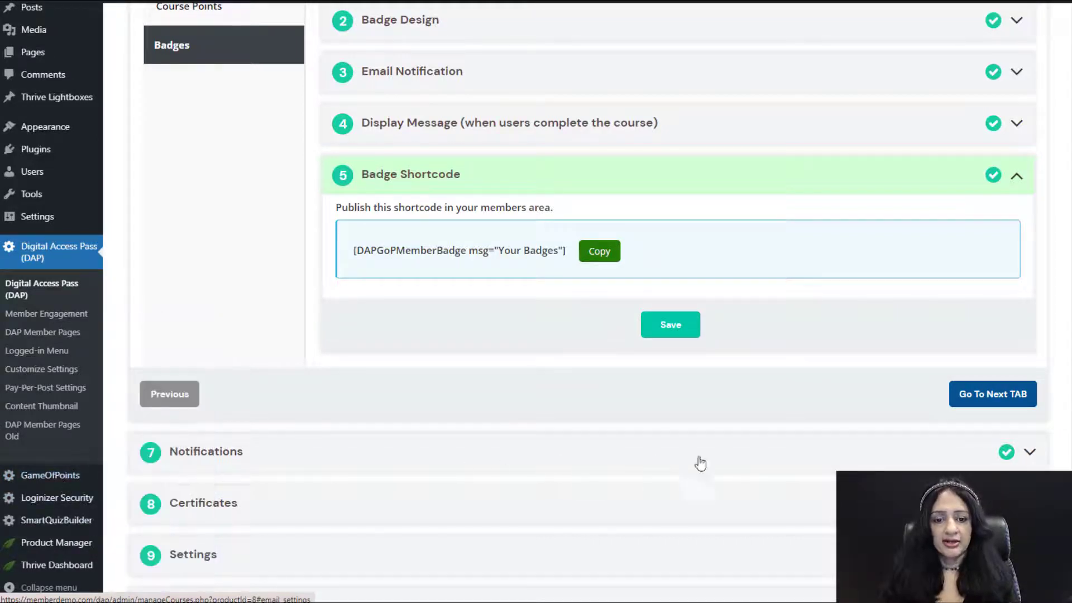
left_click(968, 395)
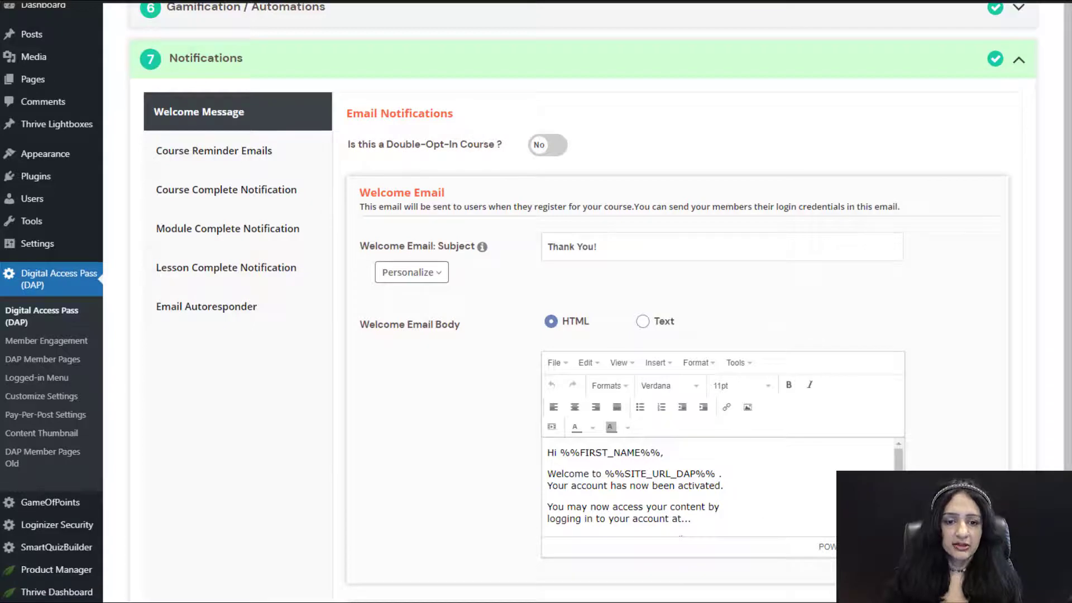
Step: Read through the welcome email body, including the login URL, email and password placeholders
scroll(643, 444, "down", 3)
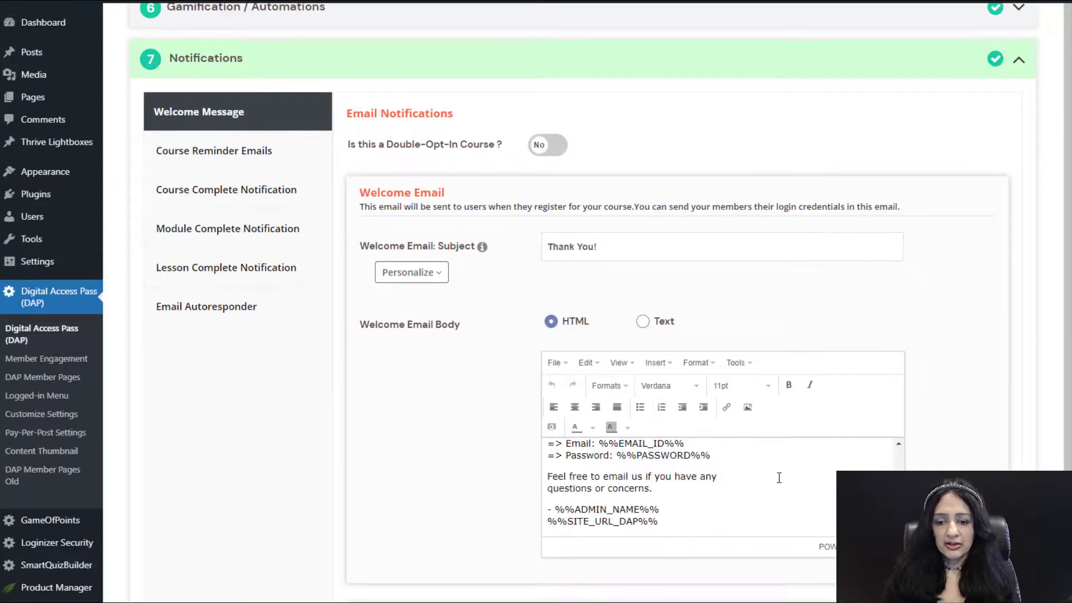
scroll(635, 481, "down", 1)
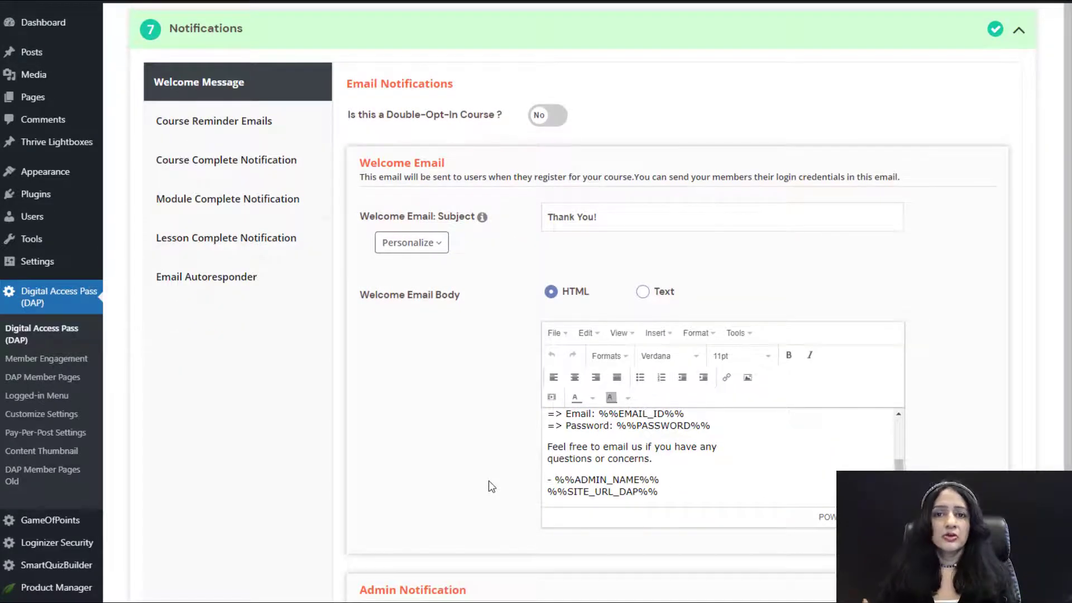
scroll(671, 484, "up", 2)
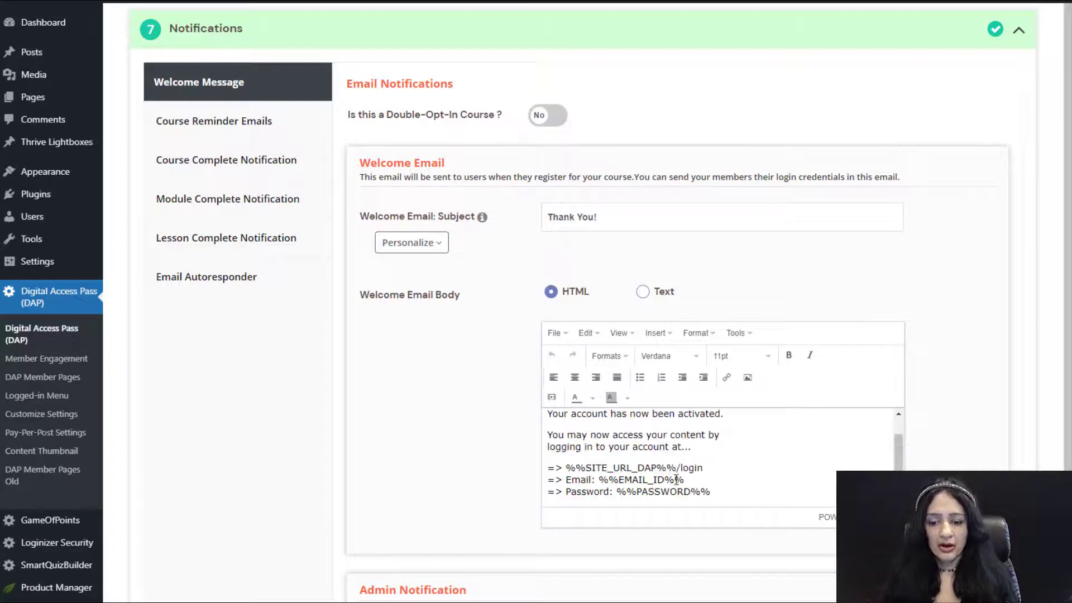
left_click_drag(731, 492, 506, 453)
left_click(738, 475)
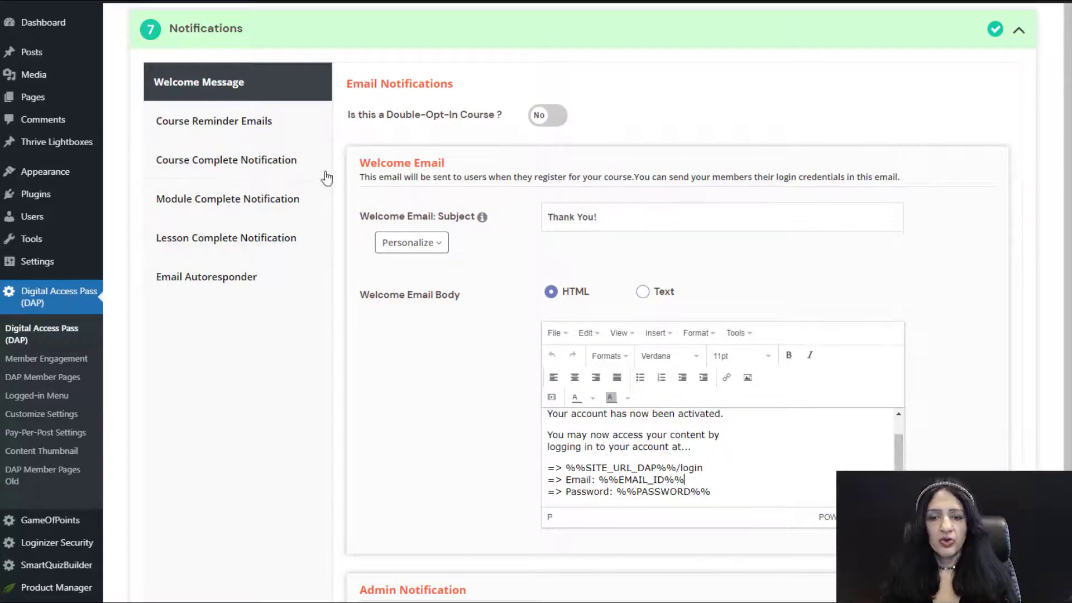
Step: Open Course Reminder Emails and set the reminder for users who have not accessed the course to Yes
left_click(317, 133)
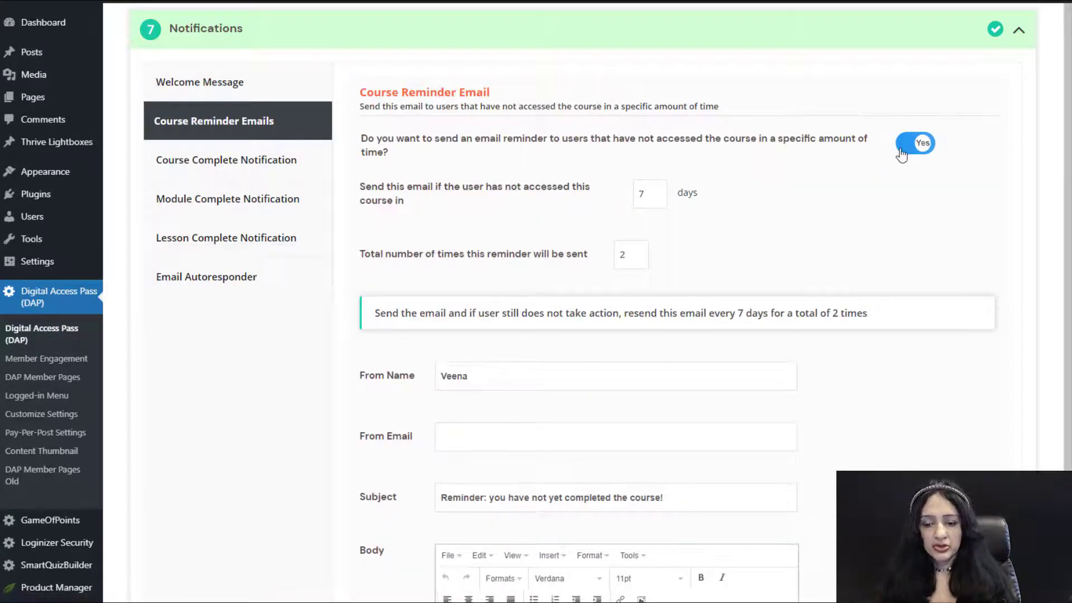
left_click(921, 147)
left_click(922, 246)
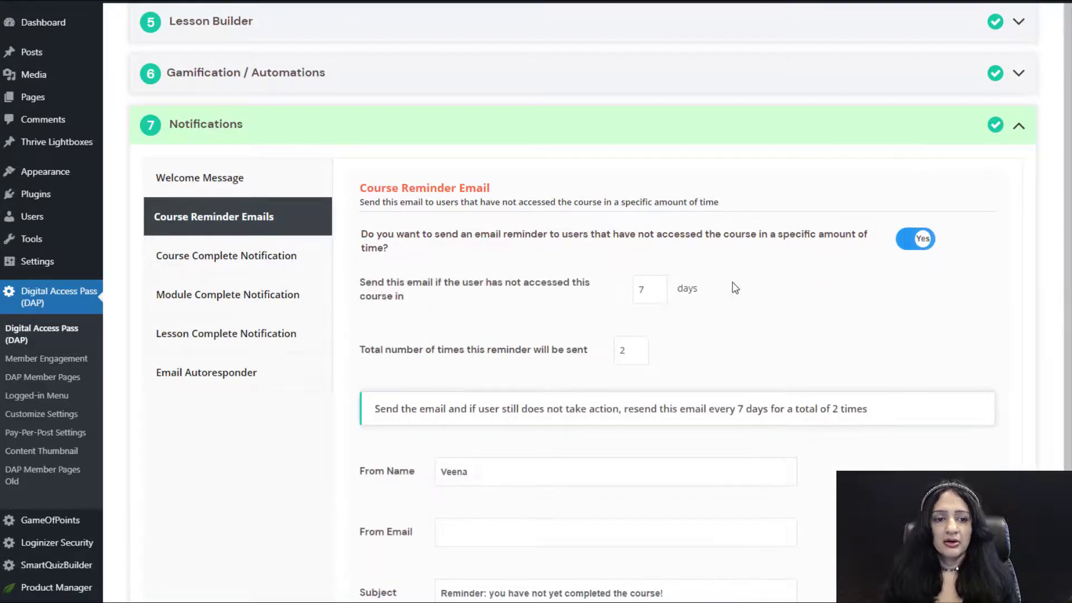
Step: Set the reminder email to send after 7 days without course access, for a total of 2 times
scroll(710, 302, "down", 3)
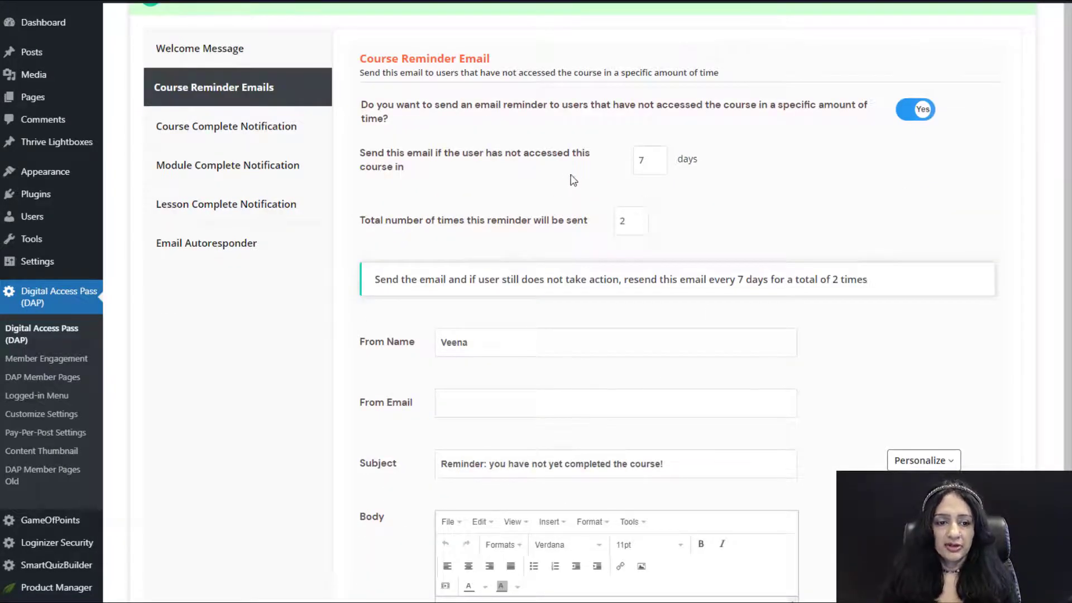
left_click(638, 158)
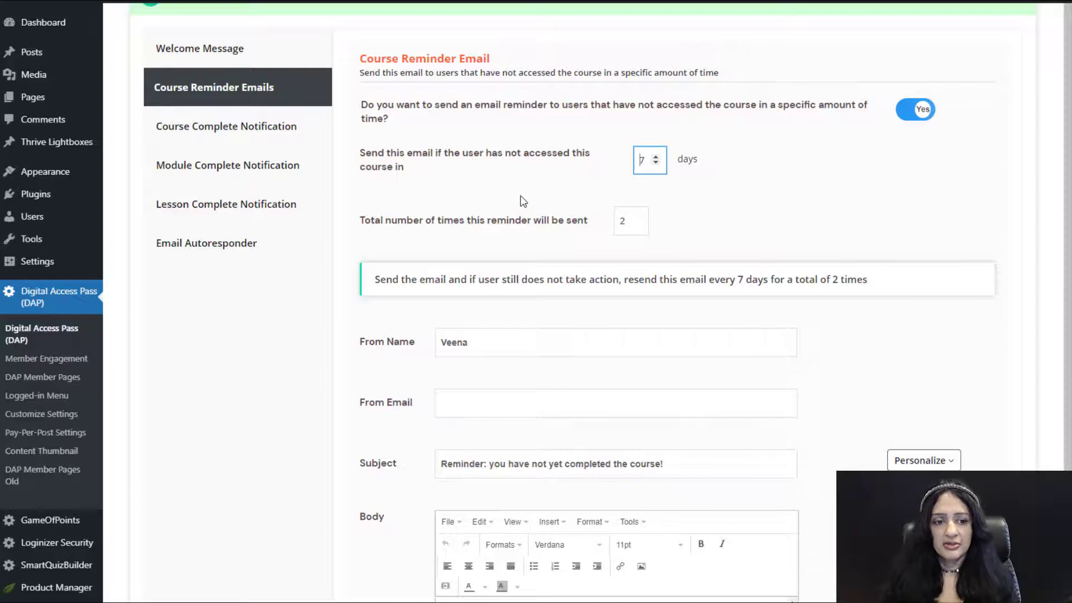
left_click(457, 174)
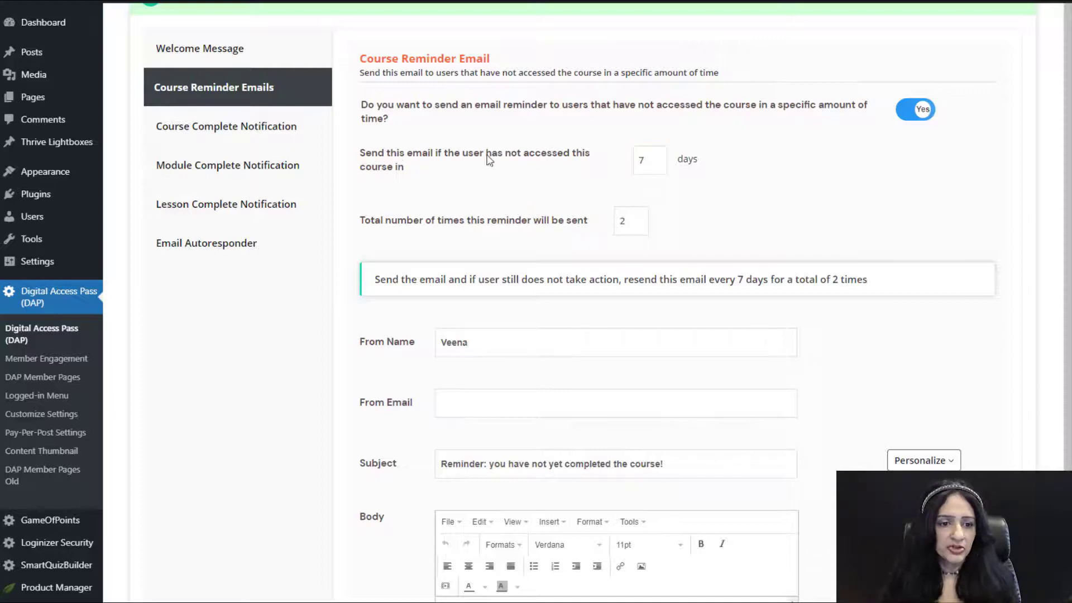
left_click(649, 160)
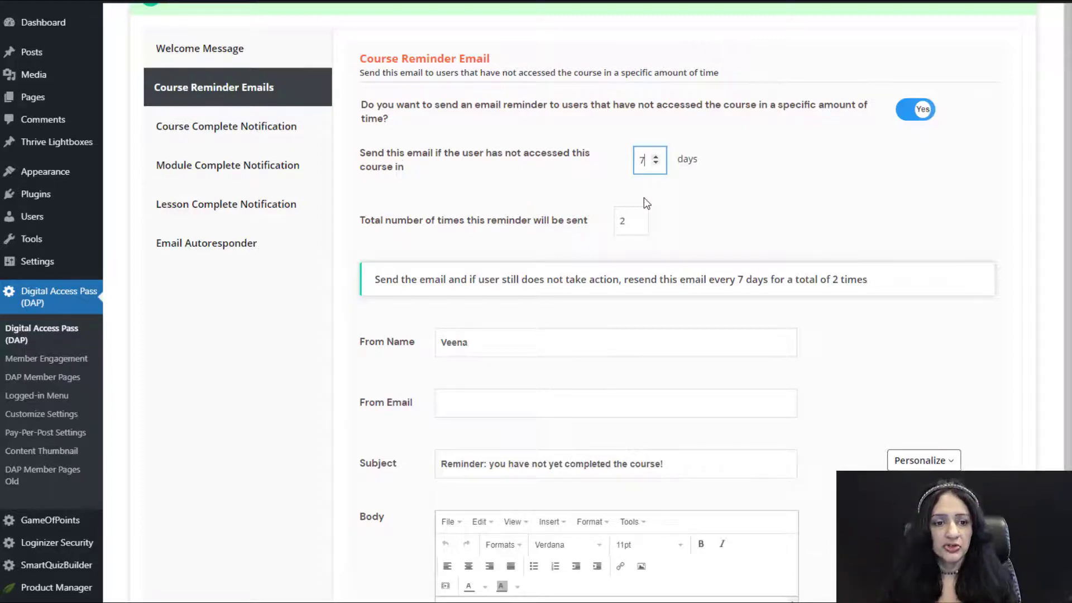
key("BackSpace")
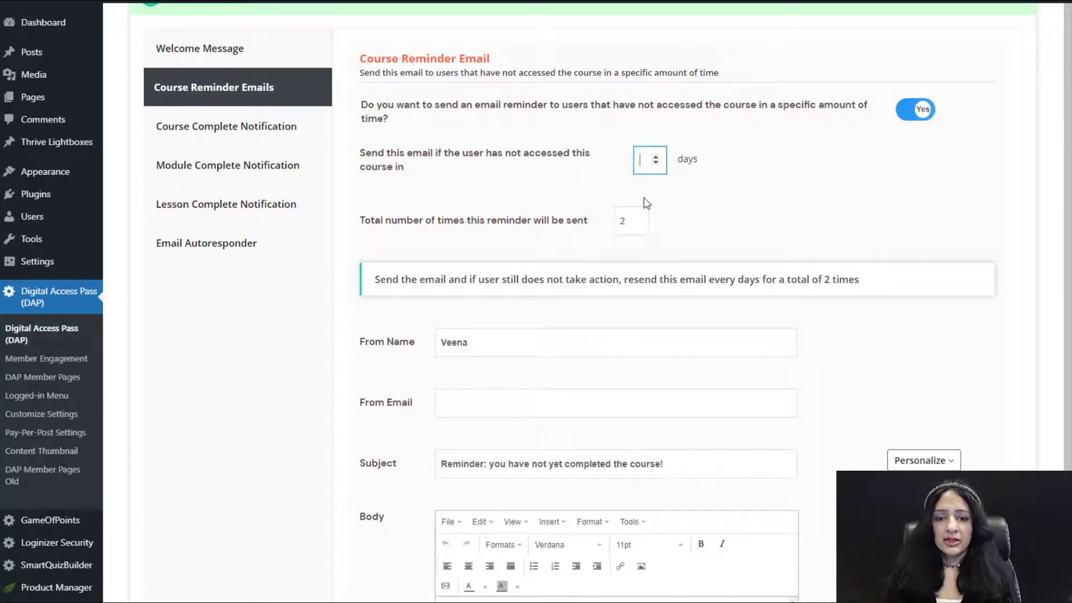
type("7")
left_click(714, 205)
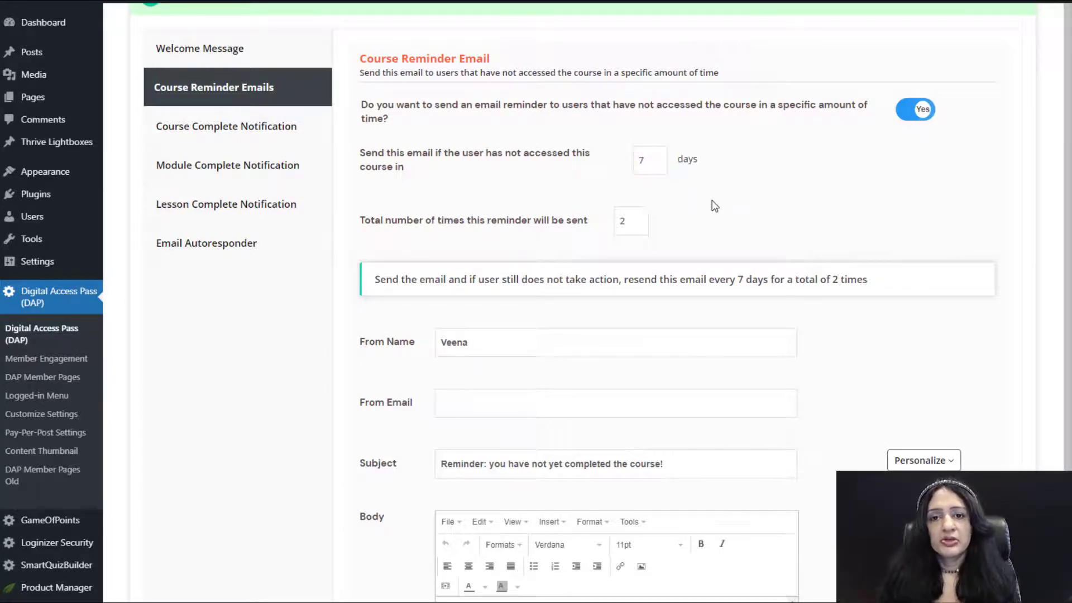
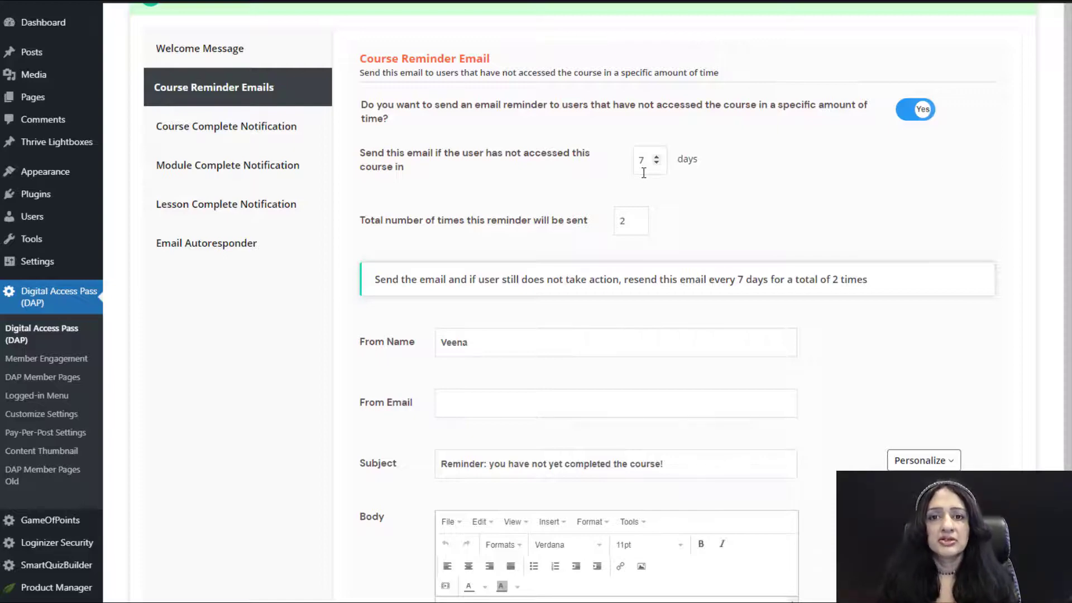
left_click(648, 163)
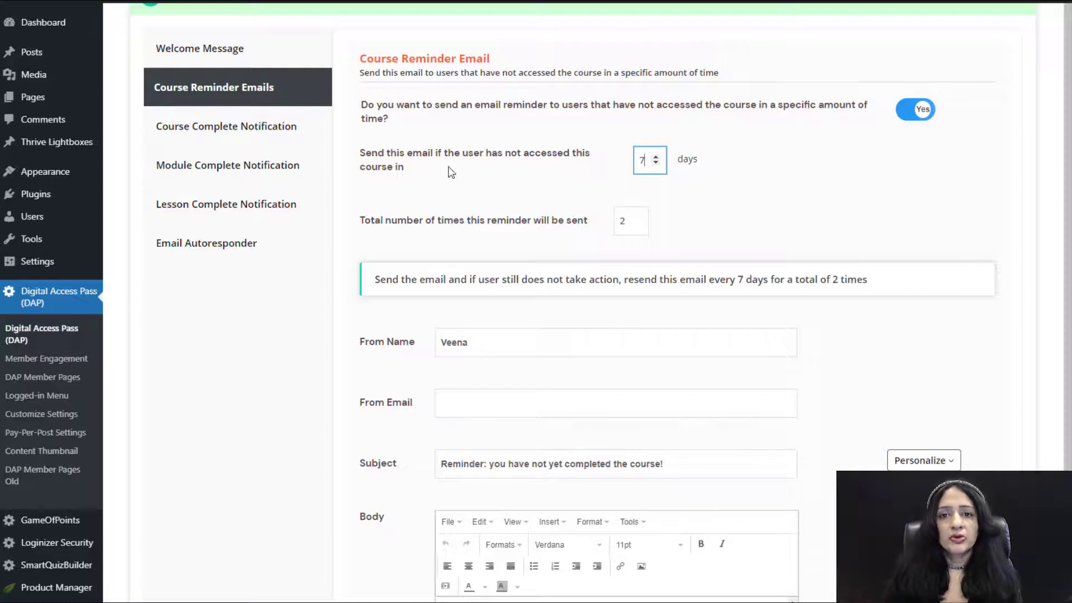
key("BackSpace")
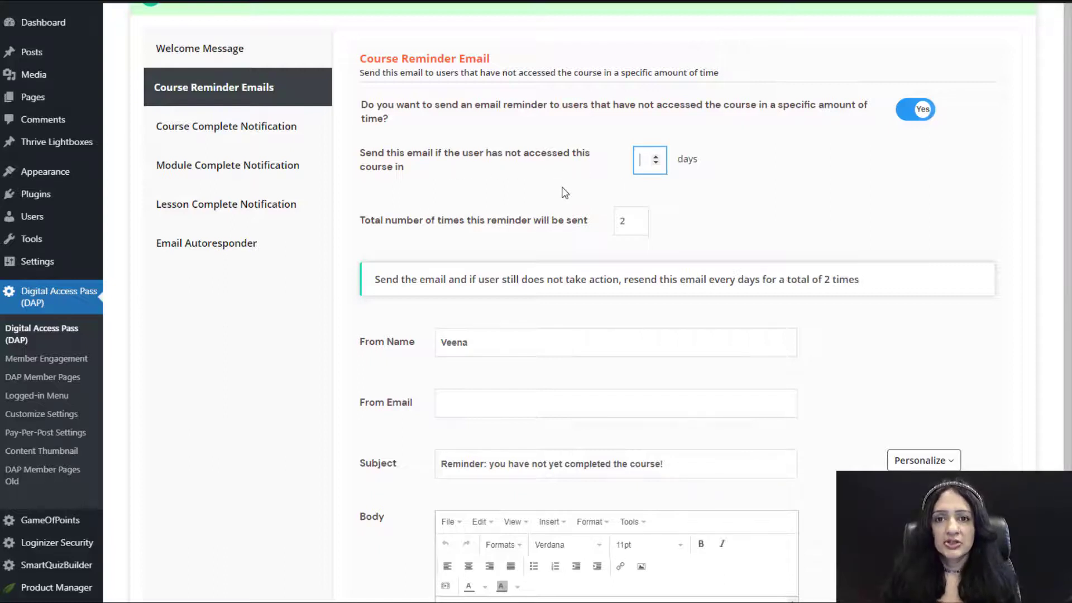
type("7")
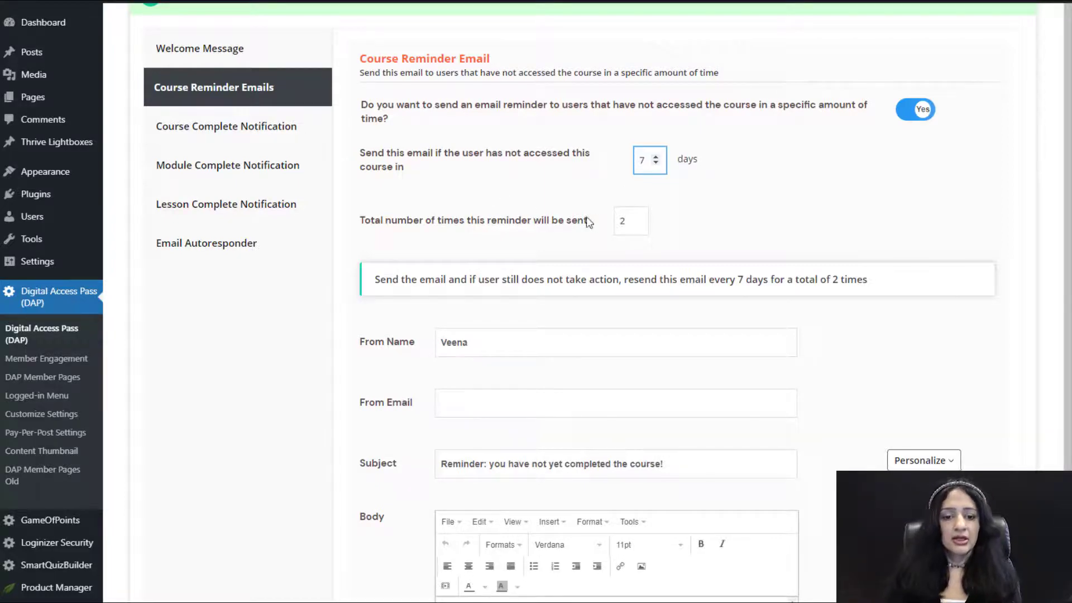
double_click(618, 221)
key("BackSpace")
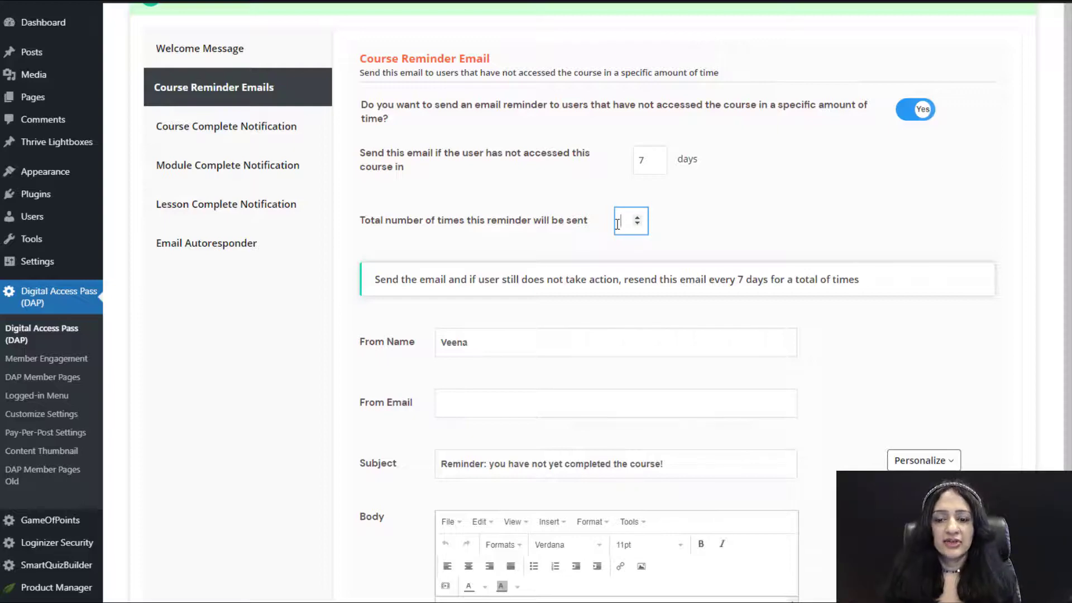
type("2")
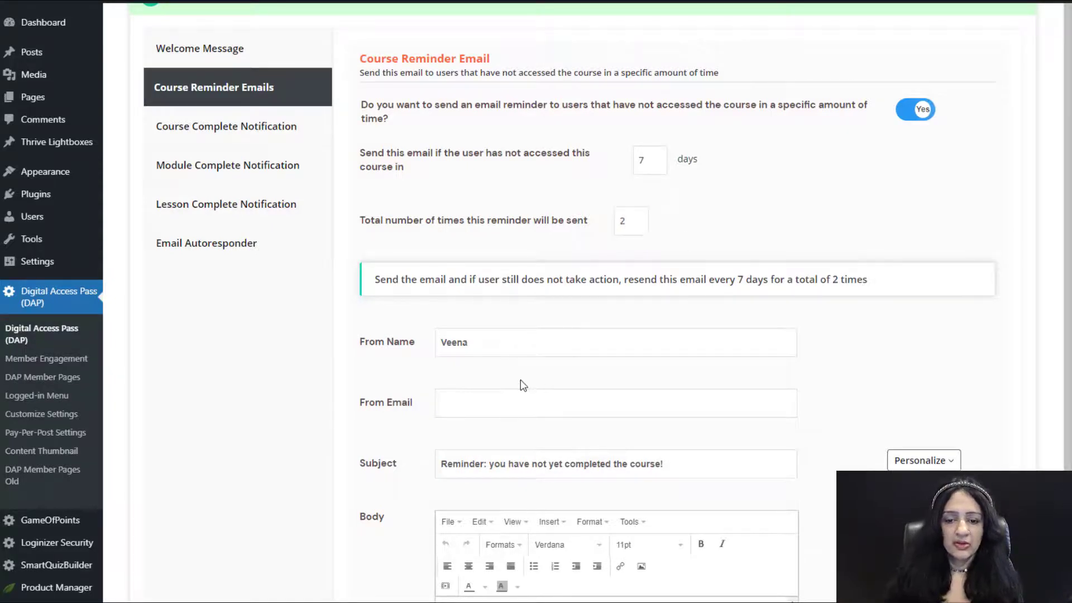
Step: Insert the word "more" after the %%LESSONSLEFT%% placeholder in the course reminder email body
scroll(521, 383, "down", 1)
left_click(464, 352)
left_click(330, 421)
scroll(350, 412, "down", 4)
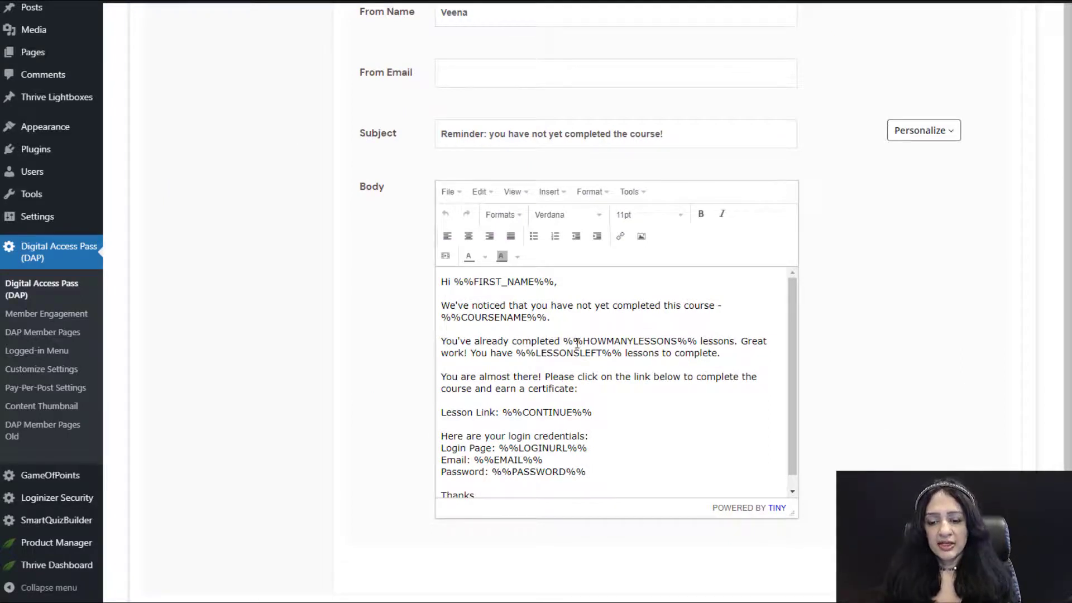
left_click_drag(562, 341, 700, 342)
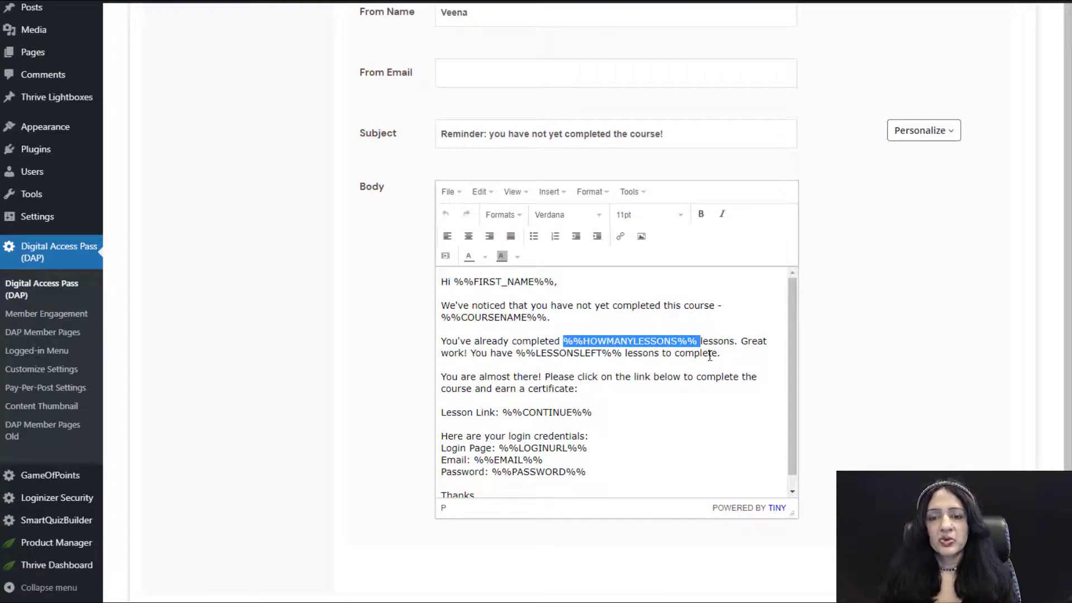
left_click(678, 396)
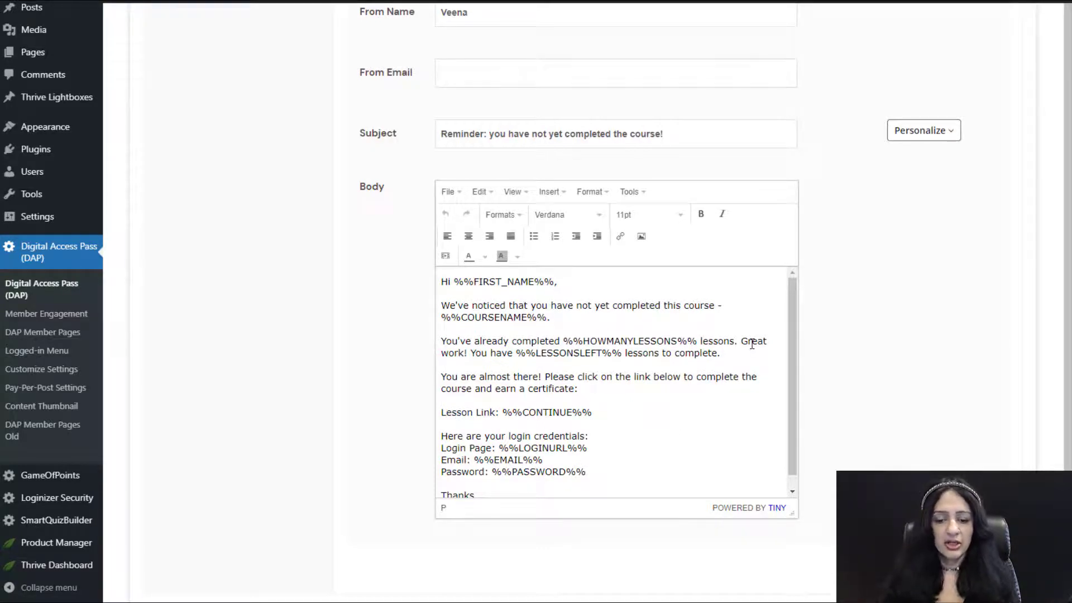
double_click(563, 356)
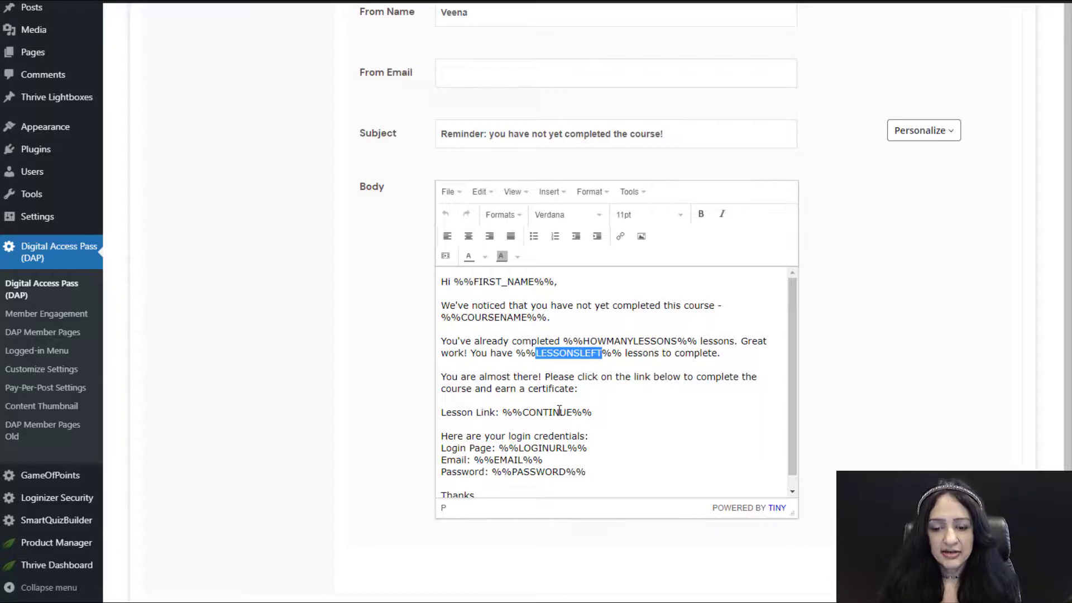
left_click(706, 424)
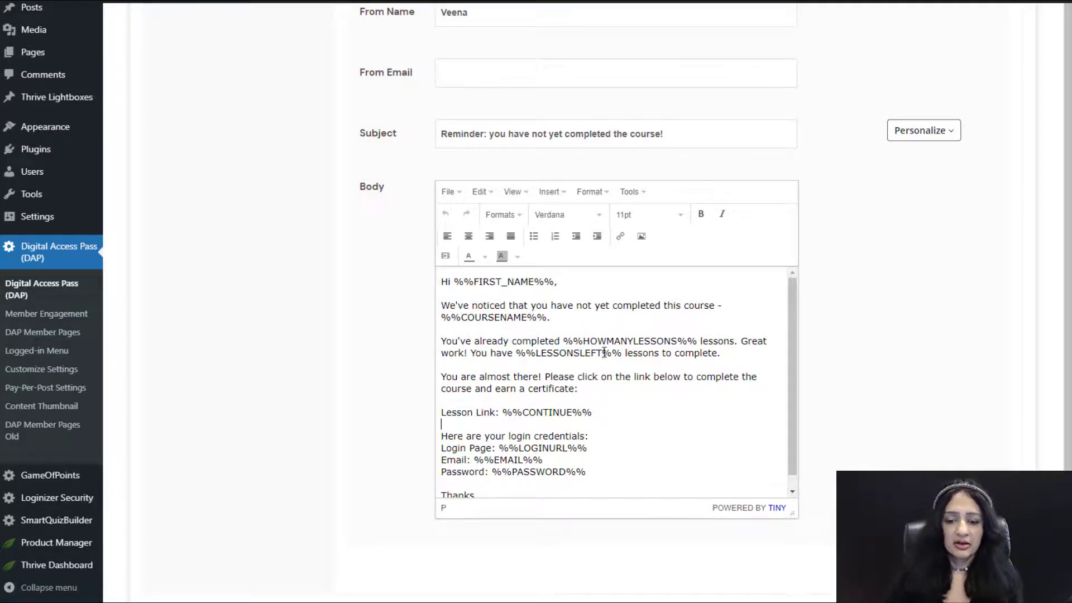
left_click(627, 354)
type("more")
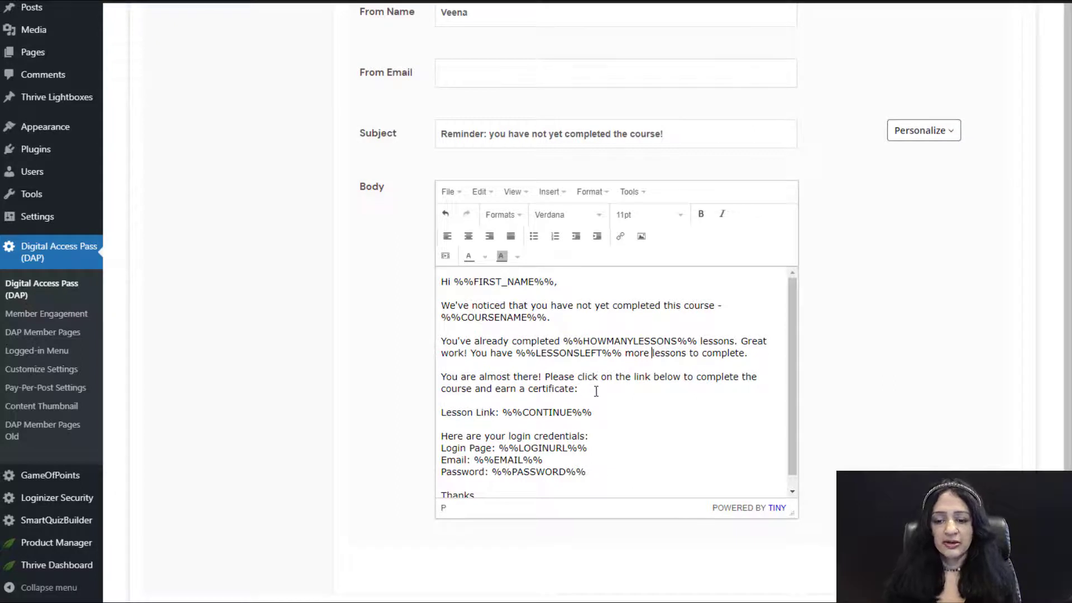
Step: Check the lesson link in the reminder email, then save the notification settings and advance to Certificates
left_click_drag(620, 414, 421, 408)
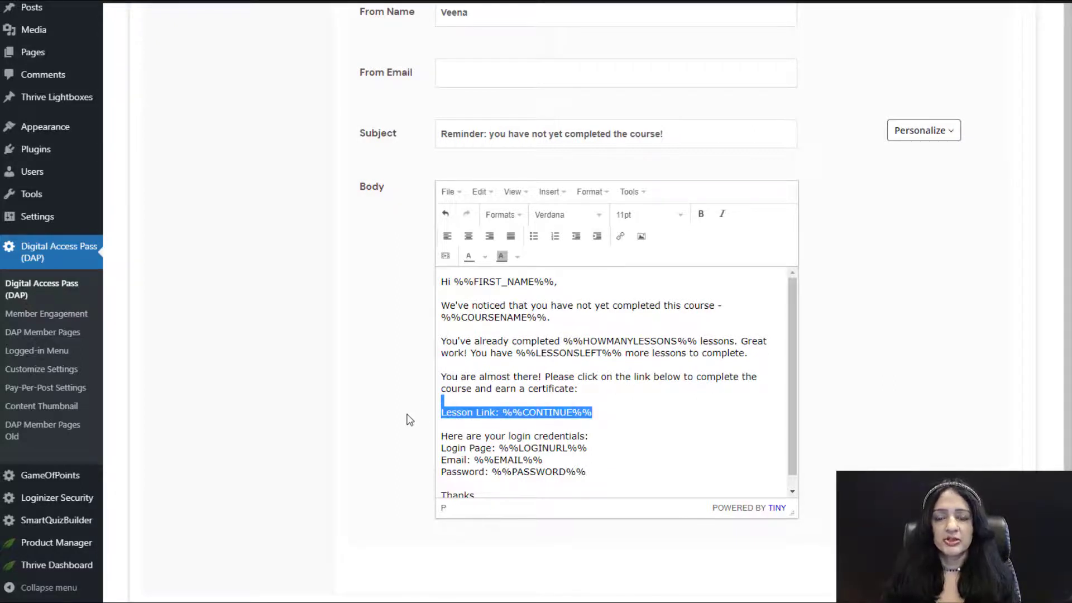
left_click(471, 419)
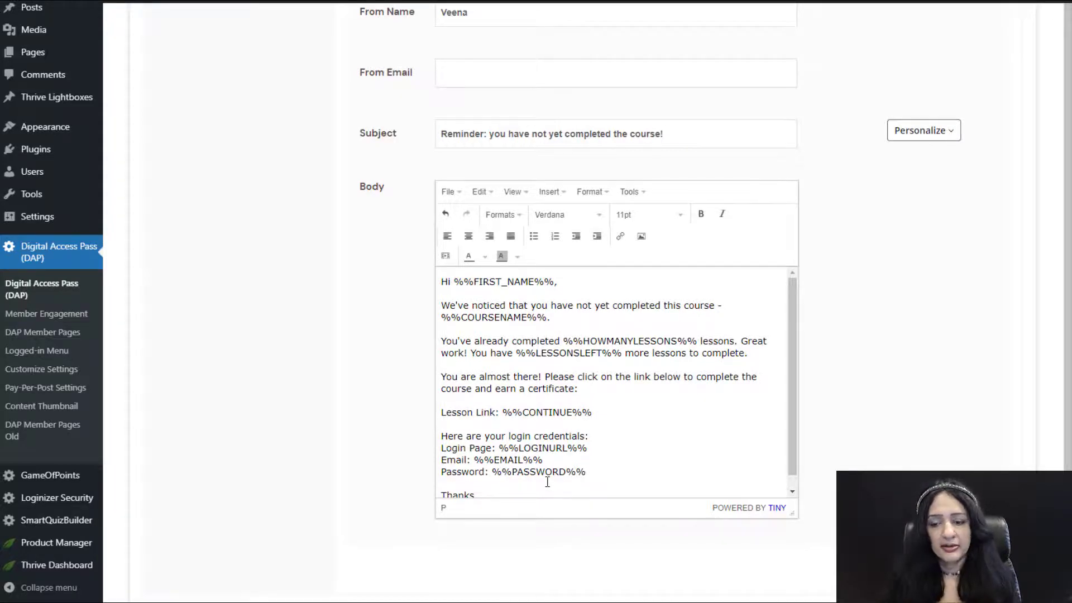
scroll(603, 462, "down", 5)
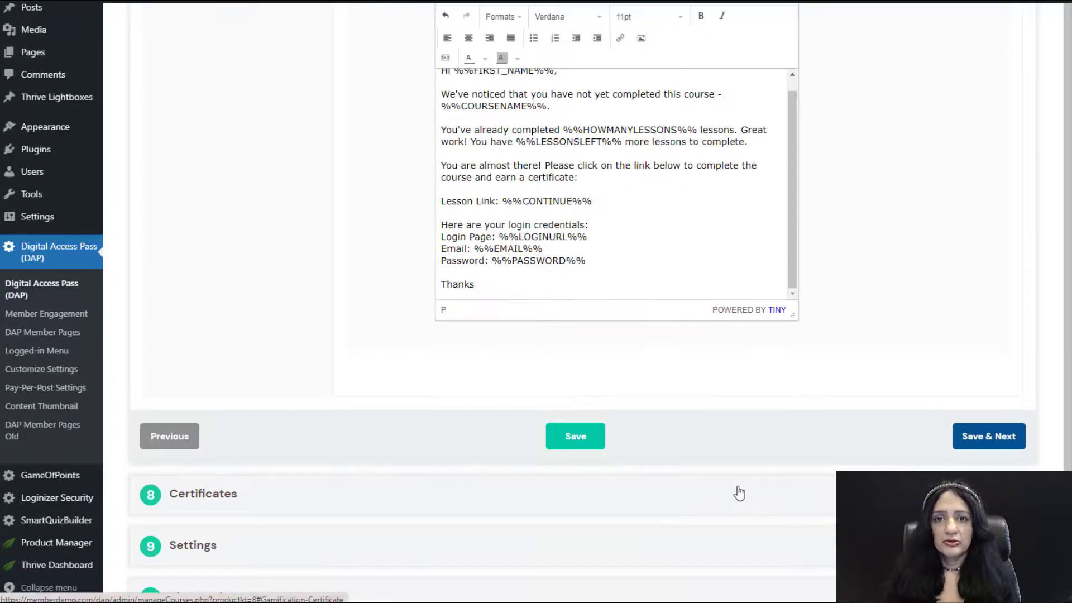
left_click(576, 439)
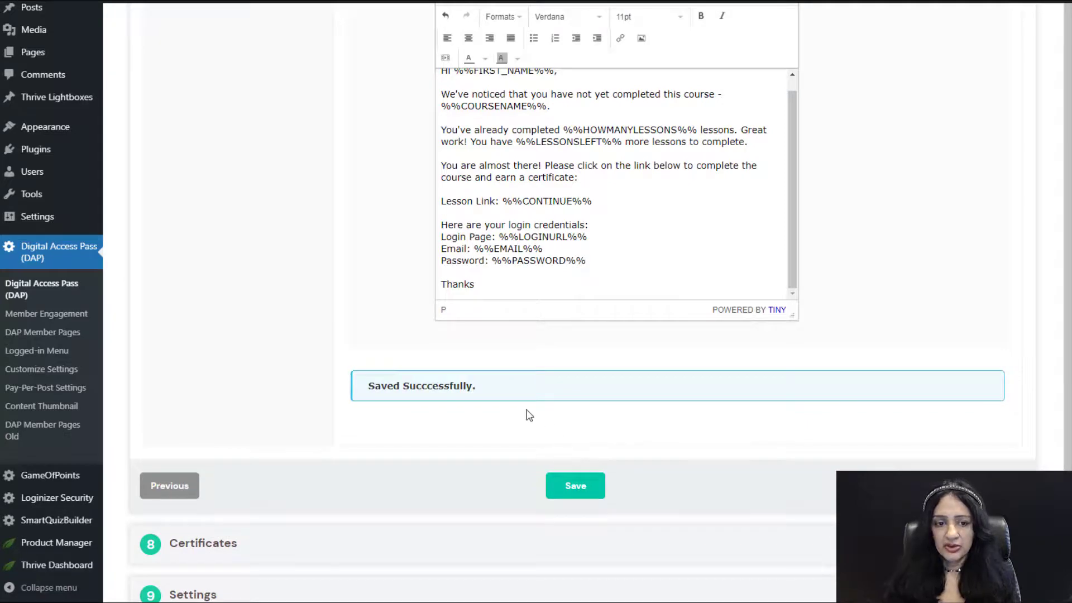
scroll(251, 335, "up", 2)
scroll(246, 327, "up", 2)
scroll(239, 347, "down", 7)
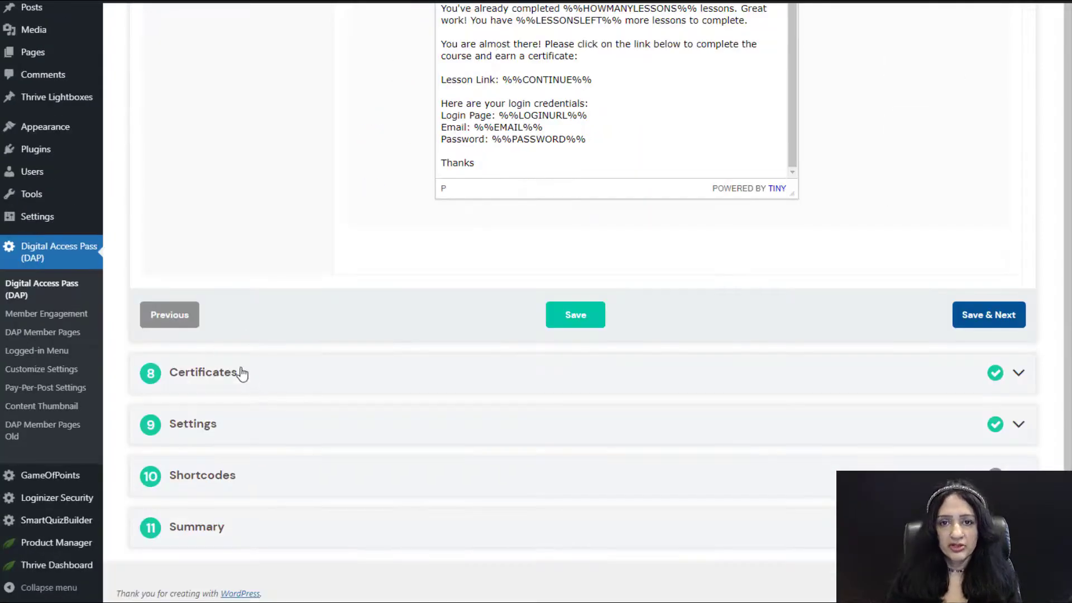
left_click(978, 317)
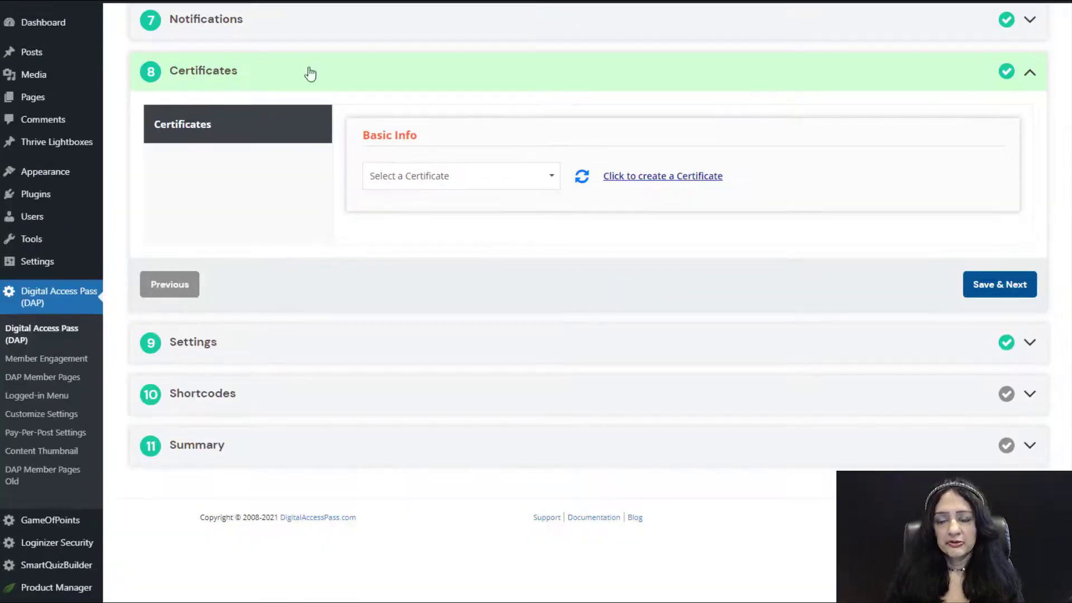
Step: Check which certificates are available for the course and advance to Settings without choosing one
left_click(469, 178)
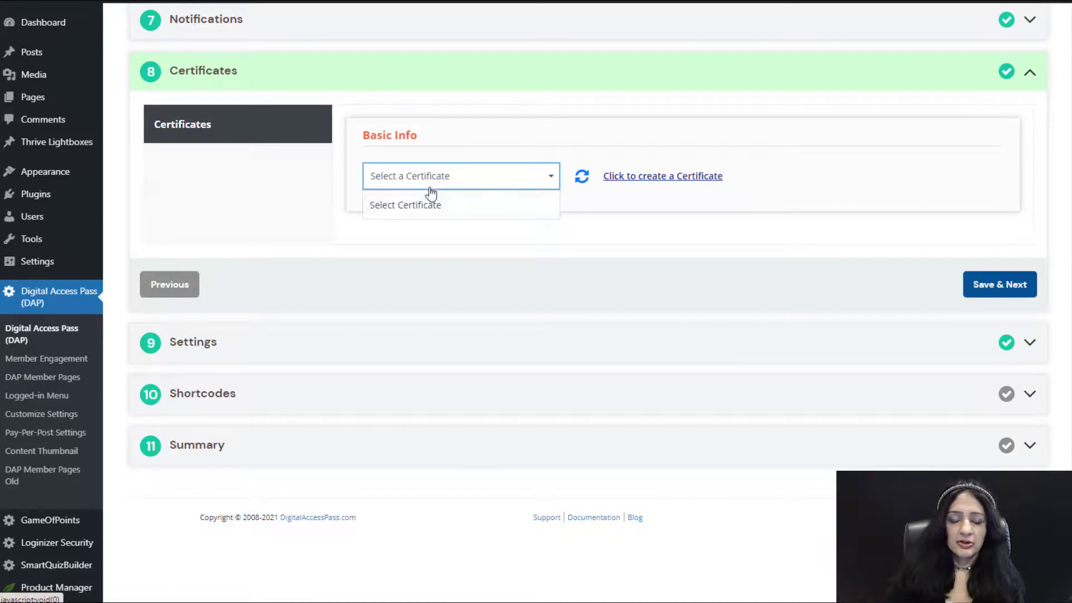
left_click(620, 216)
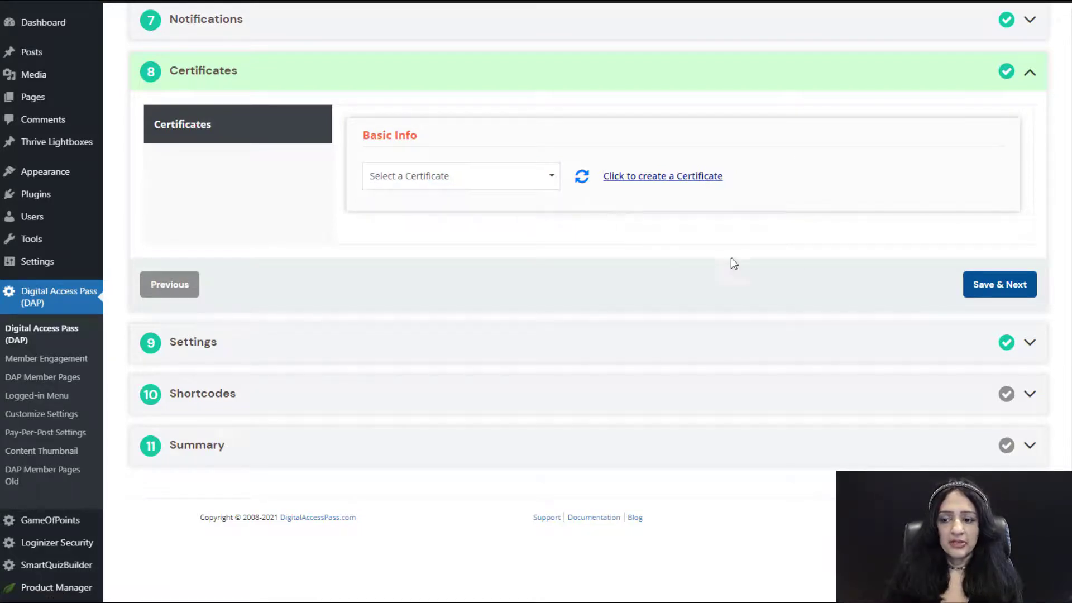
left_click(999, 284)
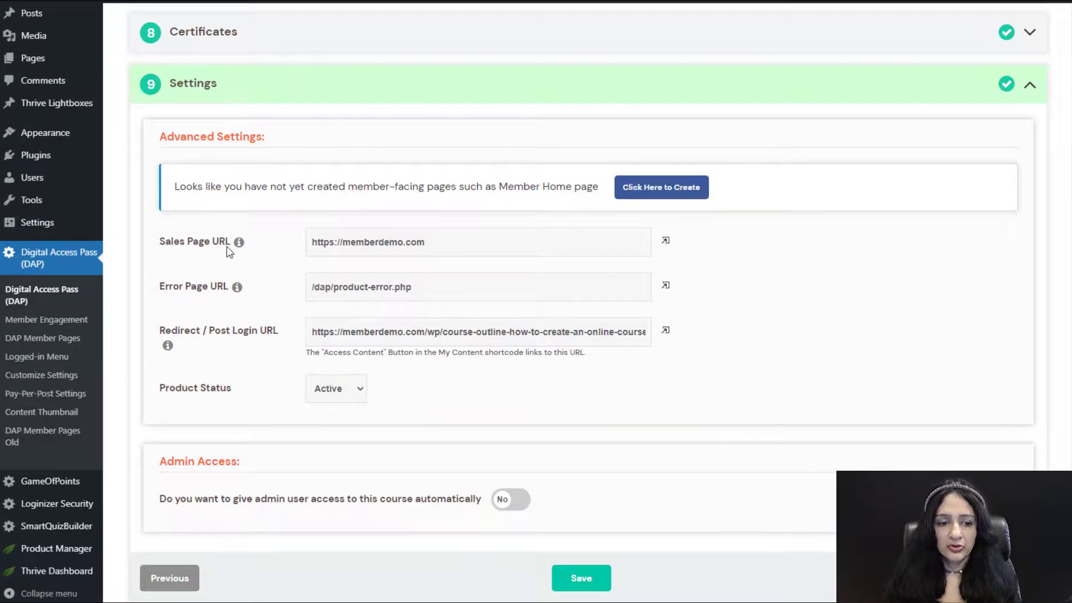
Step: Review the course's Sales Page URL, Error Page URL and Redirect / Post Login URL in the advanced settings
left_click_drag(481, 246, 269, 241)
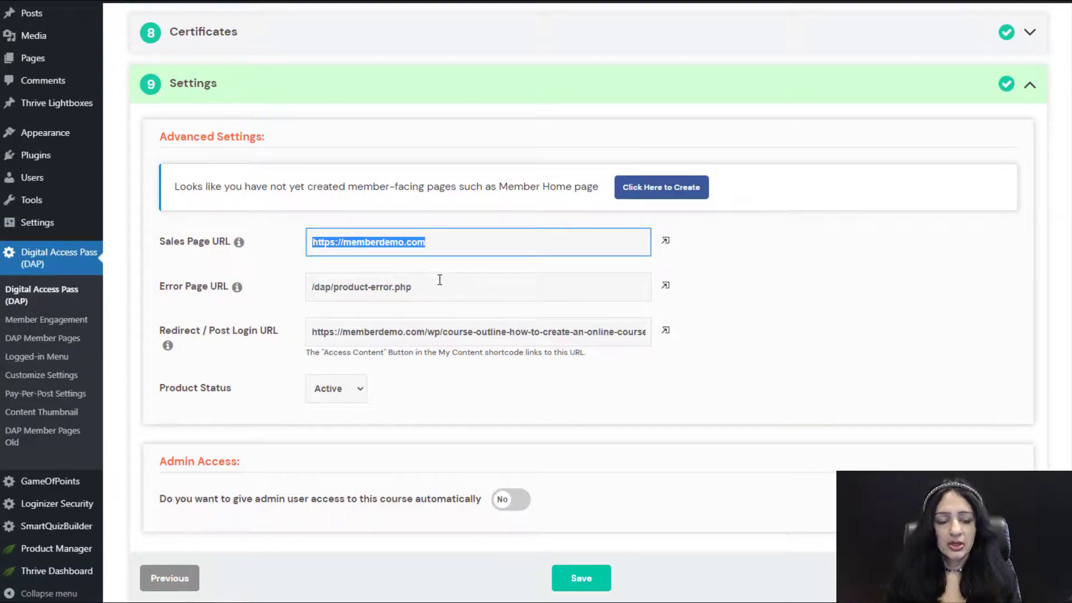
left_click_drag(459, 287, 207, 274)
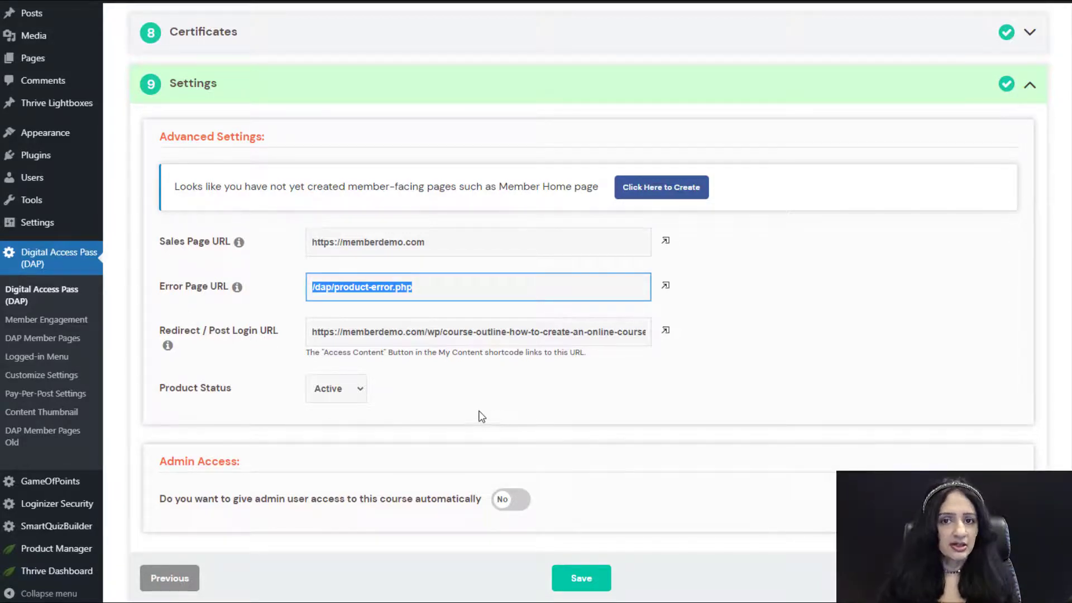
left_click(434, 404)
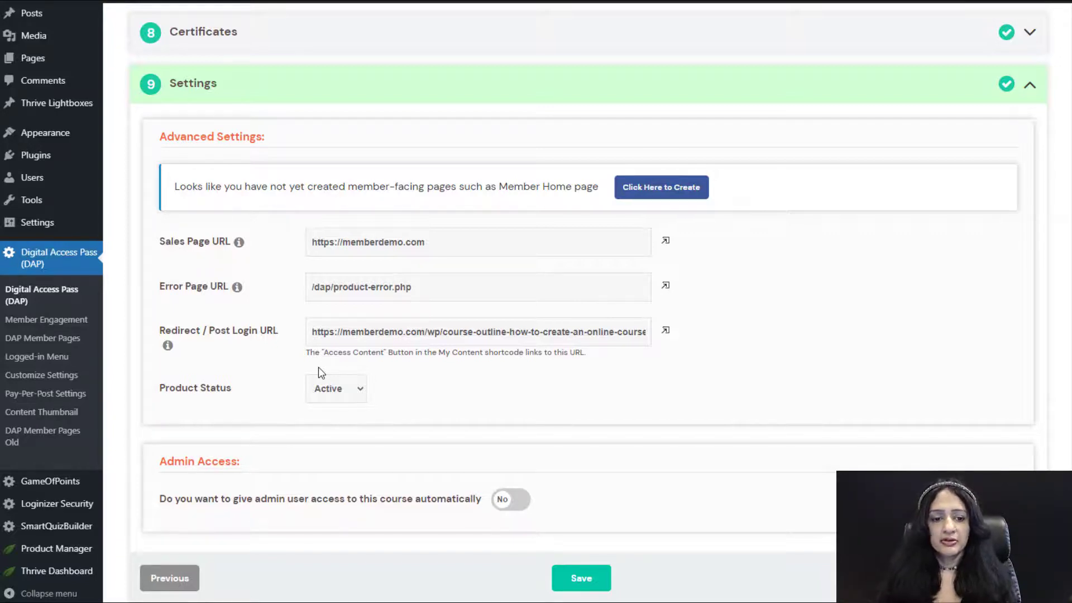
left_click(319, 333)
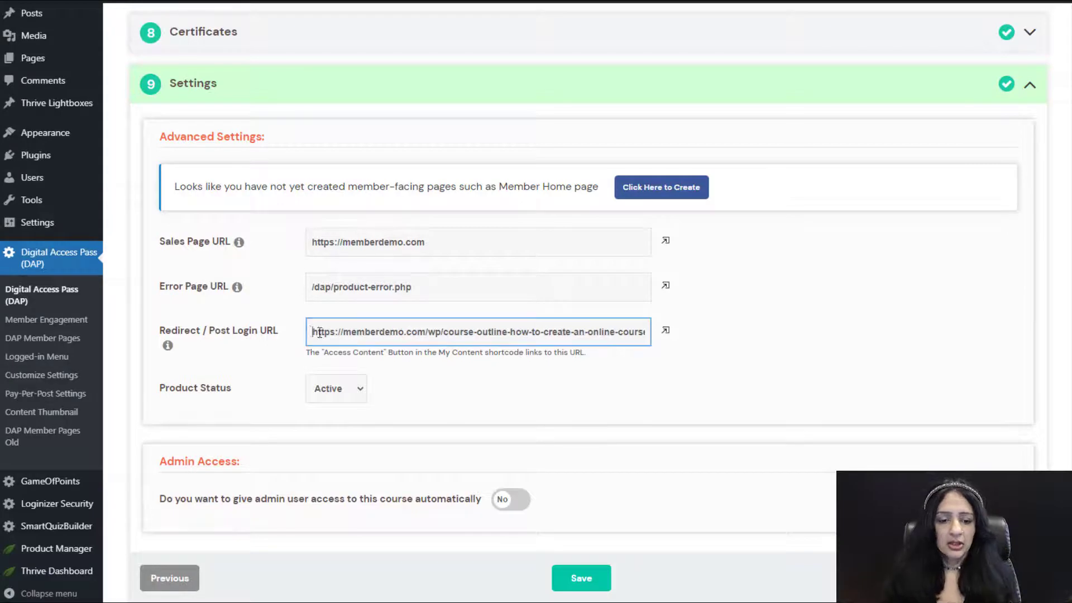
left_click_drag(319, 333, 790, 390)
left_click(806, 407)
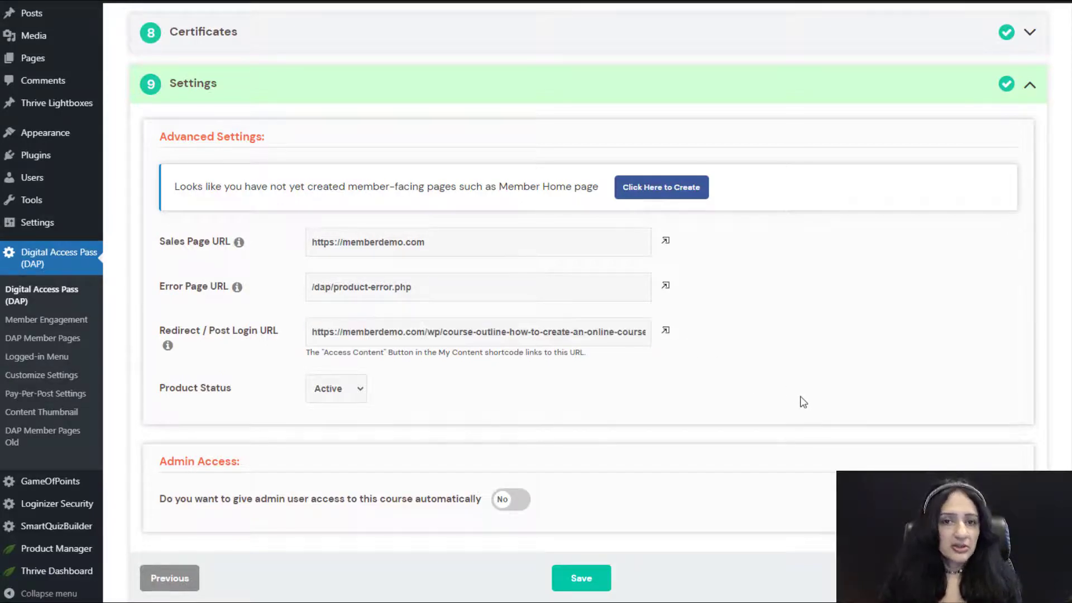
left_click(342, 331)
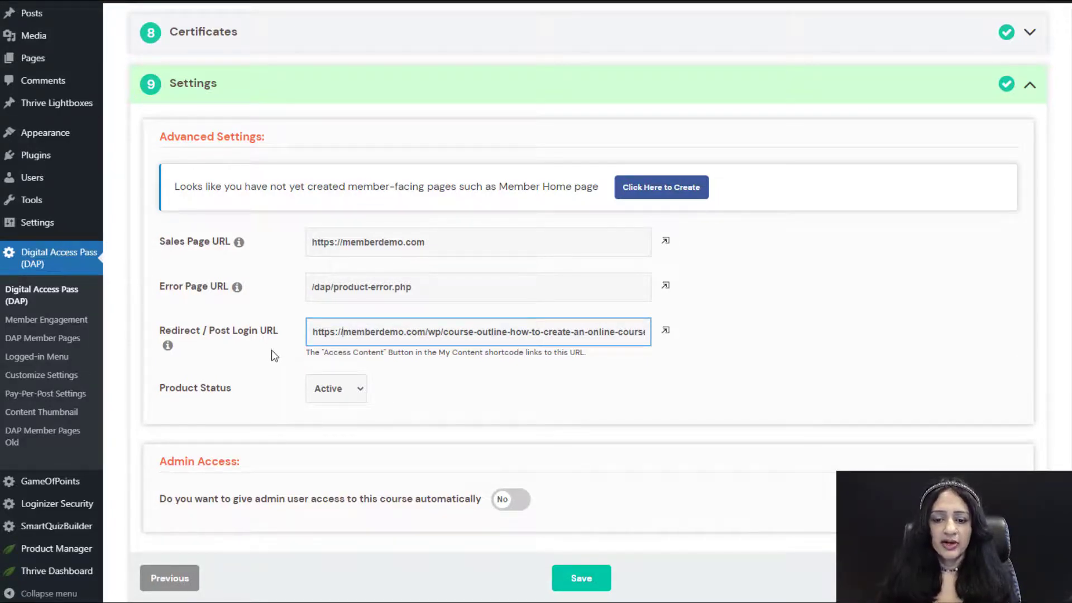
scroll(272, 351, "down", 1)
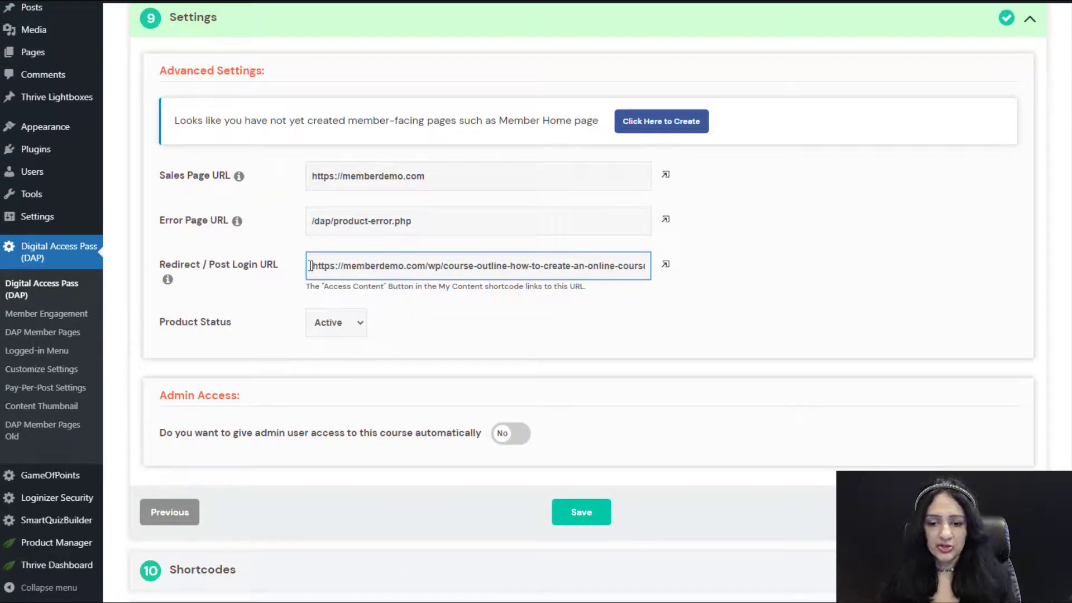
left_click_drag(311, 266, 735, 282)
scroll(629, 167, "up", 10)
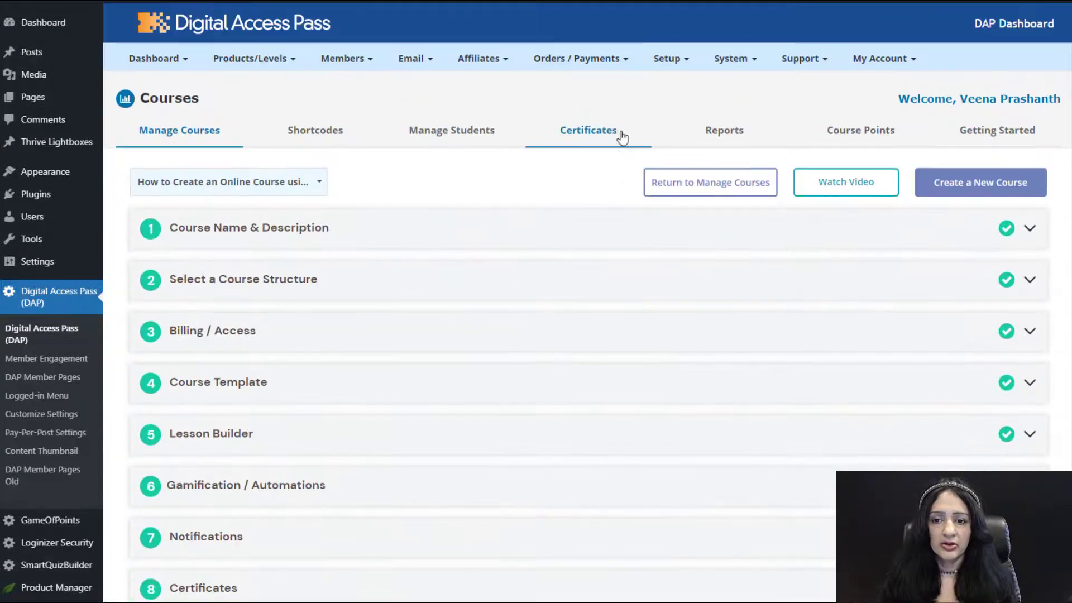
Step: Enable automatic admin user access to the course, then save the settings and advance to Shortcodes
mouse_move(651, 64)
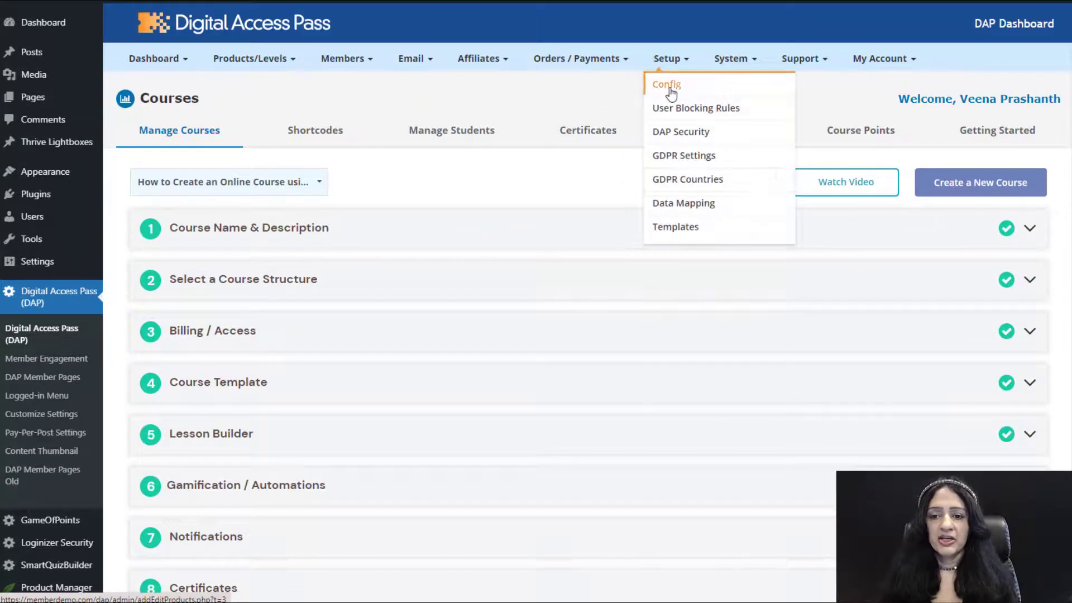
scroll(308, 425, "down", 6)
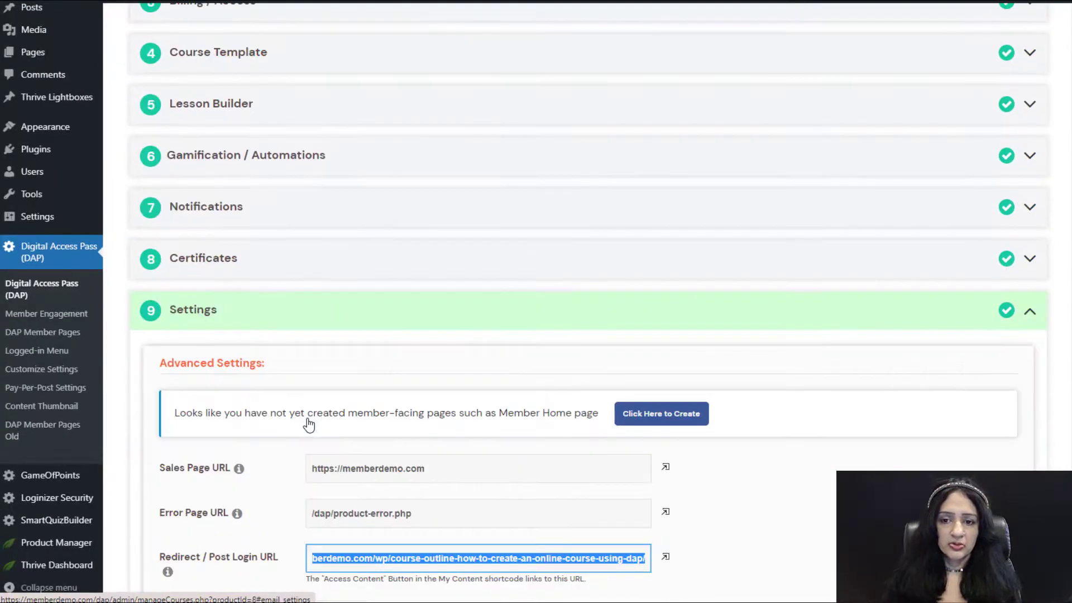
scroll(309, 425, "down", 3)
left_click(512, 424)
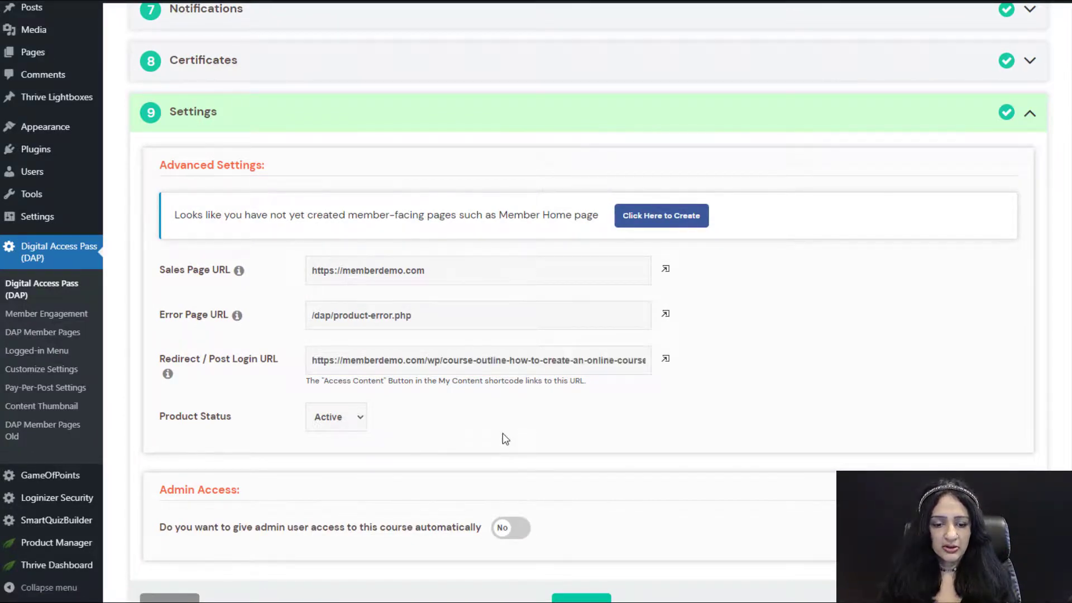
scroll(502, 433, "down", 2)
left_click(528, 397)
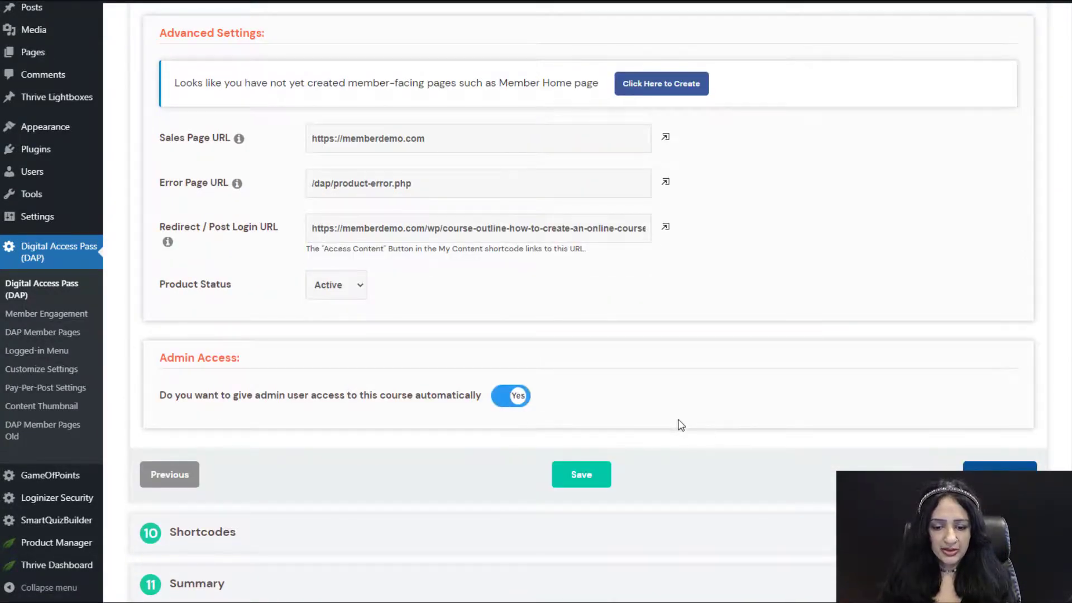
left_click(563, 478)
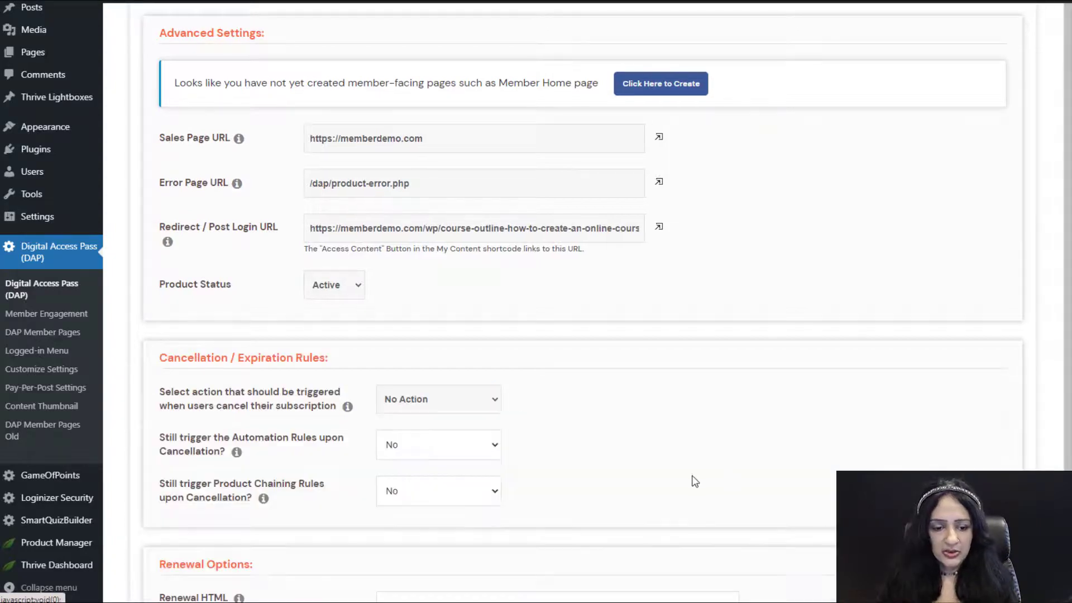
scroll(564, 439, "down", 8)
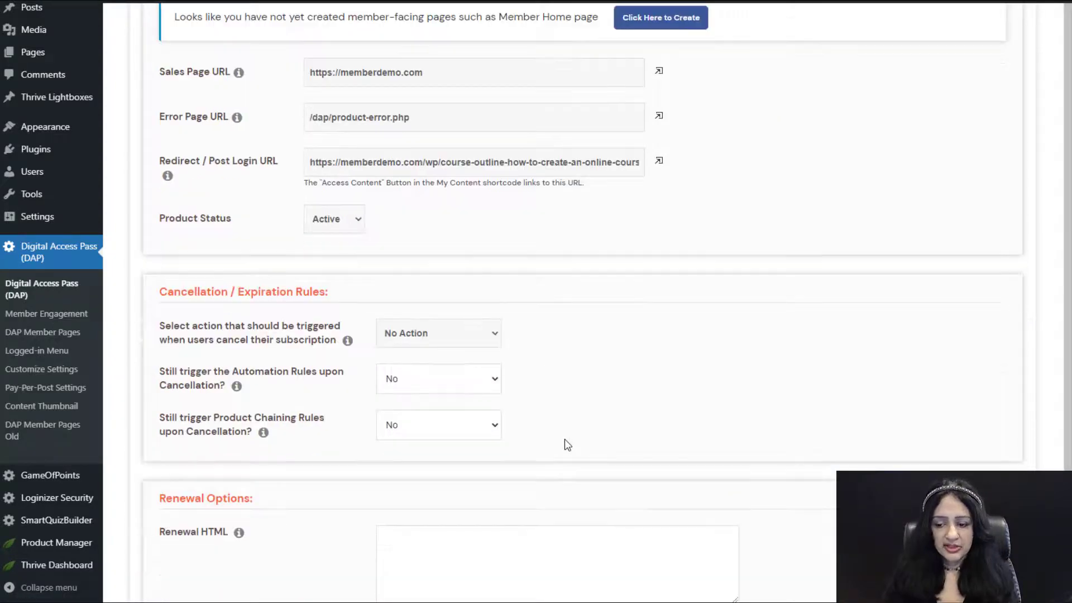
left_click(1012, 359)
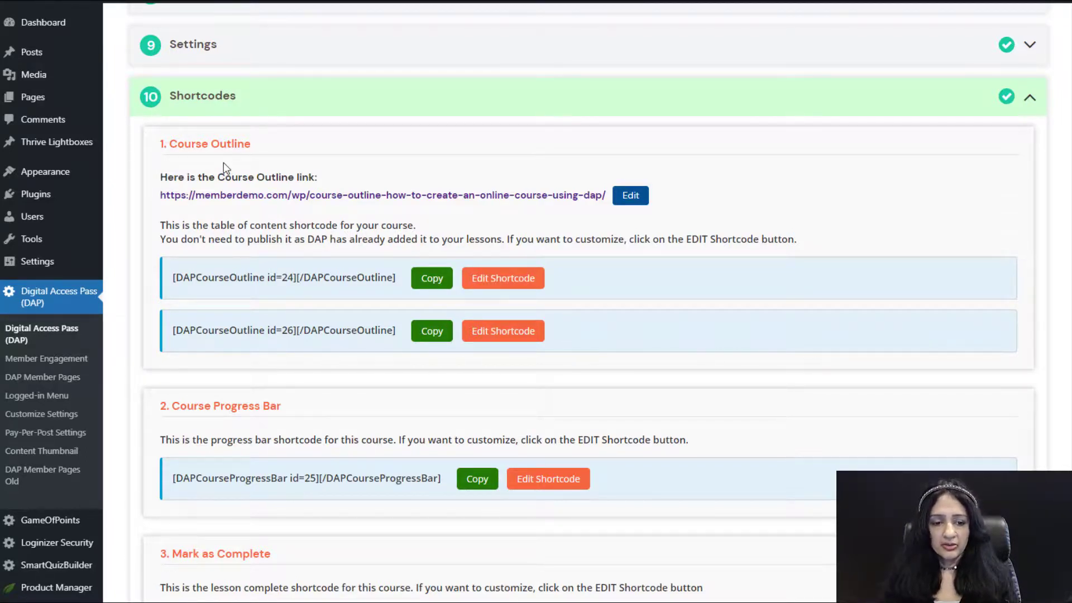
Step: Review the Course Outline, Course Progress Bar and Mark as Complete shortcodes of the course
left_click_drag(176, 143, 290, 164)
left_click_drag(282, 406, 171, 406)
scroll(223, 471, "down", 1)
left_click(207, 485)
left_click_drag(207, 486, 351, 490)
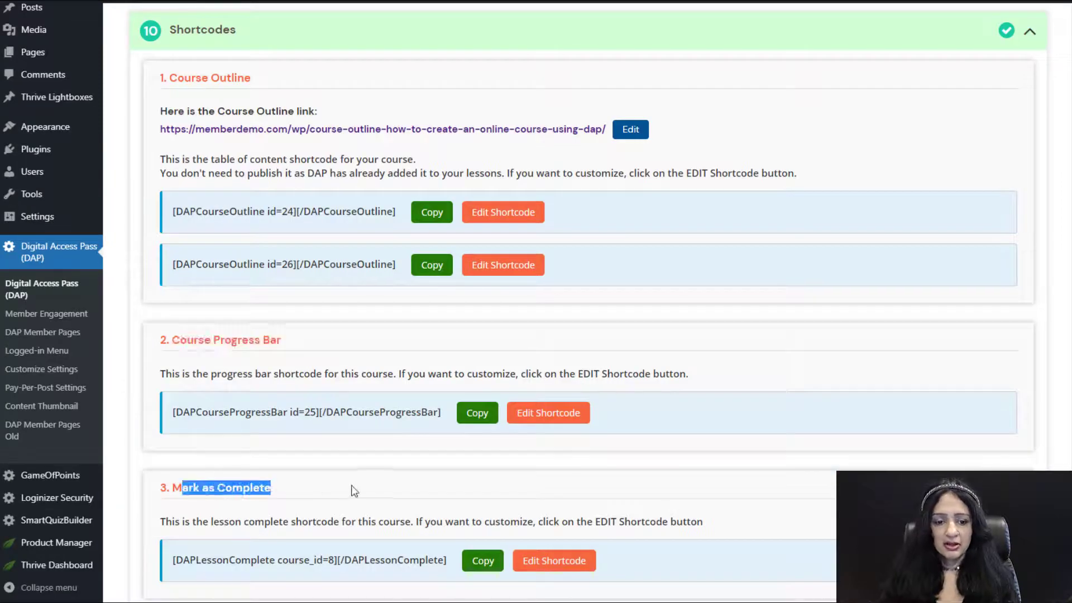
left_click(367, 457)
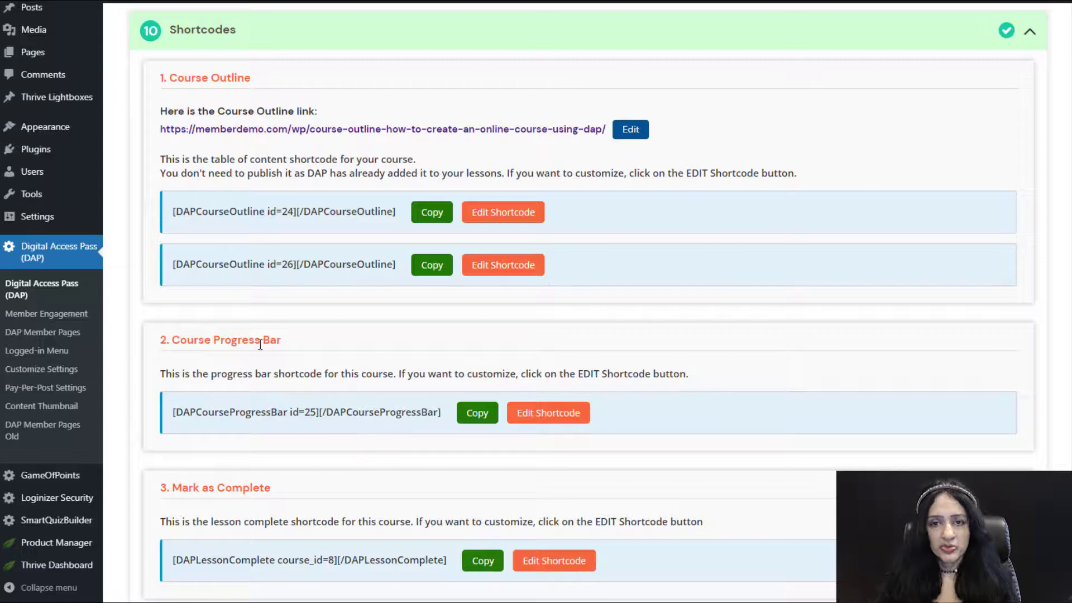
left_click_drag(287, 342, 162, 339)
left_click(281, 486)
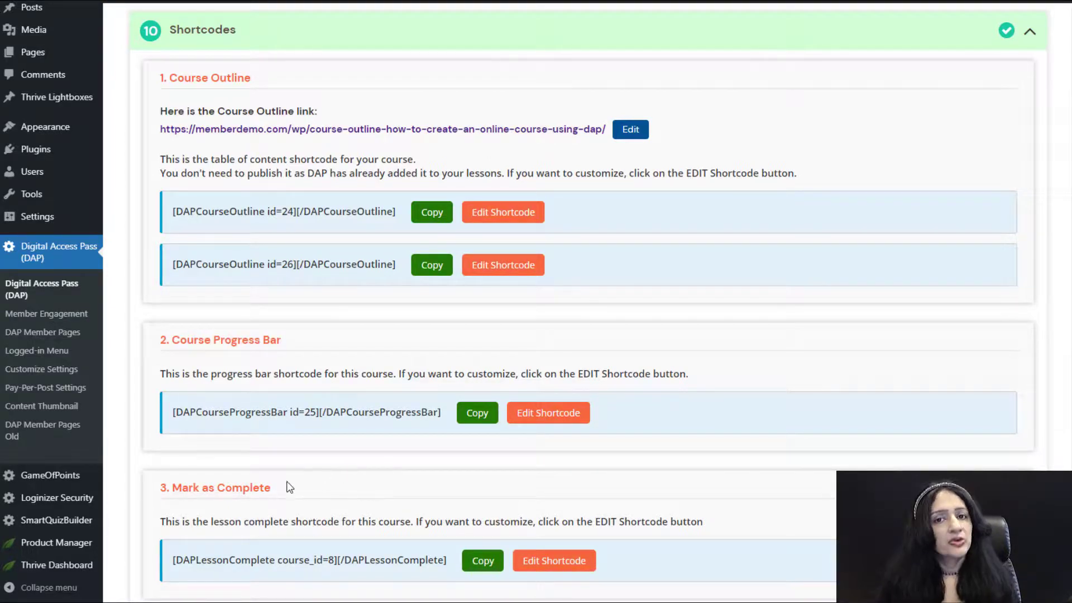
scroll(281, 478, "down", 1)
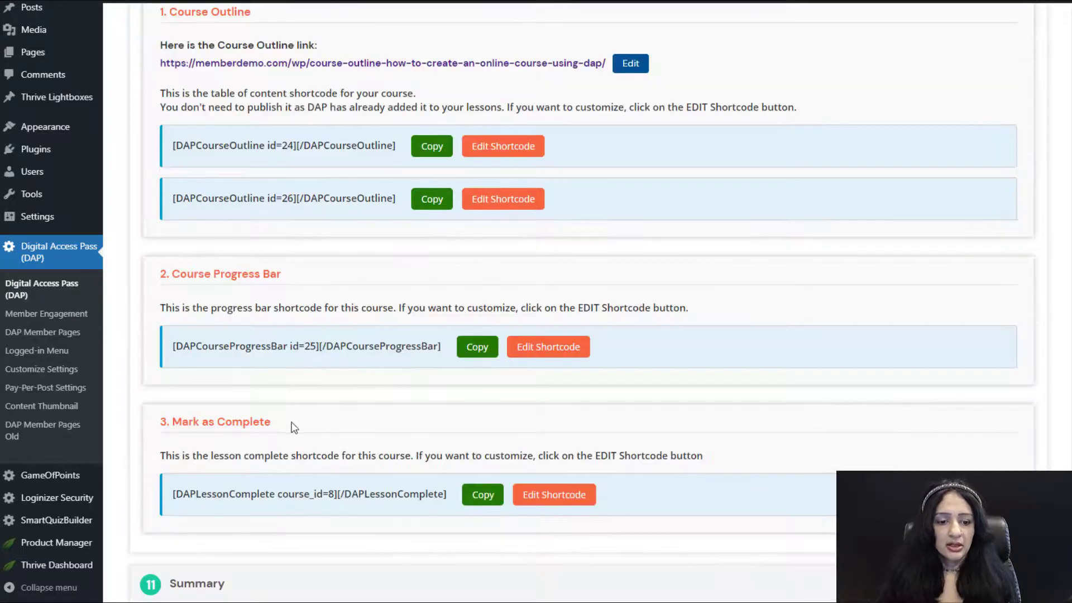
left_click_drag(290, 424, 160, 425)
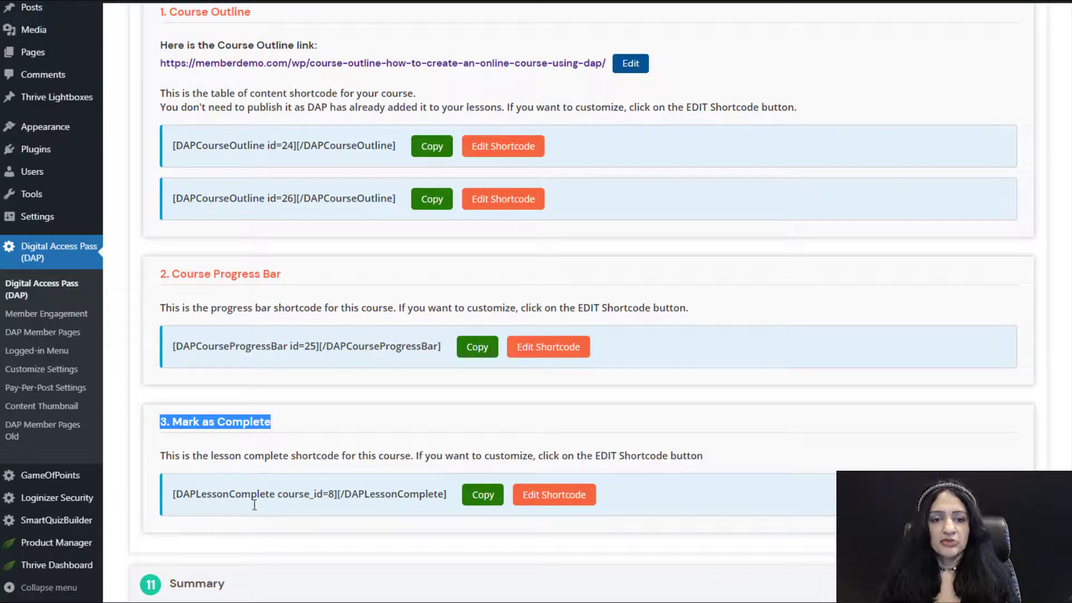
left_click(282, 547)
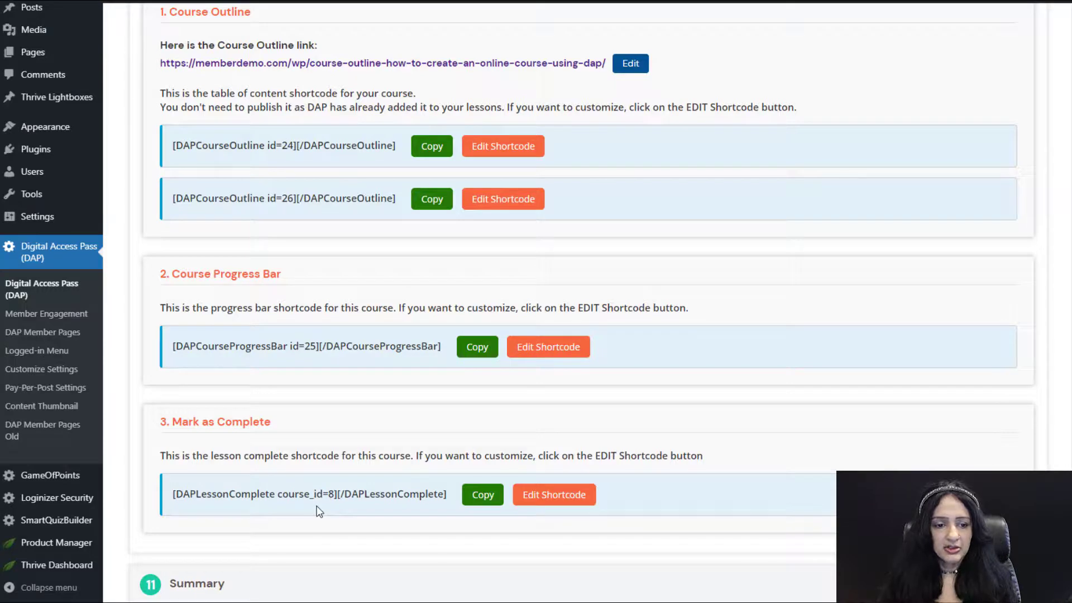
Step: Open the course Summary and view the course outline page through its link in a new tab
scroll(317, 511, "down", 1)
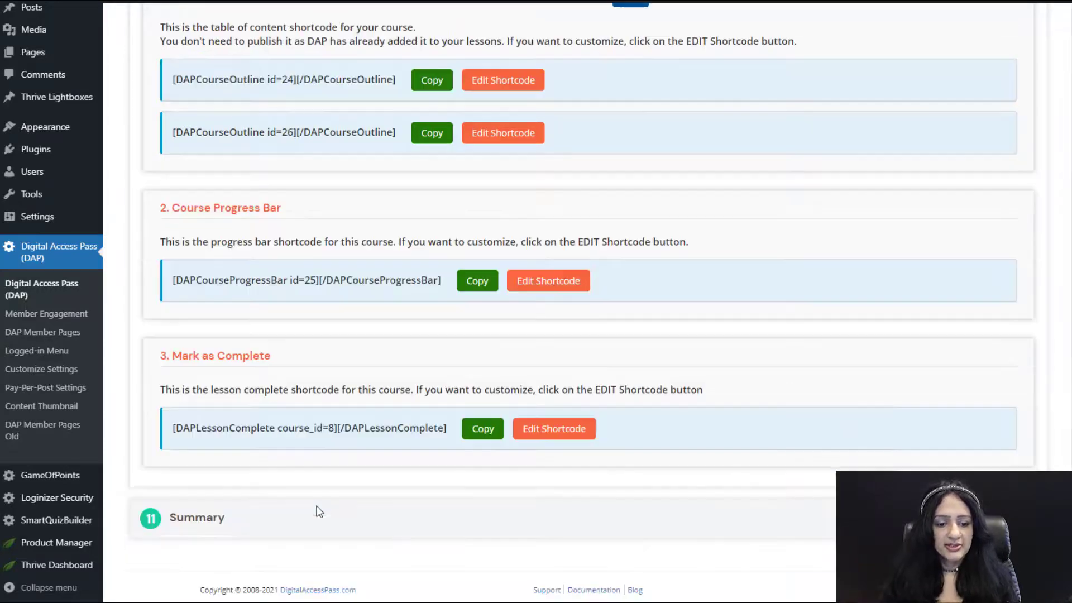
left_click(317, 510)
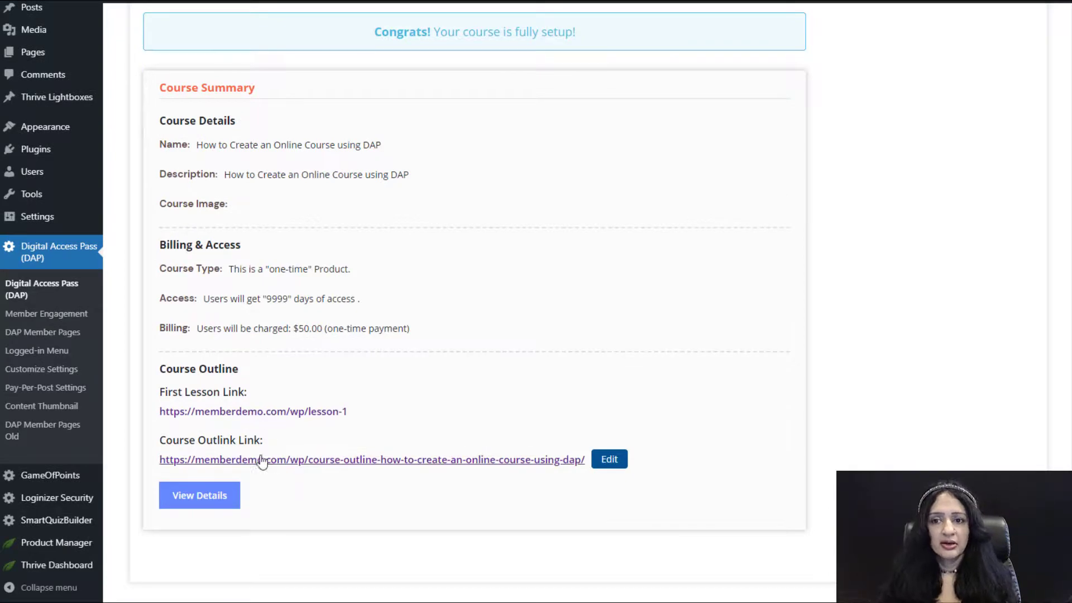
right_click(294, 461)
left_click(343, 474)
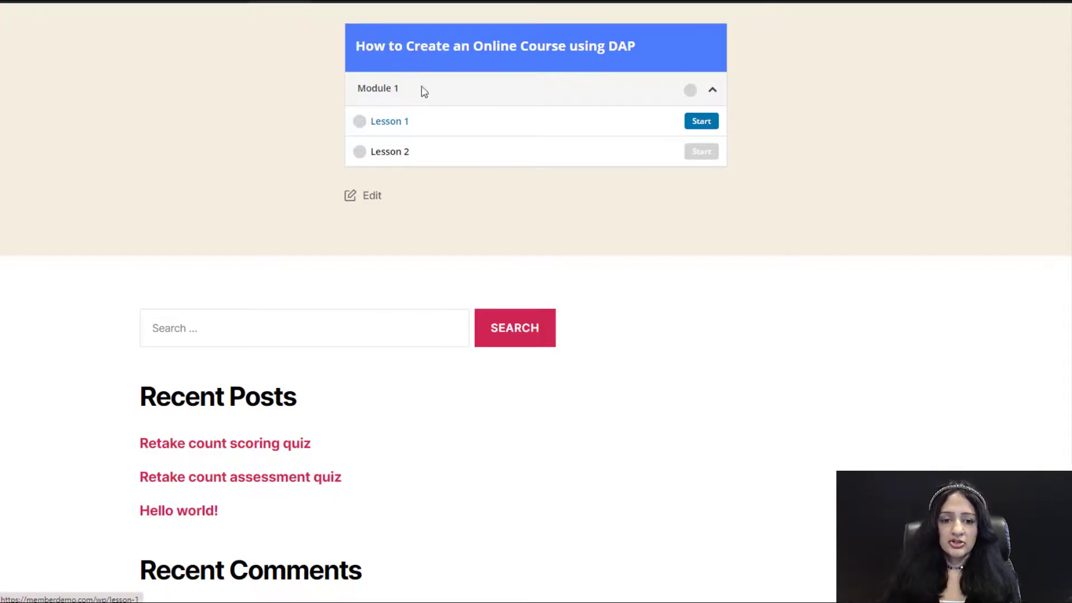
Step: Check the DAPCourseOutline shortcode in the Course Outline page editor and return to the live outline page
left_click(262, 0)
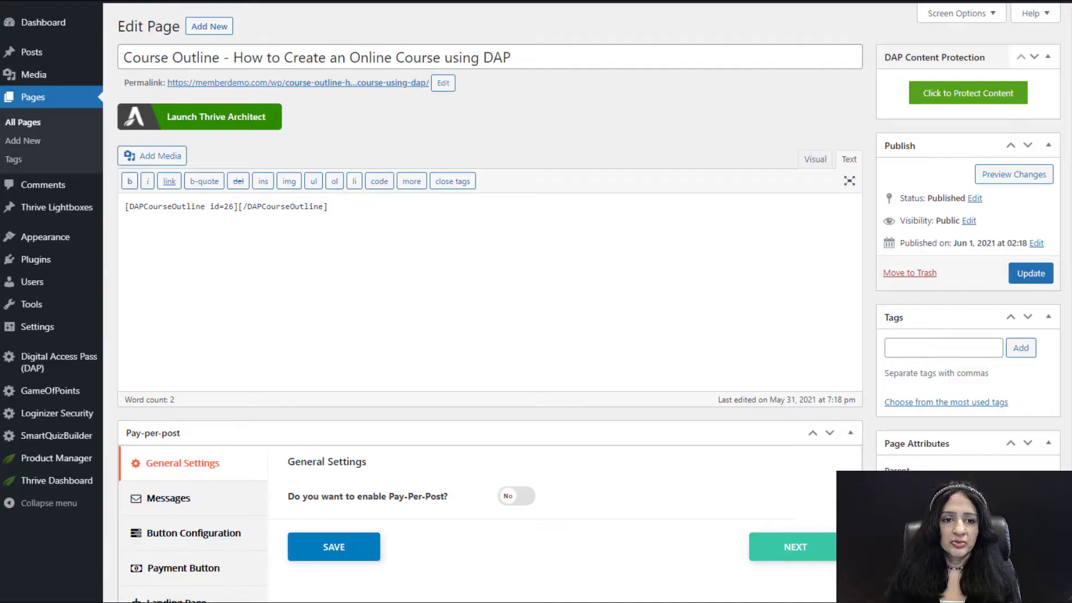
left_click_drag(463, 213, 73, 208)
left_click(466, 285)
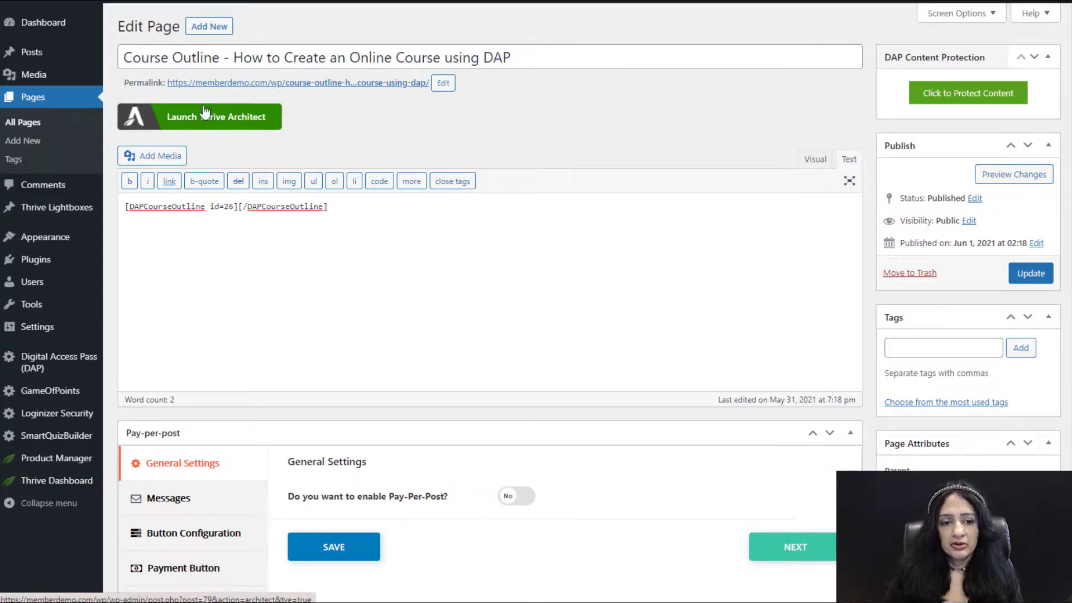
left_click_drag(349, 211, 127, 207)
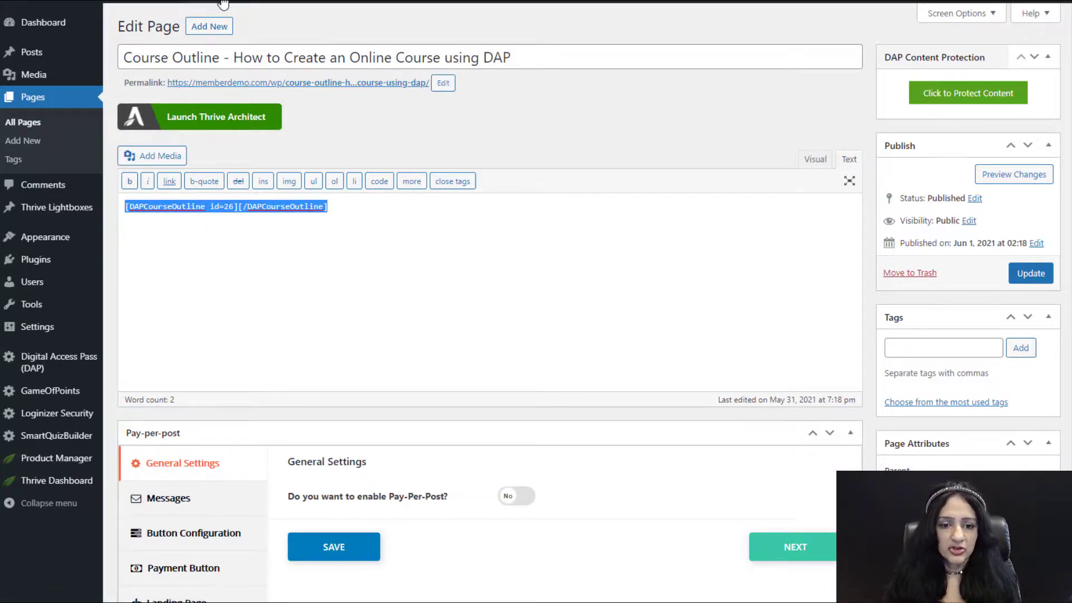
left_click(251, 2)
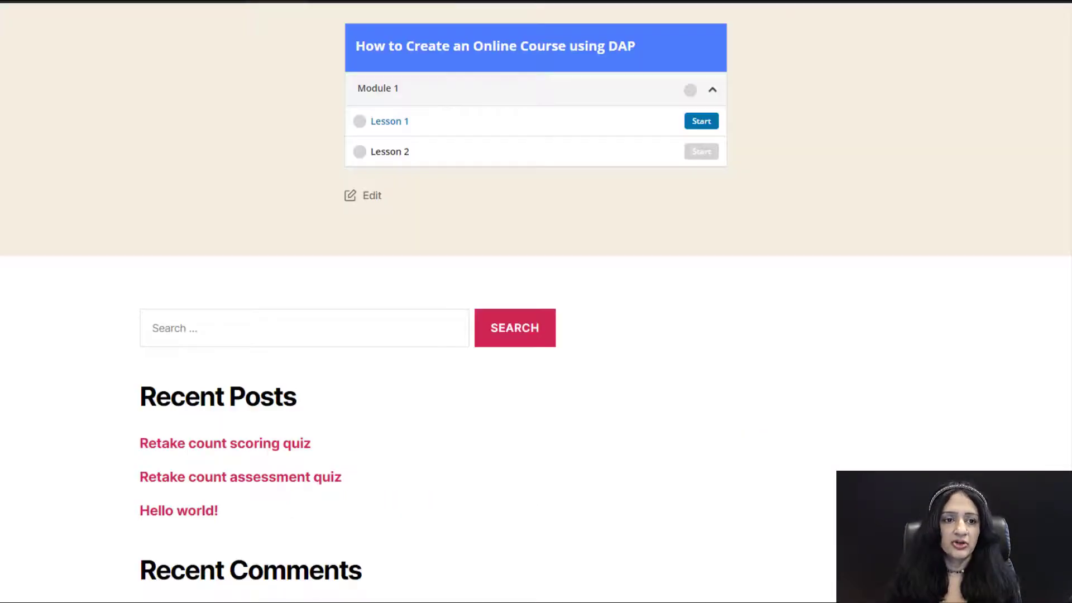
Step: Start Lesson 1 from the course outline and look over its video and quiz
left_click(706, 124)
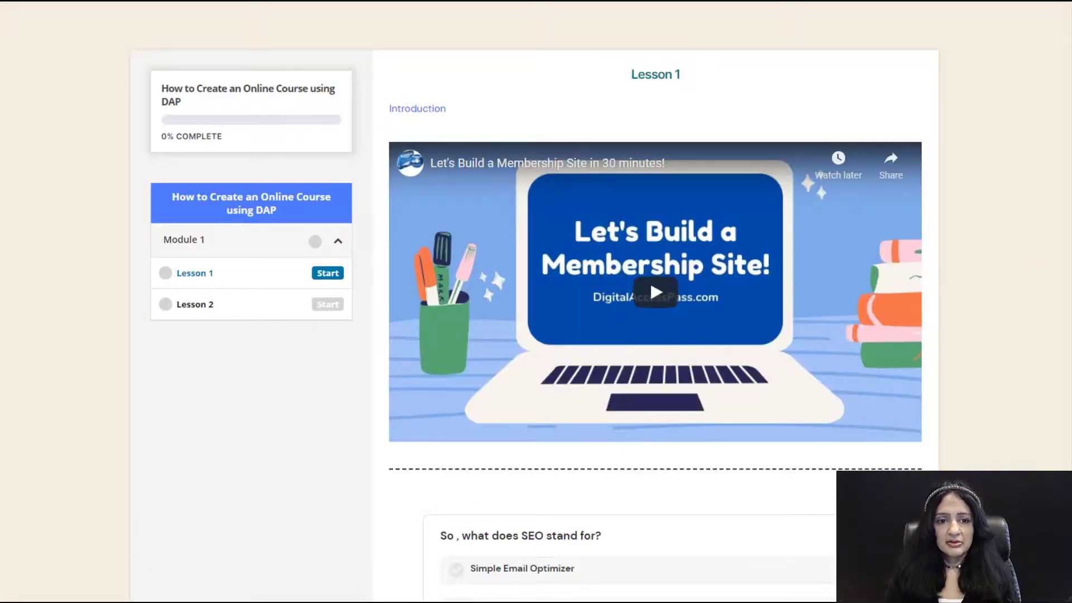
scroll(656, 313, "down", 1)
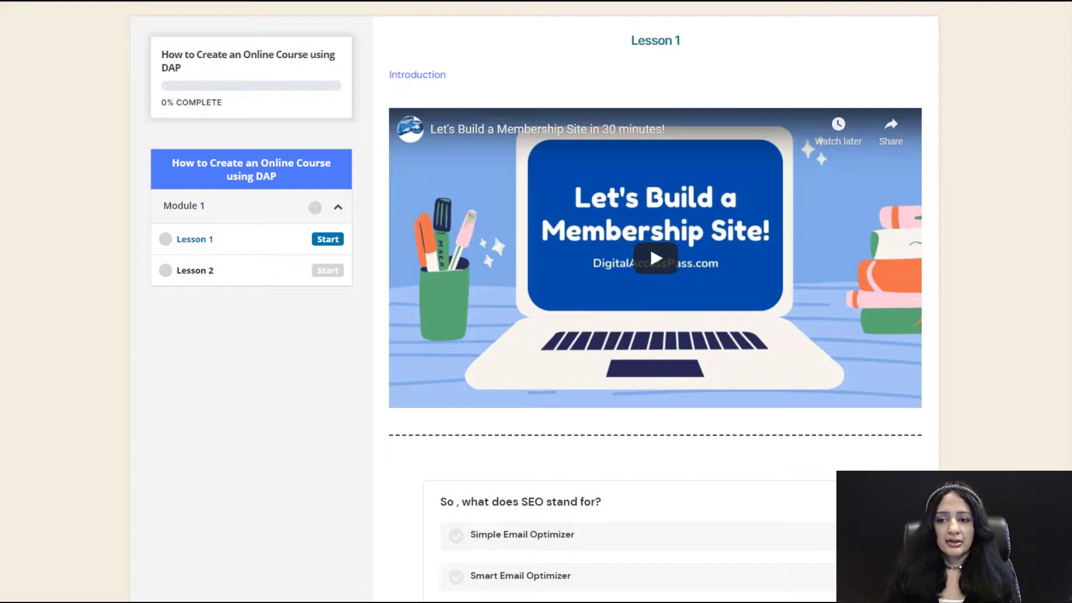
scroll(650, 234, "down", 2)
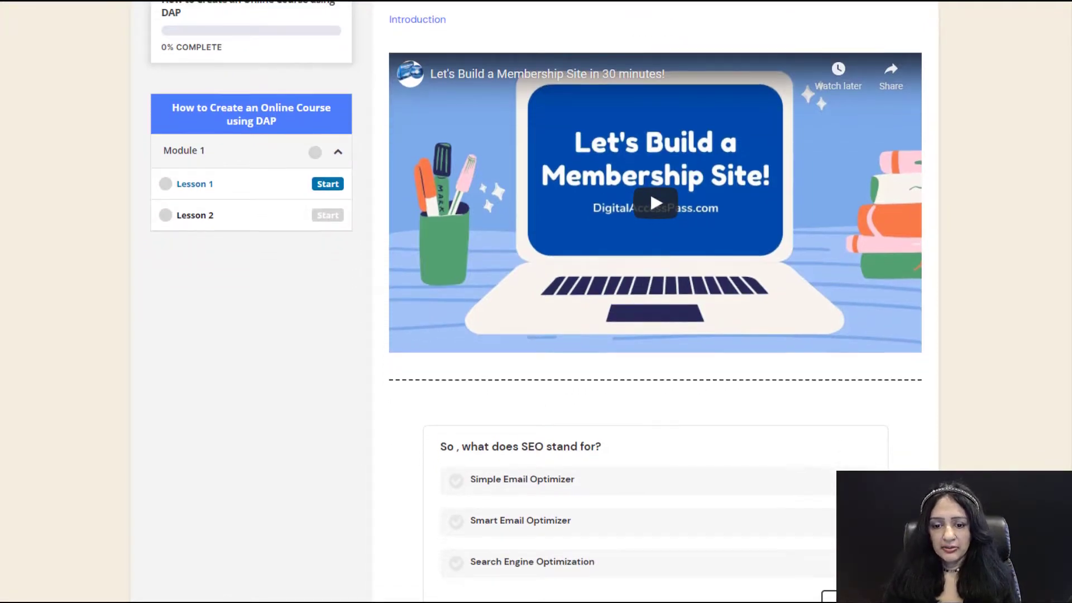
scroll(649, 235, "down", 1)
scroll(649, 235, "down", 6)
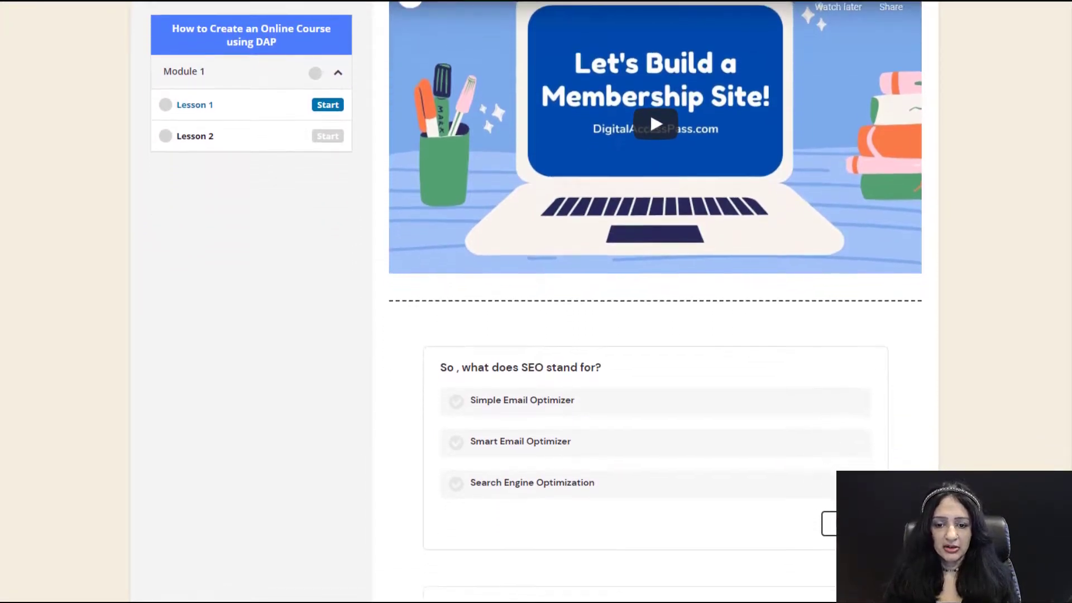
scroll(650, 235, "down", 3)
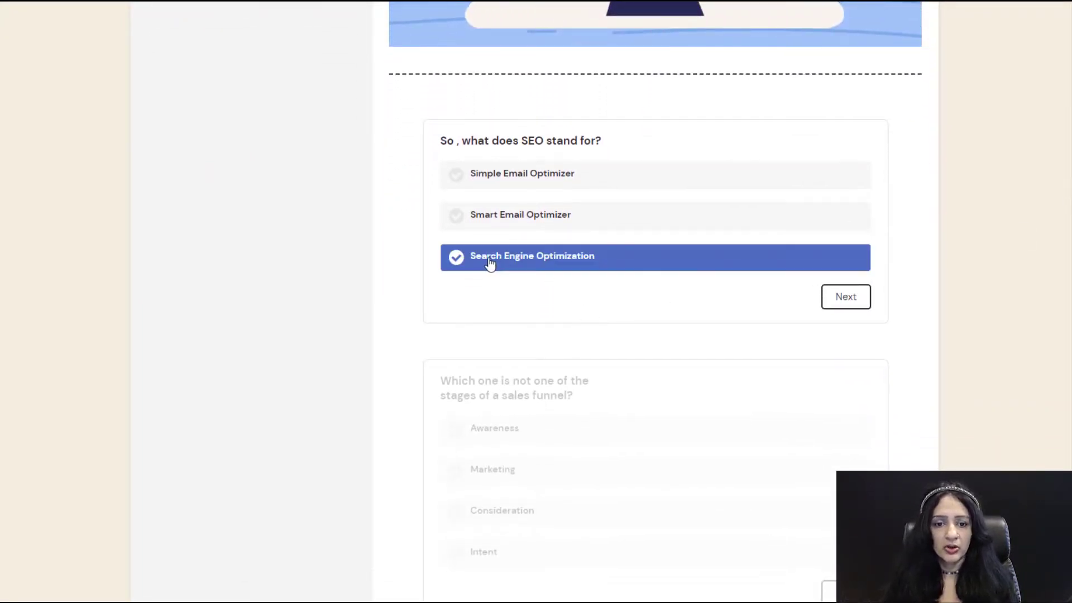
scroll(367, 239, "up", 8)
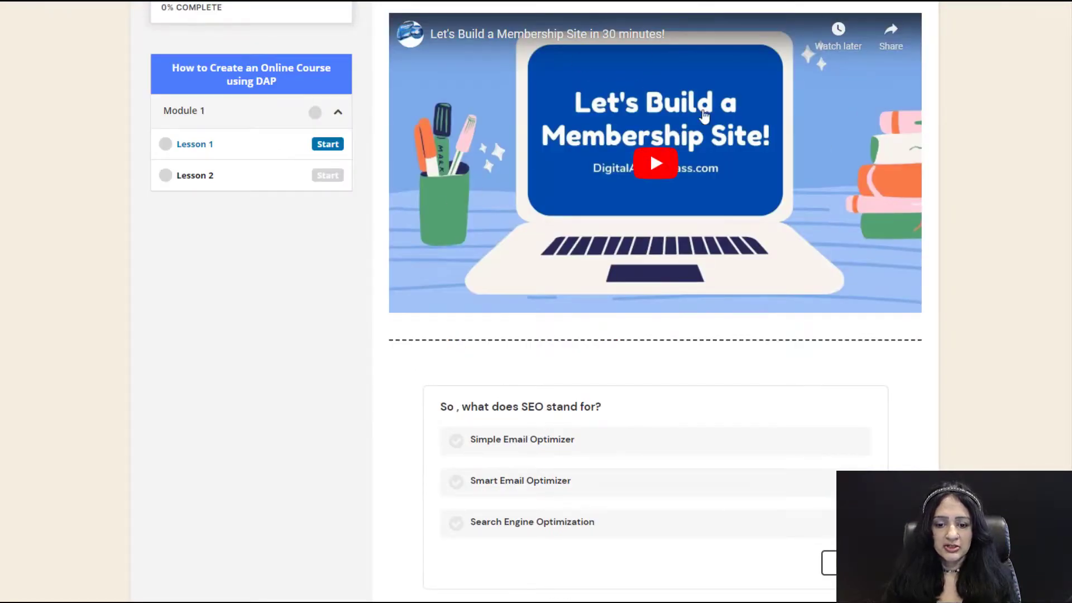
scroll(632, 207, "up", 2)
scroll(500, 330, "down", 6)
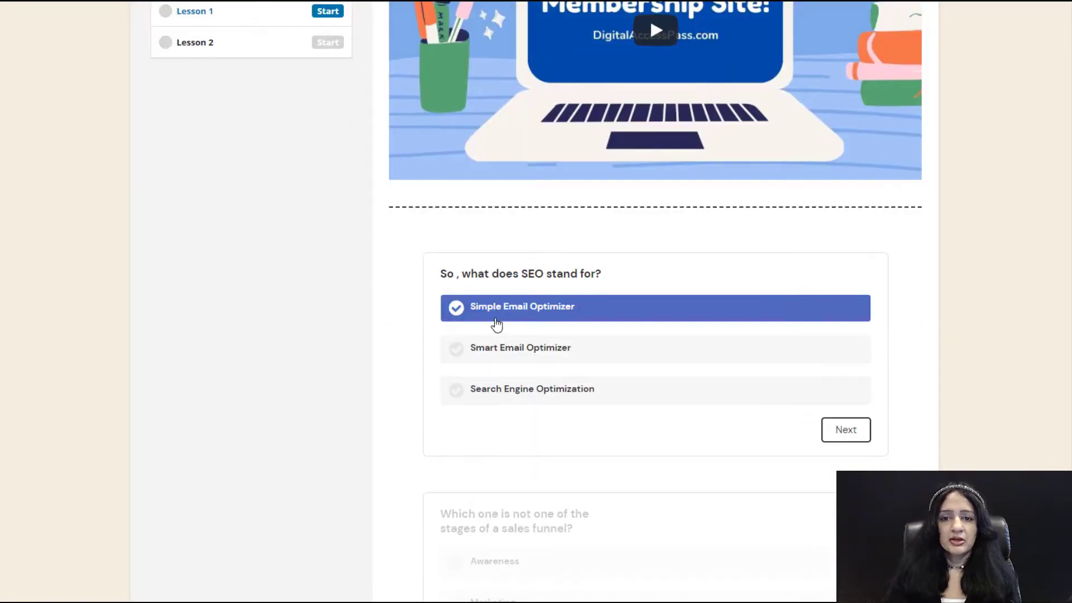
Step: Answer the first three quiz questions with Search Engine Optimization, Marketing and TRUE
left_click(547, 393)
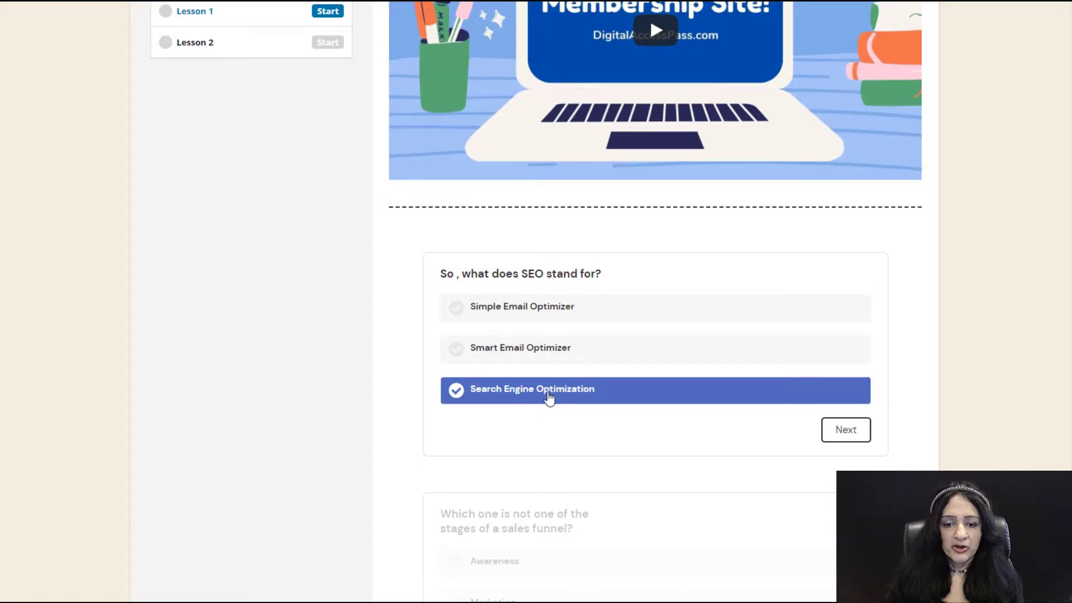
left_click(844, 430)
left_click(540, 118)
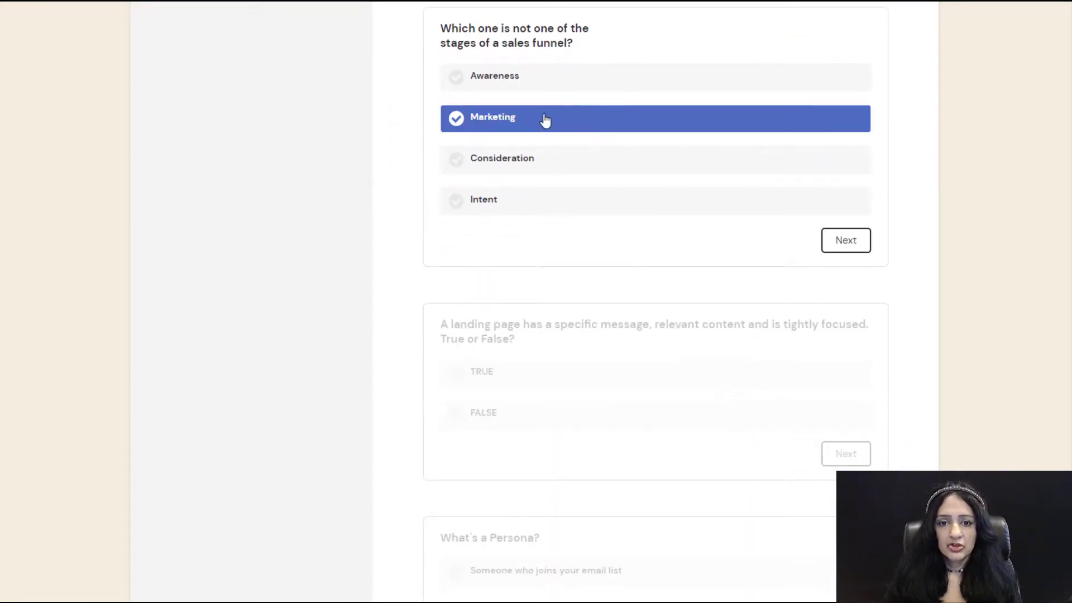
left_click(857, 244)
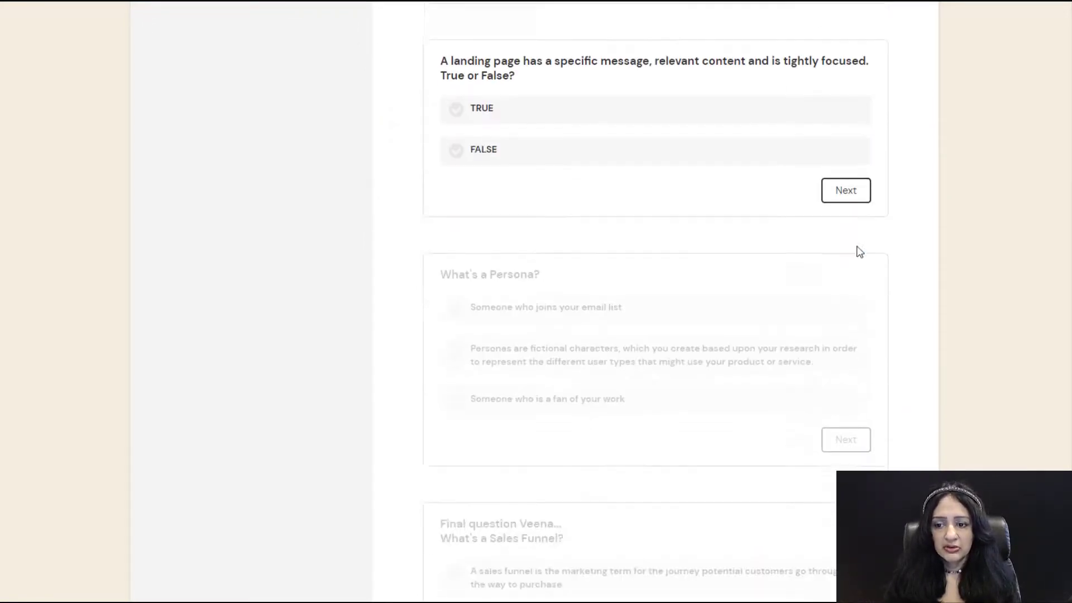
left_click(527, 78)
left_click(846, 159)
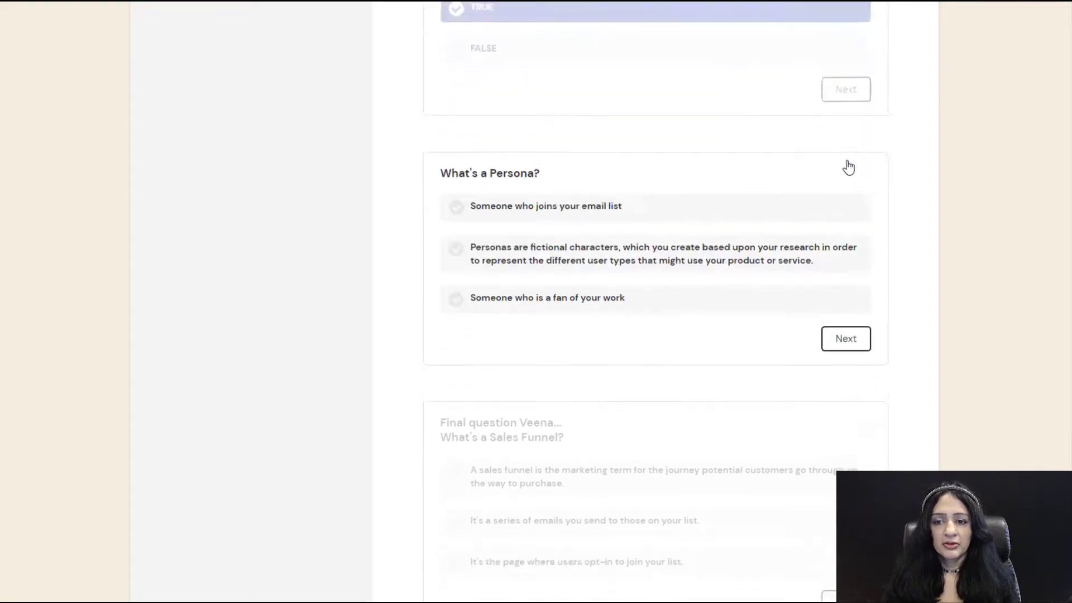
Step: Answer the Persona question with fictional characters and the Sales Funnel question with the customer journey term, then view the results and dismiss the points notification
left_click(713, 100)
left_click(846, 193)
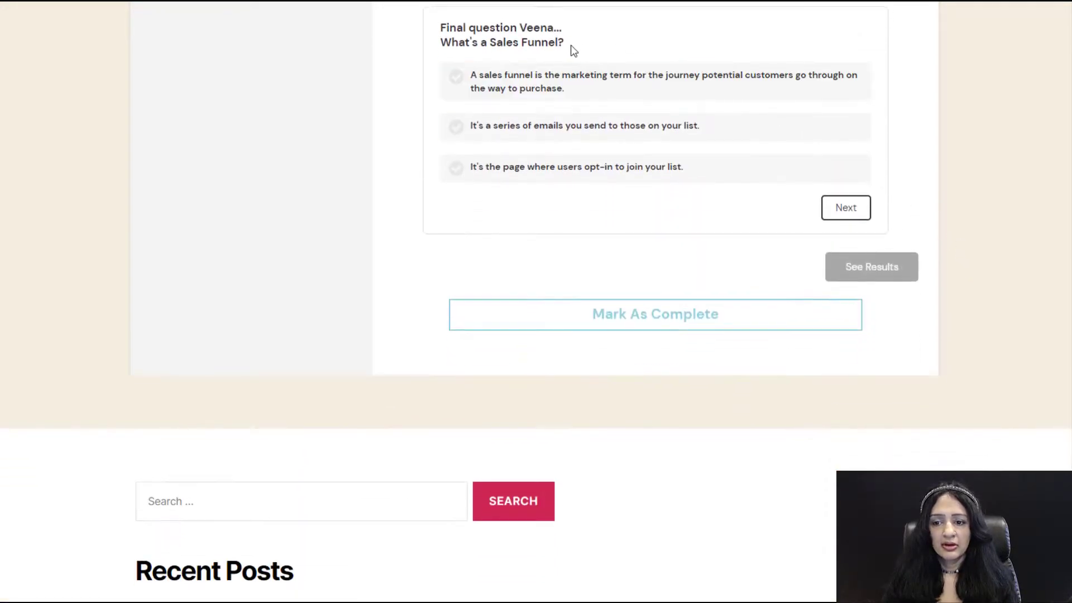
left_click(514, 83)
left_click(881, 264)
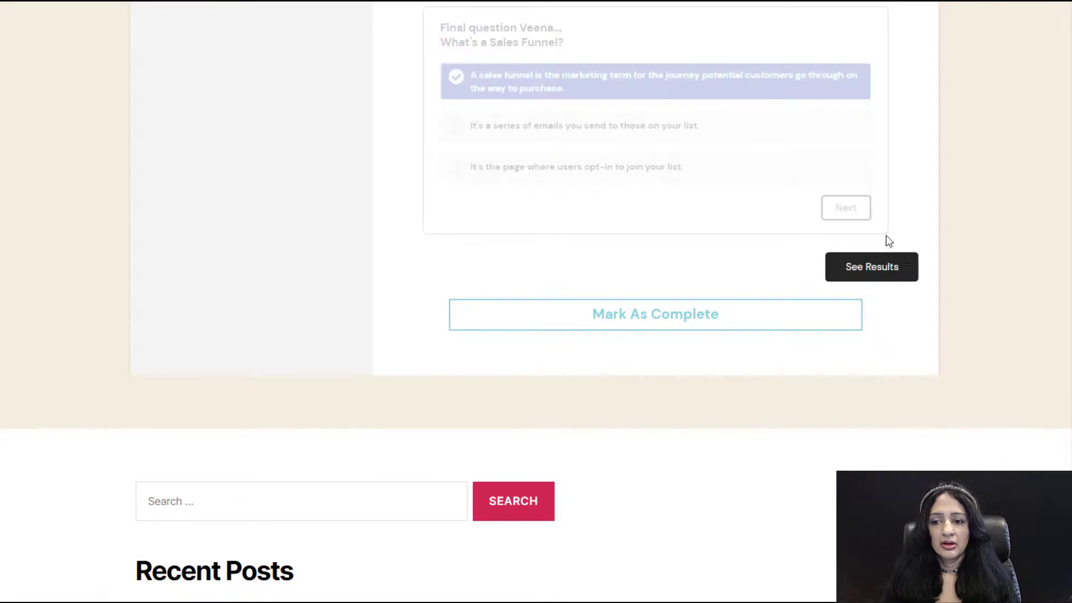
scroll(1028, 284, "down", 3)
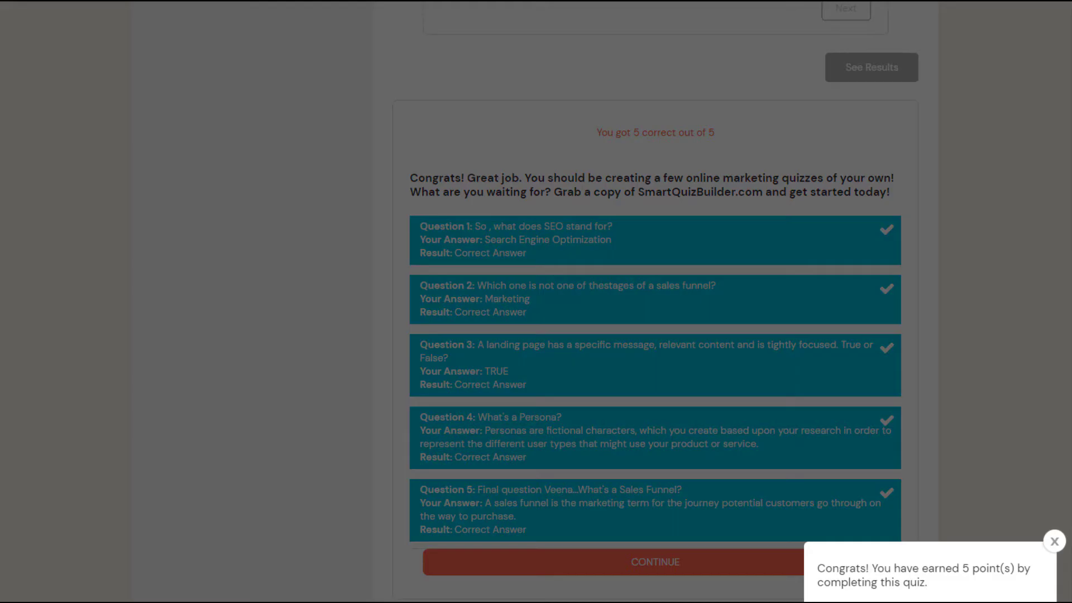
scroll(664, 289, "down", 2)
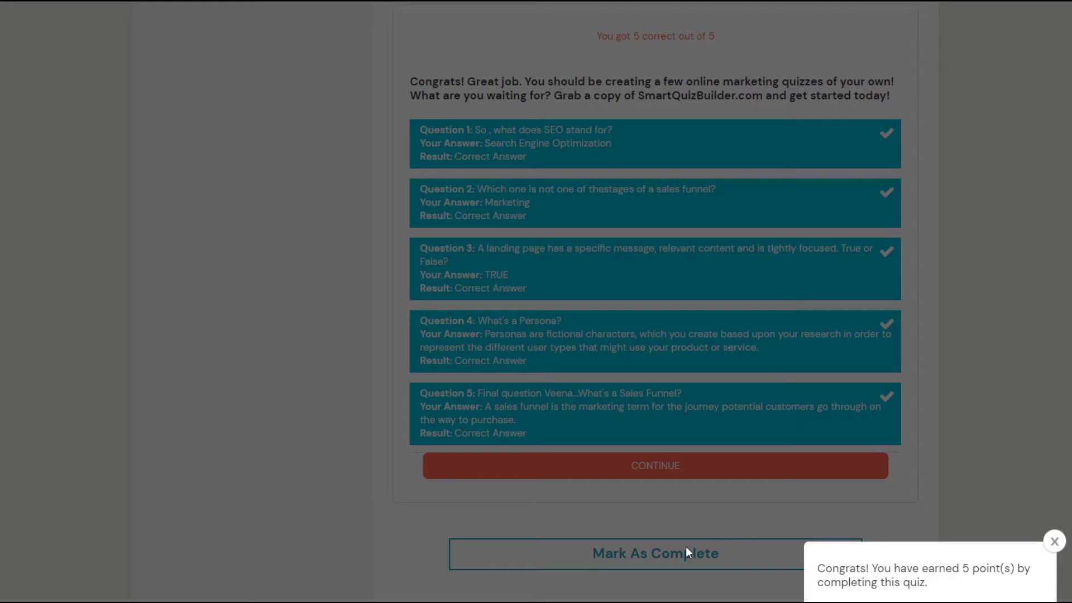
left_click(1054, 541)
Step: Mark Lesson 1 as complete, then continue to Lesson 2 and mark it as complete
left_click(708, 563)
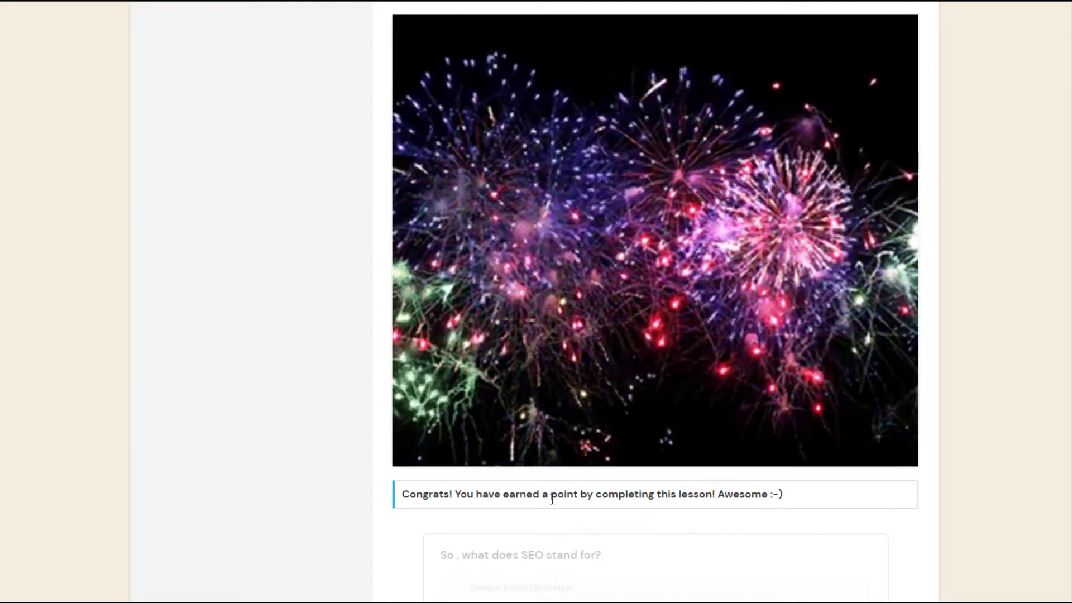
scroll(642, 391, "down", 3)
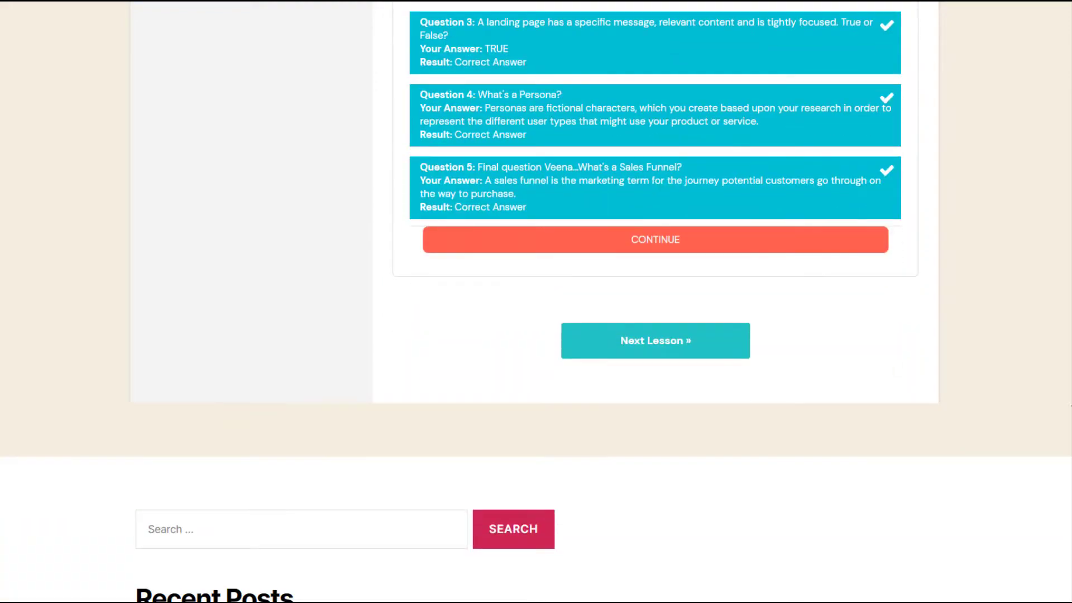
left_click(658, 361)
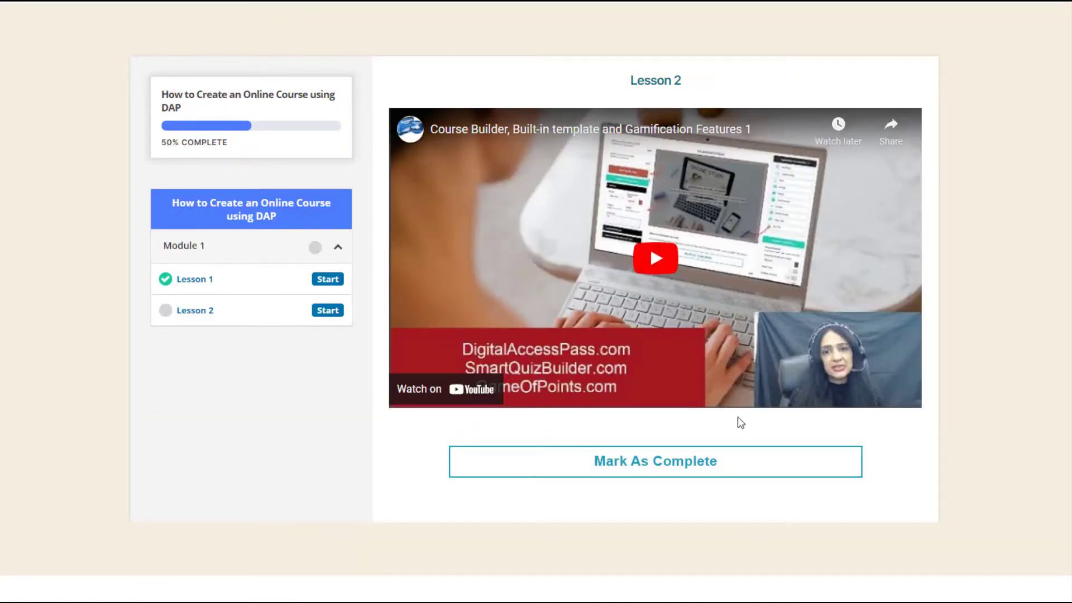
left_click(676, 472)
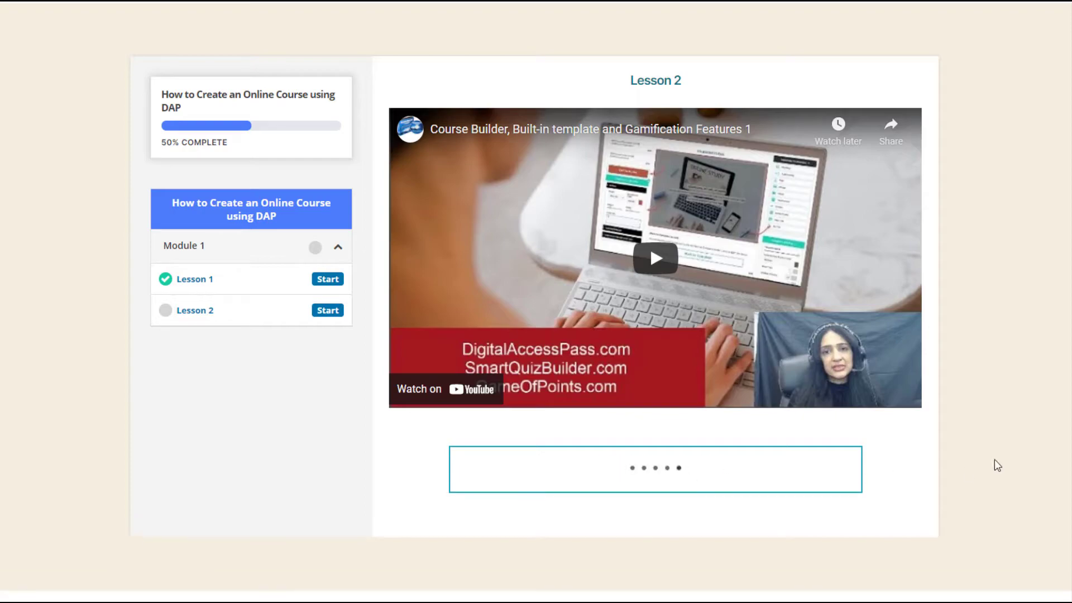